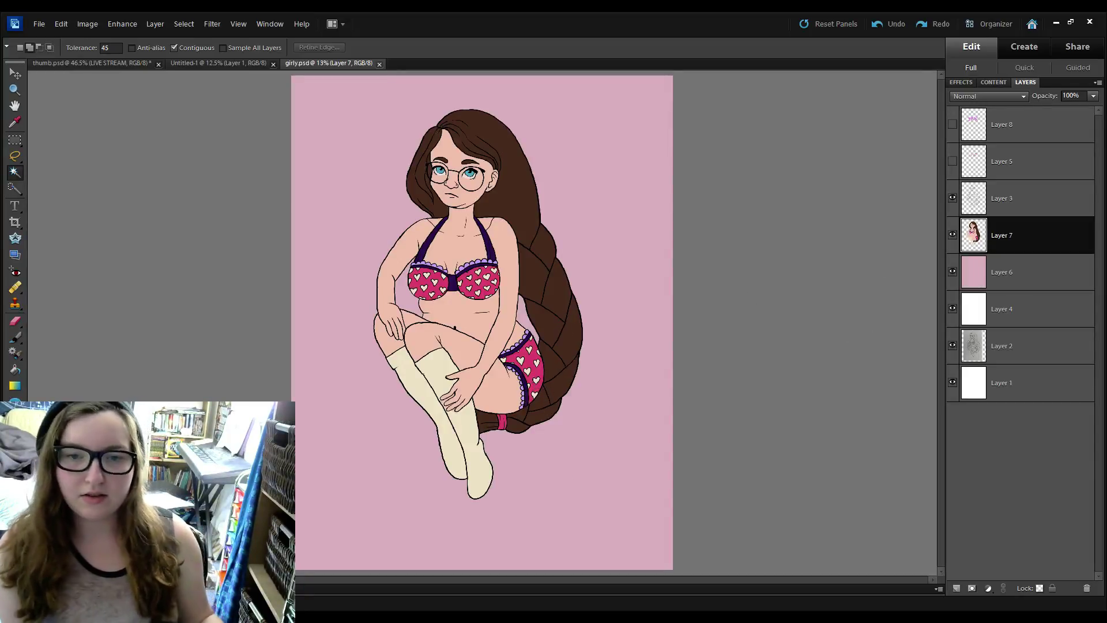
Paste the copied line art above Layer 3 and move it into alignment with the original drawing.
click(14, 338)
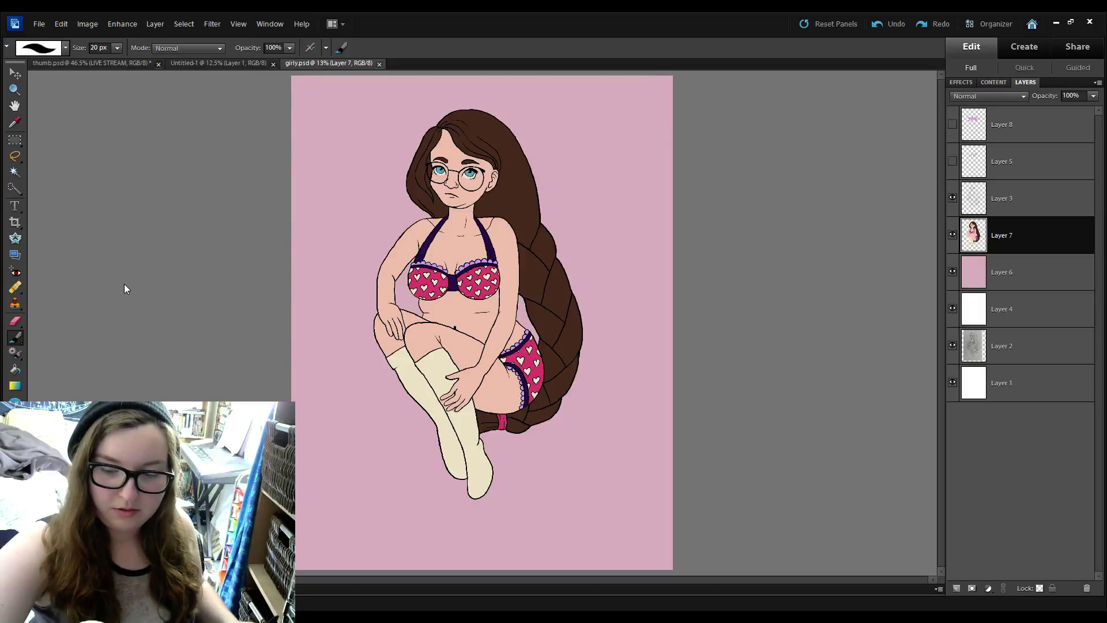
click(1016, 210)
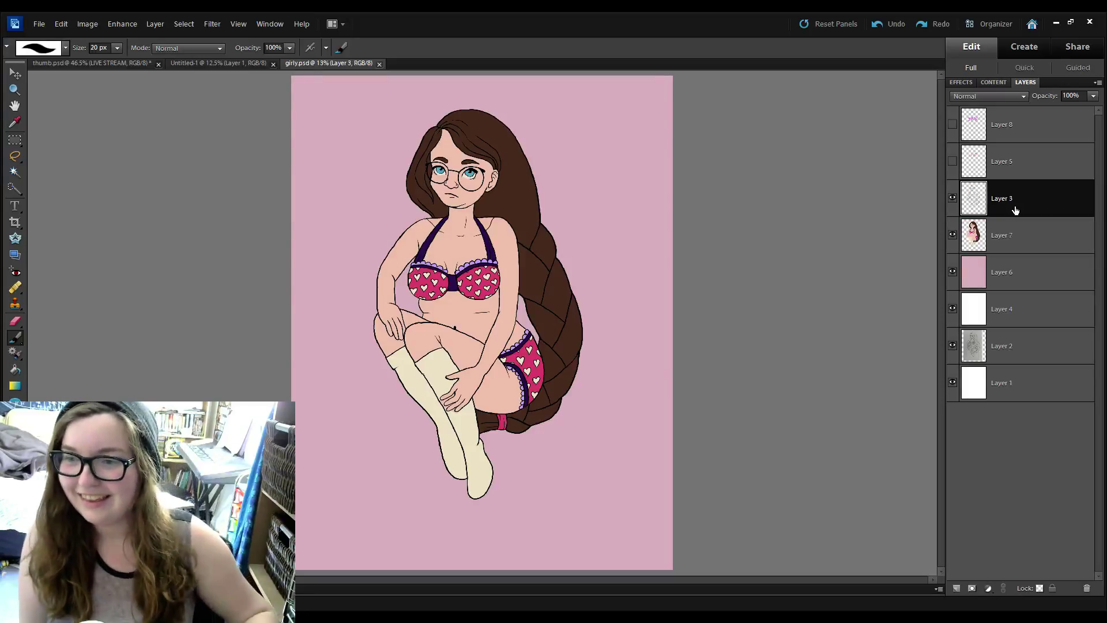
key(ctrl+v)
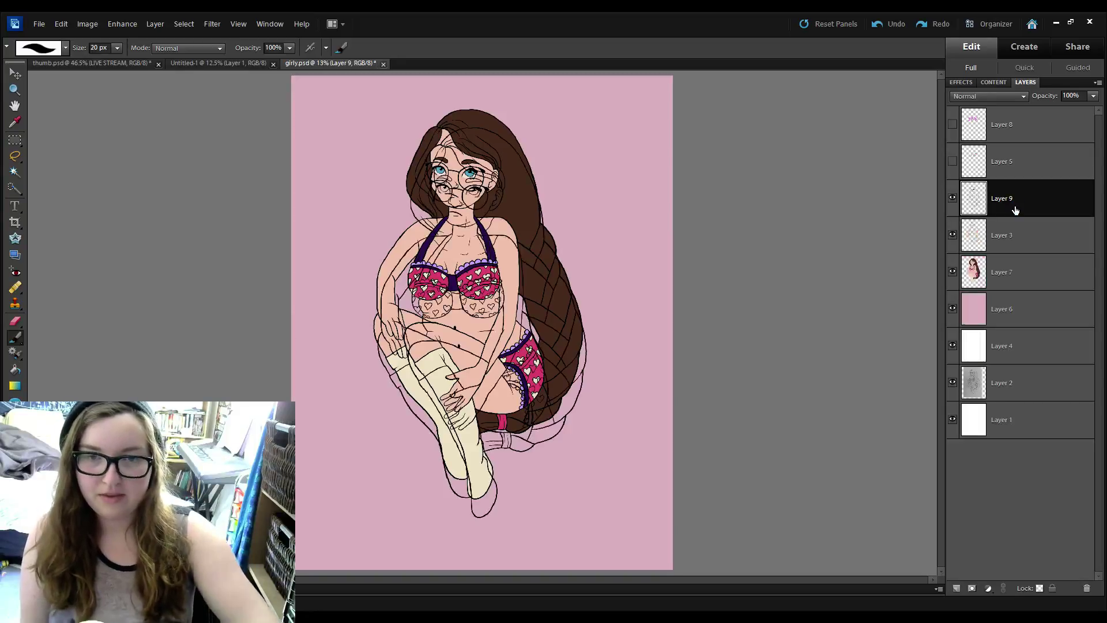
click(15, 73)
scroll(109, 110, up, 5)
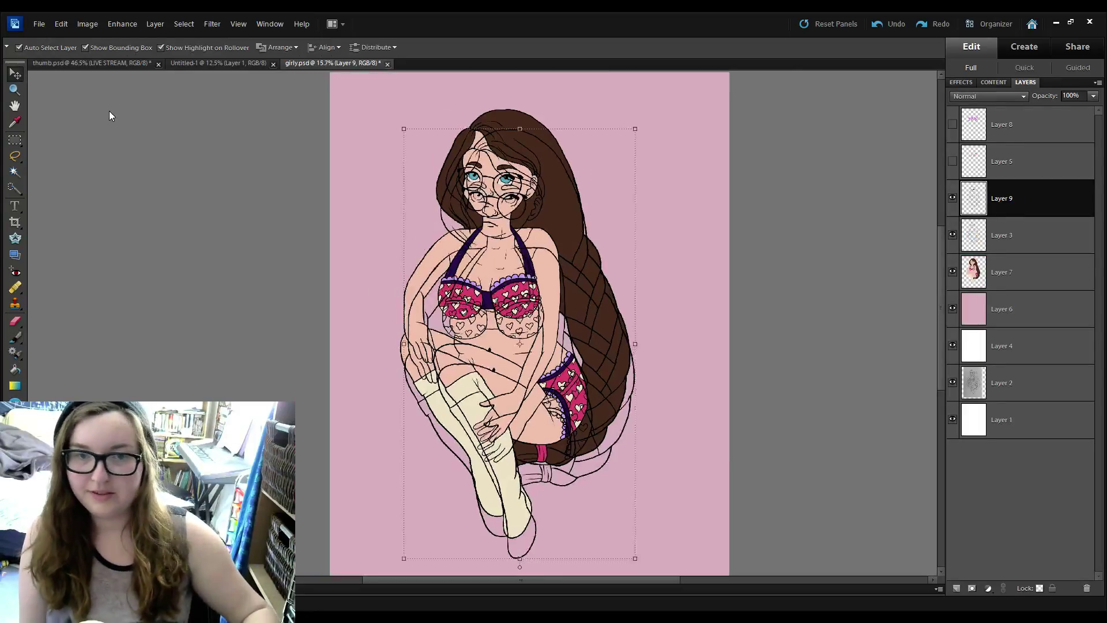
scroll(679, 272, up, 6)
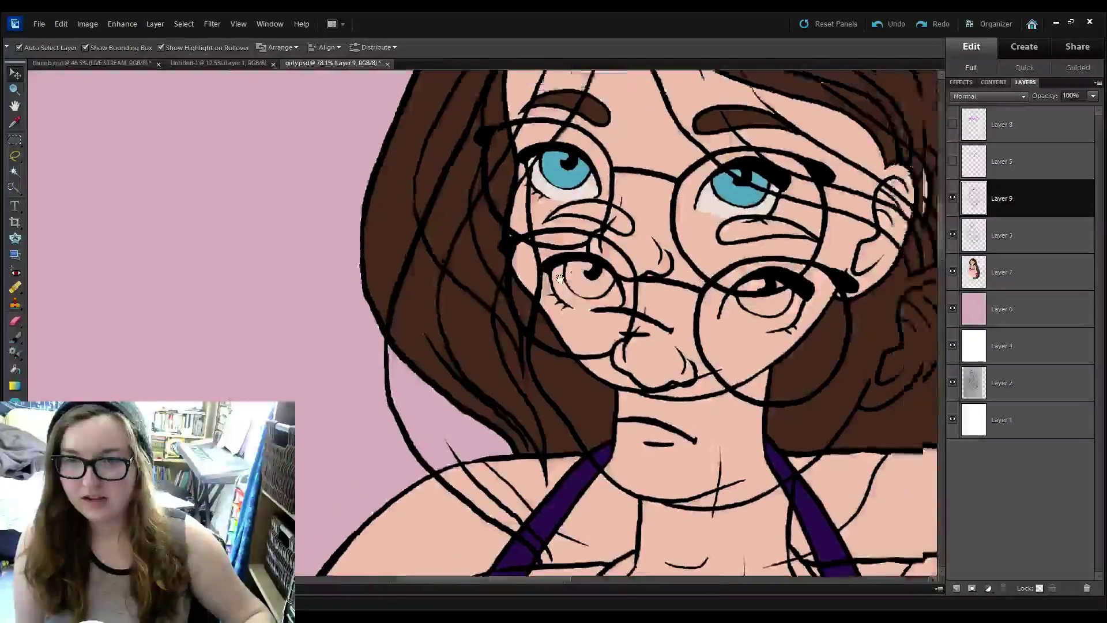
mouse_move(559, 279)
mouse_down()
mouse_move(375, 372)
mouse_move(392, 236)
mouse_move(391, 257)
mouse_up()
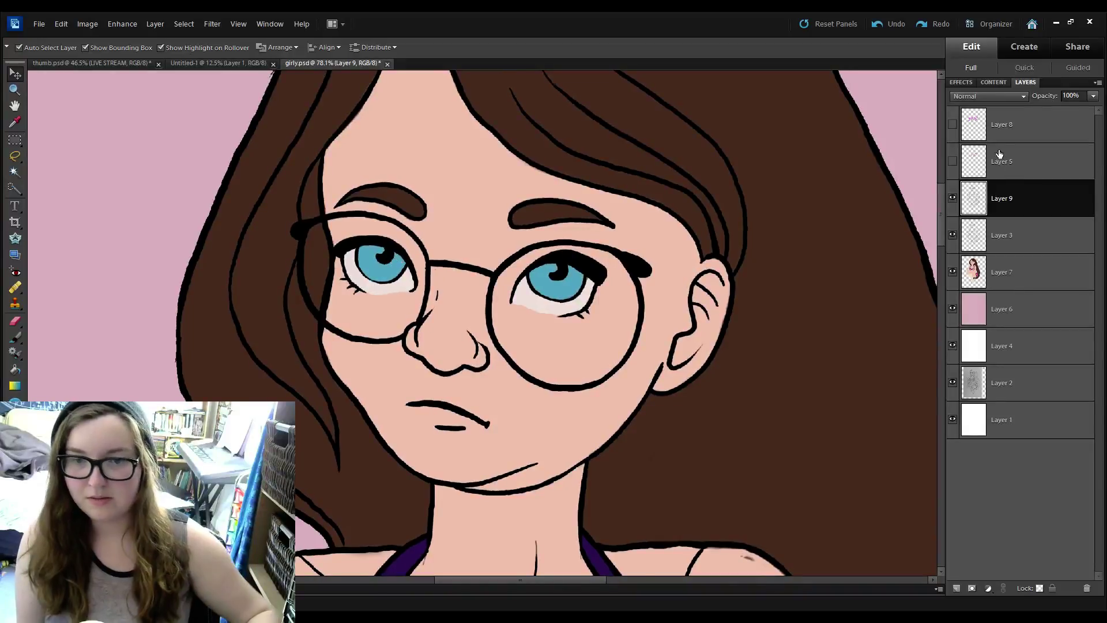
Hide the pasted line art on Layer 9 and move Layer 3 above it in the layer stack.
click(953, 197)
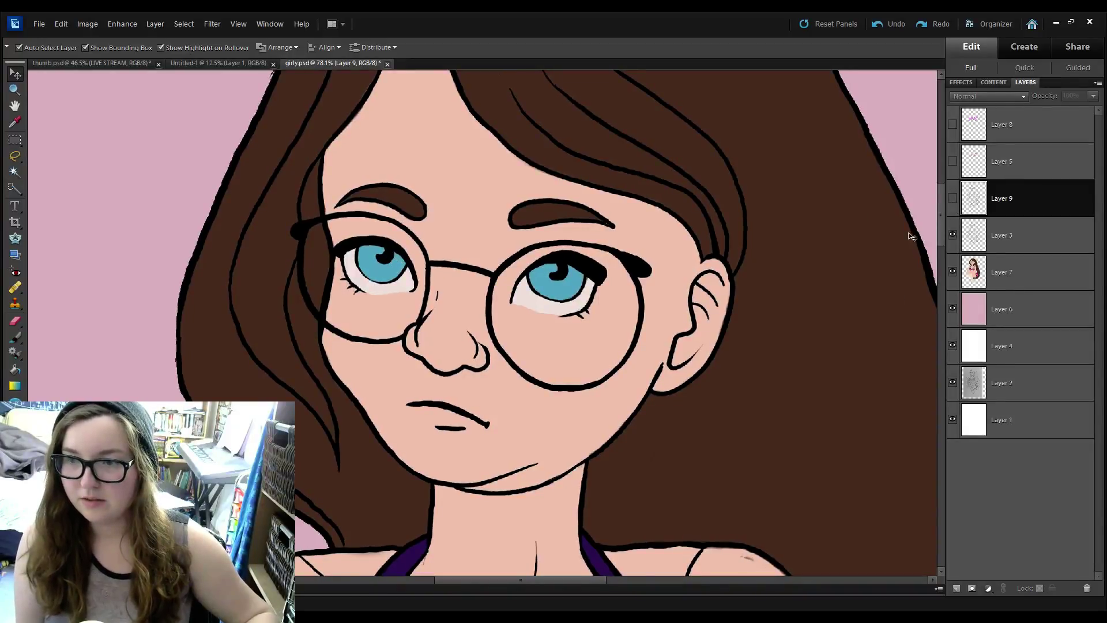
drag(1007, 237, 1000, 200)
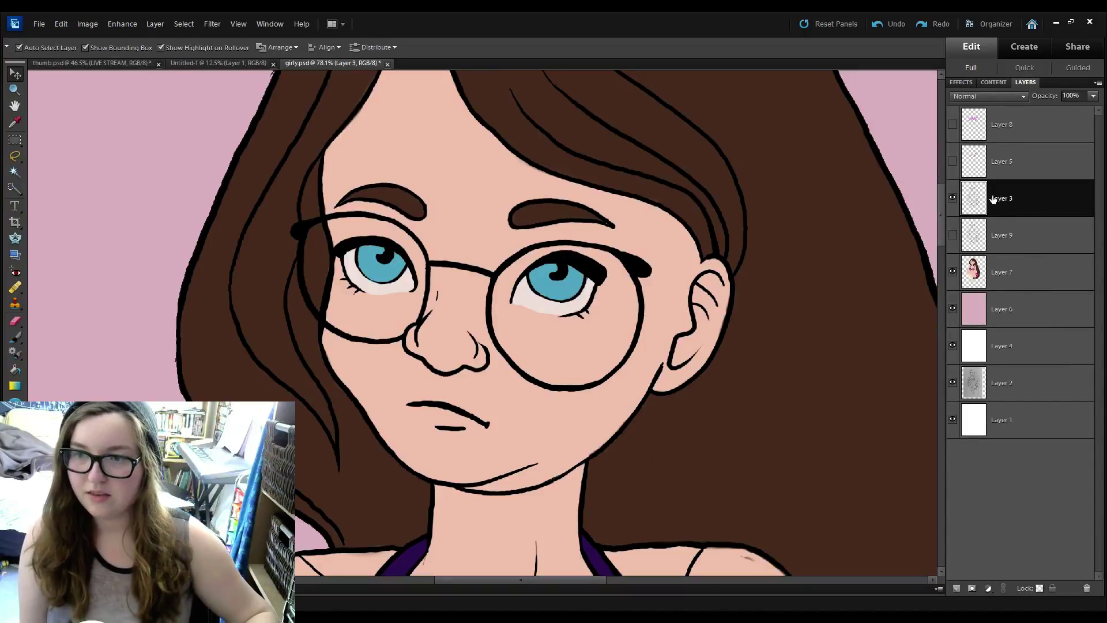
Rename Layer 3 as "colour lineart".
double_click(994, 199)
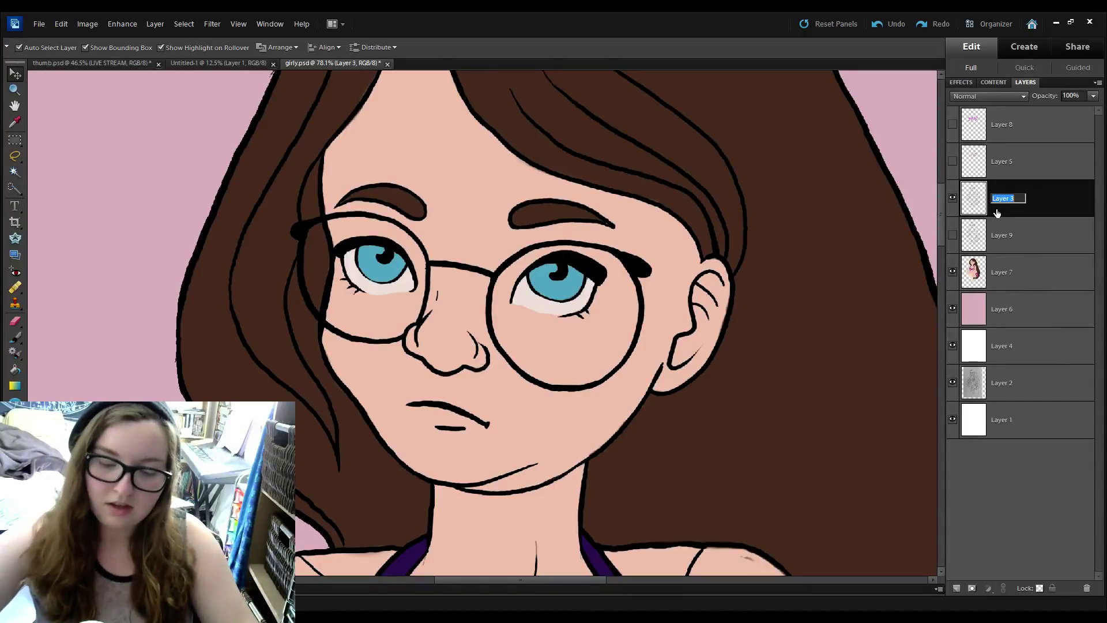
text(colour line)
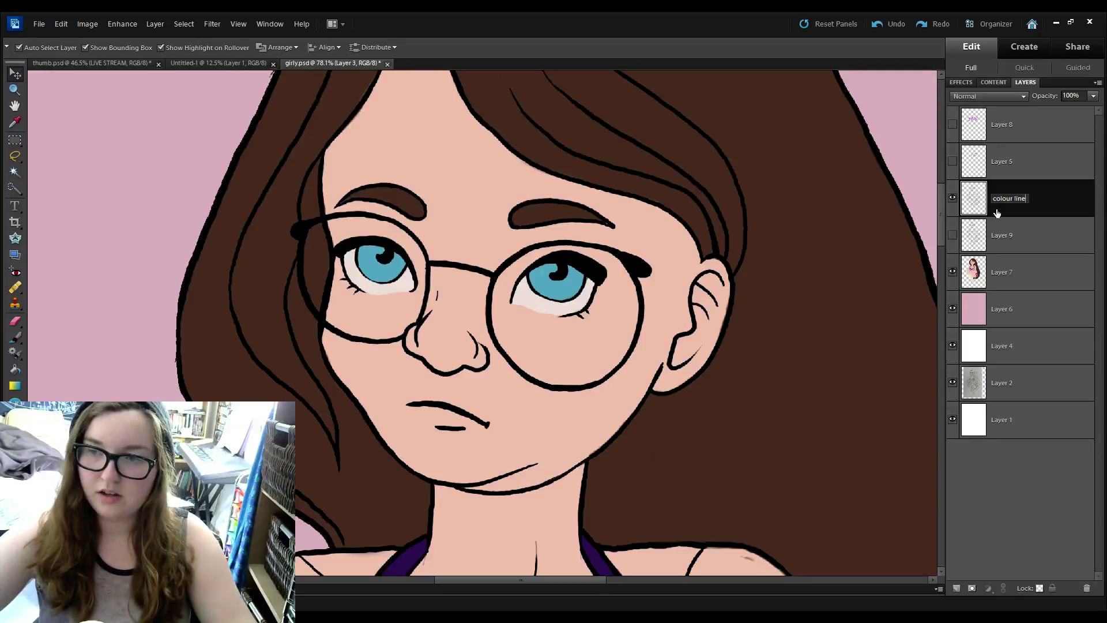
text(atrart)
key(Return)
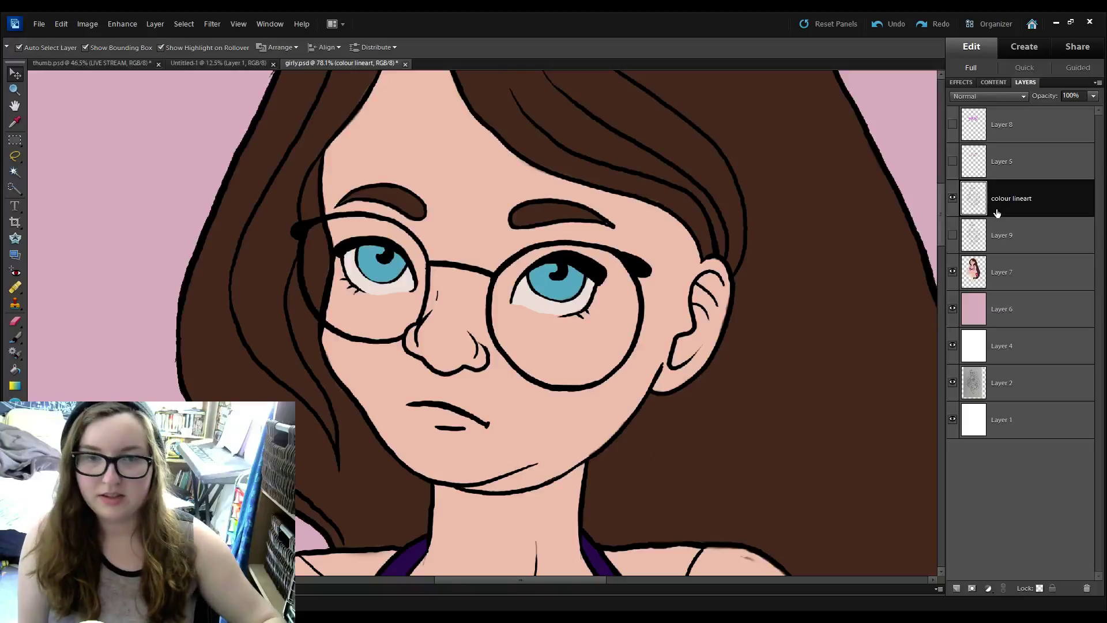
Load the colour lineart layer's lines as a selection and add a new blank layer above it.
drag(392, 145, 556, 352)
scroll(420, 192, down, 1)
drag(583, 248, 534, 422)
drag(597, 327, 570, 176)
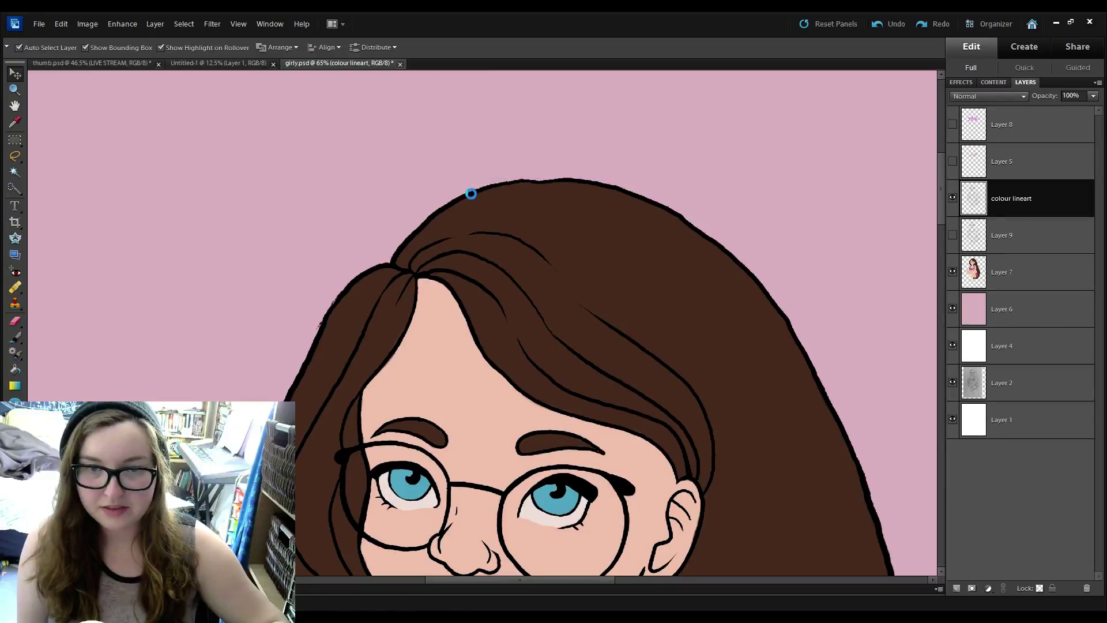
scroll(453, 225, down, 5)
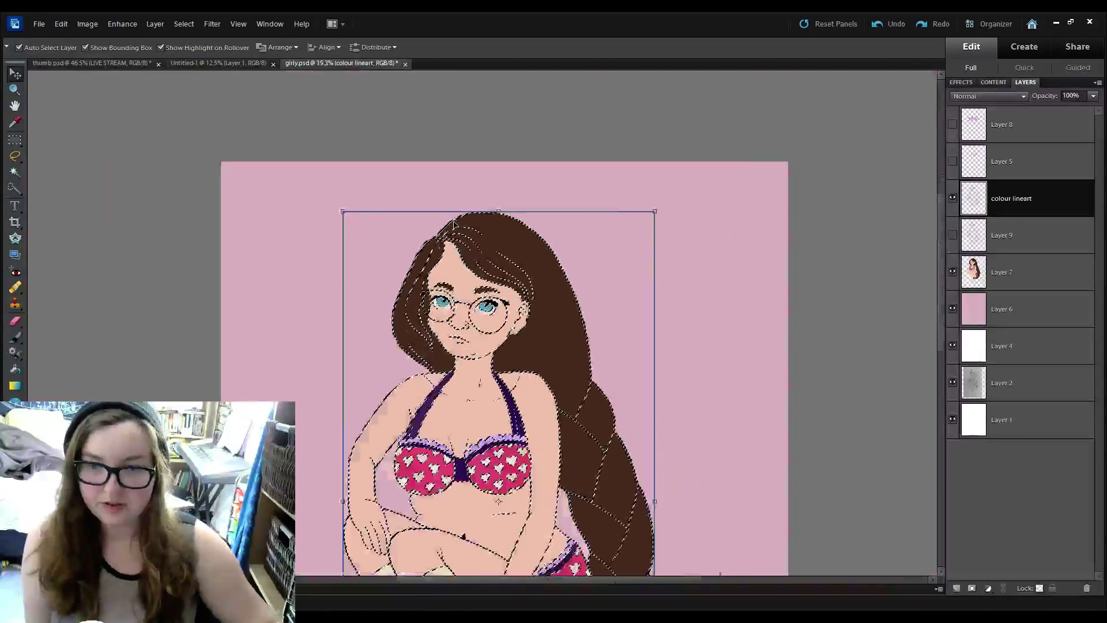
scroll(453, 225, down, 3)
scroll(454, 225, up, 2)
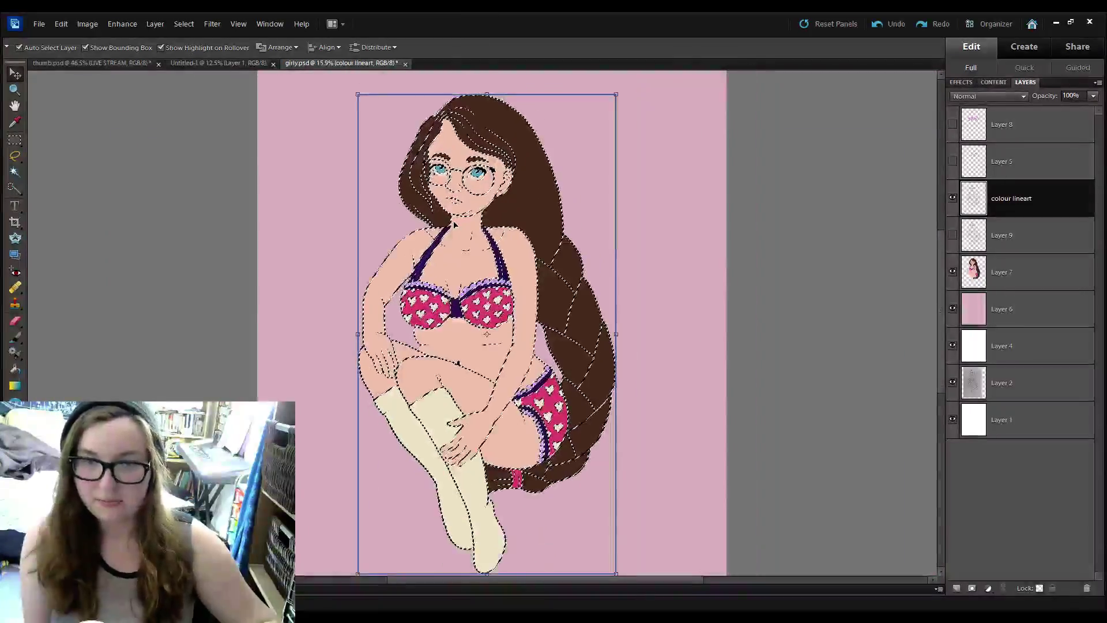
scroll(454, 225, down, 1)
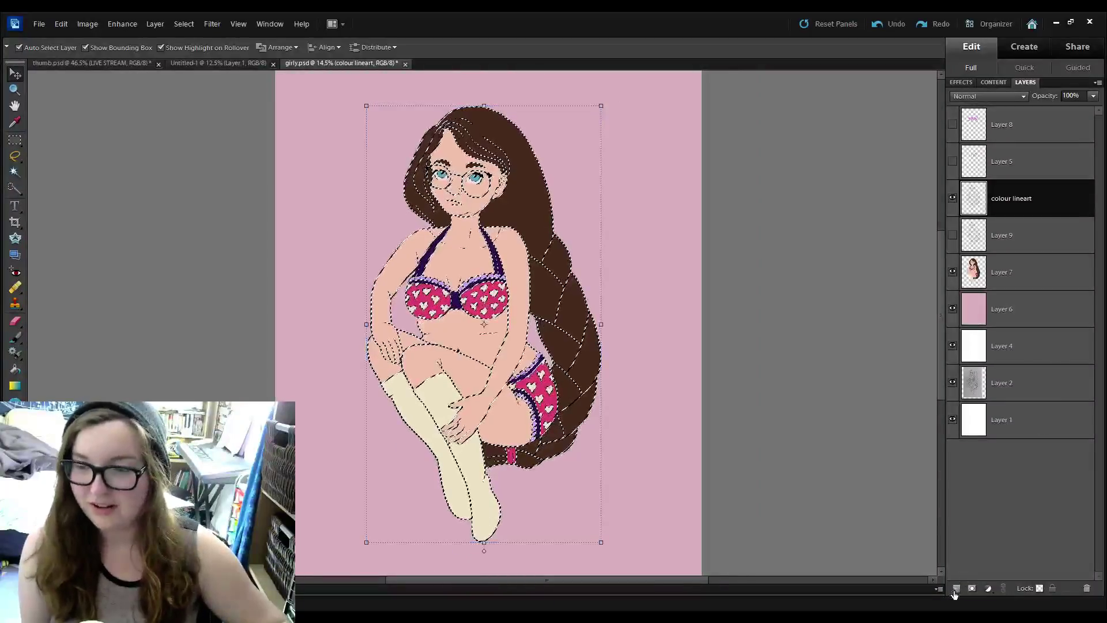
click(956, 588)
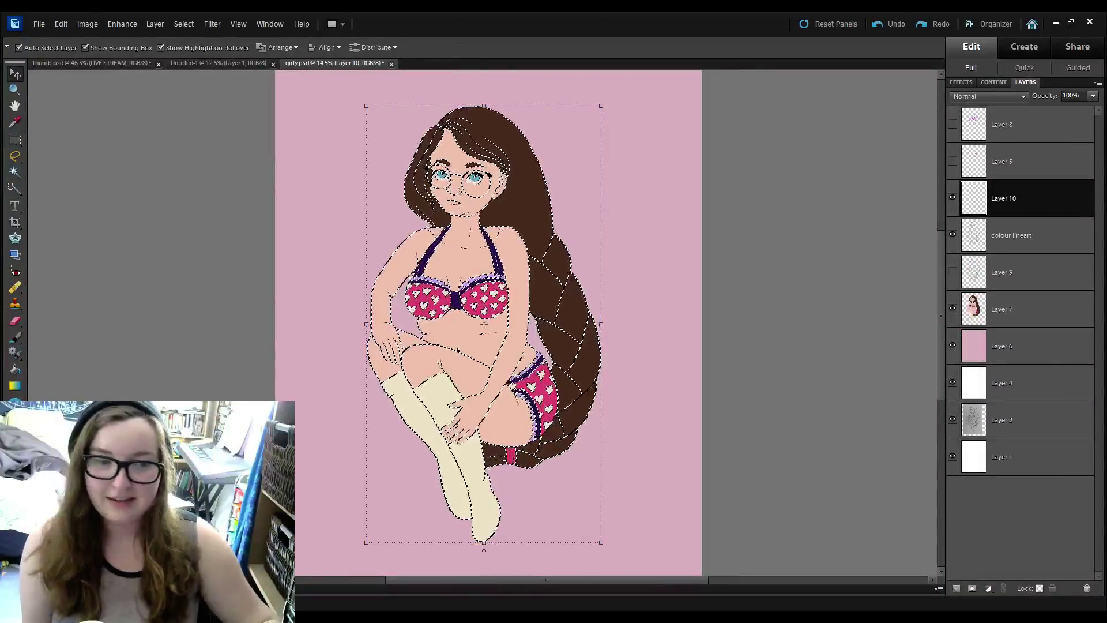
On the new layer, brush reddish brown at 20 px over the shoulder and collarbone lines right of the neck.
key(i)
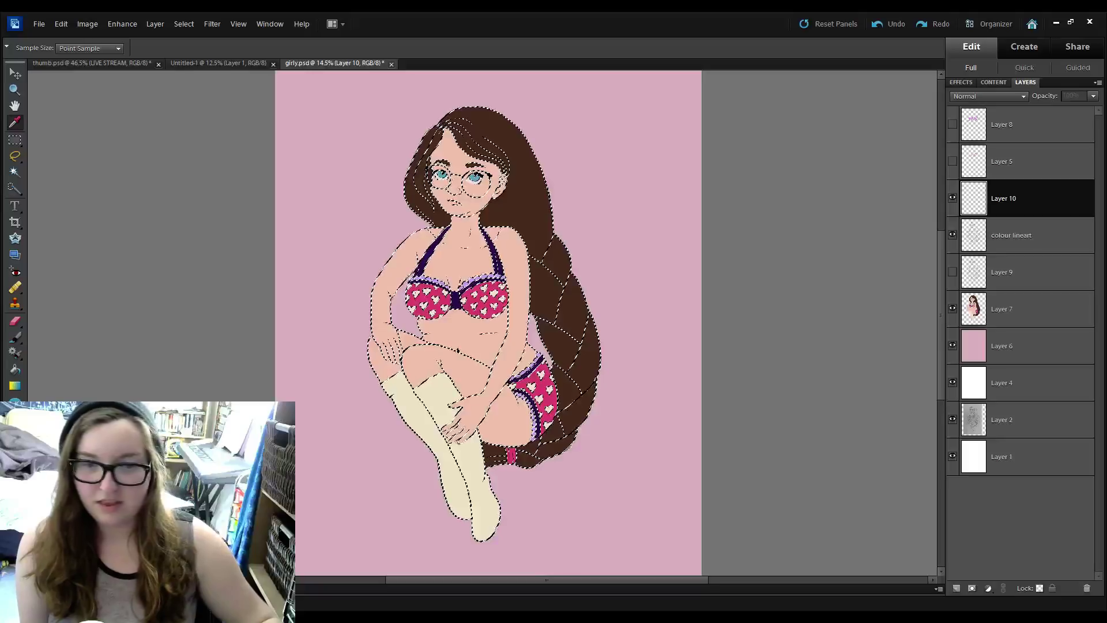
drag(484, 311, 469, 331)
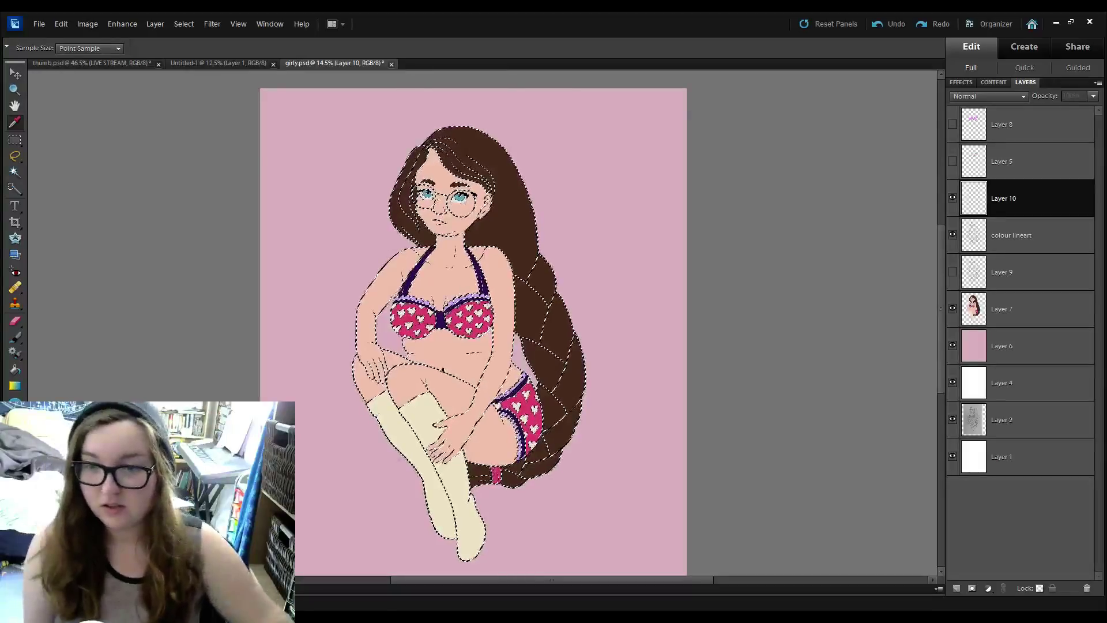
key(v)
scroll(564, 339, up, 4)
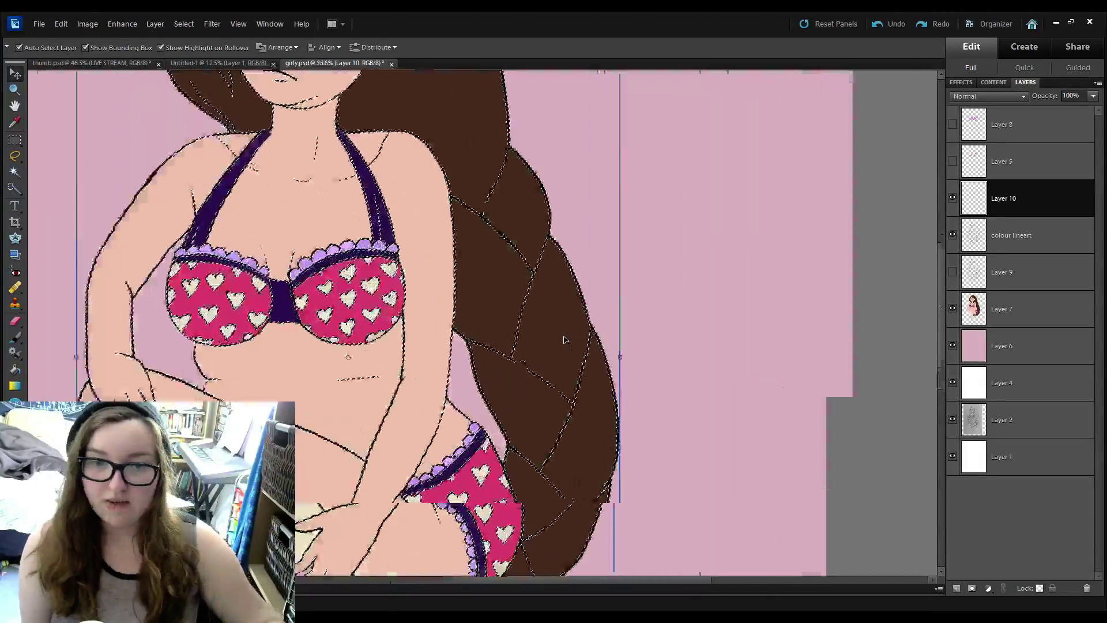
scroll(564, 339, up, 3)
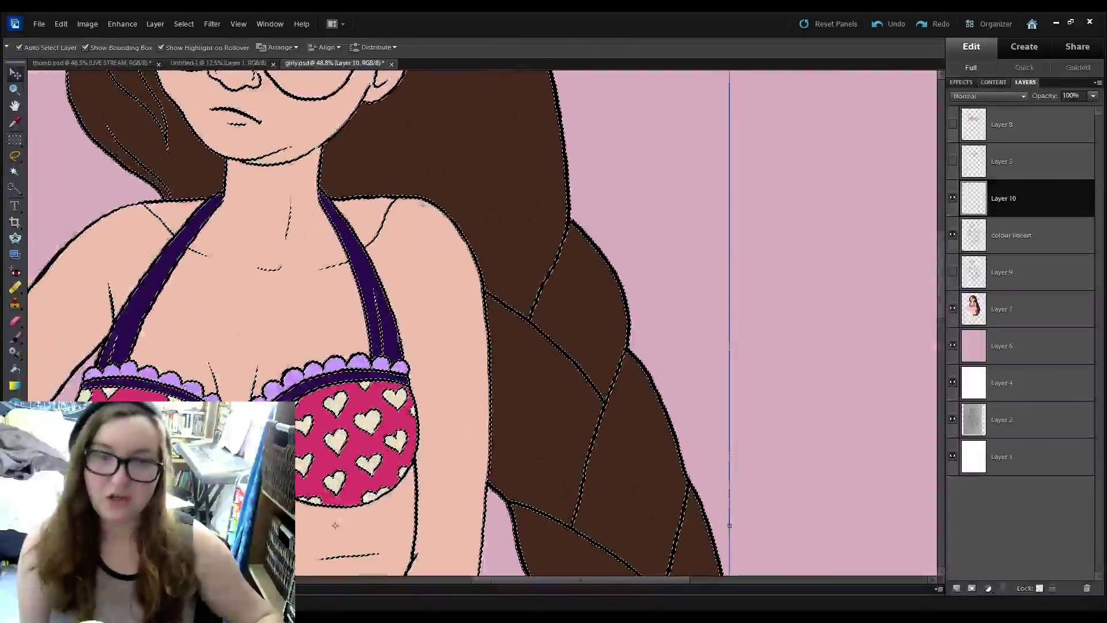
key(i)
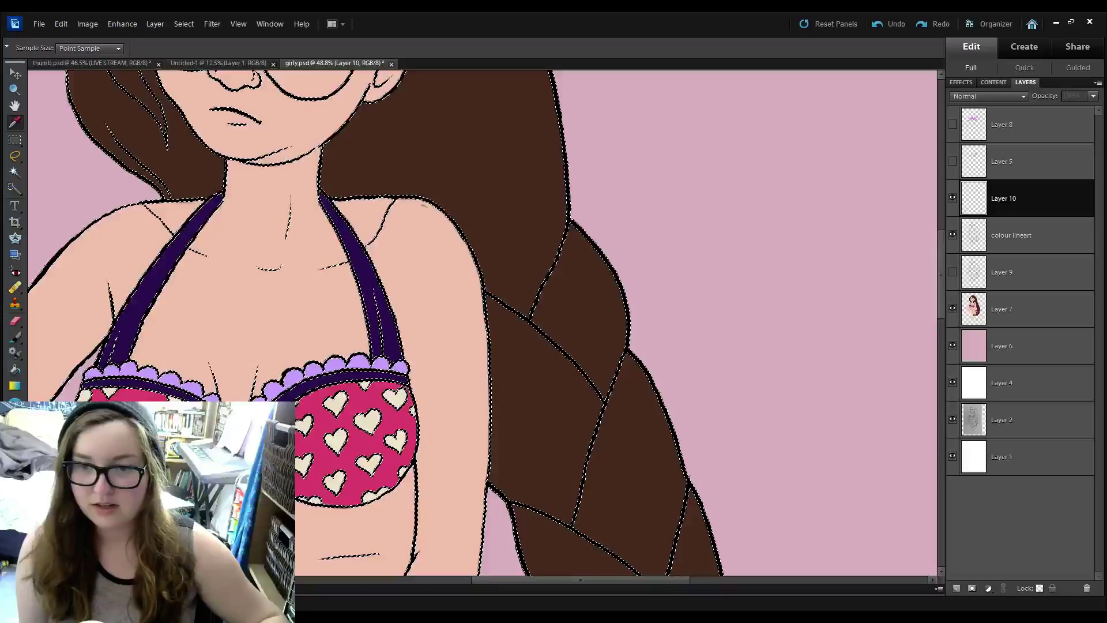
key(v)
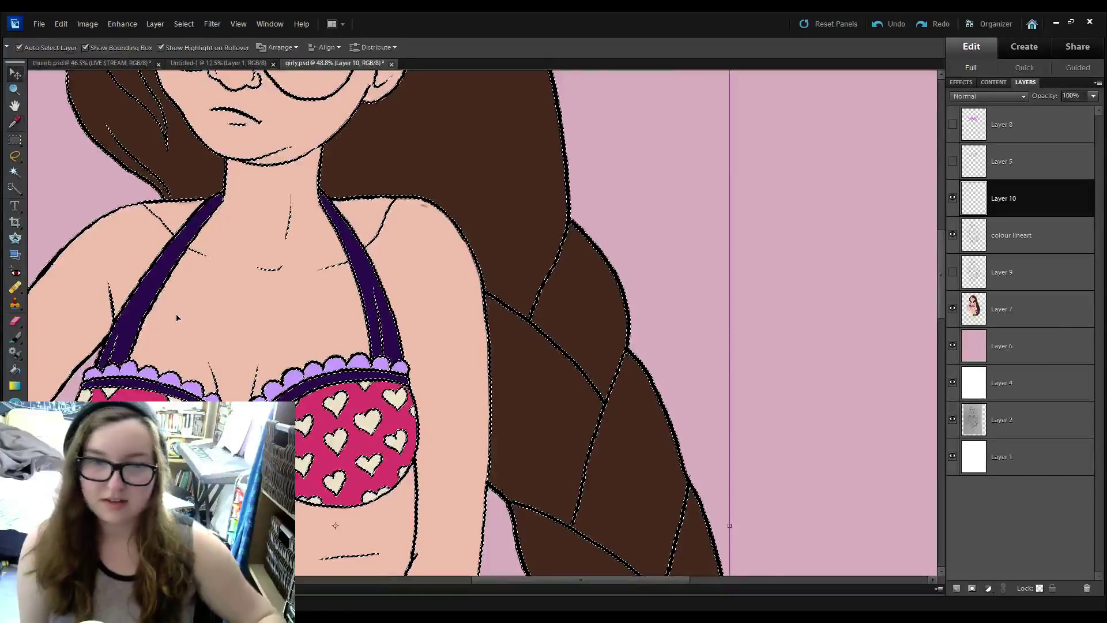
scroll(177, 318, up, 3)
key(b)
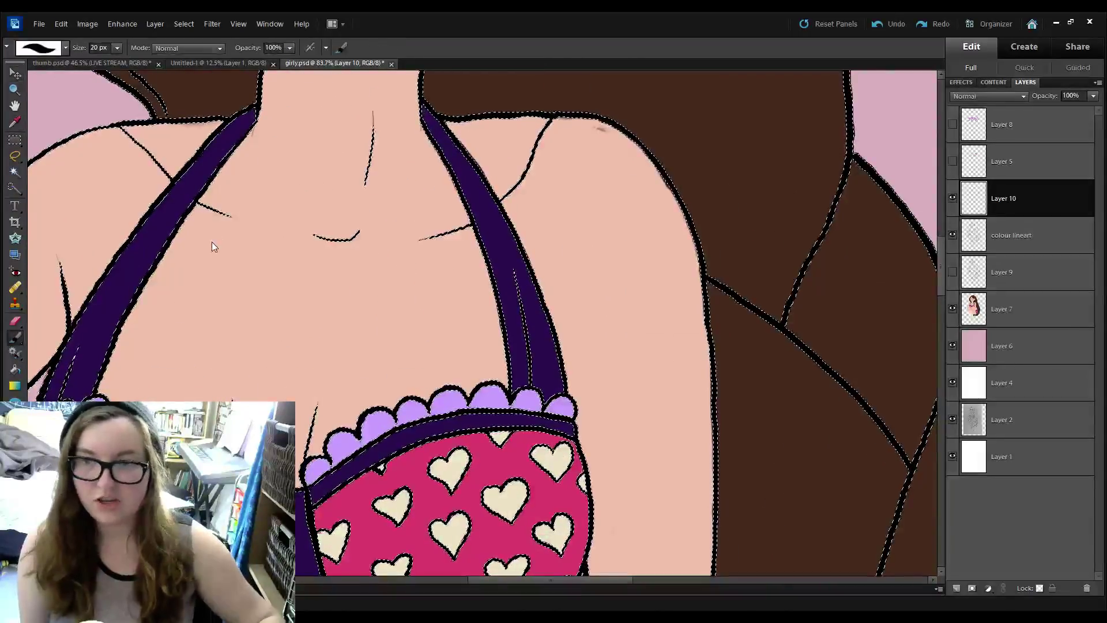
scroll(512, 251, up, 3)
drag(455, 223, 494, 221)
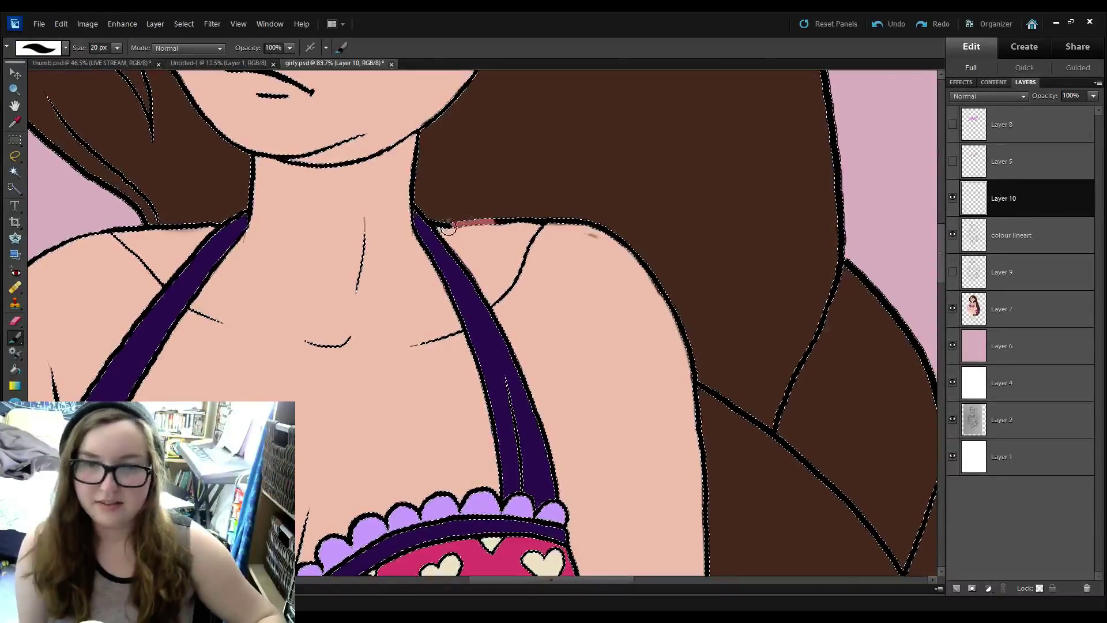
mouse_move(459, 229)
mouse_down()
mouse_move(481, 228)
mouse_move(554, 219)
mouse_move(513, 313)
mouse_move(498, 306)
mouse_move(412, 347)
mouse_up()
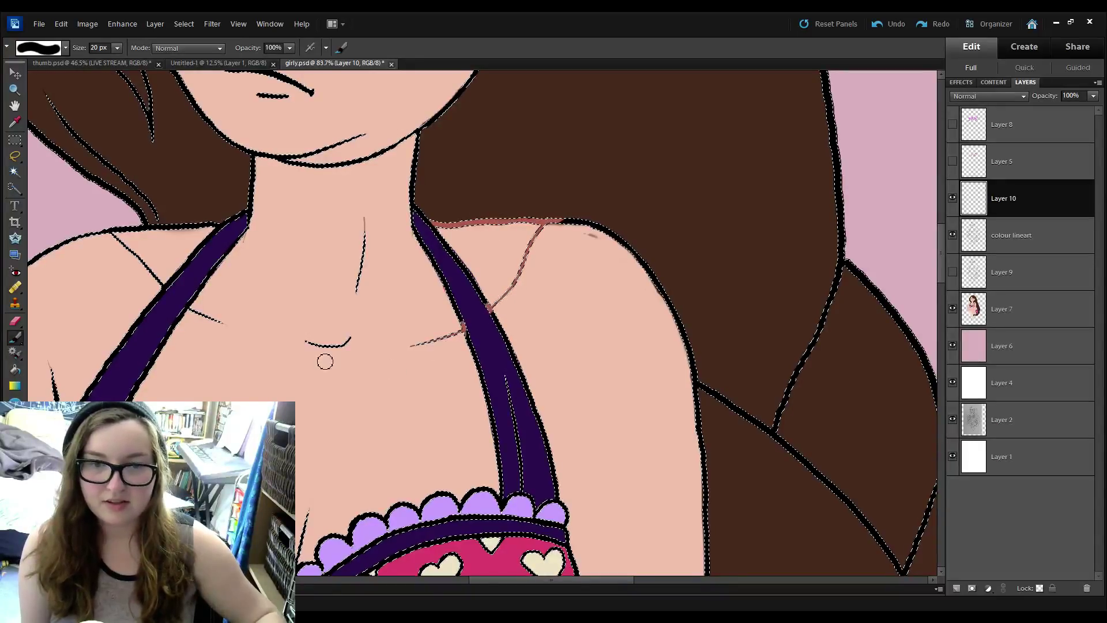
Recolour the throat lines, the left shoulder and collarbone lines, and the neck and jaw edge beside them in reddish brown.
drag(310, 344, 358, 342)
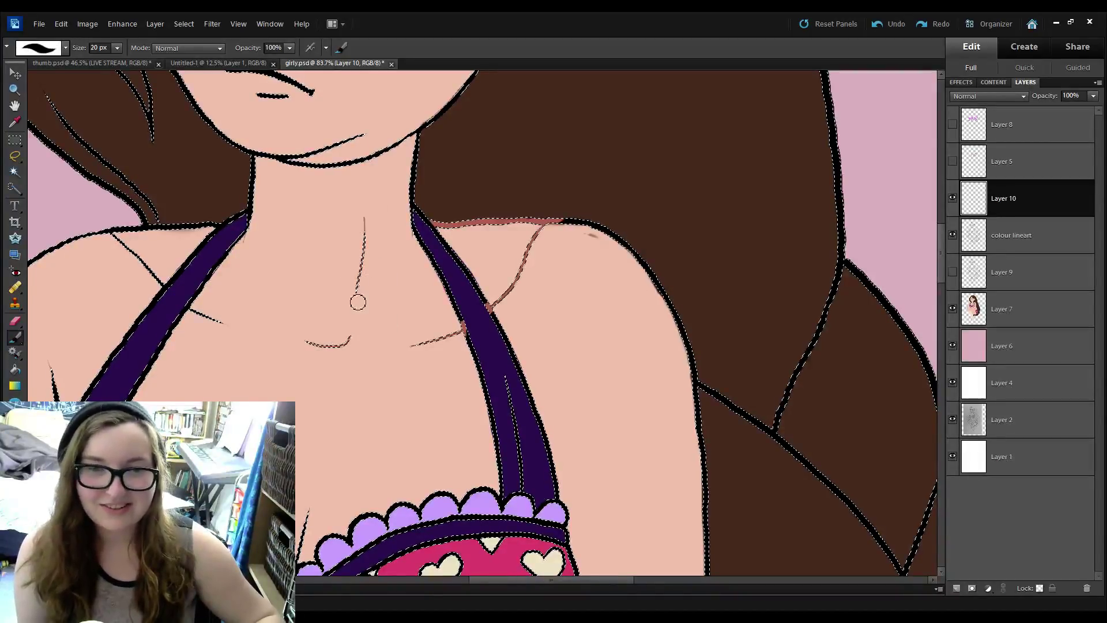
drag(335, 317, 519, 322)
drag(406, 330, 386, 321)
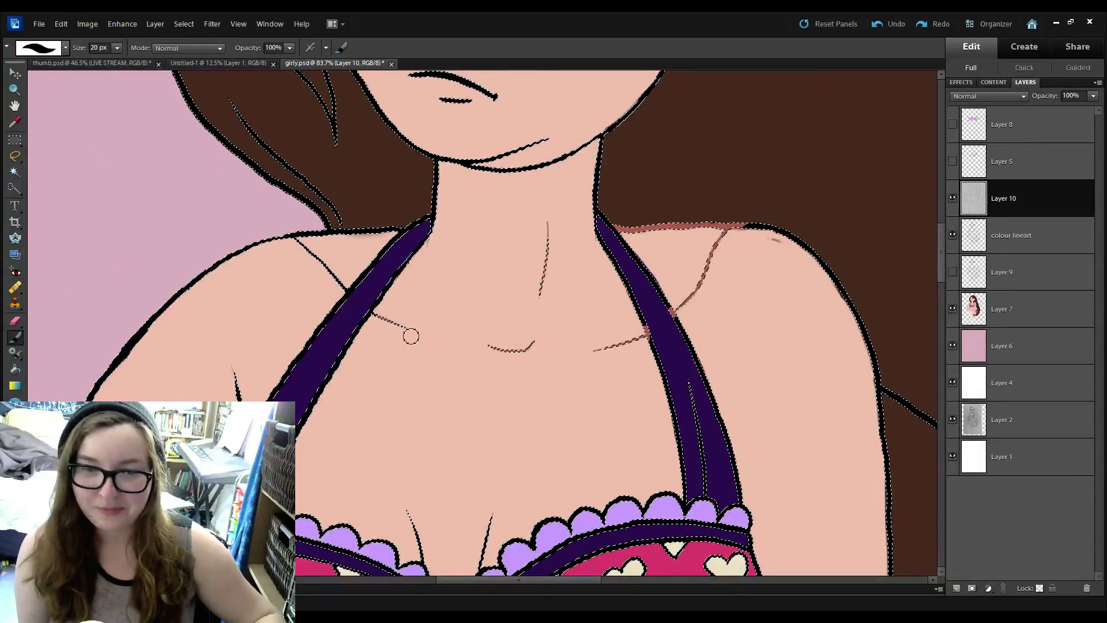
mouse_move(346, 291)
mouse_down()
mouse_move(317, 252)
mouse_move(383, 235)
mouse_up()
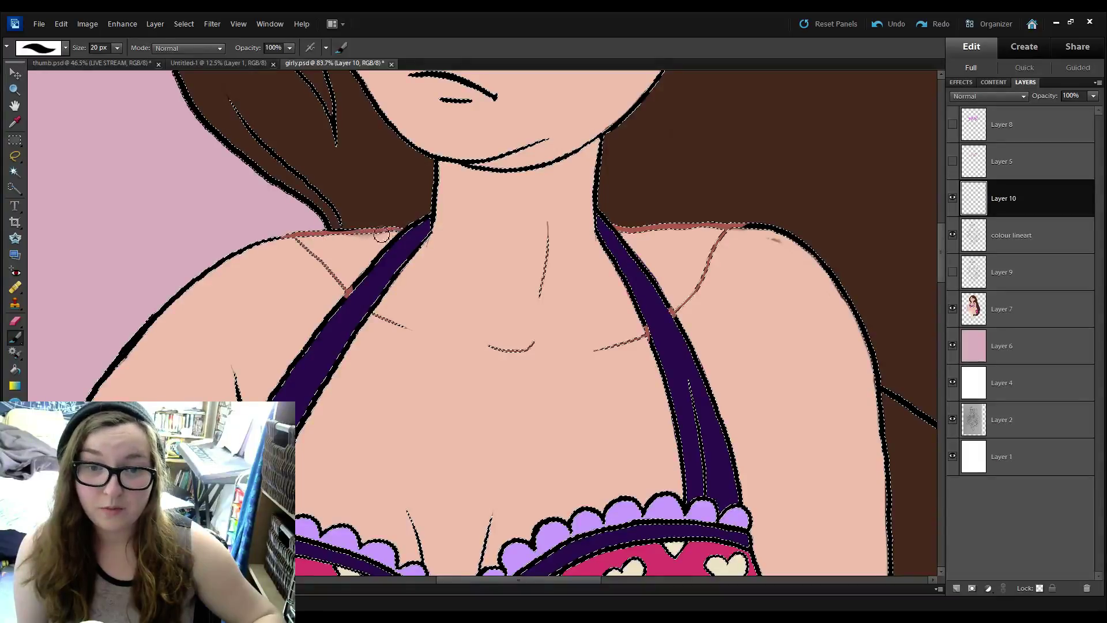
mouse_move(429, 205)
mouse_down()
mouse_move(407, 143)
mouse_move(415, 133)
mouse_up()
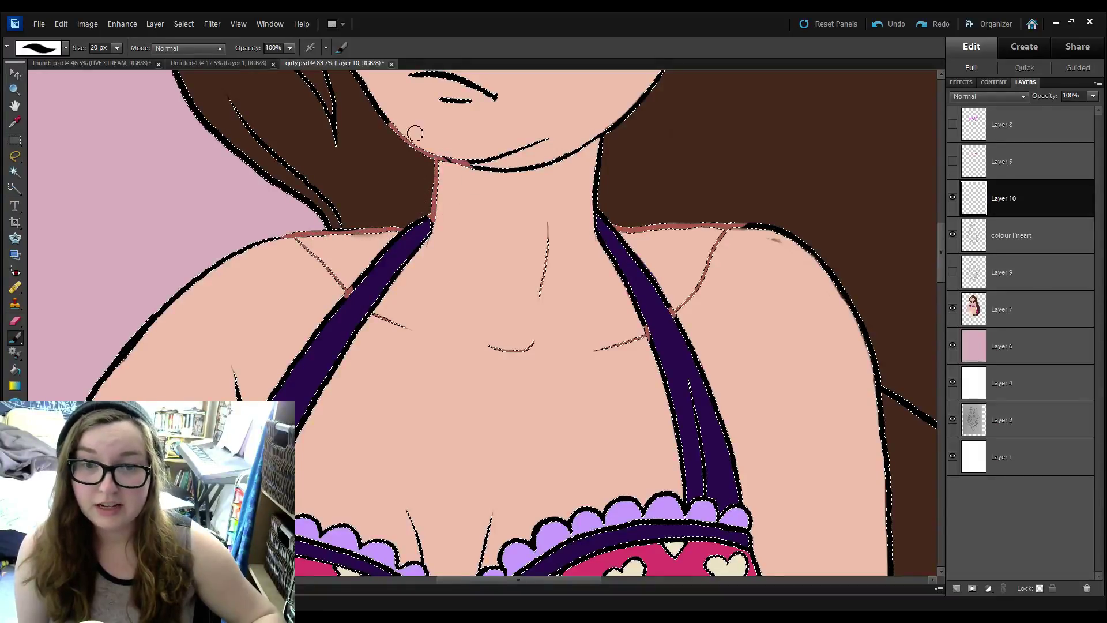
Enlarge the brush to about 41 px and recolour the remaining jaw, chin, neck, cheek and ear outlines reddish brown.
drag(516, 161, 456, 398)
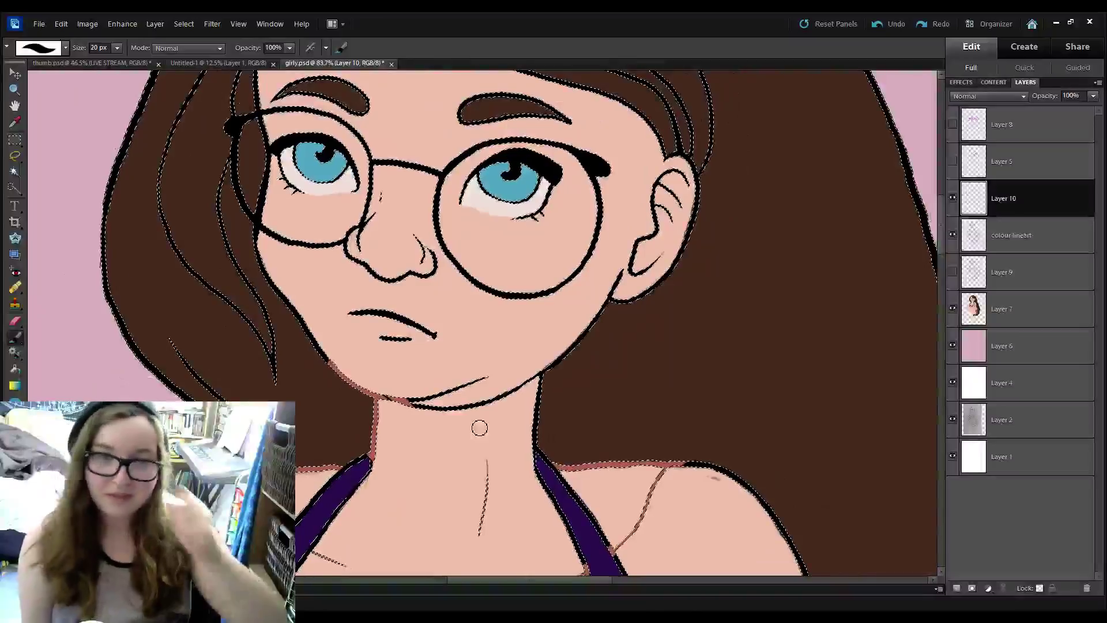
drag(79, 48, 141, 49)
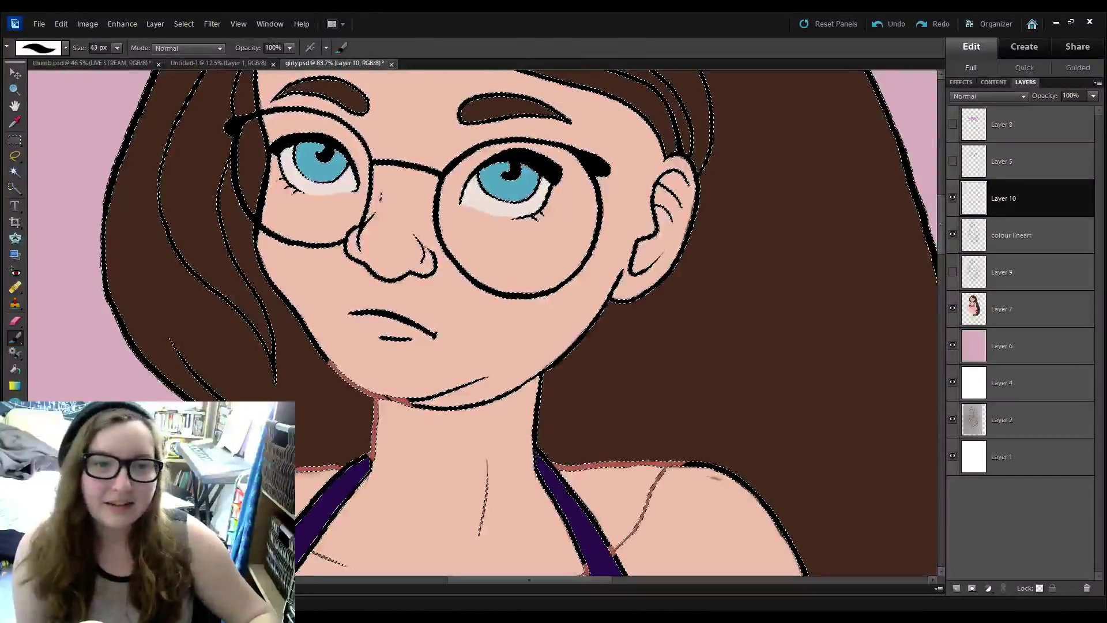
mouse_move(486, 379)
mouse_down()
mouse_move(414, 402)
mouse_move(537, 384)
mouse_move(575, 352)
mouse_move(524, 435)
mouse_move(519, 475)
mouse_move(522, 449)
mouse_move(451, 491)
mouse_up()
mouse_move(518, 362)
mouse_down()
mouse_move(498, 379)
mouse_move(546, 320)
mouse_up()
drag(580, 267, 603, 212)
mouse_move(545, 345)
mouse_down()
mouse_move(598, 319)
mouse_move(618, 241)
mouse_up()
drag(459, 376, 521, 350)
mouse_move(243, 258)
mouse_down()
mouse_move(301, 353)
mouse_move(263, 300)
mouse_up()
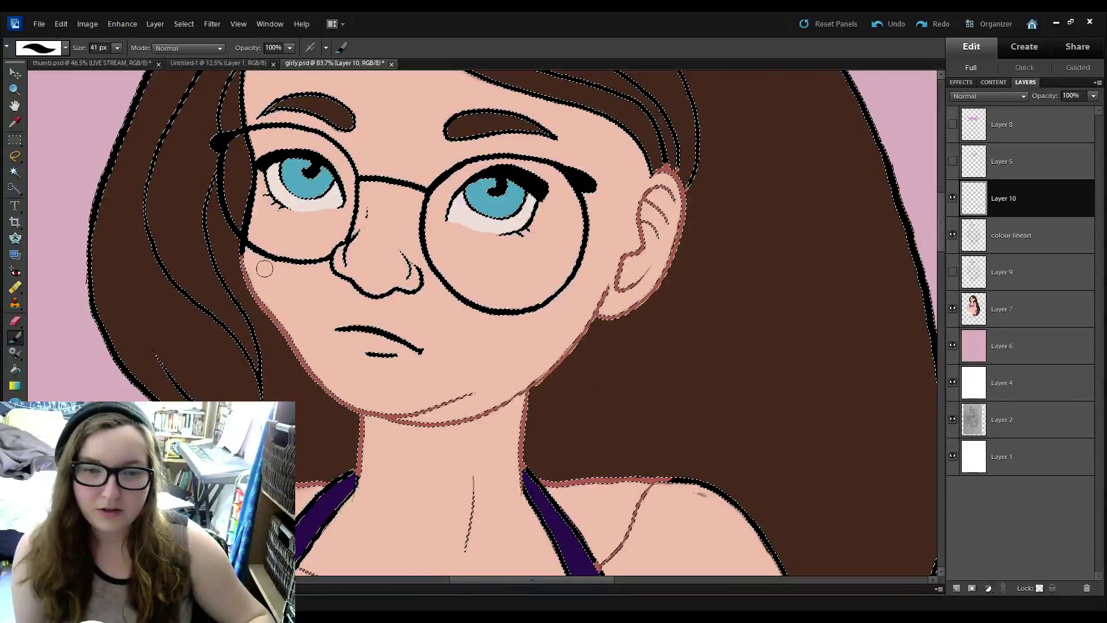
Paint the mouth, nose, left face edge and remaining inner ear lines reddish brown.
drag(397, 355, 367, 354)
drag(337, 329, 424, 351)
mouse_move(441, 280)
mouse_down()
mouse_move(405, 265)
mouse_move(369, 190)
mouse_up()
mouse_move(262, 260)
mouse_down()
mouse_move(233, 219)
mouse_move(246, 168)
mouse_move(237, 137)
mouse_move(248, 122)
mouse_move(254, 133)
mouse_up()
drag(274, 170, 332, 292)
mouse_move(303, 233)
mouse_down()
mouse_move(302, 187)
mouse_move(278, 250)
mouse_up()
drag(642, 274, 635, 285)
Recolour the inner forearm, elbow crease, armpit and upper outer arm lines of the left arm in reddish brown.
scroll(573, 209, down, 3)
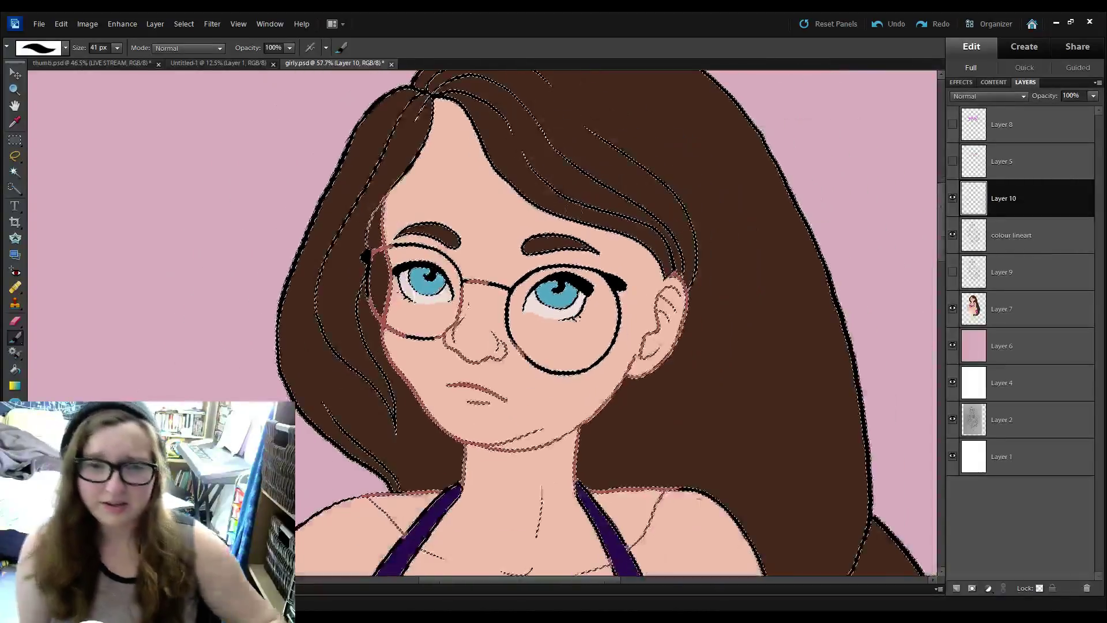
drag(493, 557, 521, 326)
drag(566, 272, 601, 246)
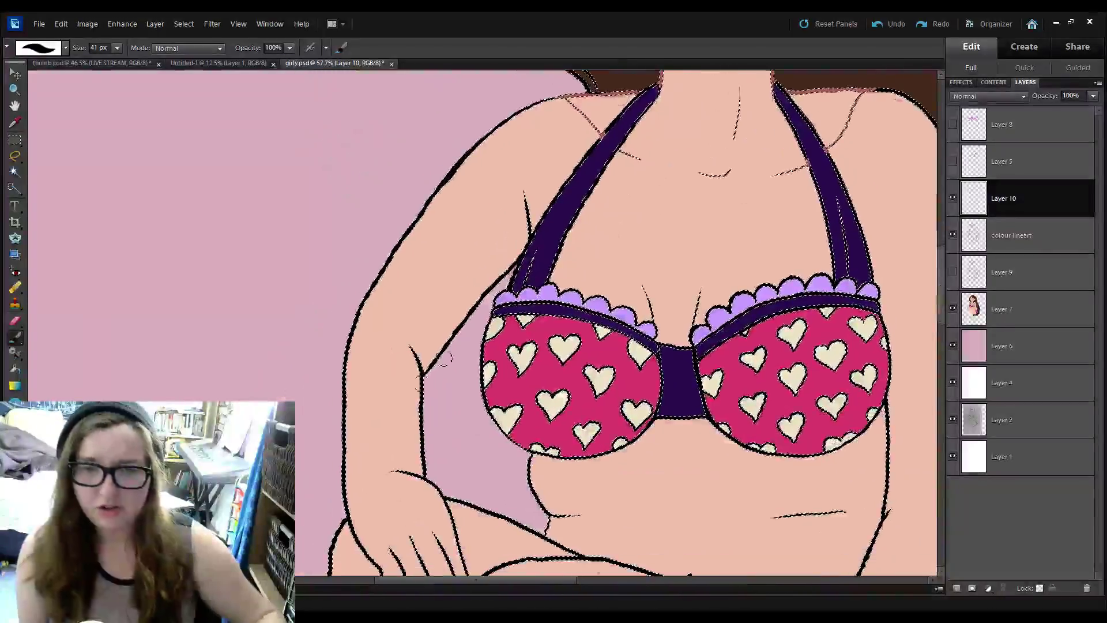
drag(415, 359, 406, 473)
drag(424, 388, 449, 323)
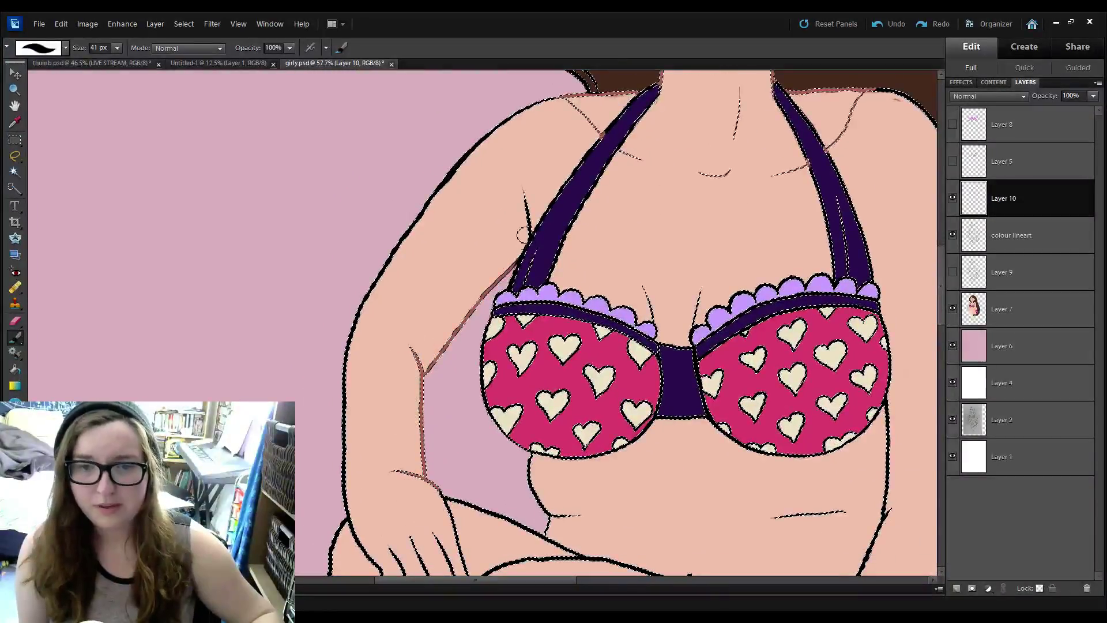
drag(531, 178, 540, 295)
mouse_move(557, 220)
mouse_down()
mouse_move(462, 292)
mouse_move(465, 267)
mouse_up()
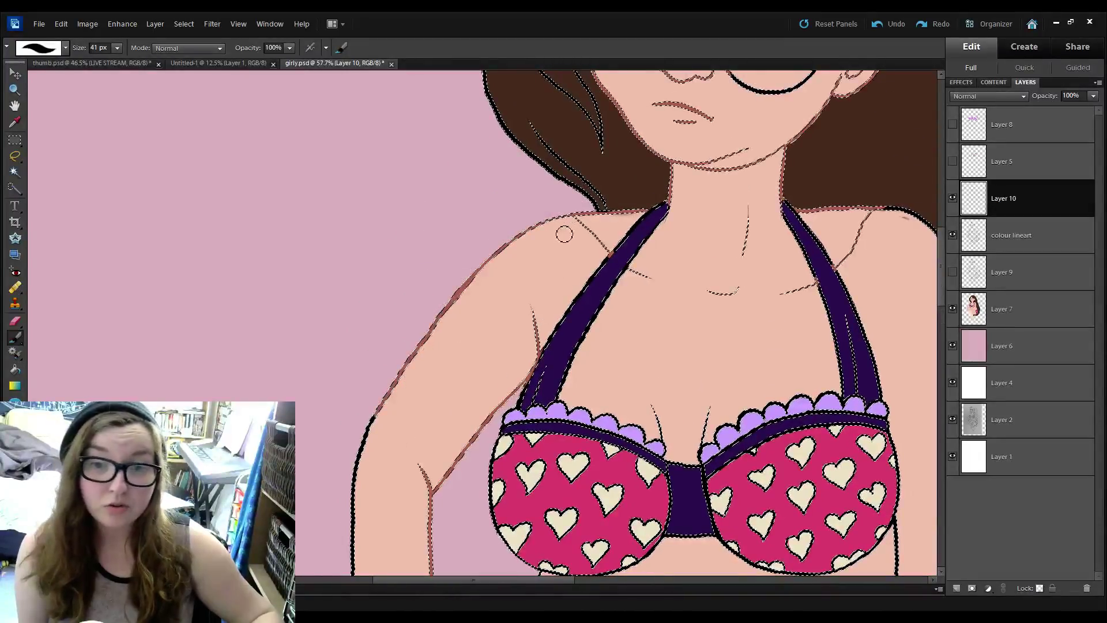
Paint the left arm's remaining outer edge, the wrist, the first finger lines and the adjoining leg outlines reddish brown.
drag(469, 380, 539, 167)
mouse_move(465, 154)
mouse_down()
mouse_move(433, 407)
mouse_move(440, 448)
mouse_move(413, 524)
mouse_up()
mouse_move(400, 487)
mouse_down()
mouse_move(335, 327)
mouse_move(358, 369)
mouse_up()
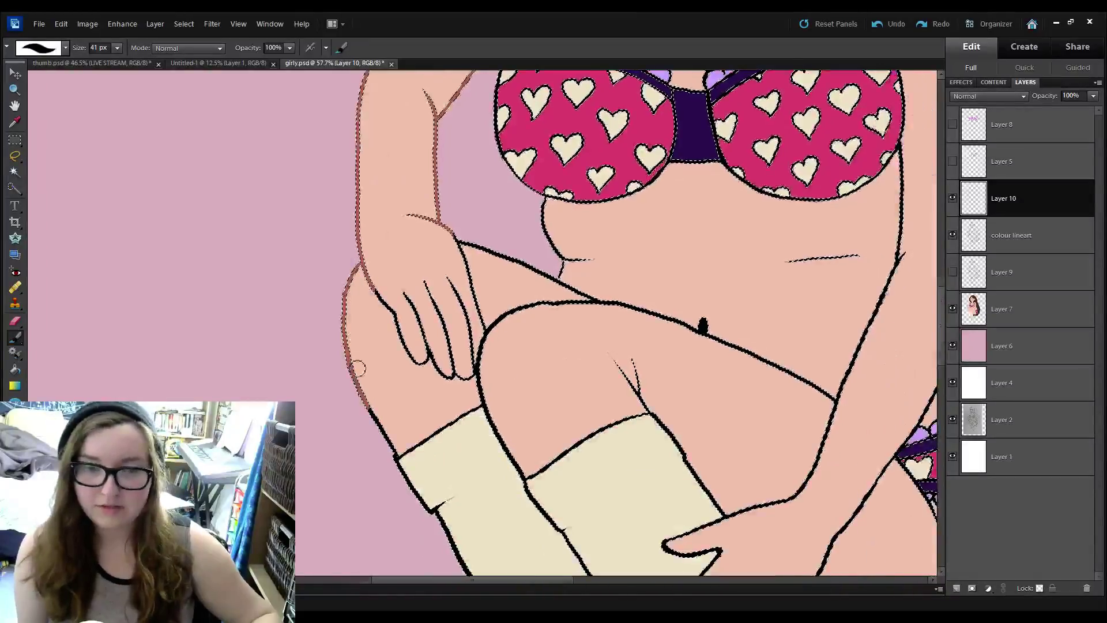
mouse_move(454, 391)
mouse_down()
mouse_move(520, 353)
mouse_move(507, 337)
mouse_move(502, 406)
mouse_move(536, 472)
mouse_move(532, 510)
mouse_move(434, 281)
mouse_up()
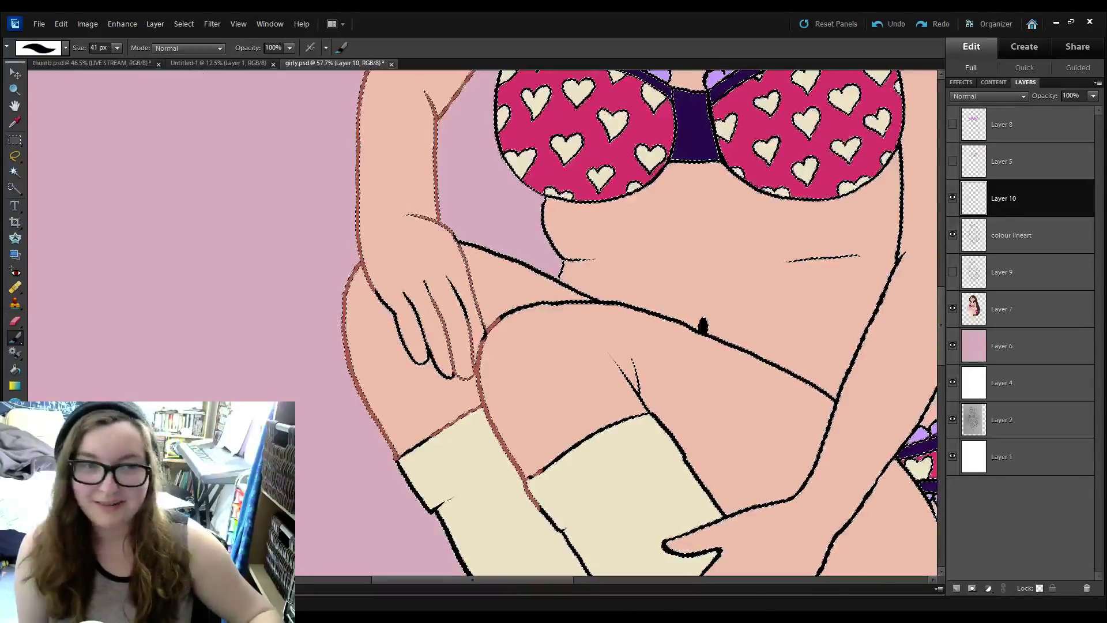
Enlarge the brush to 73 px and recolour the left hand's remaining fingers, the thigh line behind it and the left waist reddish brown.
key(bracketright)
key(bracketright)
key(bracketright)
drag(489, 330, 512, 312)
drag(492, 252, 490, 335)
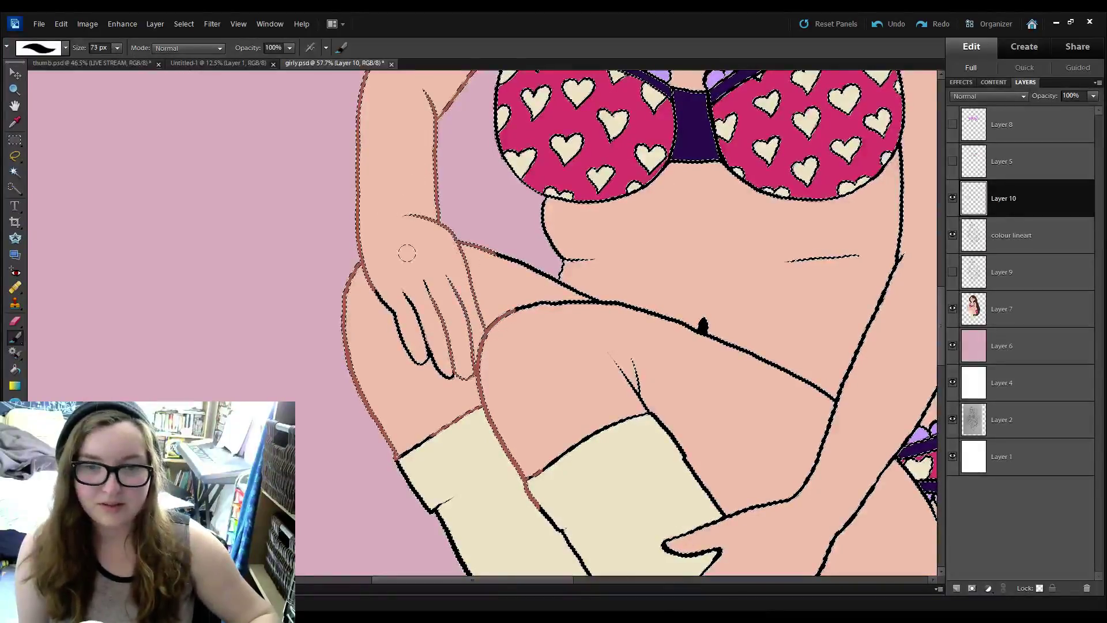
drag(382, 293, 422, 355)
drag(522, 265, 600, 302)
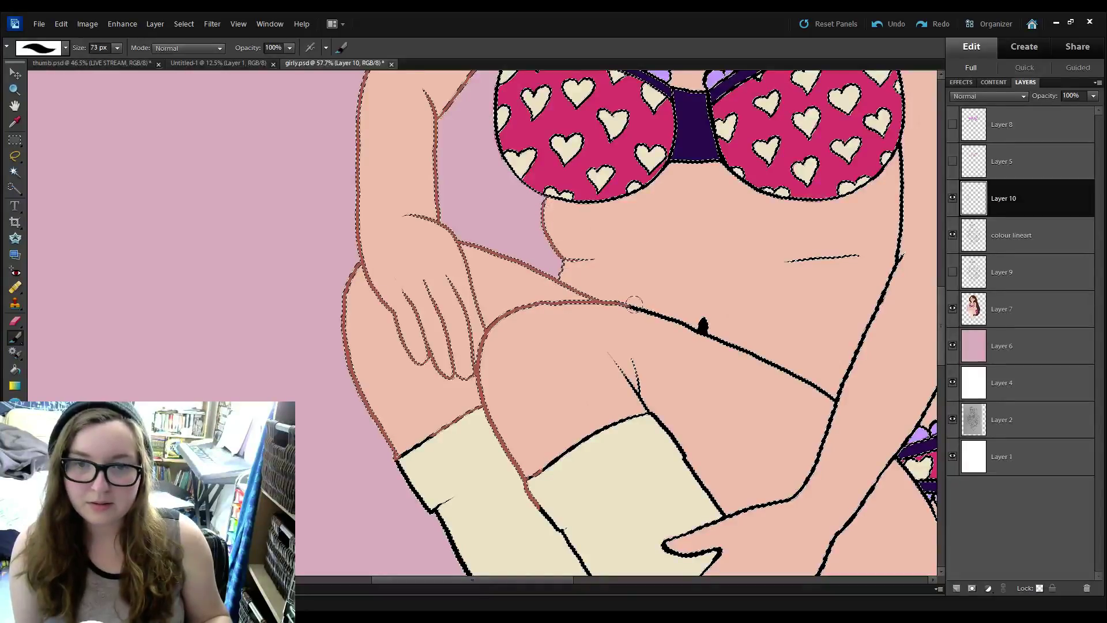
Recolour the upper thigh edge, navel, knee crease and the hand resting on the sock in reddish brown.
mouse_move(634, 304)
mouse_down()
mouse_move(653, 370)
mouse_move(731, 353)
mouse_up()
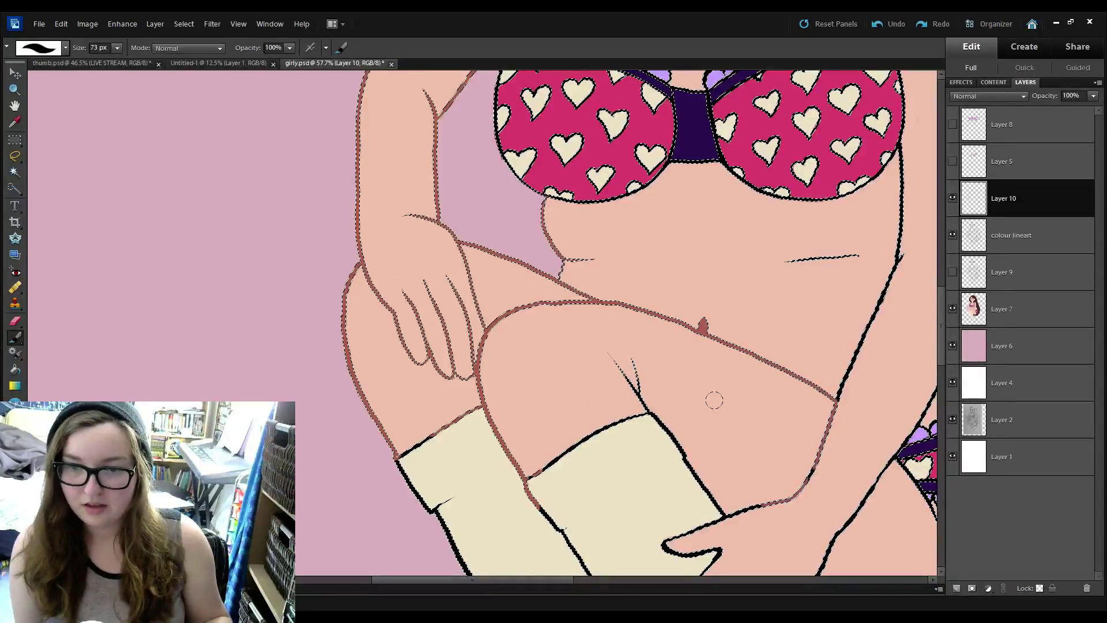
drag(665, 419, 682, 449)
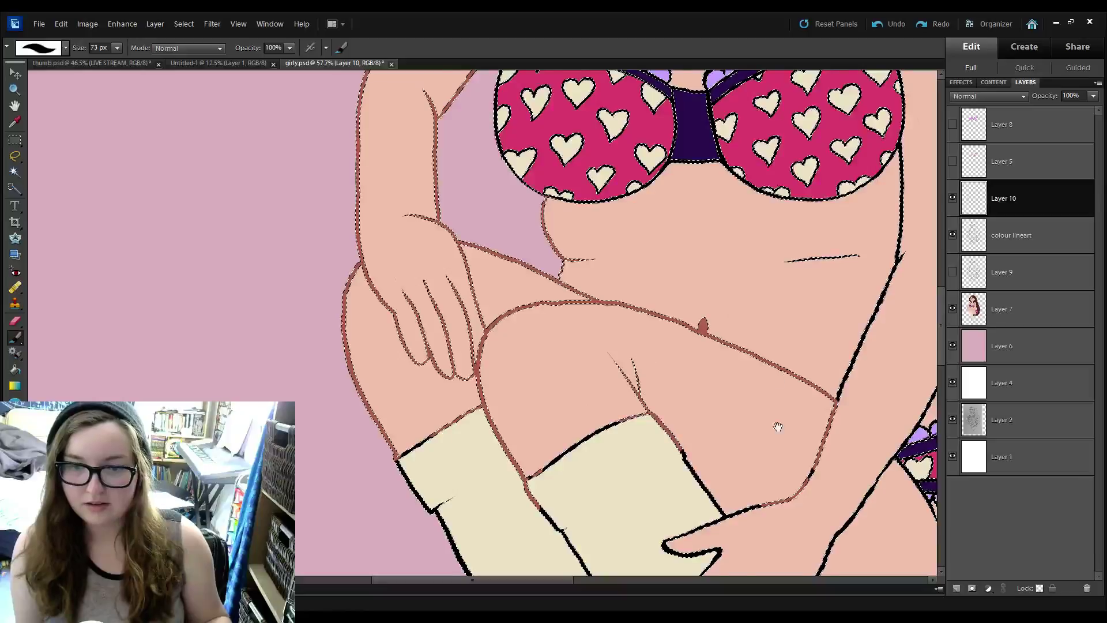
drag(778, 425, 643, 264)
drag(696, 382, 662, 448)
drag(626, 347, 597, 361)
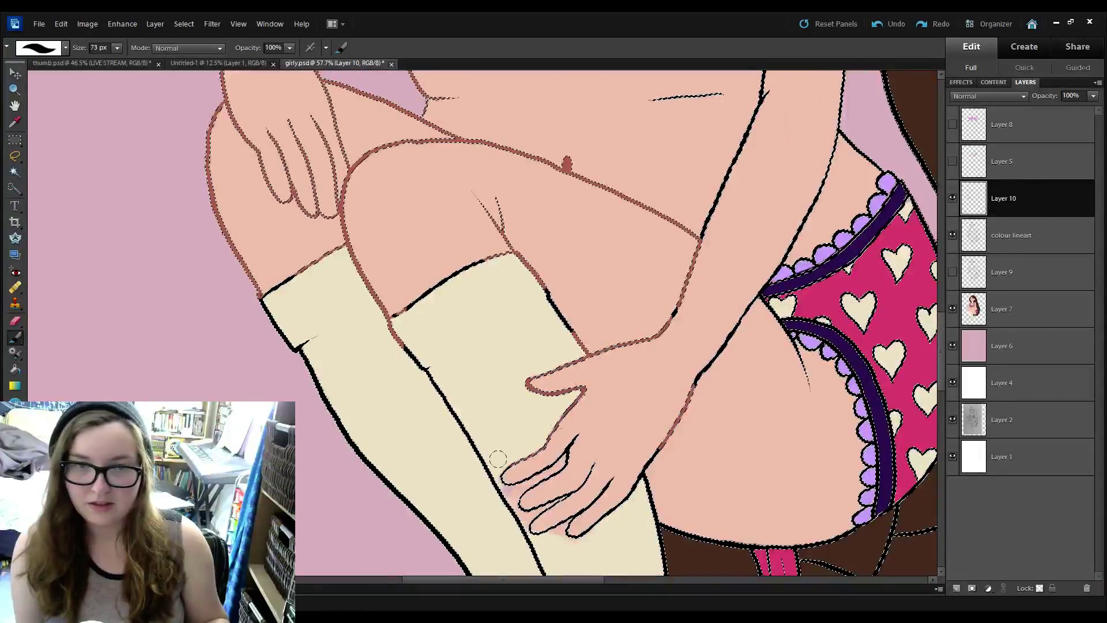
mouse_move(498, 459)
mouse_down()
mouse_move(577, 440)
mouse_move(522, 508)
mouse_move(534, 536)
mouse_move(643, 470)
mouse_up()
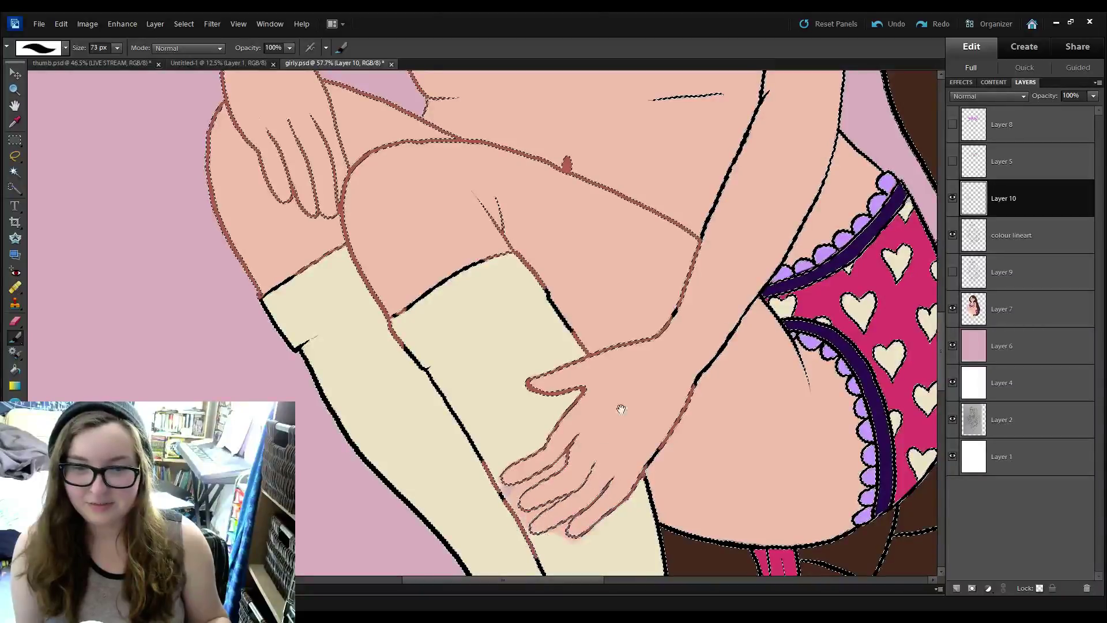
Paint the right arm and shoulder outlines, the right side of the waist, the belly crease and the hip line reddish brown.
drag(622, 409, 559, 253)
mouse_move(538, 454)
mouse_down()
mouse_move(478, 233)
mouse_move(446, 568)
mouse_up()
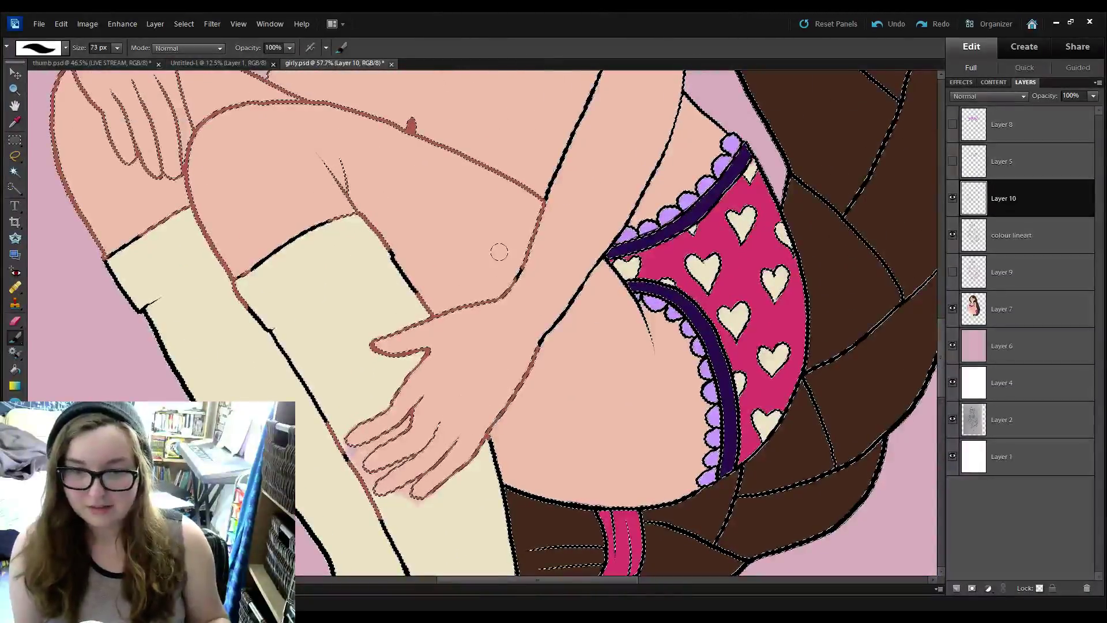
scroll(500, 249, up, 5)
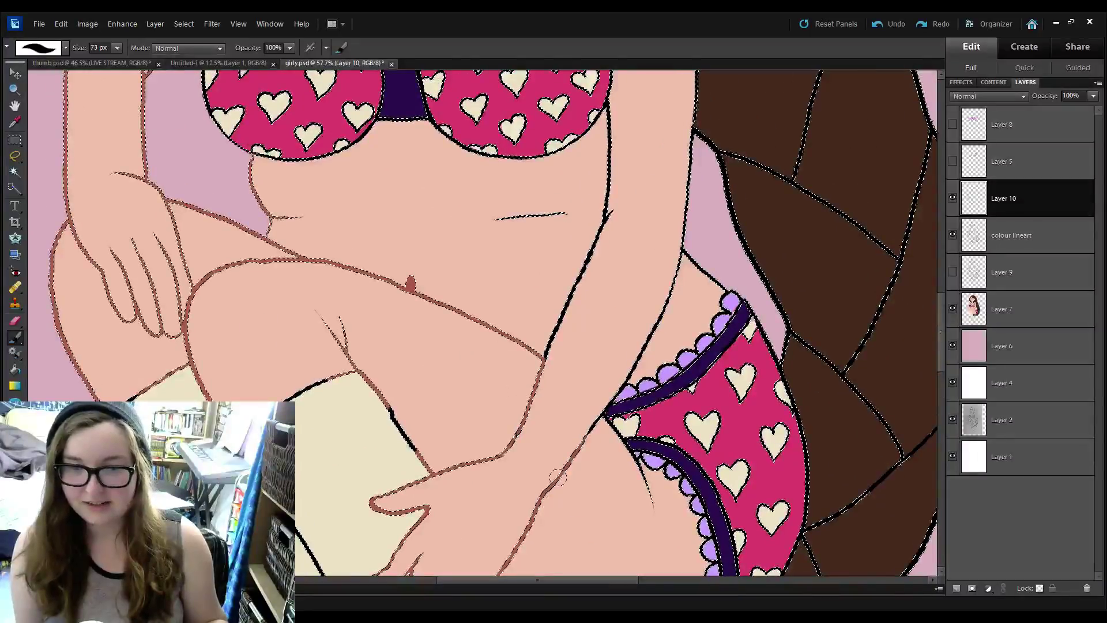
scroll(599, 391, up, 3)
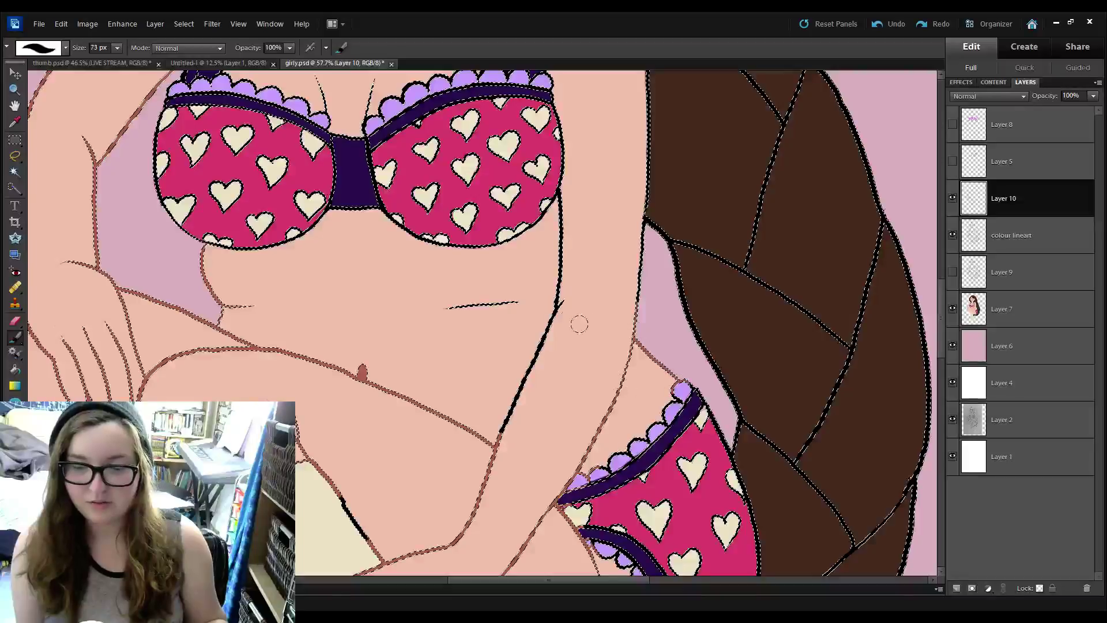
mouse_move(450, 307)
mouse_down()
mouse_move(518, 302)
mouse_move(549, 364)
mouse_up()
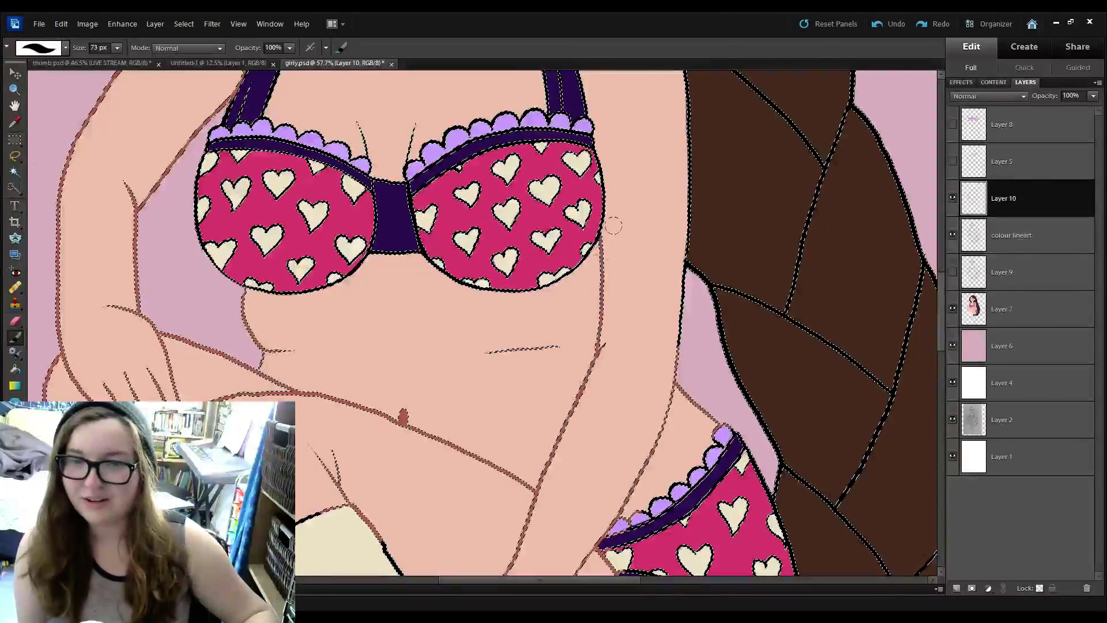
scroll(647, 283, up, 3)
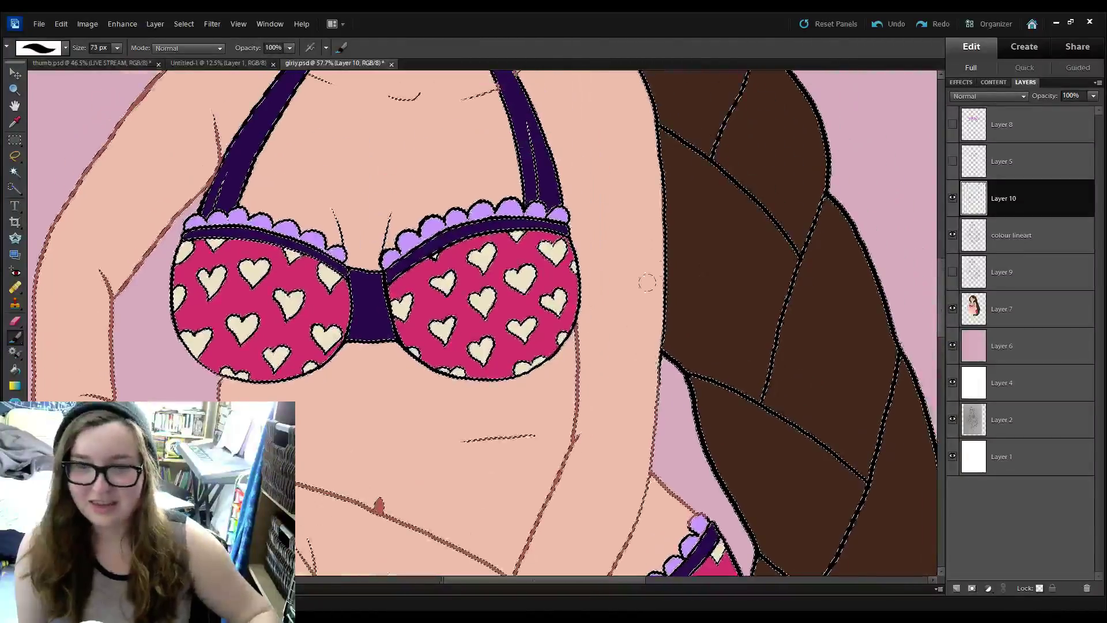
drag(643, 187, 630, 319)
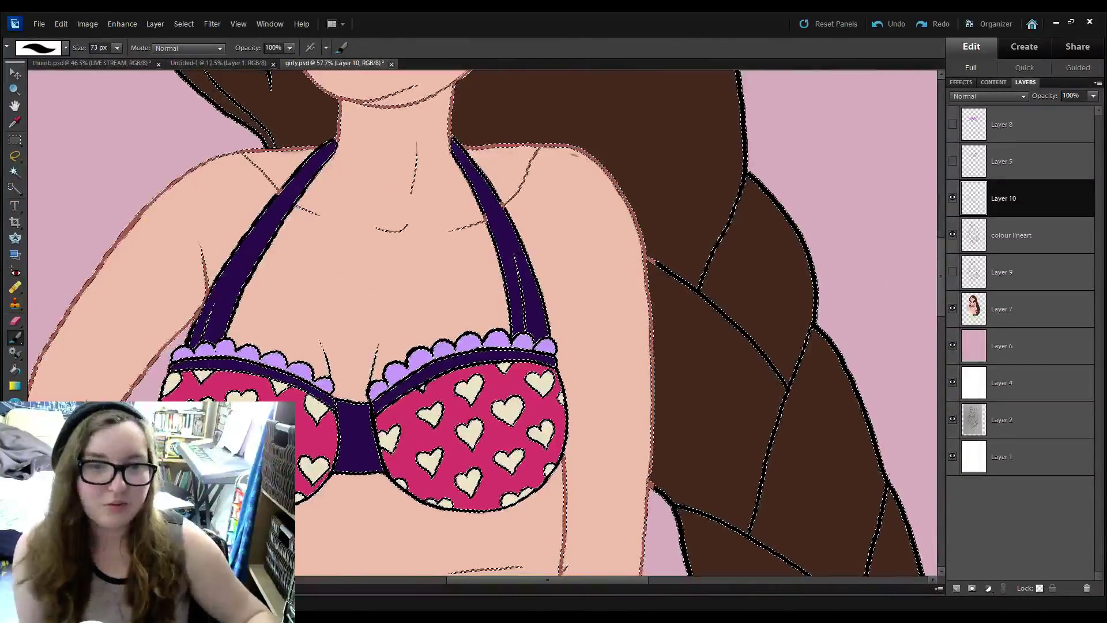
Choose a light pink and brush it over the heart outlines and part of the edge of the right bra cup.
key(i)
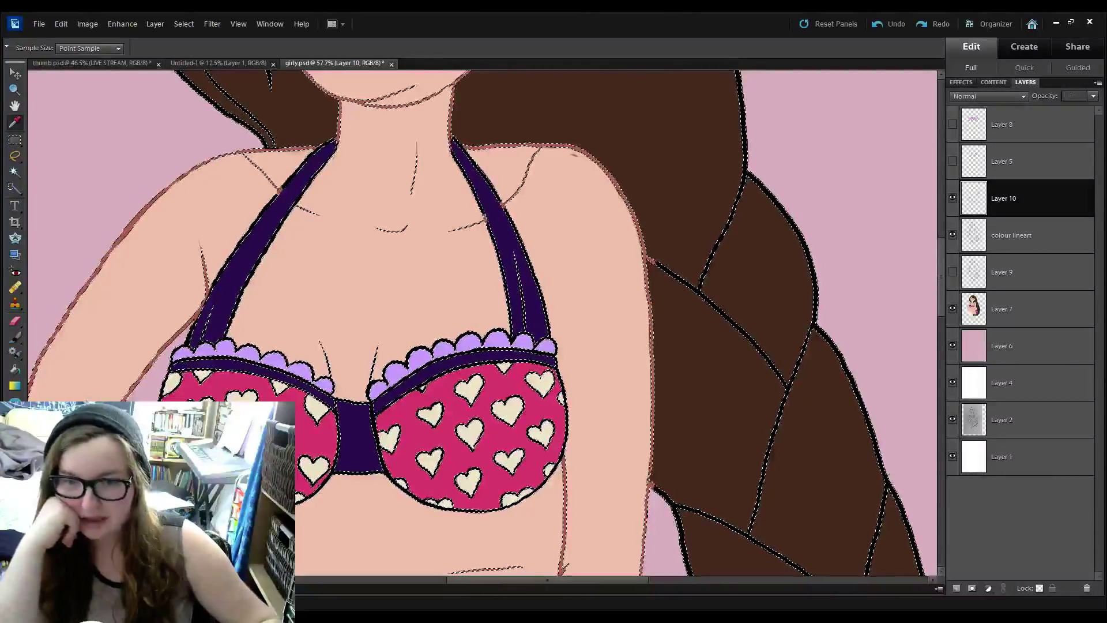
click(836, 322)
scroll(510, 342, up, 3)
scroll(509, 342, up, 2)
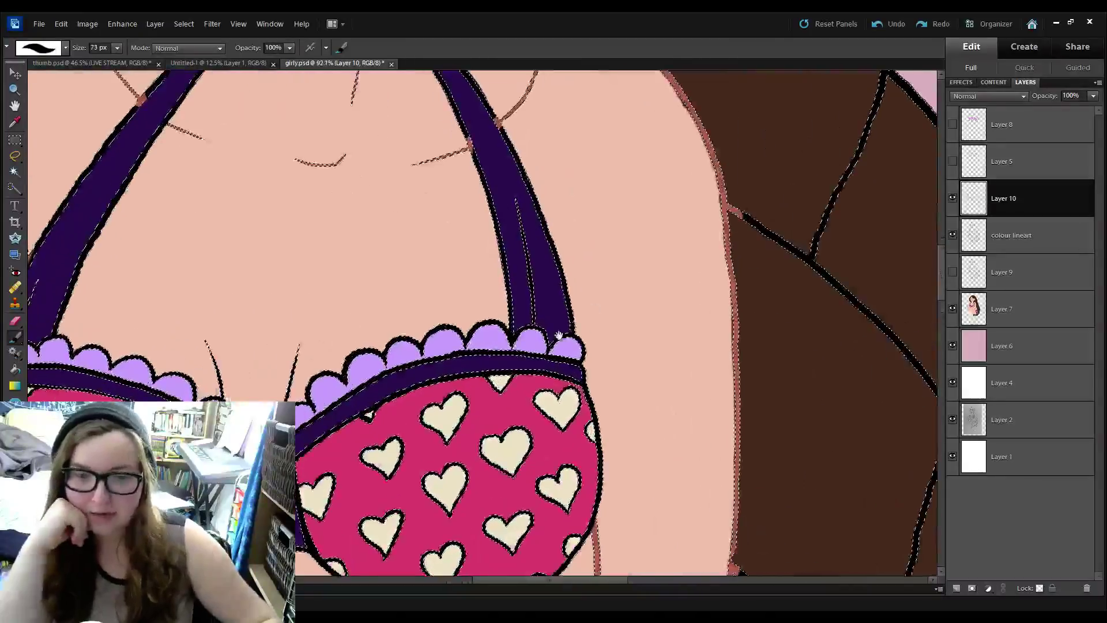
drag(510, 342, 579, 132)
drag(610, 278, 583, 320)
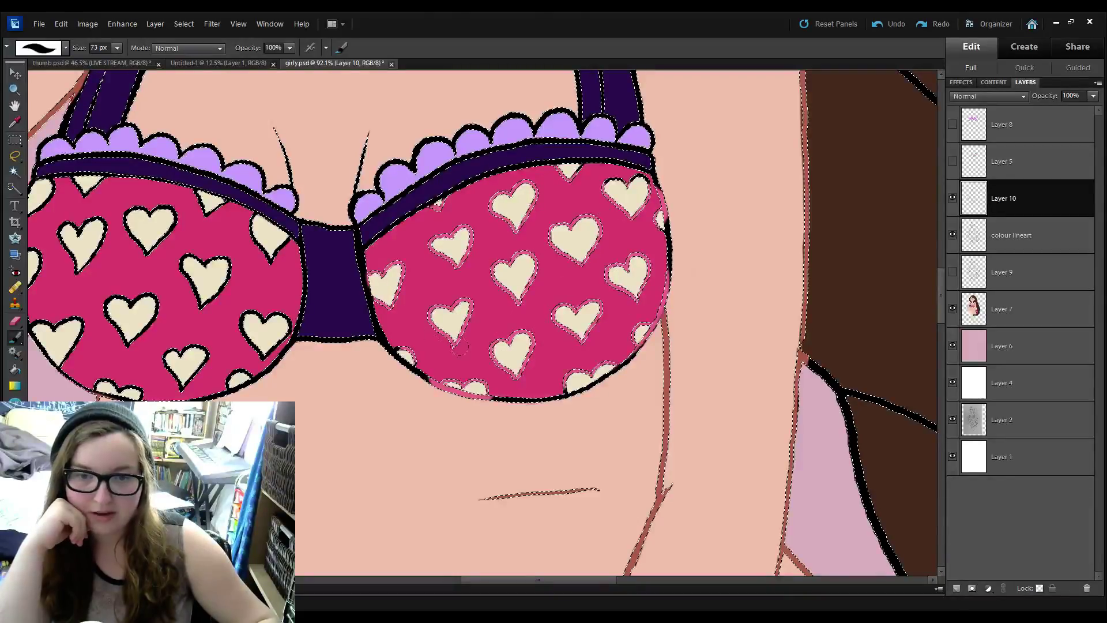
scroll(460, 348, left, 3)
Try near-white line art on the hearts of the left bra cup, checking it without the selection.
key(i)
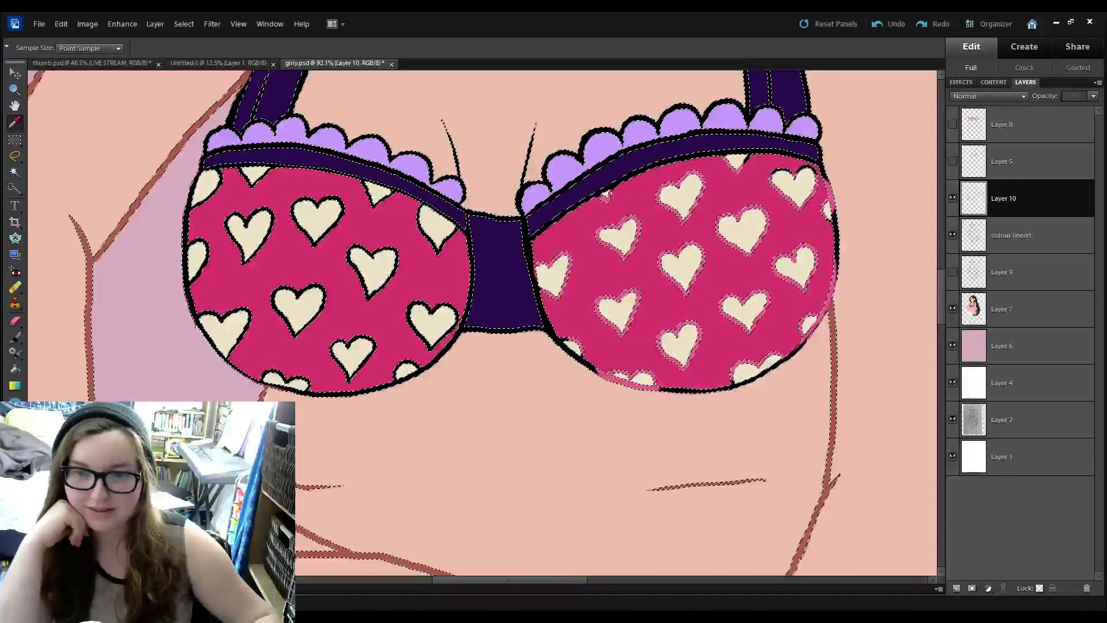
scroll(837, 310, down, 5)
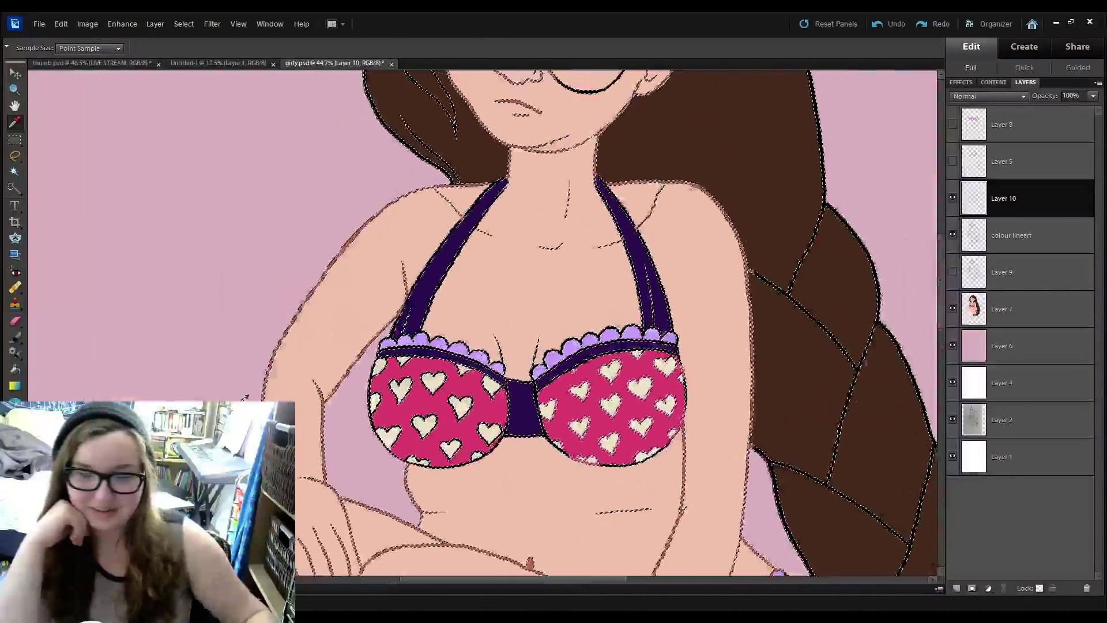
click(14, 337)
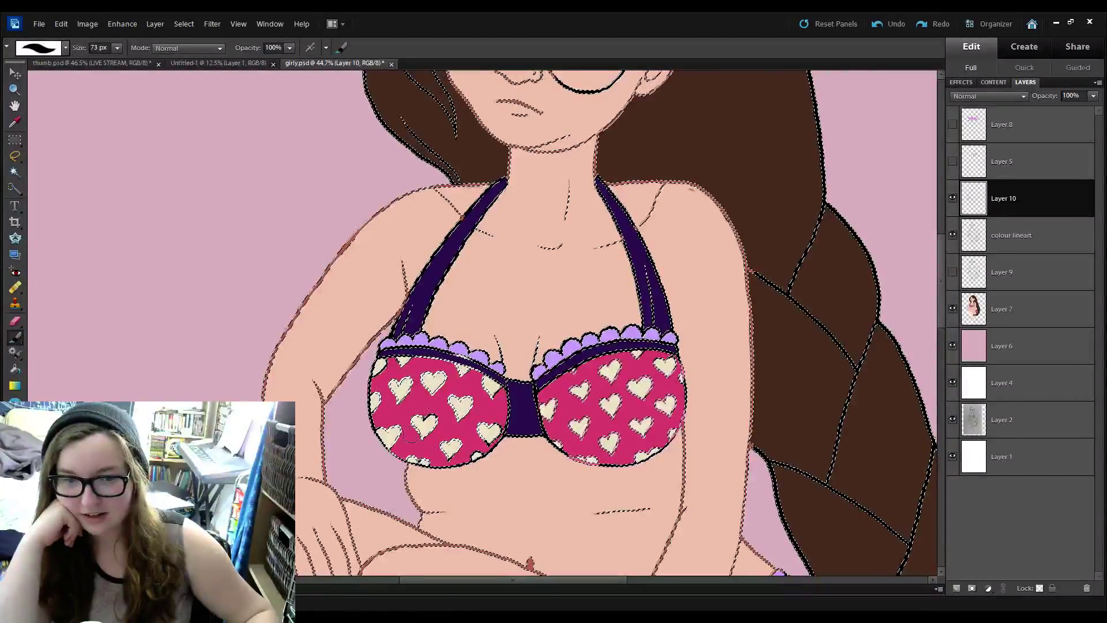
scroll(461, 424, up, 4)
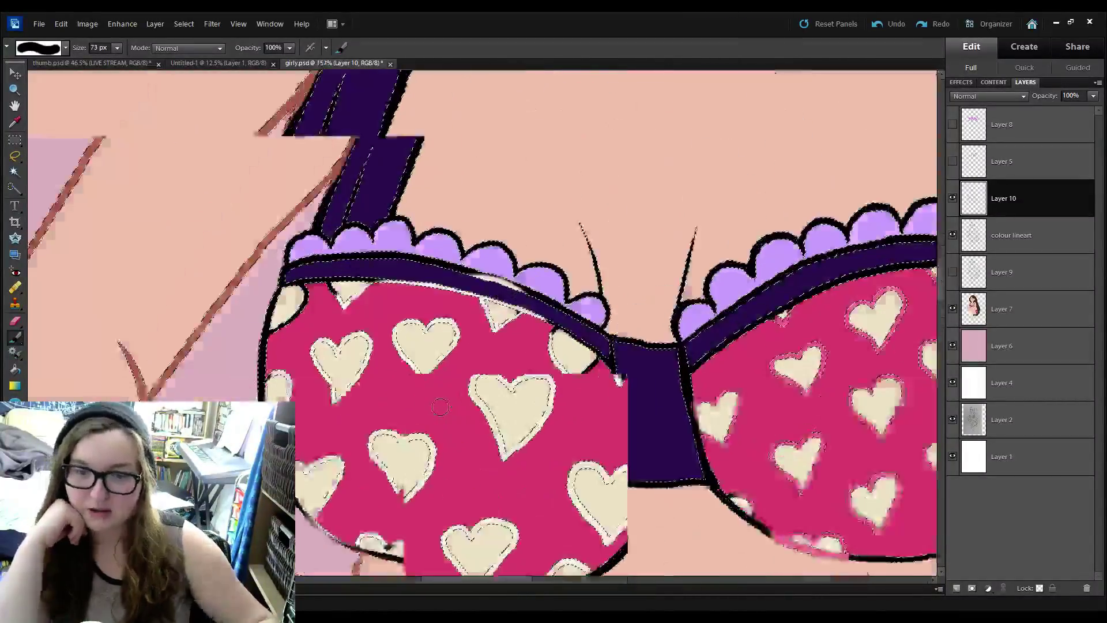
scroll(530, 184, down, 4)
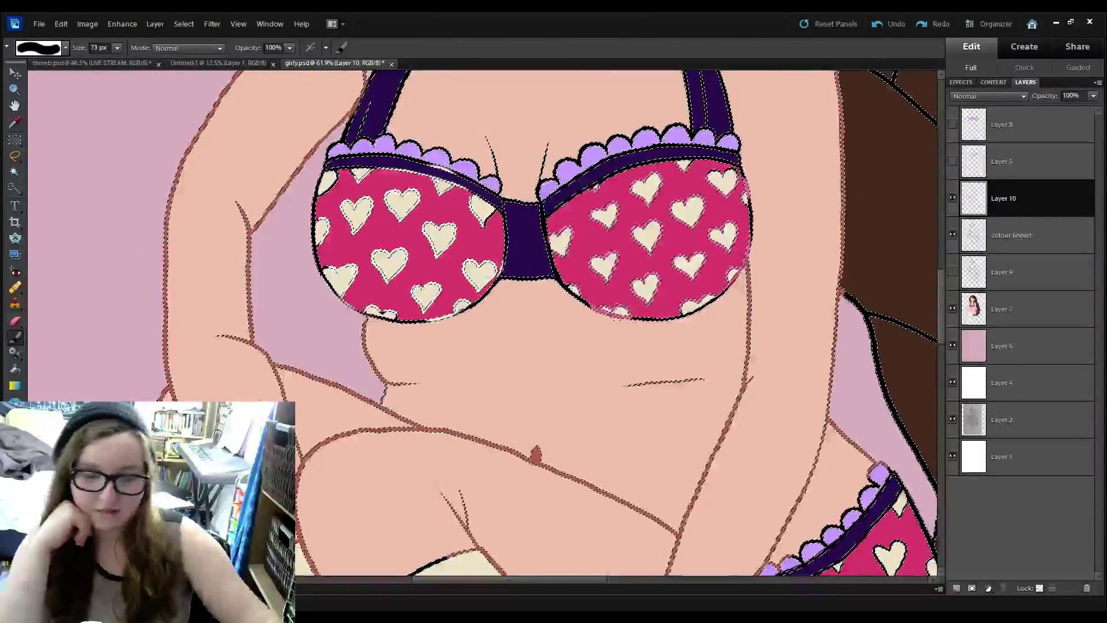
key(ctrl+d)
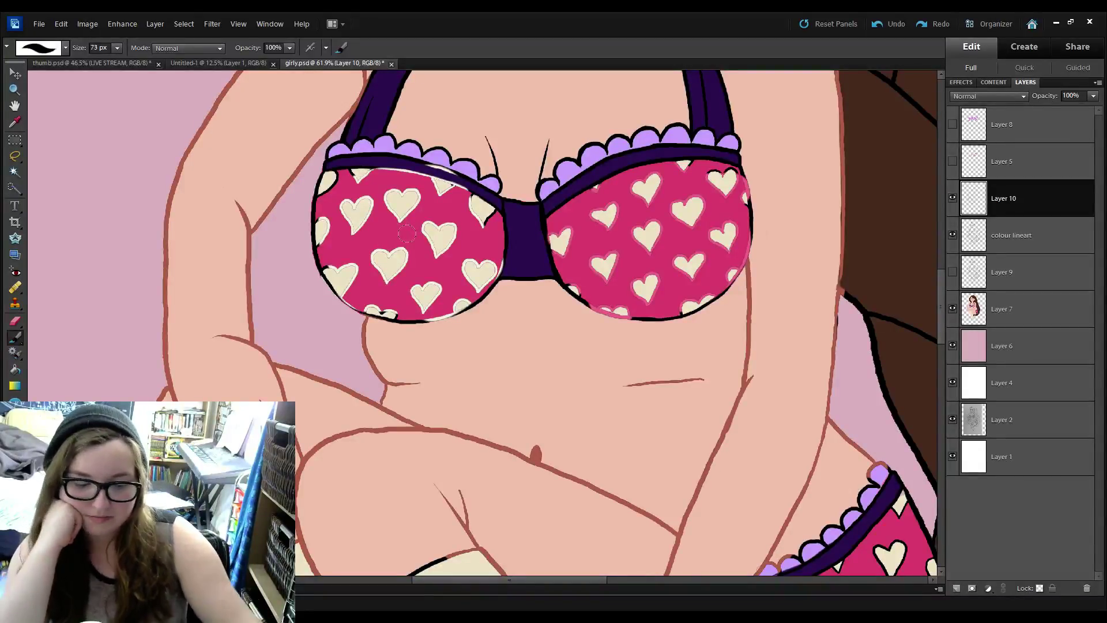
key(ctrl+z)
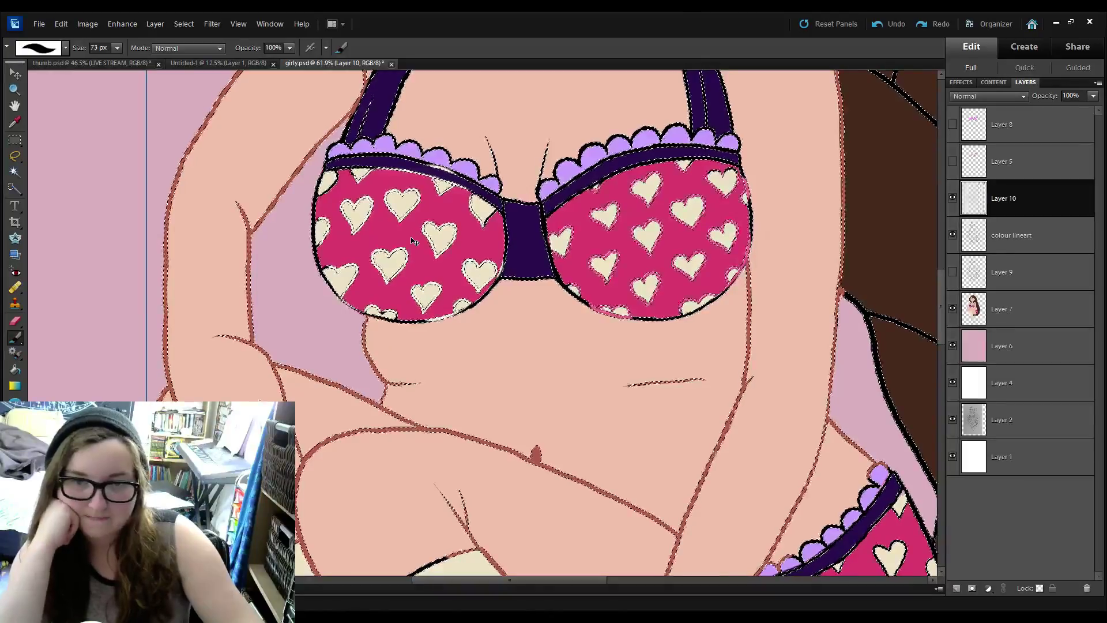
key(ctrl+z)
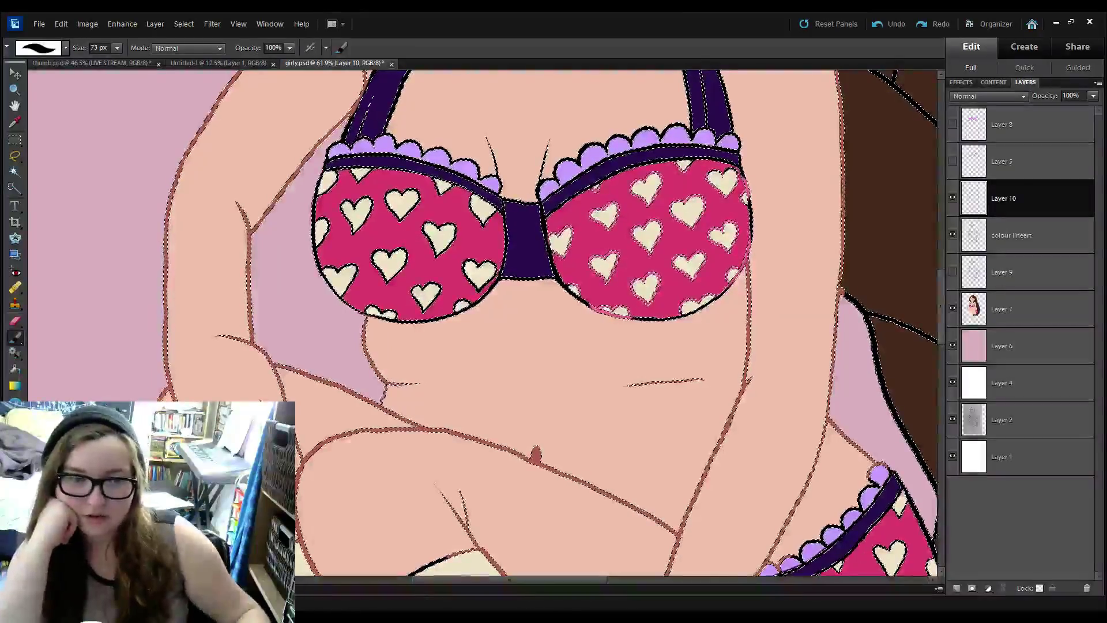
Recolour the left bra cup's heart outlines and edge in greyish beige, check them without the selection, and restore the selection.
key(i)
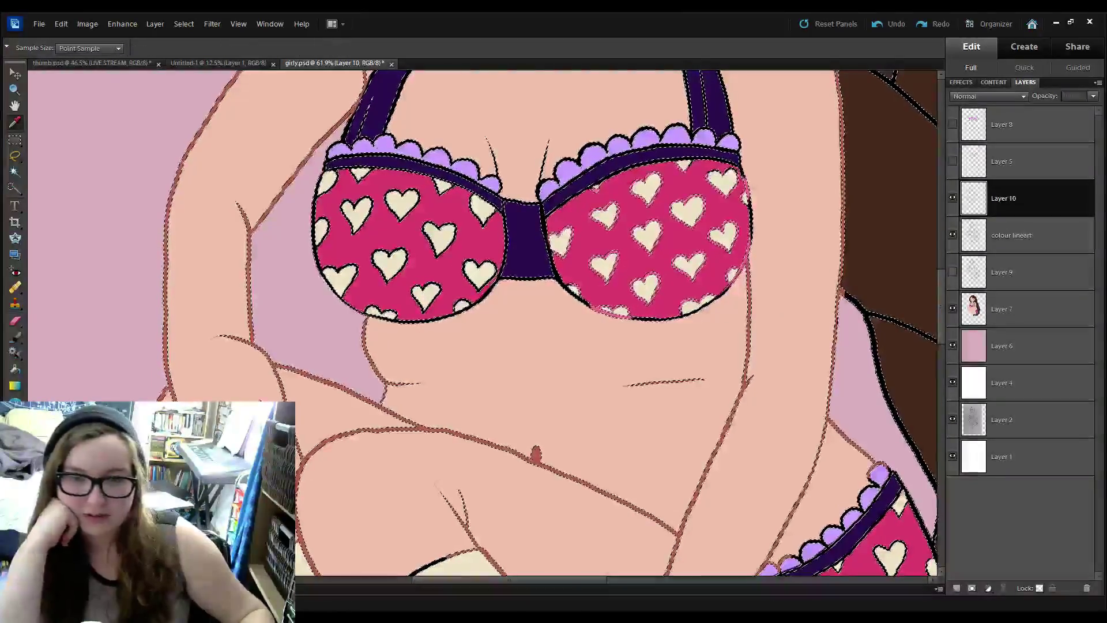
key(b)
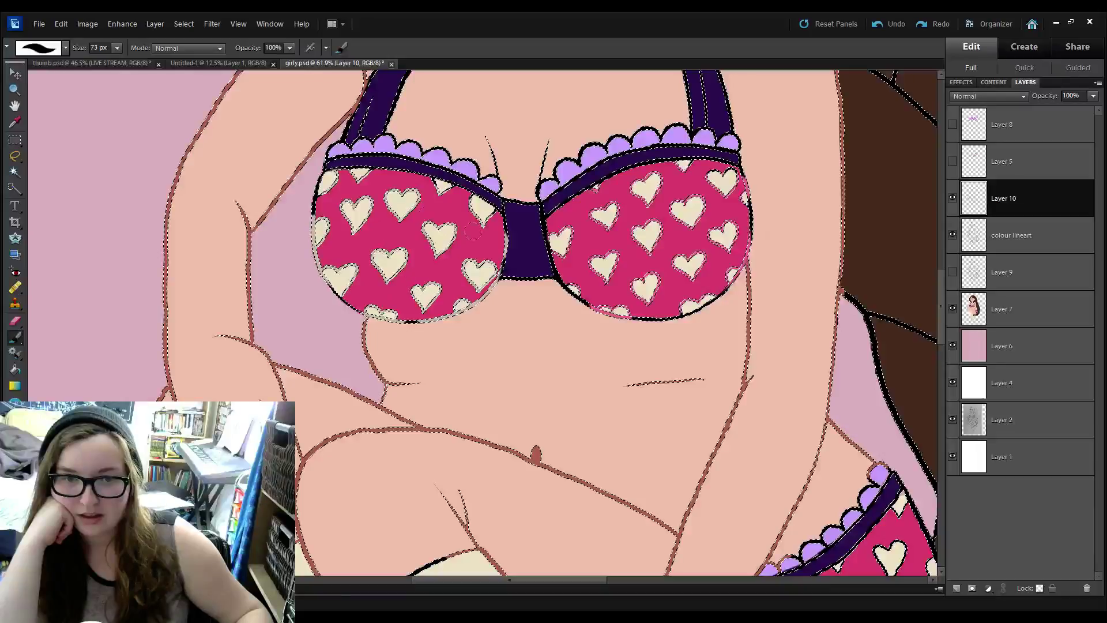
key(ctrl+d)
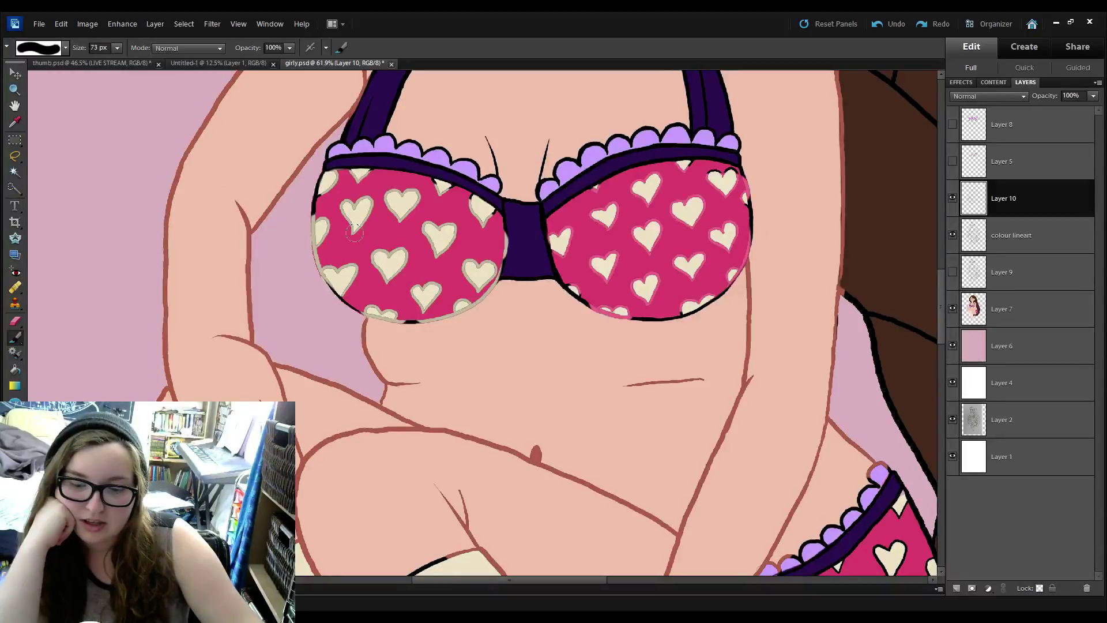
key(ctrl+z)
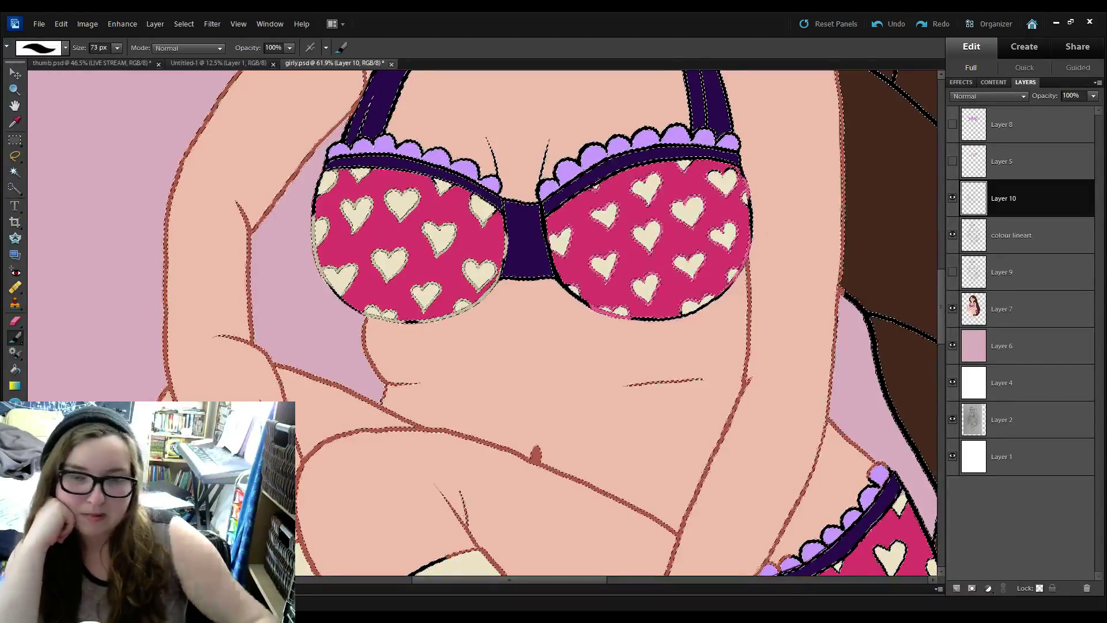
Check the recoloured heart outlines of both bra cups without the selection, and restore the selection.
key(i)
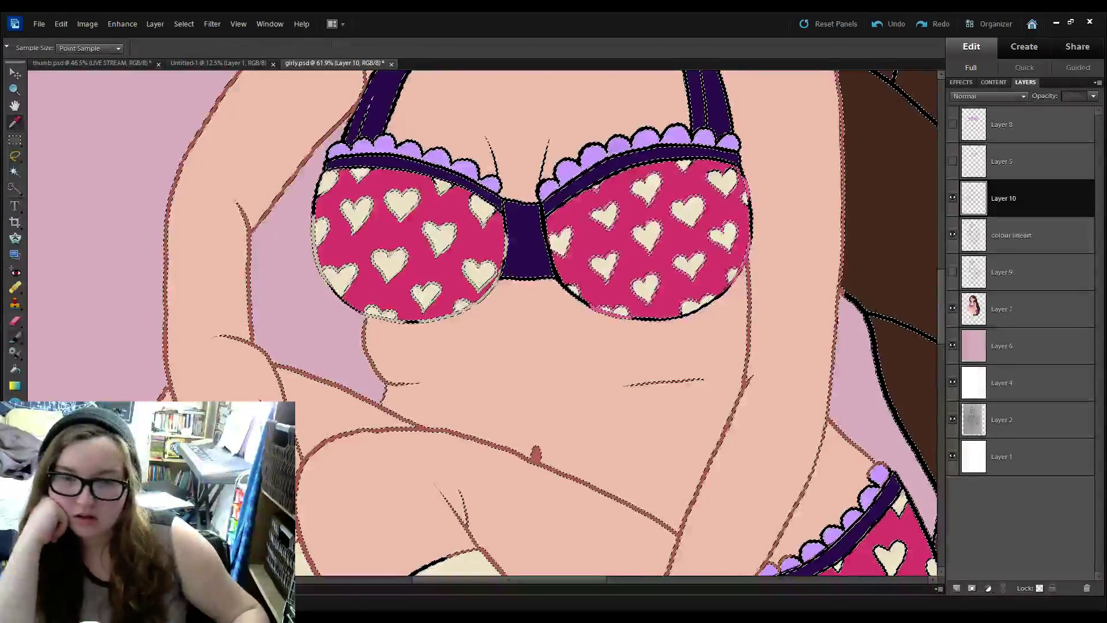
key(b)
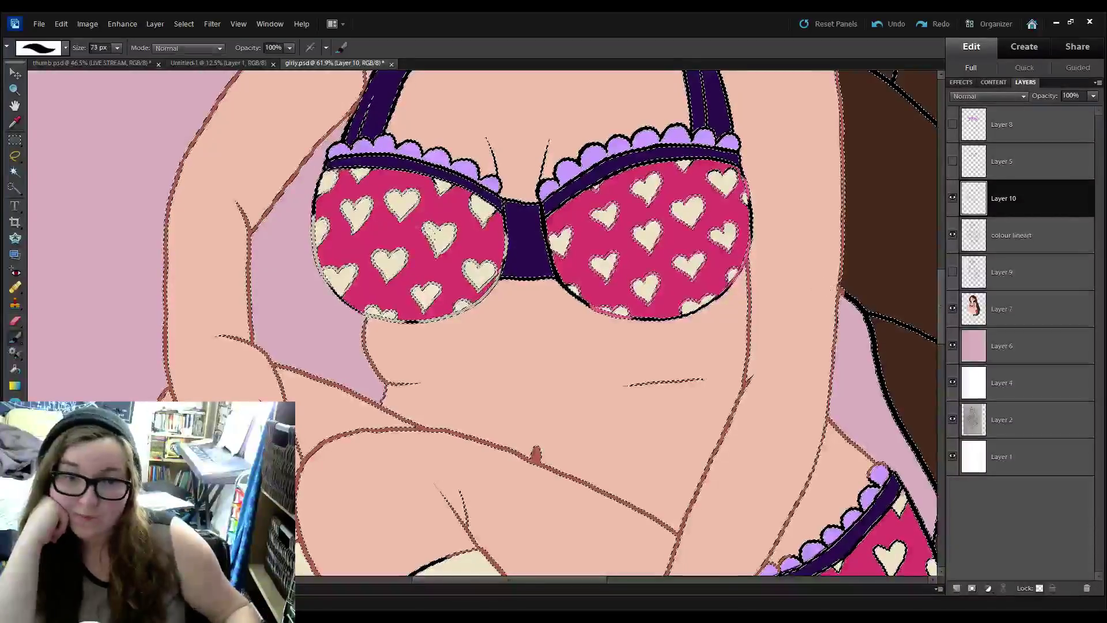
key(ctrl+d)
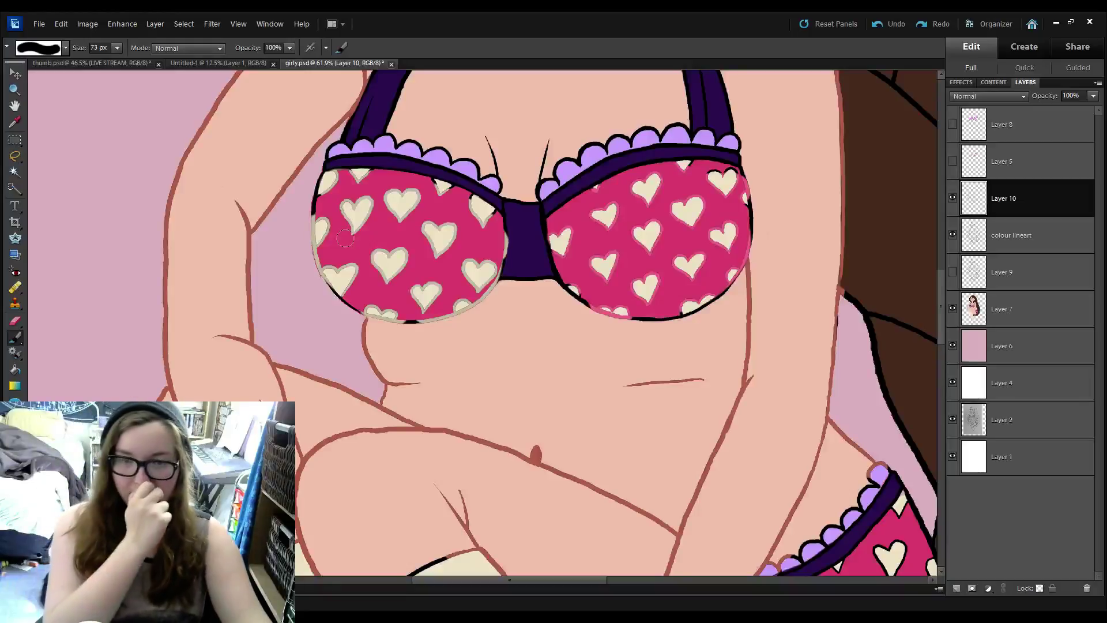
key(ctrl+z)
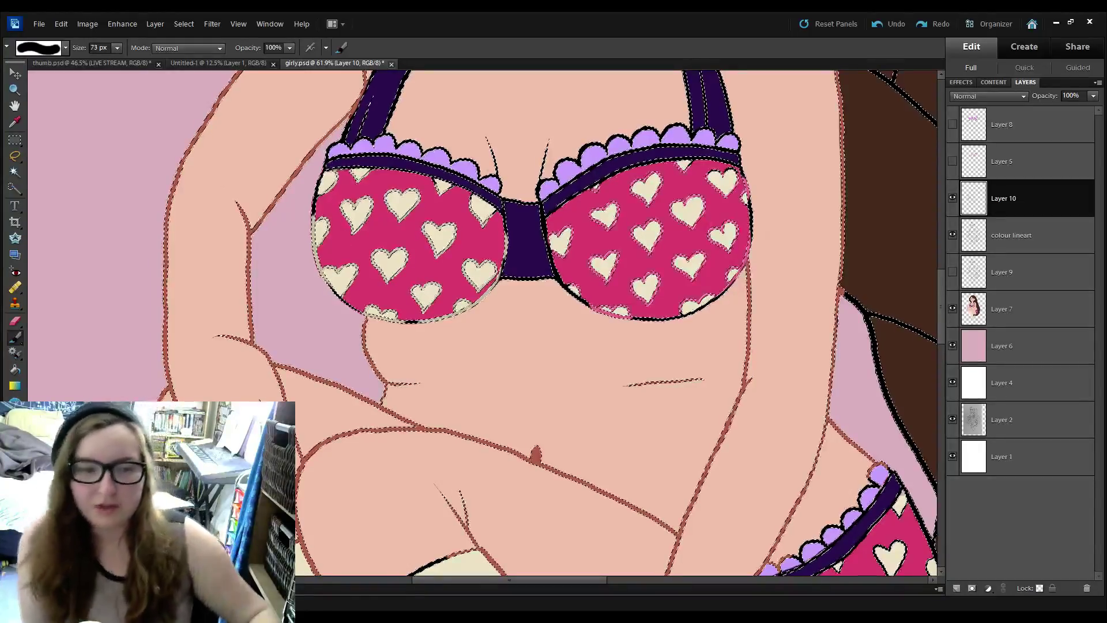
Choose a purple matching the bra straps and start brushing it over the black outlines of the right strap.
key(i)
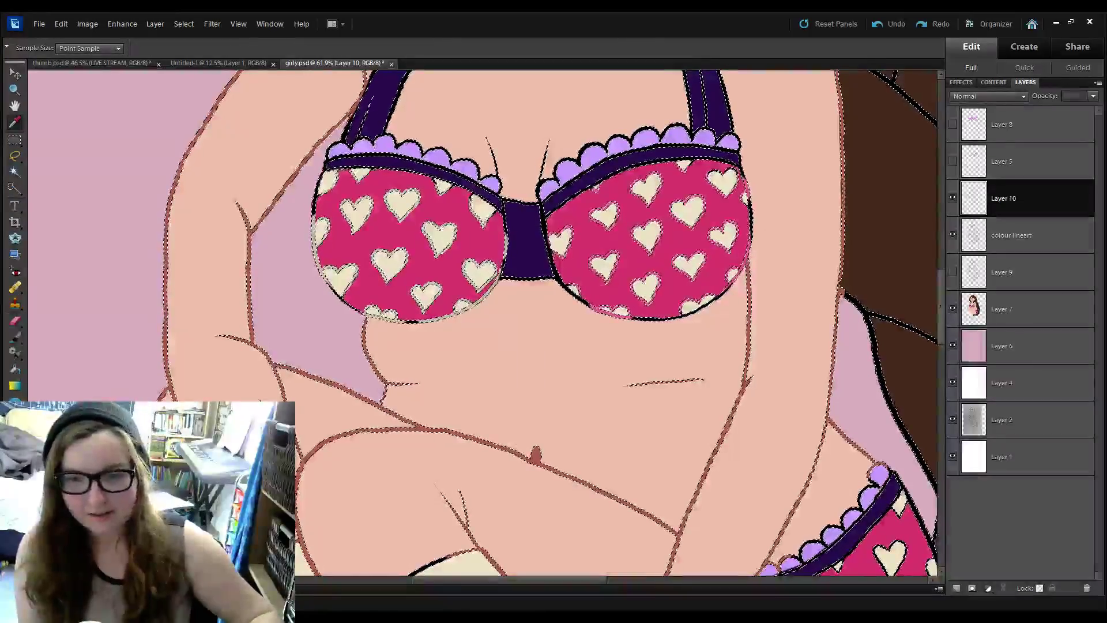
key(b)
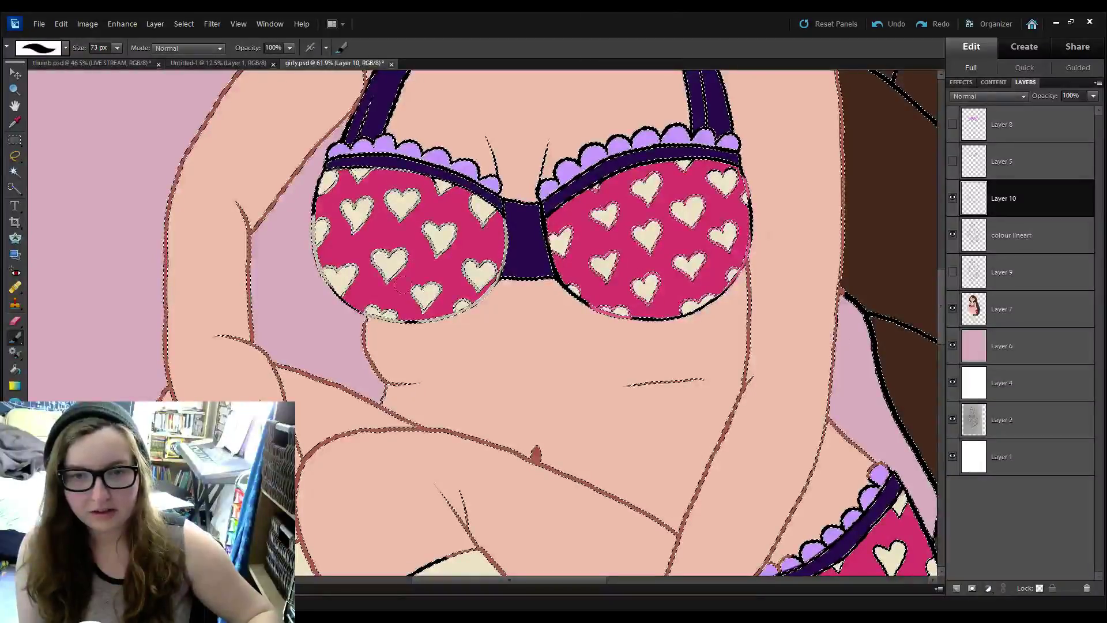
scroll(396, 301, up, 2)
drag(396, 301, 240, 494)
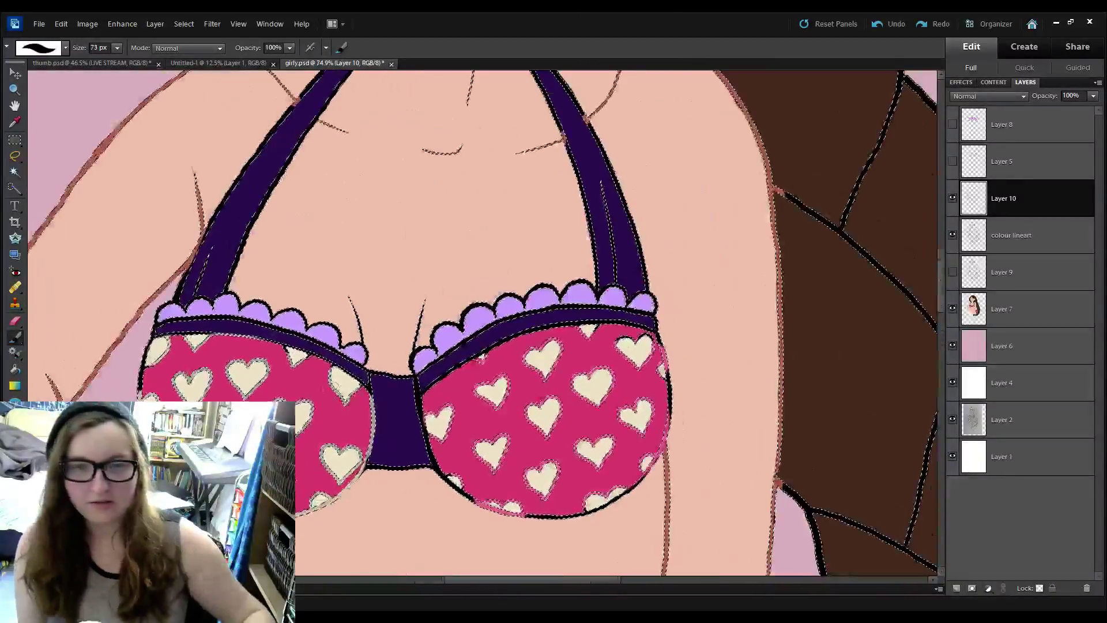
key(i)
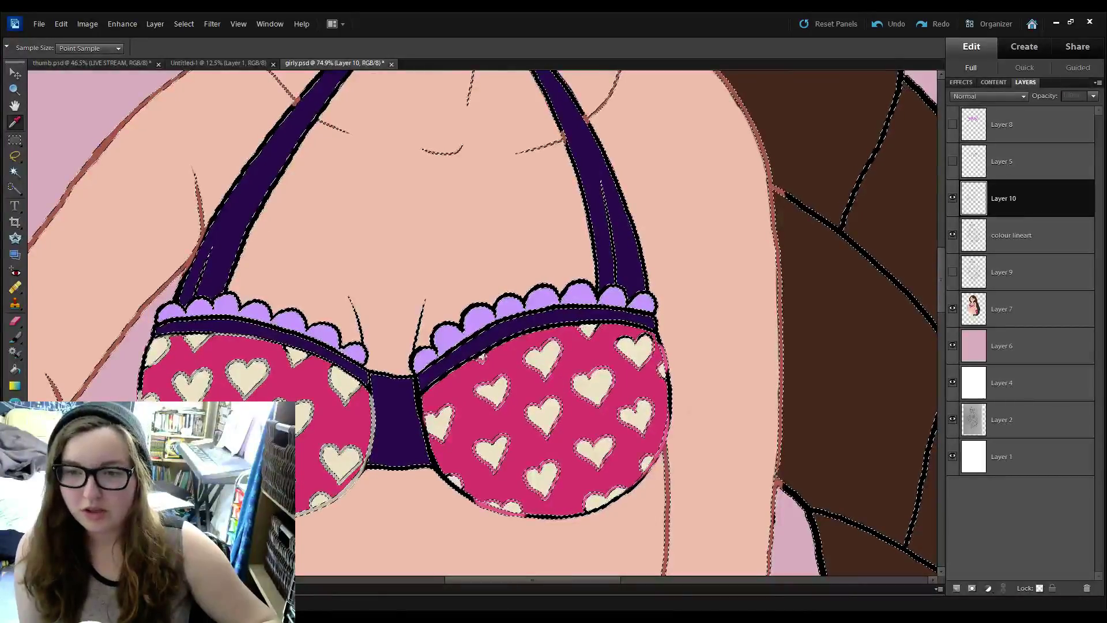
scroll(166, 312, up, 3)
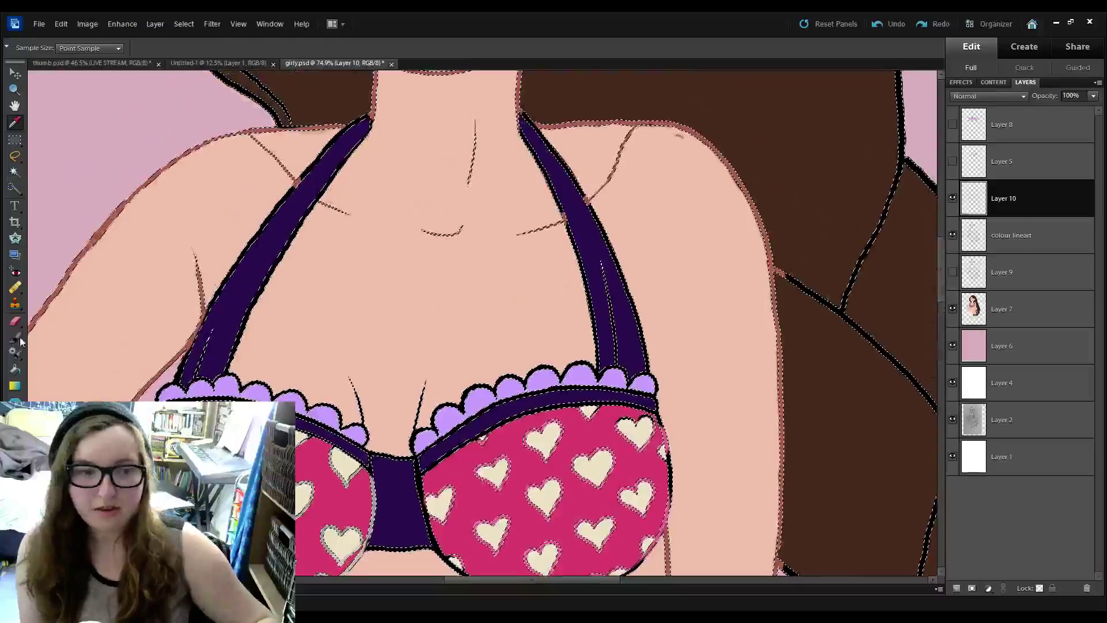
key(b)
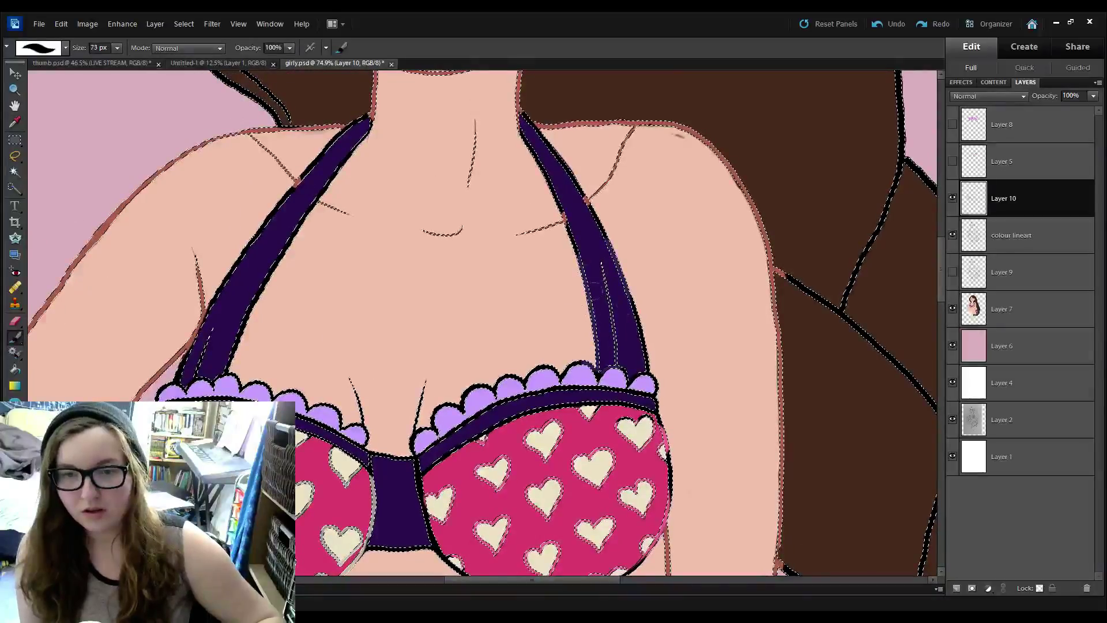
scroll(610, 299, up, 3)
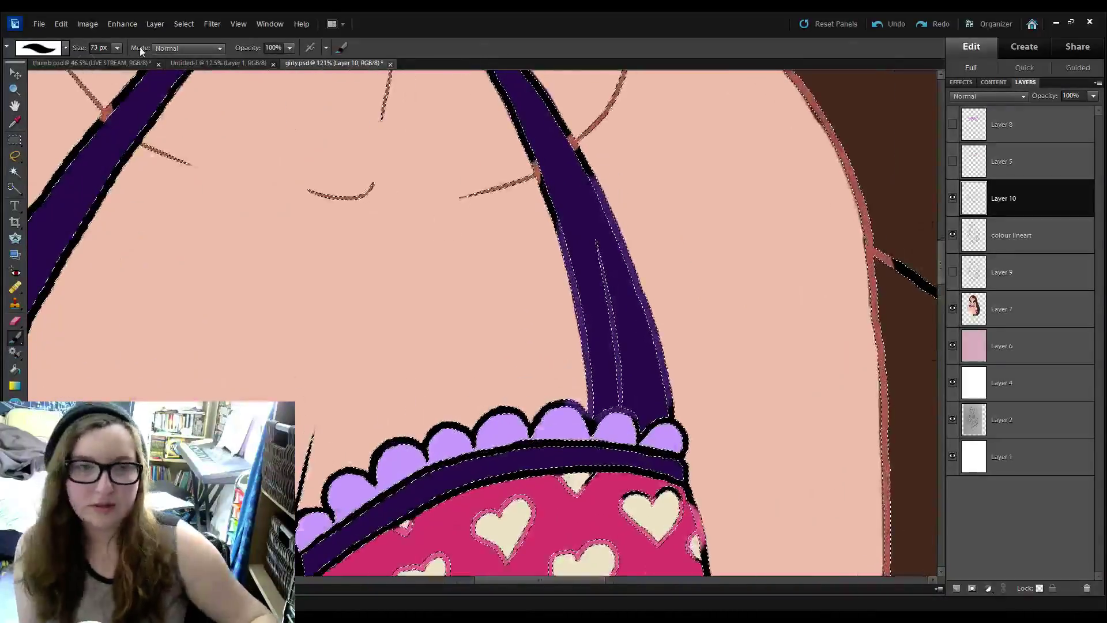
Reduce the brush to 31 px and paint the remaining edges of the right bra strap purple up to the neck.
key(bracketleft)
key(bracketleft)
key(bracketleft)
key(bracketleft)
drag(627, 322, 659, 406)
drag(617, 275, 647, 398)
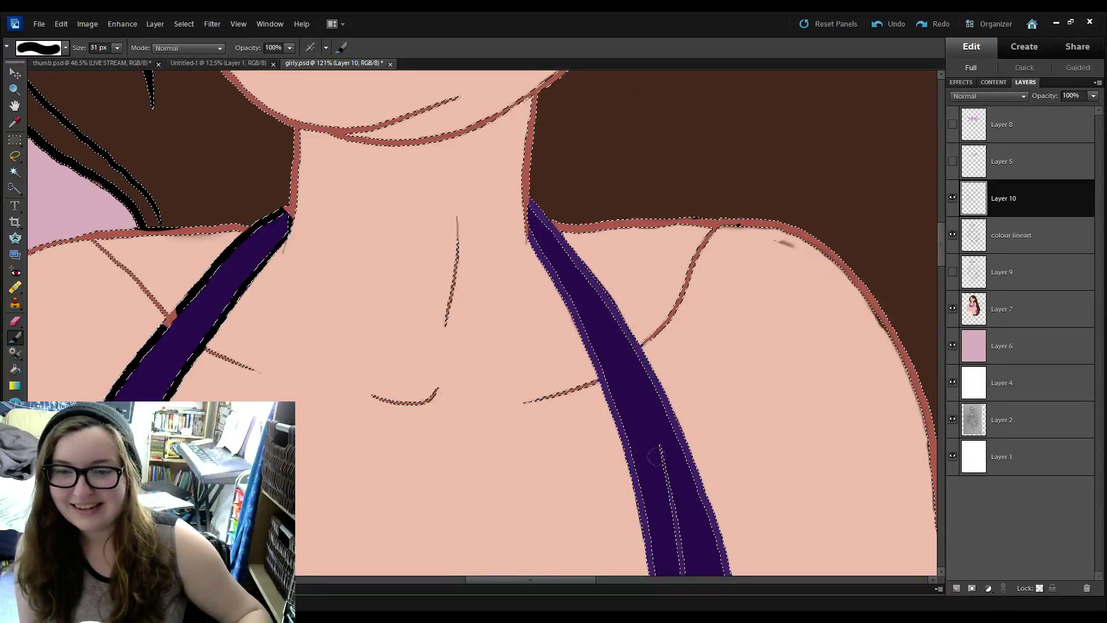
drag(590, 375, 533, 300)
Paint the outlines of the bra's upper bands and centre piece purple, along with the right cup's inner edge.
click(15, 90)
click(15, 122)
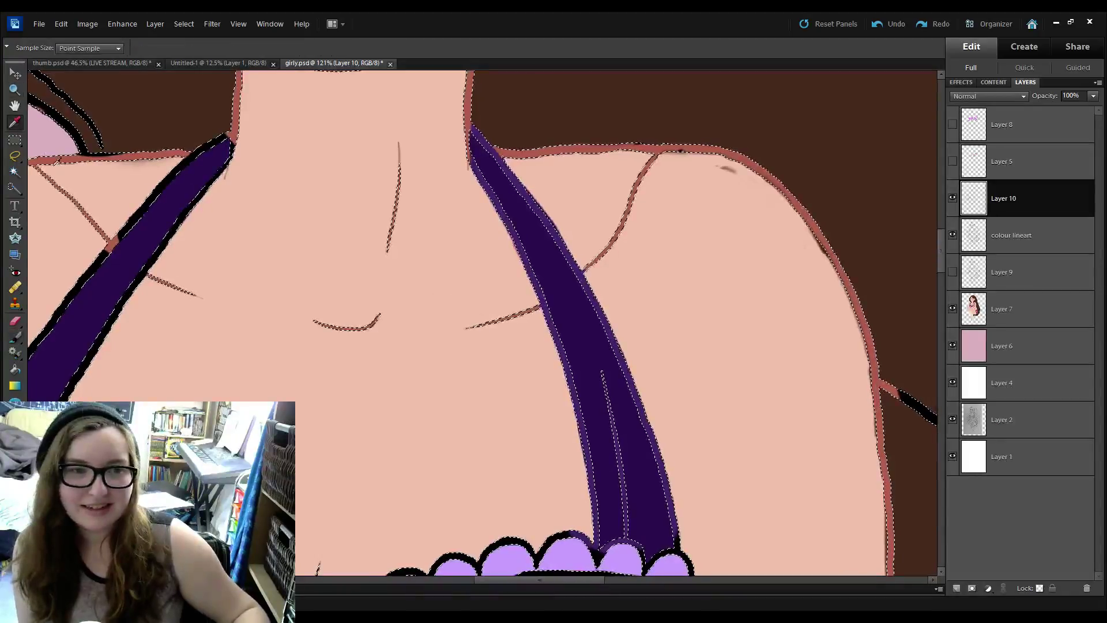
key(b)
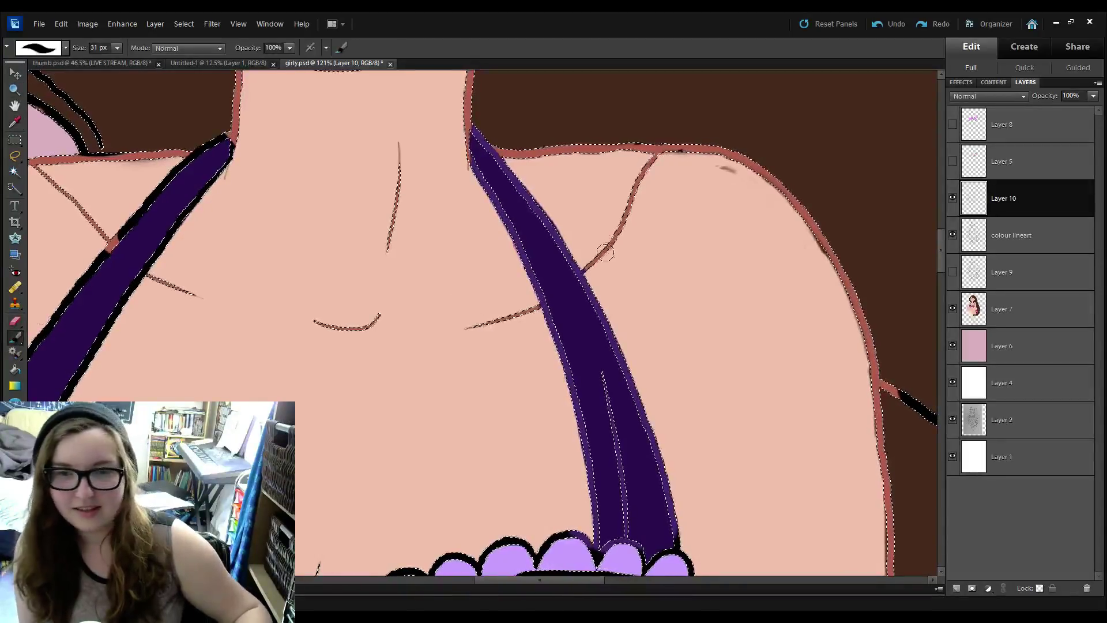
key(i)
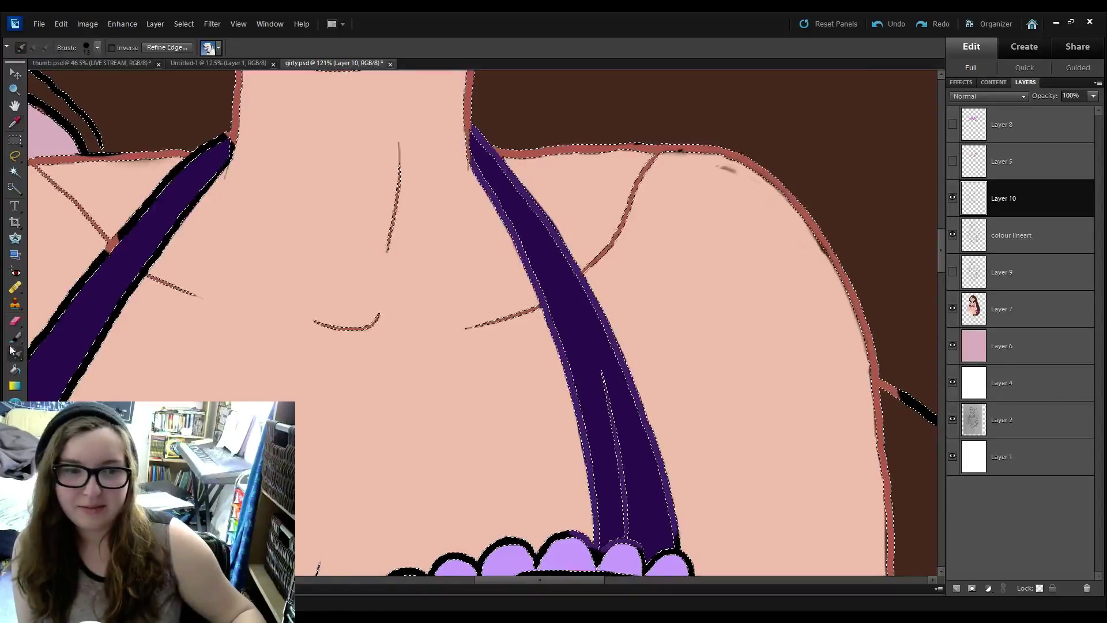
key(b)
scroll(331, 281, down, 5)
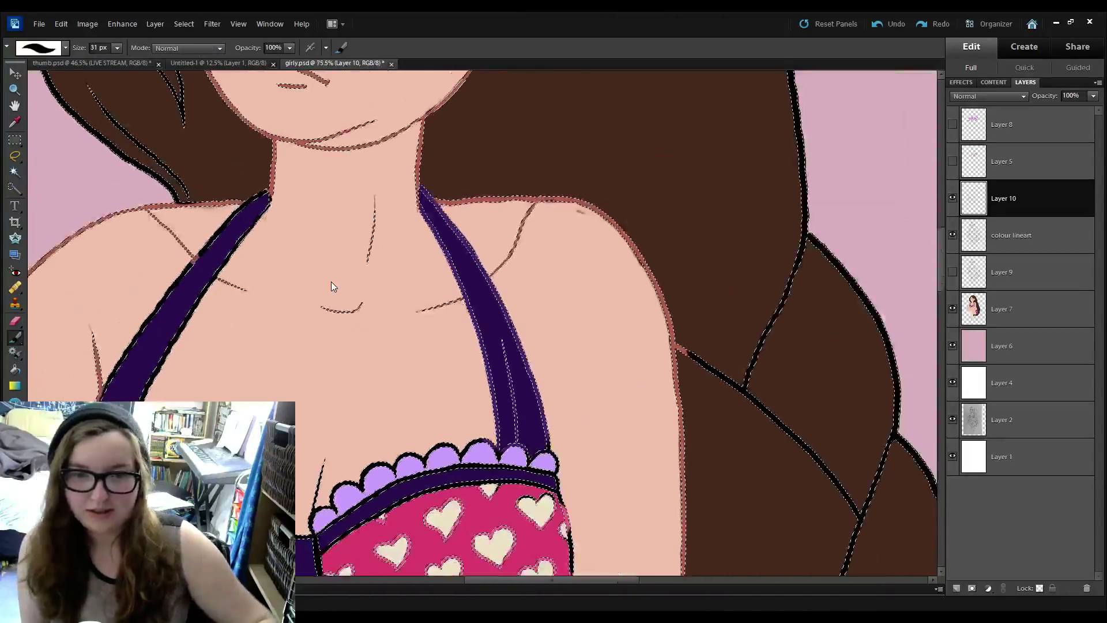
drag(331, 281, 552, 115)
mouse_move(534, 346)
mouse_down()
mouse_move(660, 277)
mouse_move(783, 269)
mouse_up()
drag(713, 285, 800, 292)
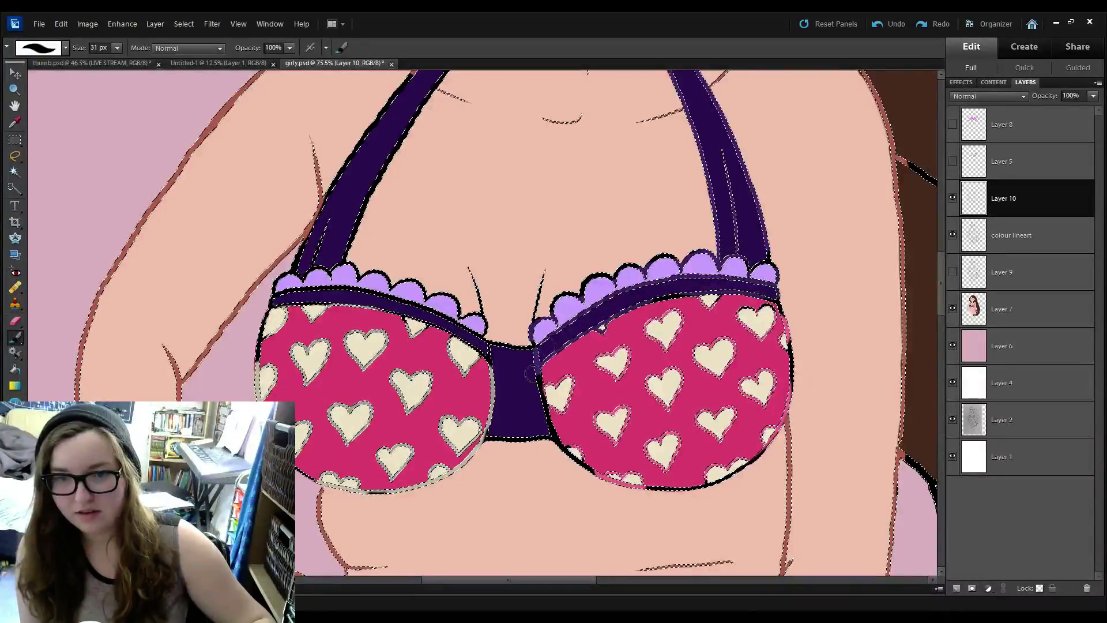
mouse_move(551, 445)
mouse_down()
mouse_move(551, 403)
mouse_move(532, 385)
mouse_up()
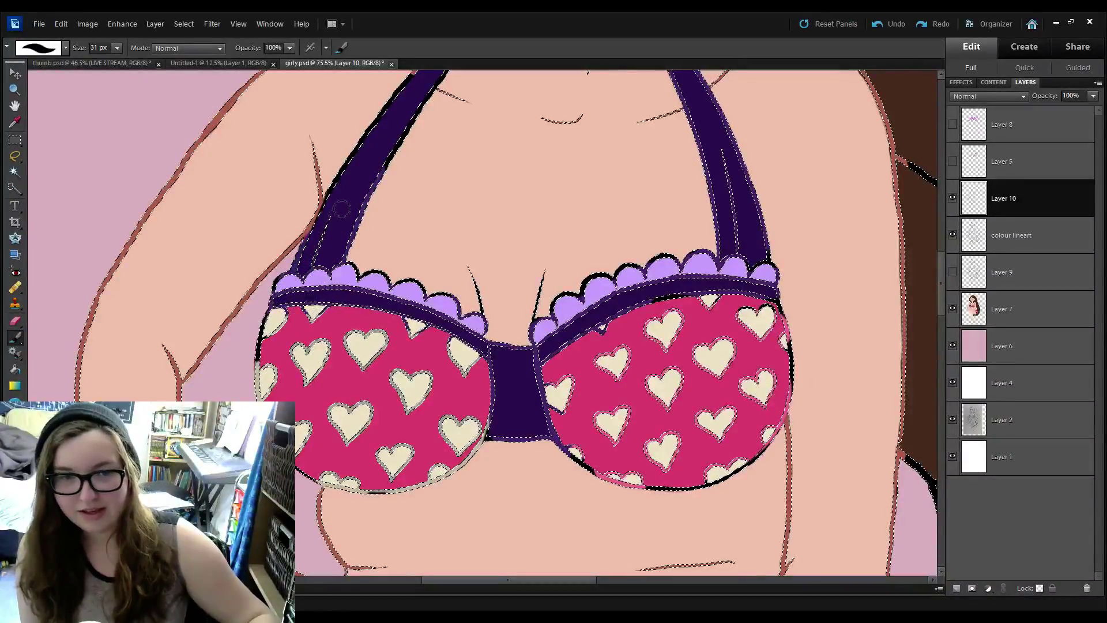
Paint both edges of the left bra strap purple up to the neck.
scroll(346, 288, up, 3)
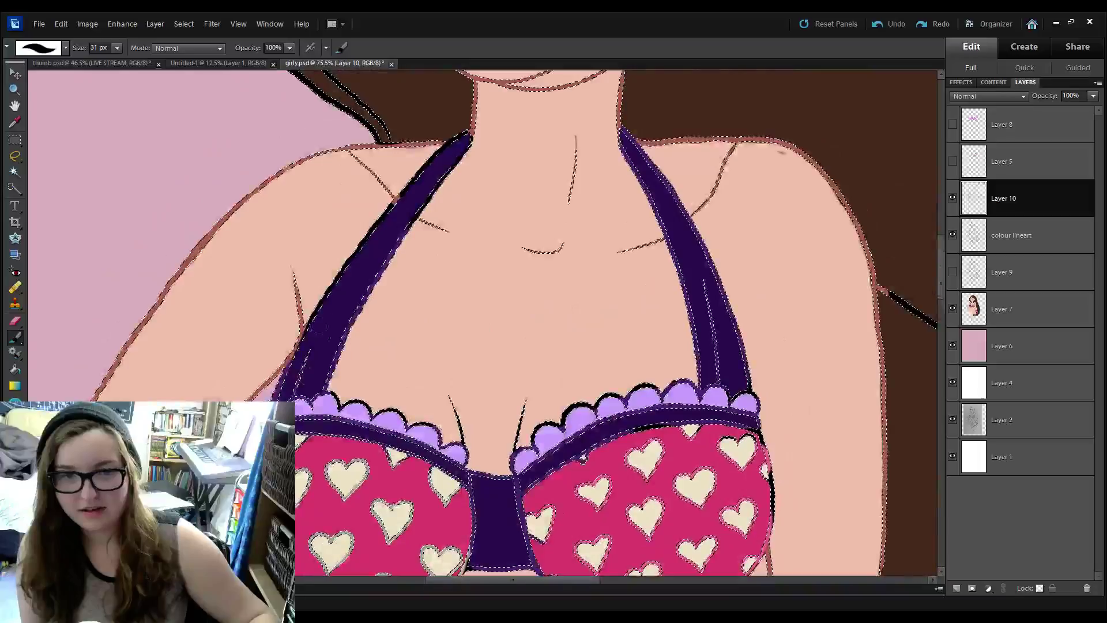
key(ctrl+z)
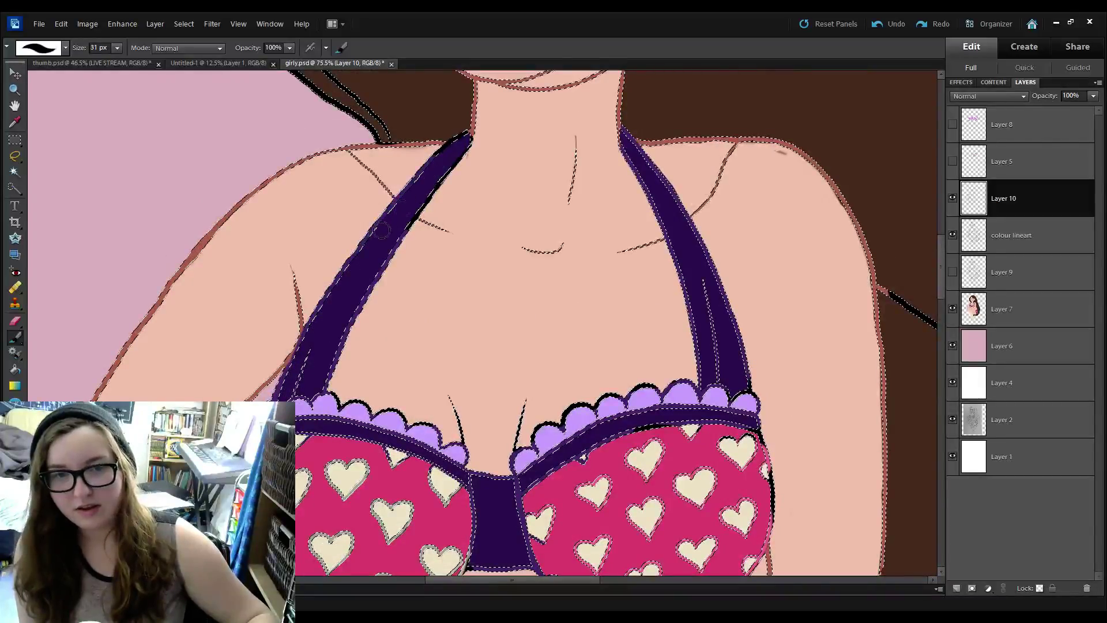
drag(468, 154, 402, 238)
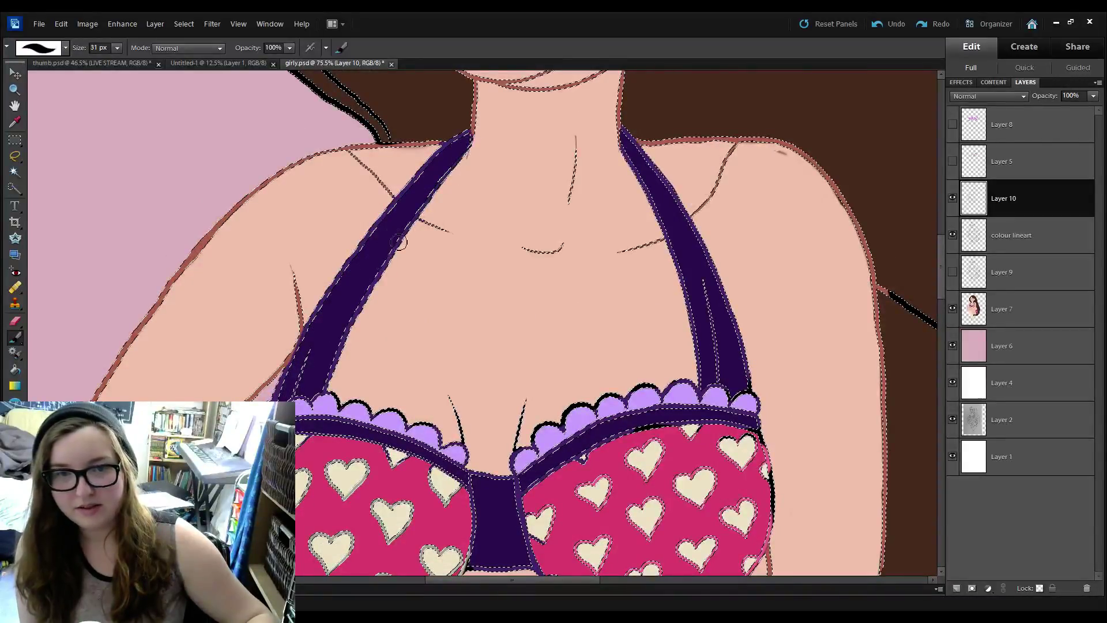
Choose a light purple and brush it over the scalloped ruffle outlines along the top of both bra cups.
drag(516, 324, 539, 340)
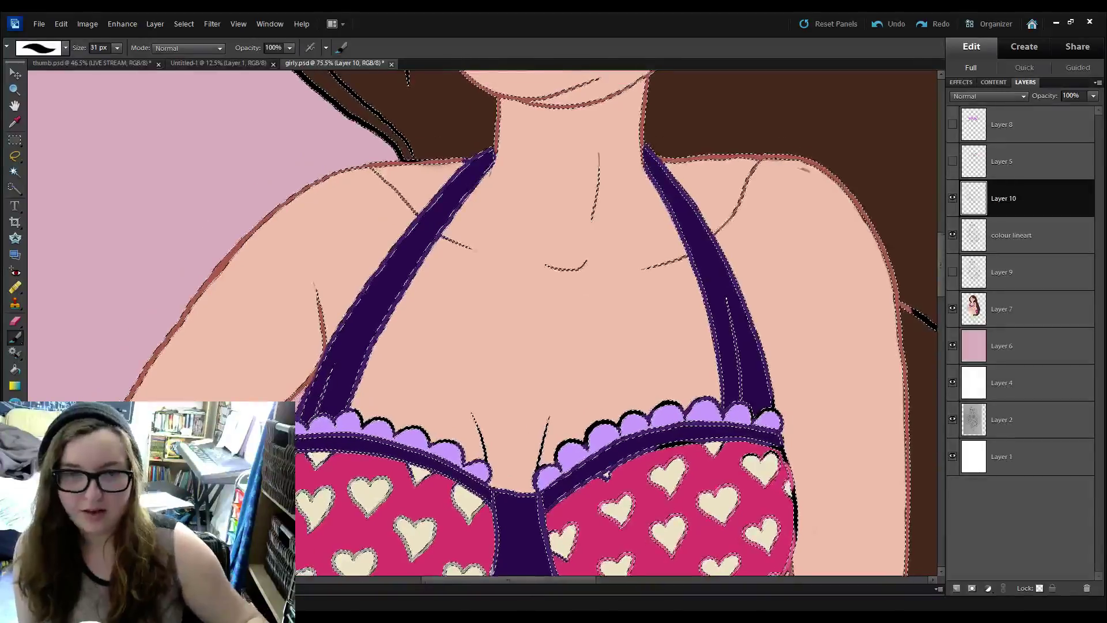
key(i)
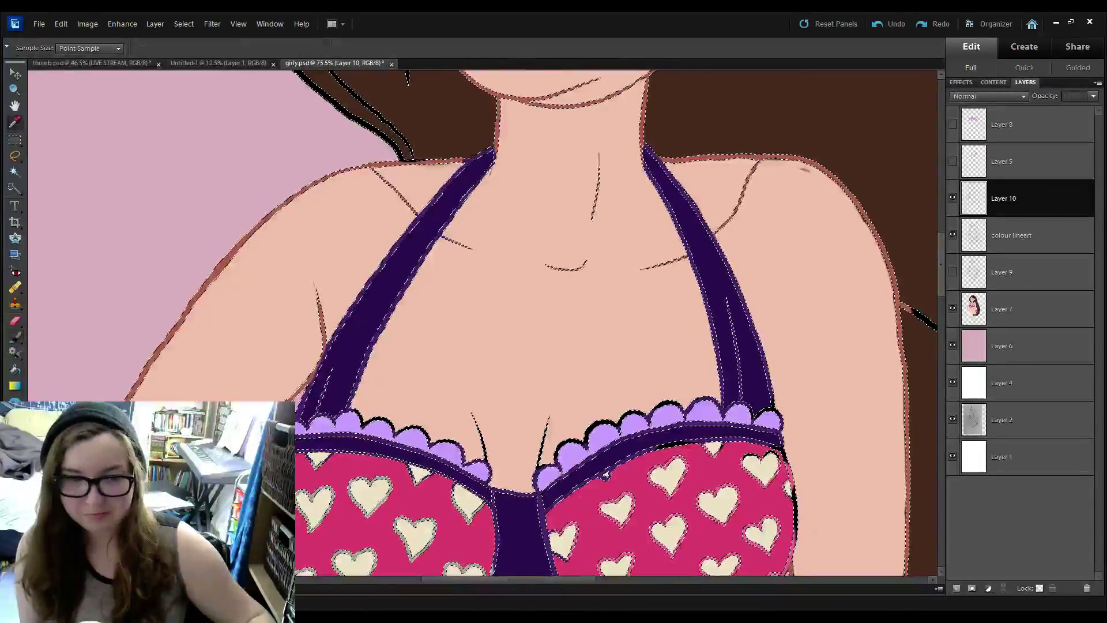
key(b)
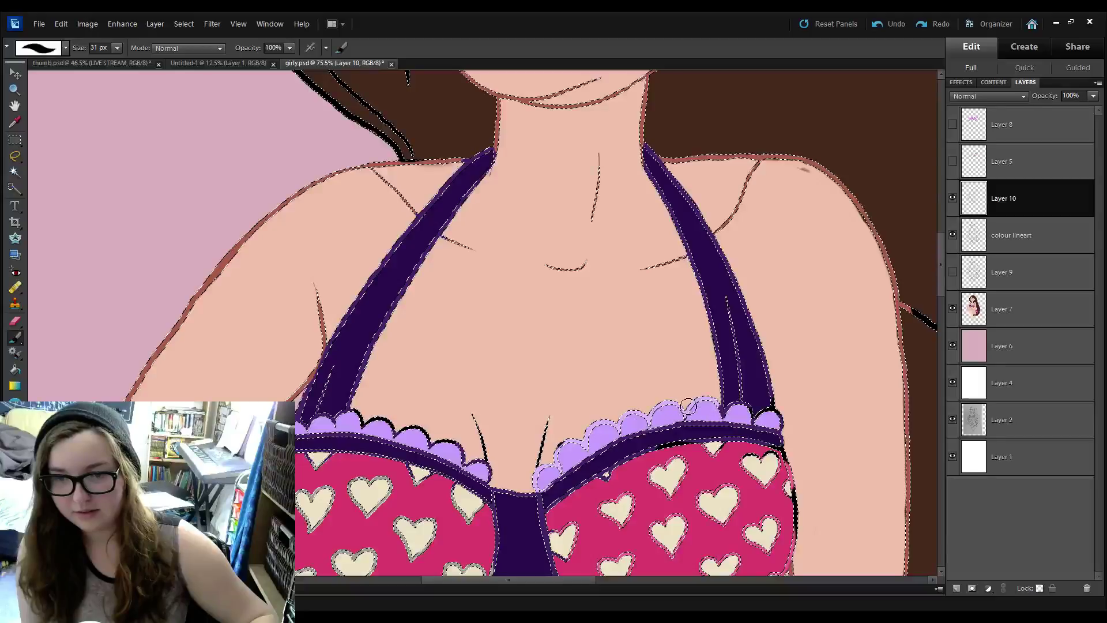
drag(774, 418, 780, 428)
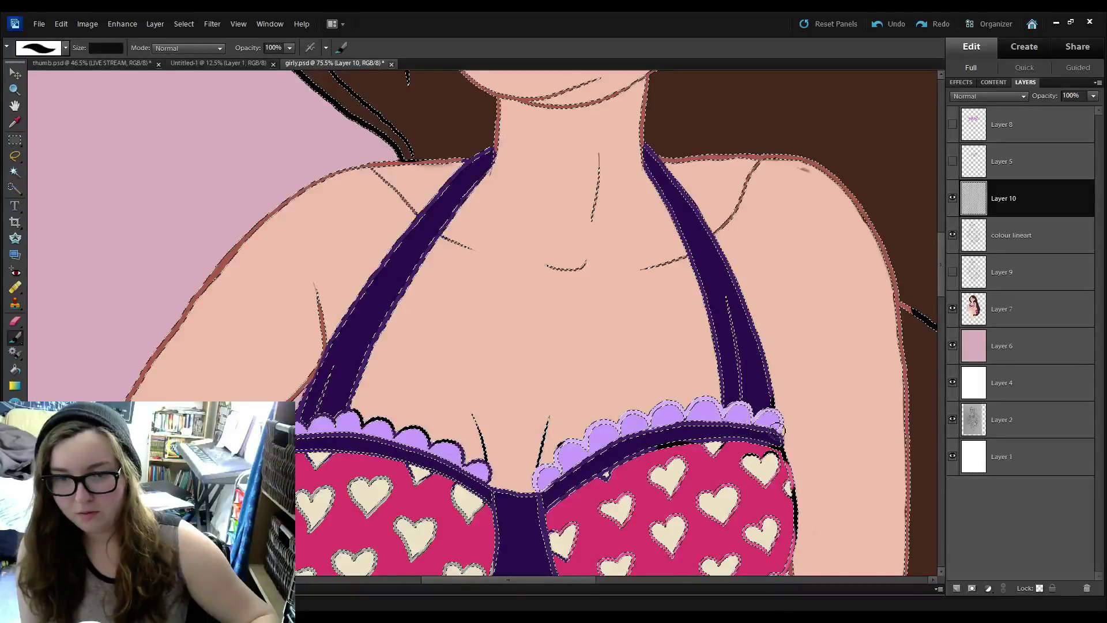
drag(577, 462, 673, 413)
mouse_move(587, 433)
mouse_down()
mouse_move(504, 379)
mouse_move(446, 381)
mouse_up()
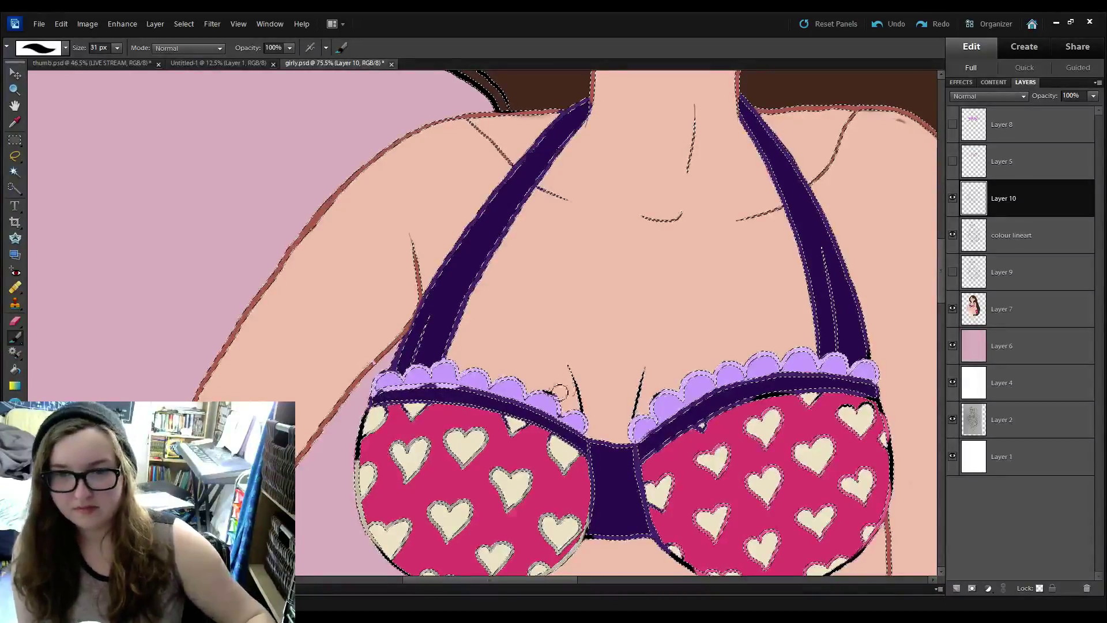
drag(593, 353, 527, 289)
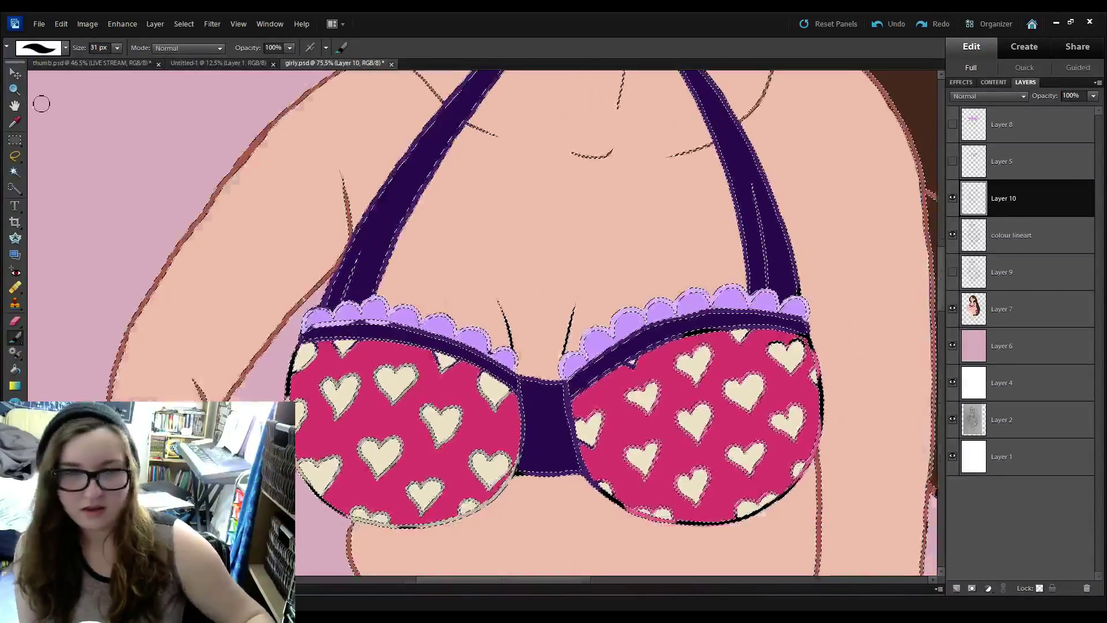
Choose a dark pink and paint the outer and lower edges of both bra cups with it.
click(14, 127)
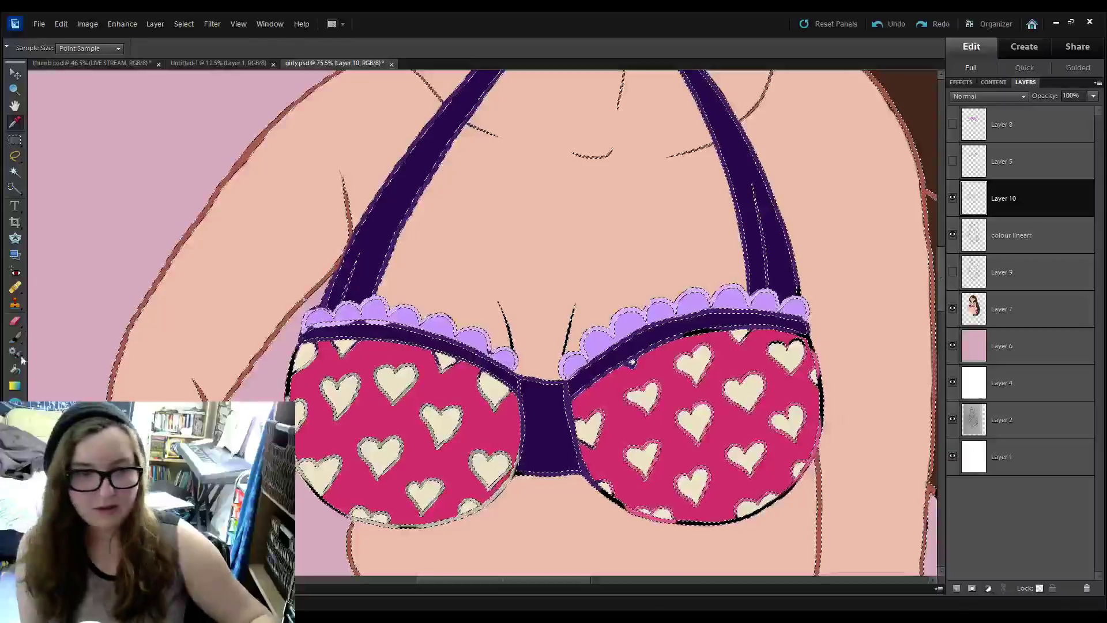
key(b)
mouse_move(545, 482)
mouse_down()
mouse_move(615, 397)
mouse_move(486, 450)
mouse_move(447, 453)
mouse_move(398, 424)
mouse_move(351, 355)
mouse_move(347, 295)
mouse_move(371, 267)
mouse_up()
mouse_move(666, 430)
mouse_down()
mouse_move(497, 472)
mouse_move(497, 449)
mouse_move(519, 469)
mouse_up()
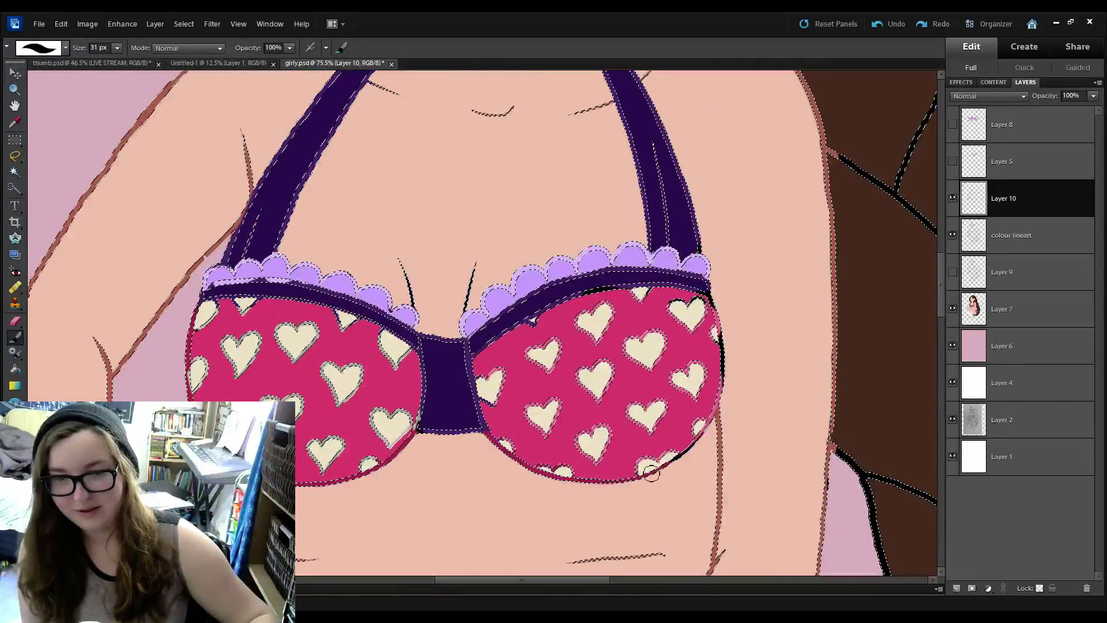
mouse_move(692, 447)
mouse_down()
mouse_move(717, 407)
mouse_move(716, 304)
mouse_up()
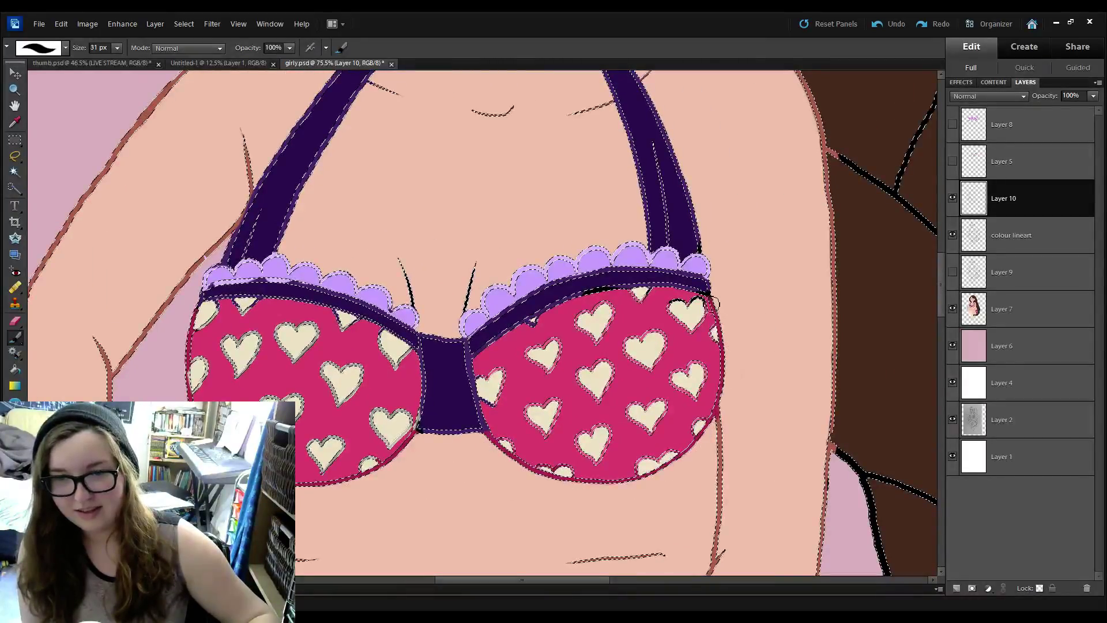
Review the whole figure without the selection, save the file, and restore the line art selection.
scroll(714, 298, down, 10)
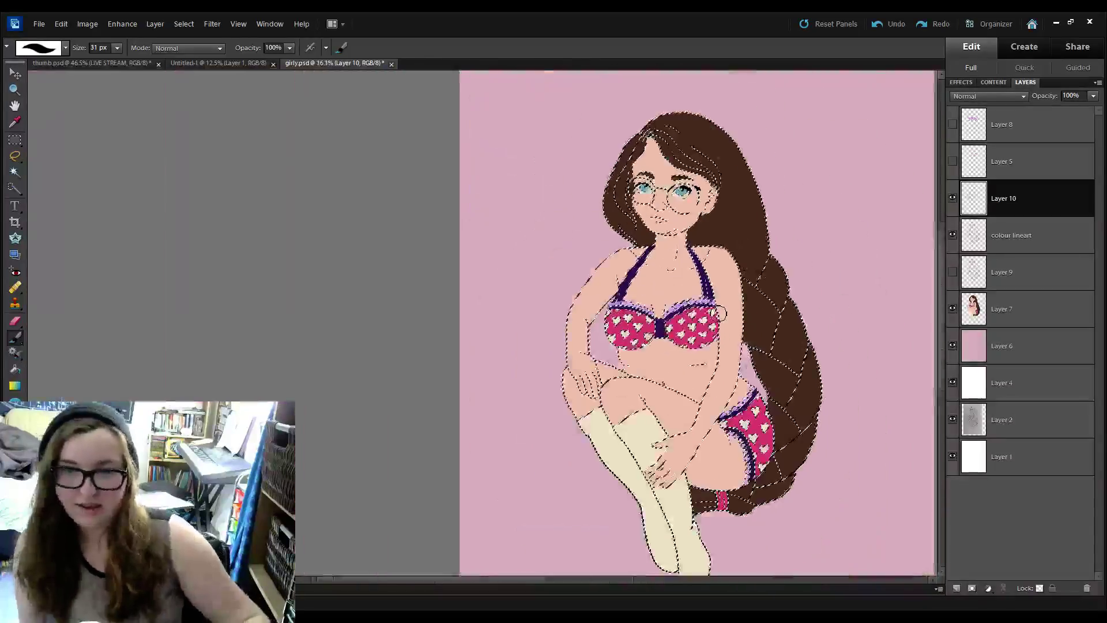
key(ctrl+d)
key(ctrl+s)
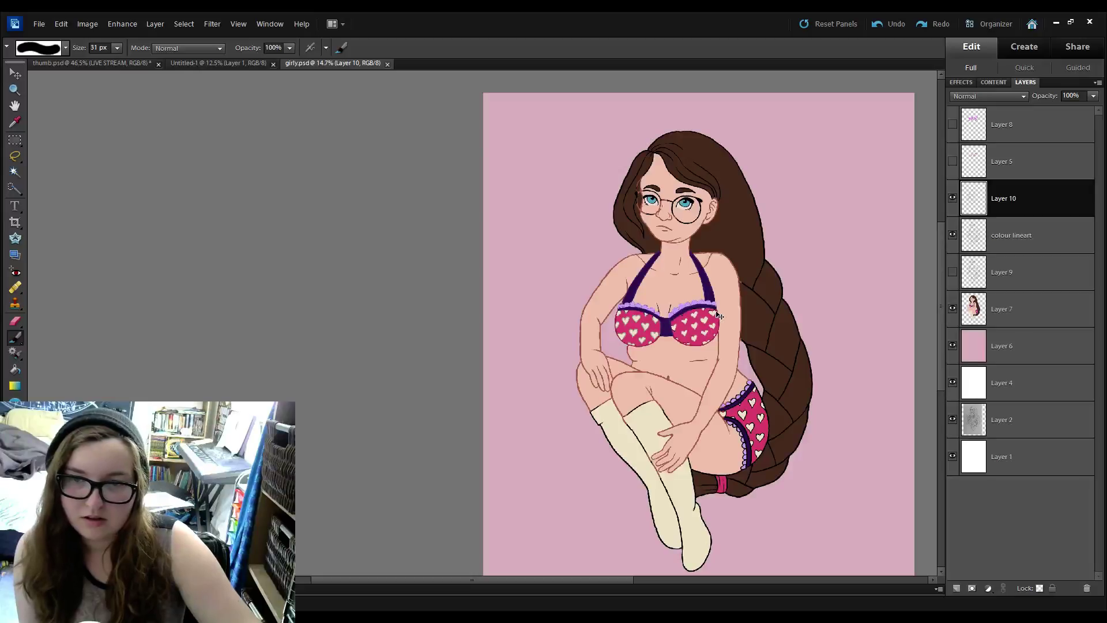
key(ctrl+z)
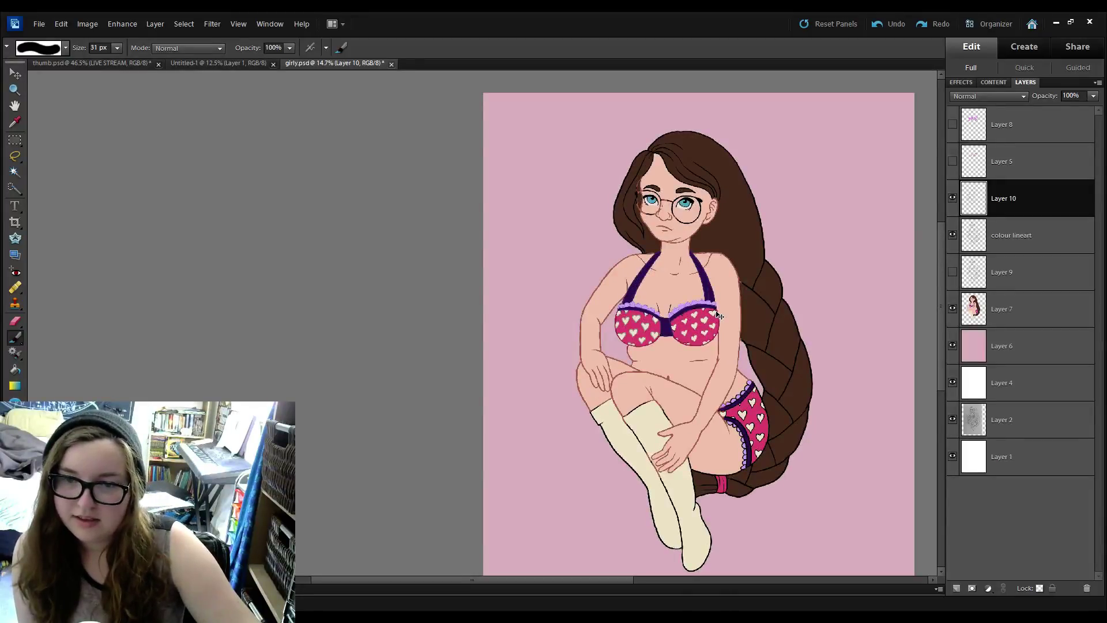
key(ctrl+z)
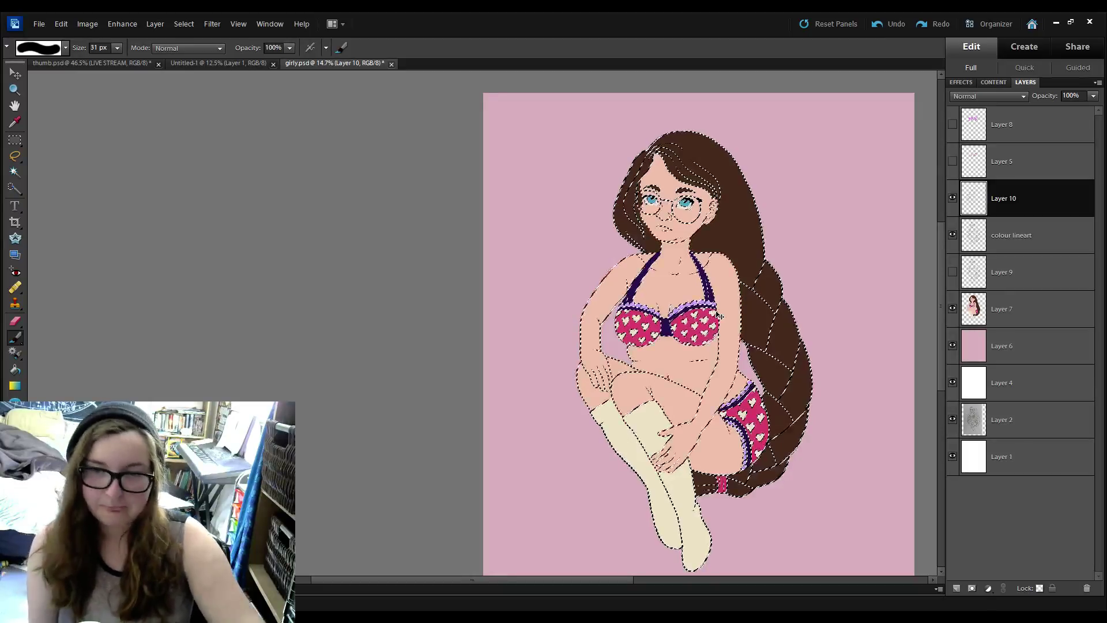
drag(570, 373, 418, 245)
scroll(418, 245, up, 9)
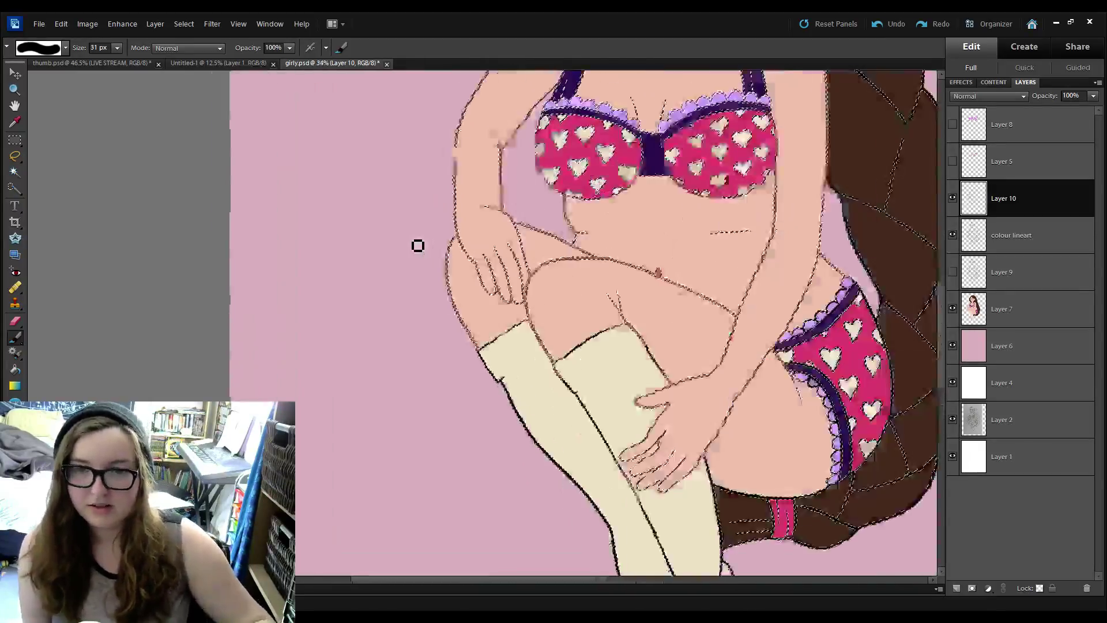
Paint the outer side edge of the heart-patterned underwear dark pink, from the lower end up to the waistband.
drag(638, 226, 245, 197)
scroll(606, 311, down, 1)
scroll(605, 312, up, 3)
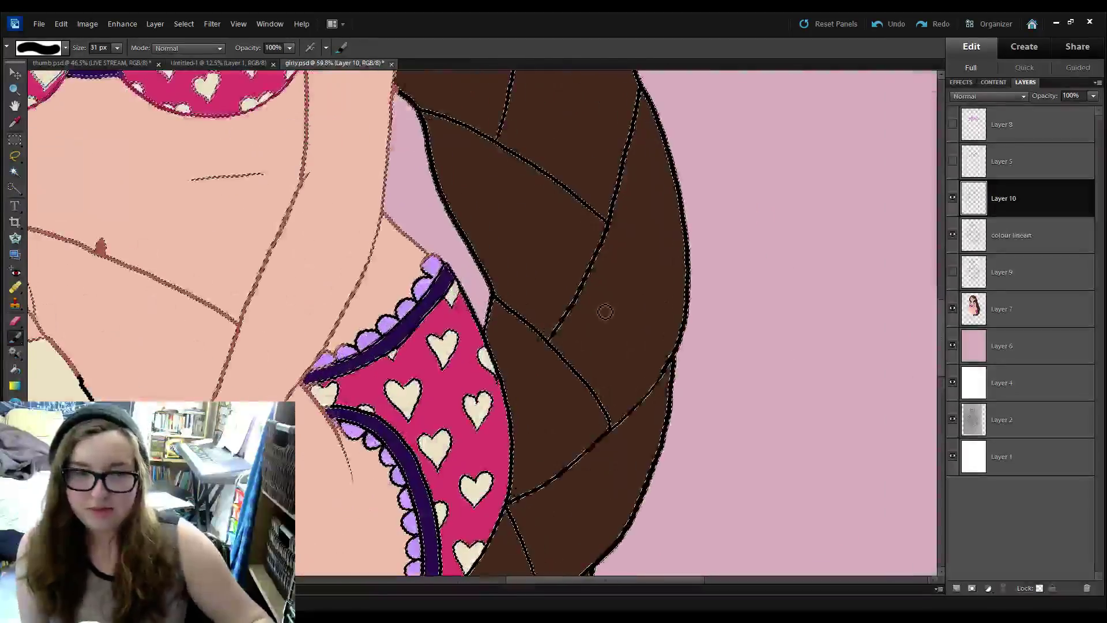
mouse_move(540, 381)
mouse_down()
mouse_move(581, 311)
mouse_move(607, 227)
mouse_move(591, 138)
mouse_move(575, 97)
mouse_up()
drag(612, 162, 652, 294)
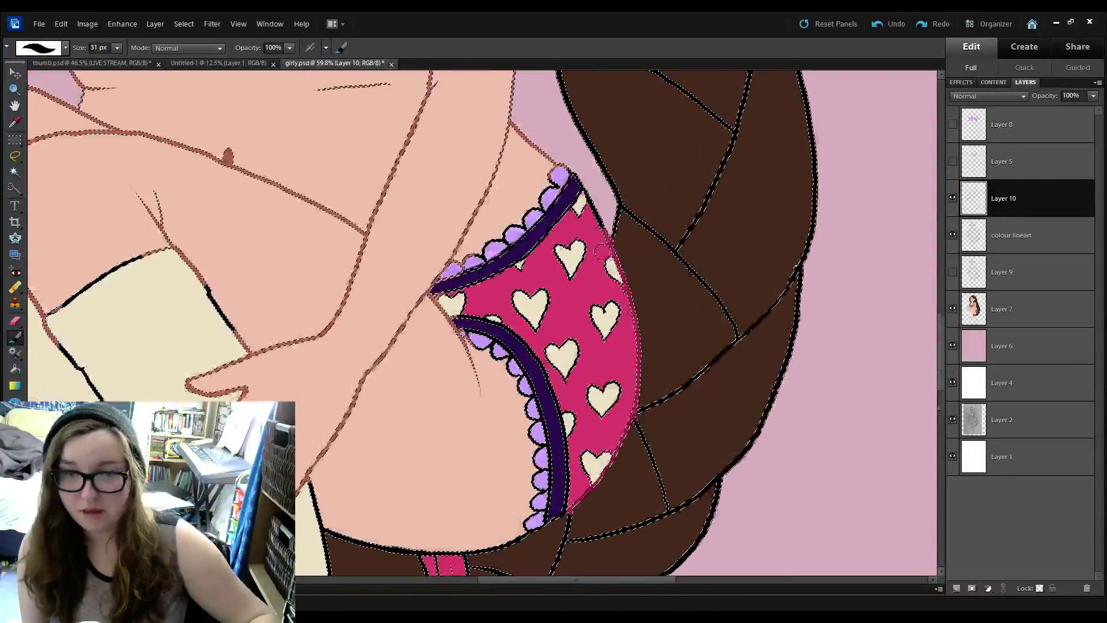
drag(602, 227, 578, 181)
Sample the dark purple from the bra and paint the outlines of the underwear's waistband with it.
mouse_move(369, 178)
mouse_down()
mouse_move(408, 208)
mouse_move(501, 428)
mouse_up()
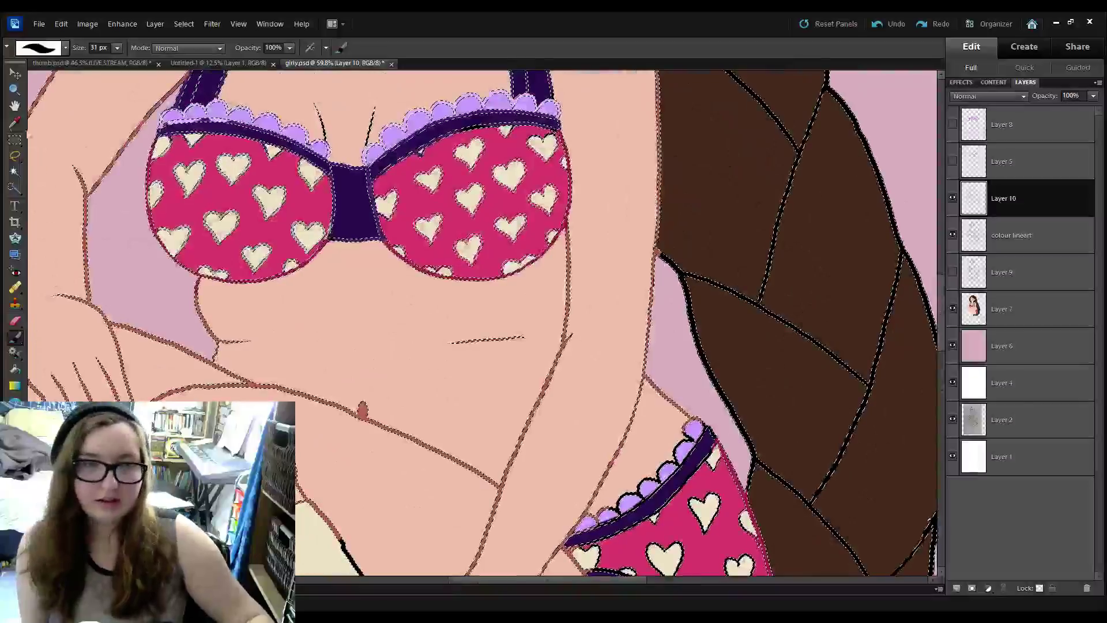
key(i)
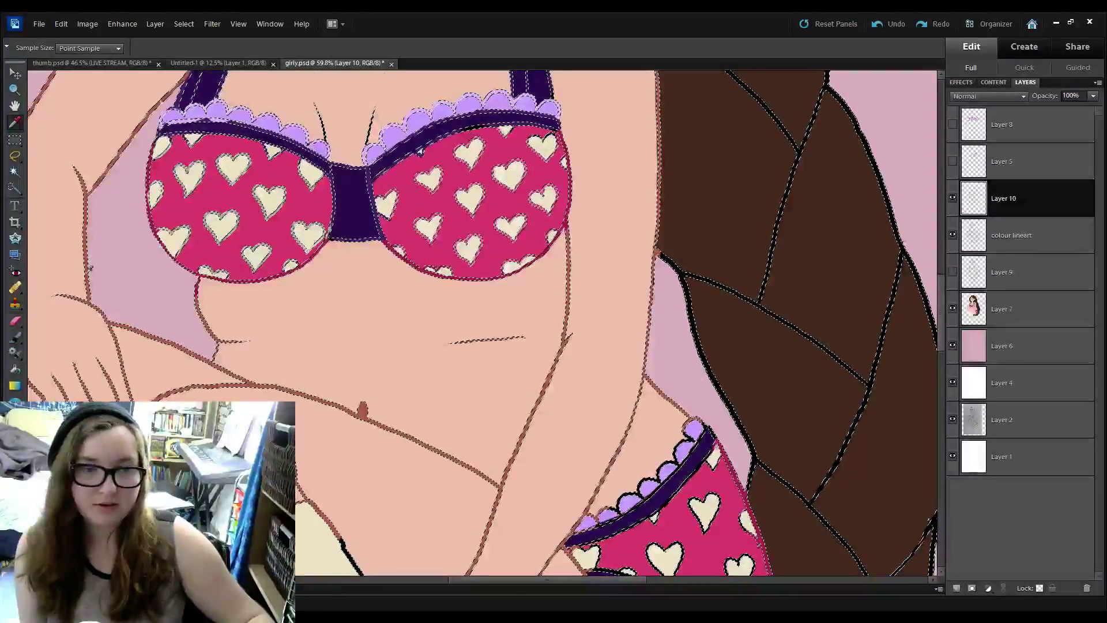
click(15, 337)
drag(717, 375, 682, 217)
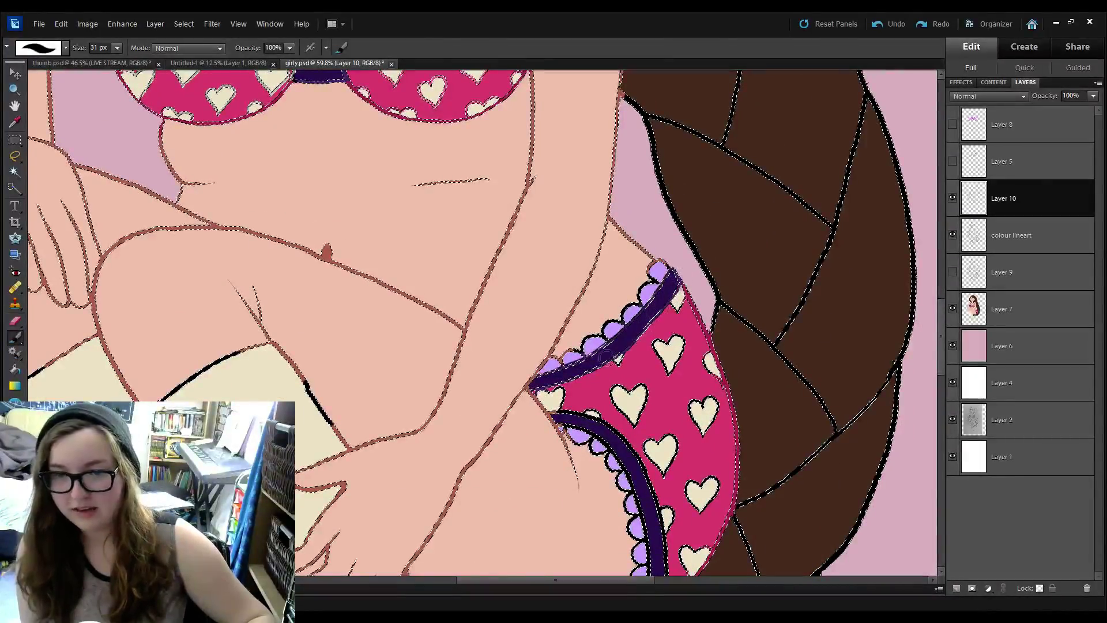
Sample the light purple from the bra ruffle and paint the scalloped ruffle outlines along the underwear's waistband.
drag(554, 199, 571, 388)
click(15, 122)
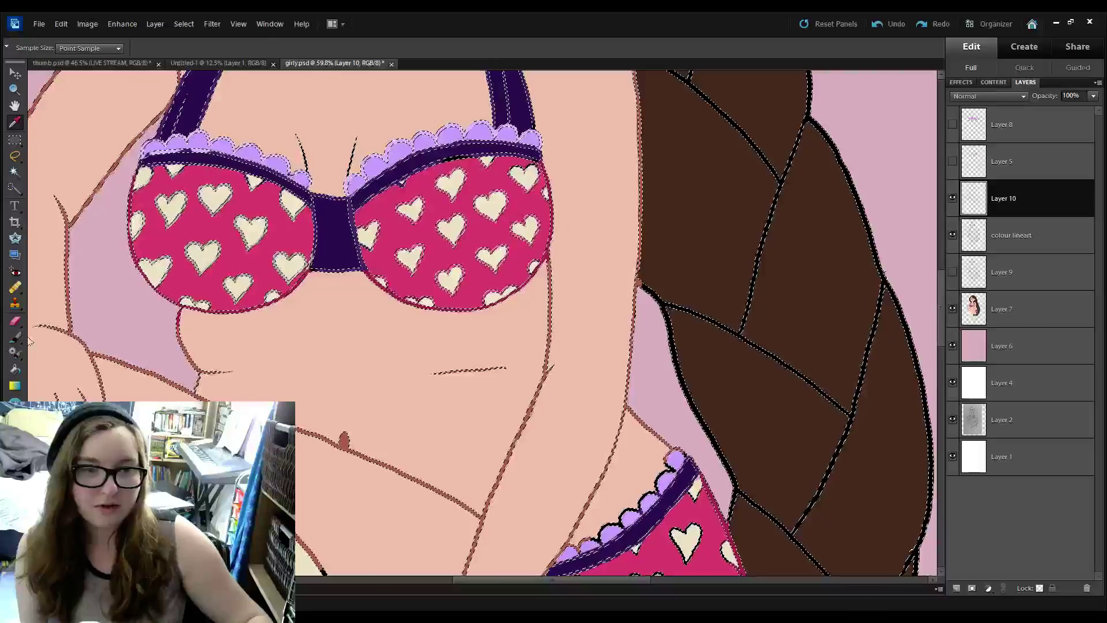
key(b)
scroll(704, 425, down, 4)
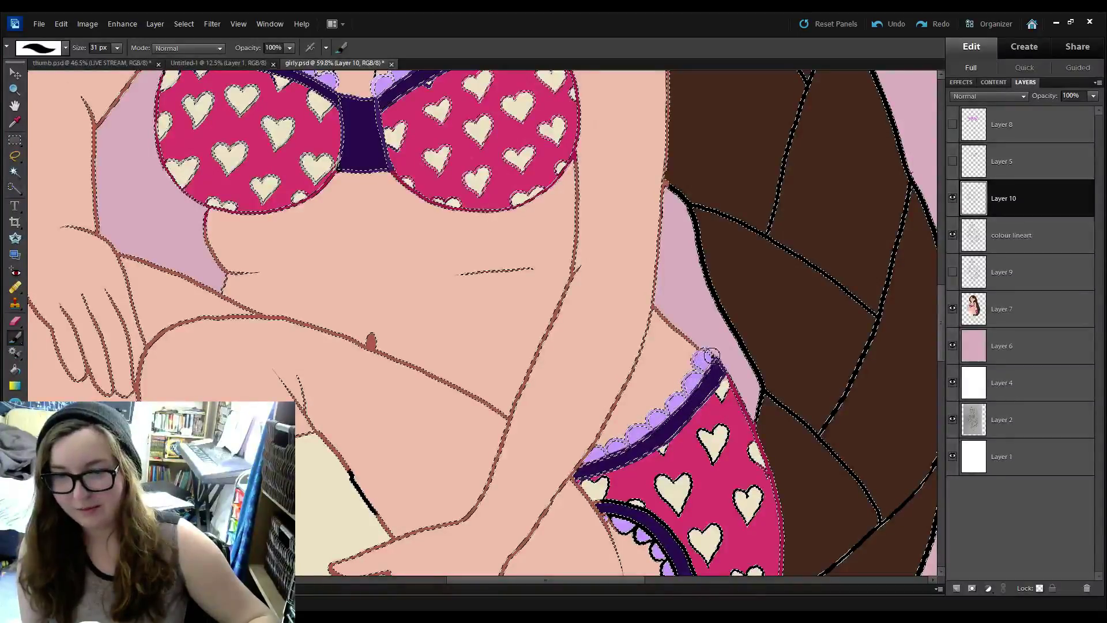
Pick the bra's heart outline colour, enlarge the brush to 46 px, and paint the heart outlines on the underwear.
click(15, 122)
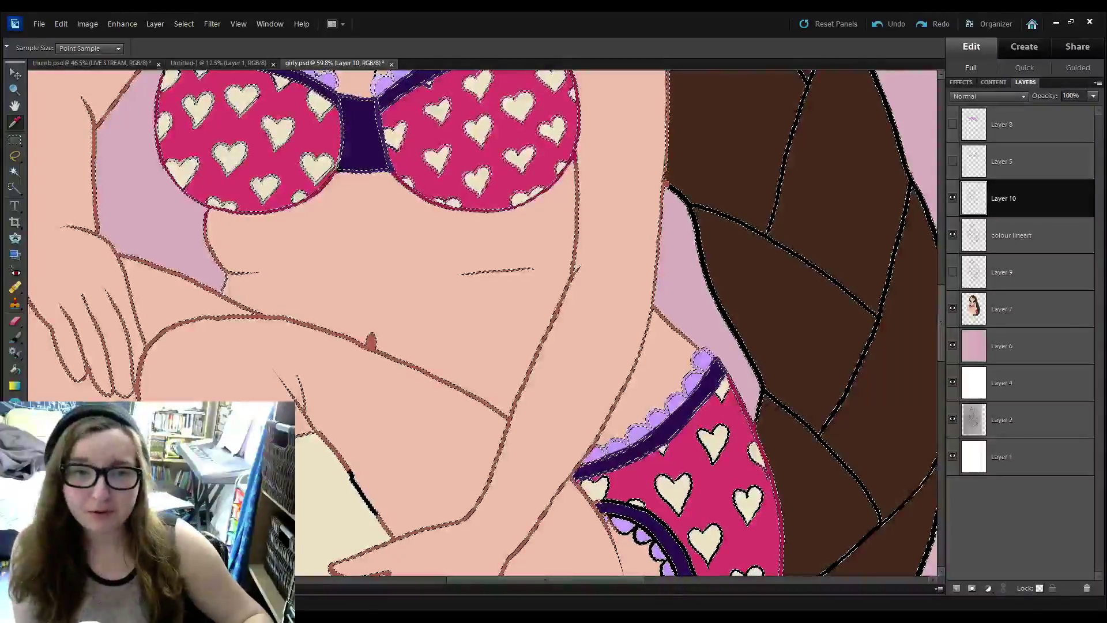
click(17, 336)
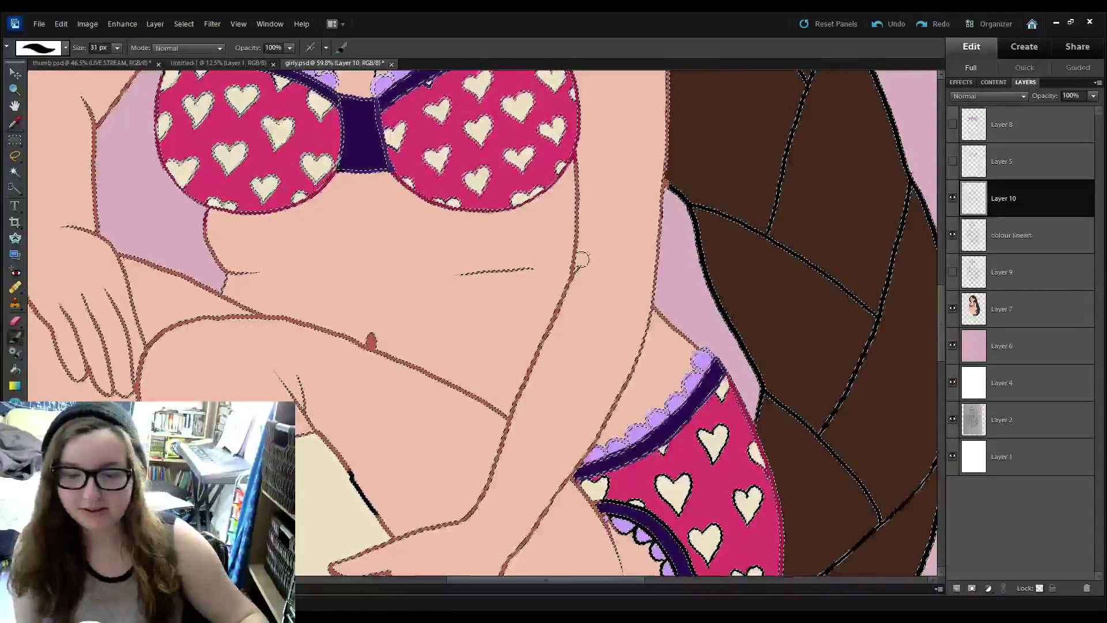
drag(462, 296, 274, 108)
key(bracketright)
key(bracketright)
key(bracketright)
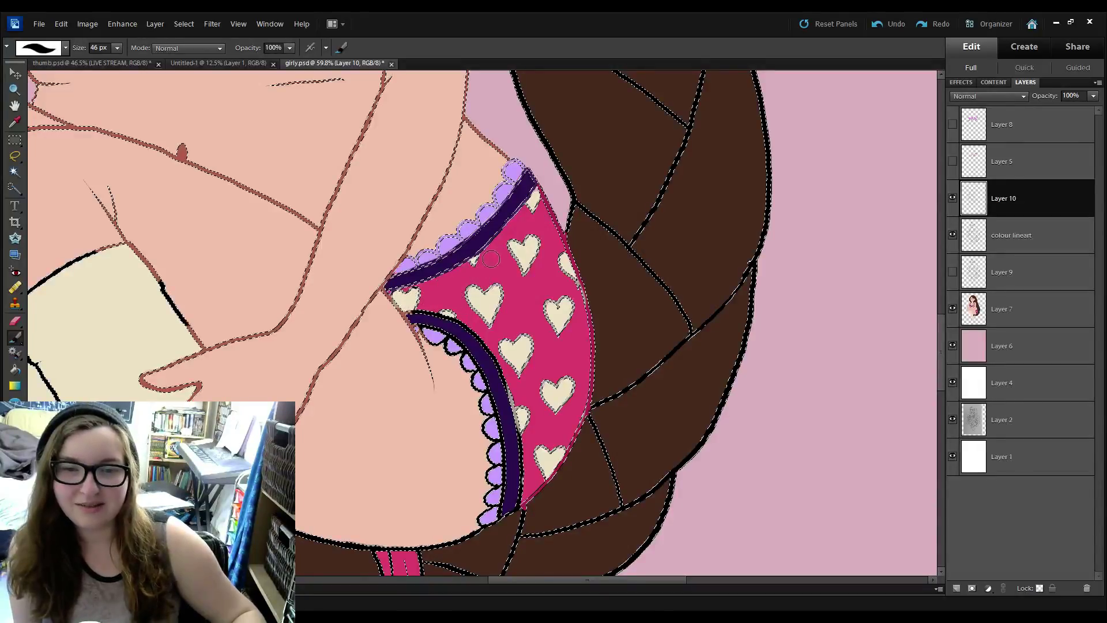
Sample the dark purple again and paint both edges of the underwear's leg band.
key(i)
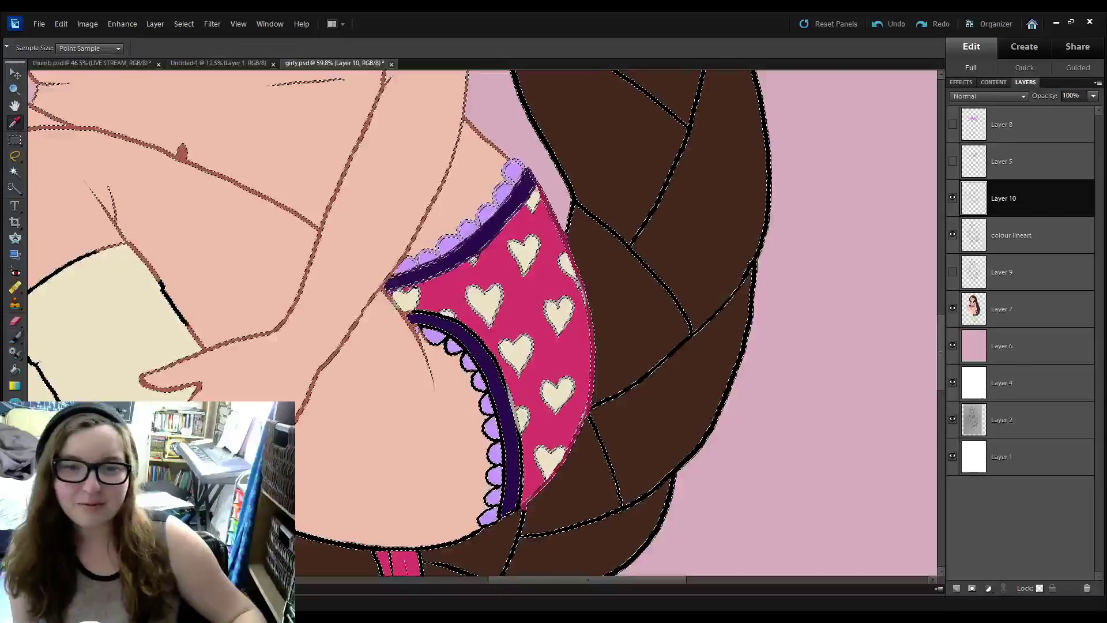
drag(479, 210, 624, 569)
scroll(49, 350, down, 10)
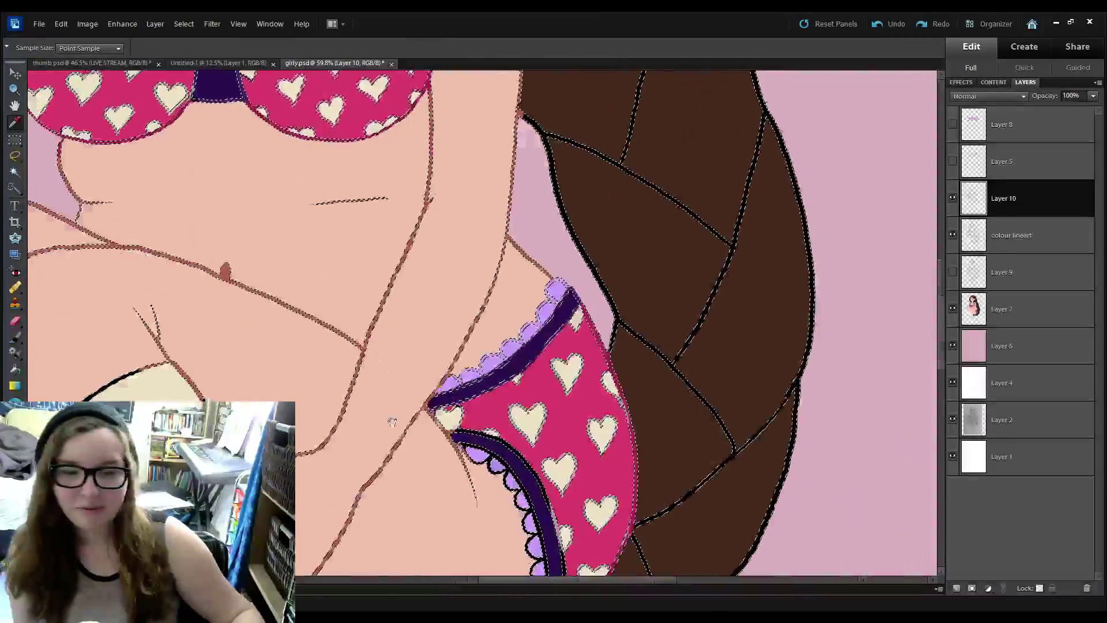
key(b)
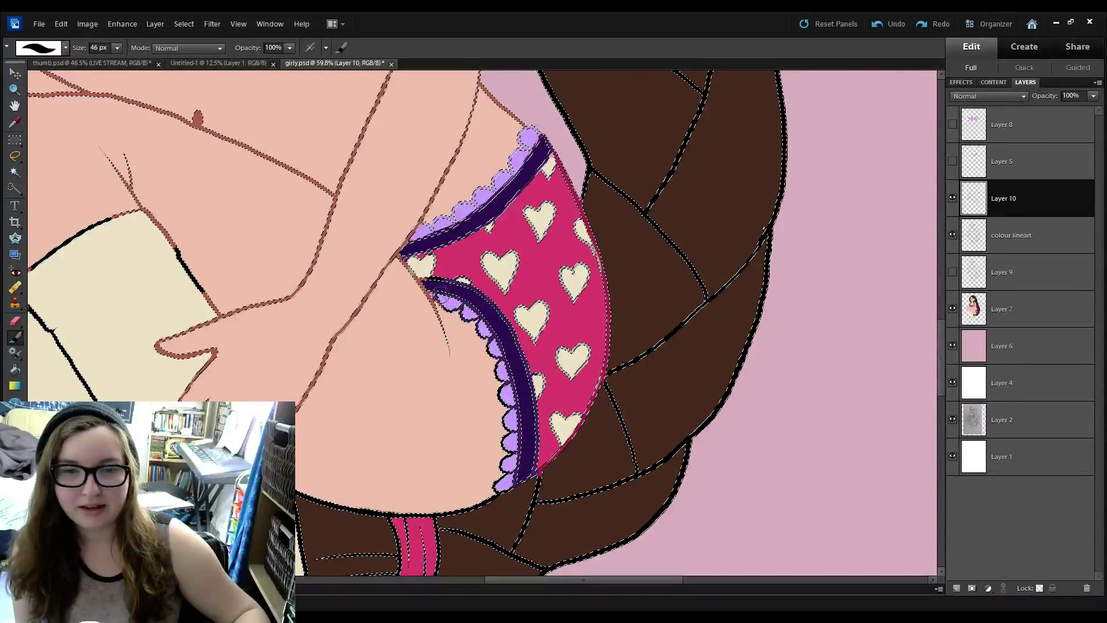
Sample the light purple and paint the scalloped ruffle outlines along the underwear's leg opening.
key(i)
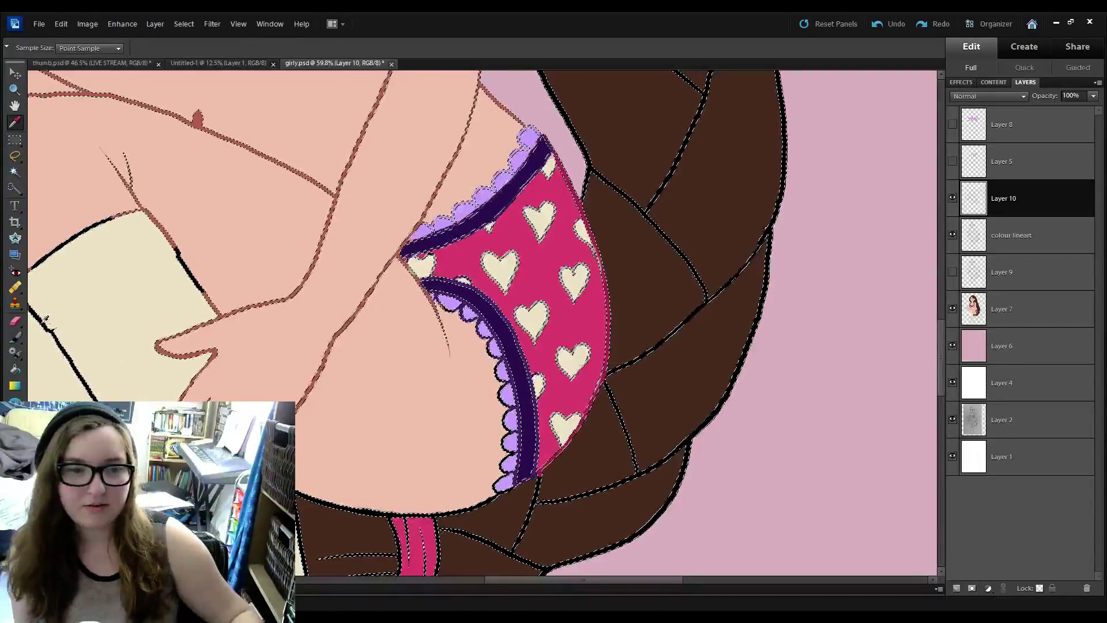
key(b)
drag(503, 462, 538, 383)
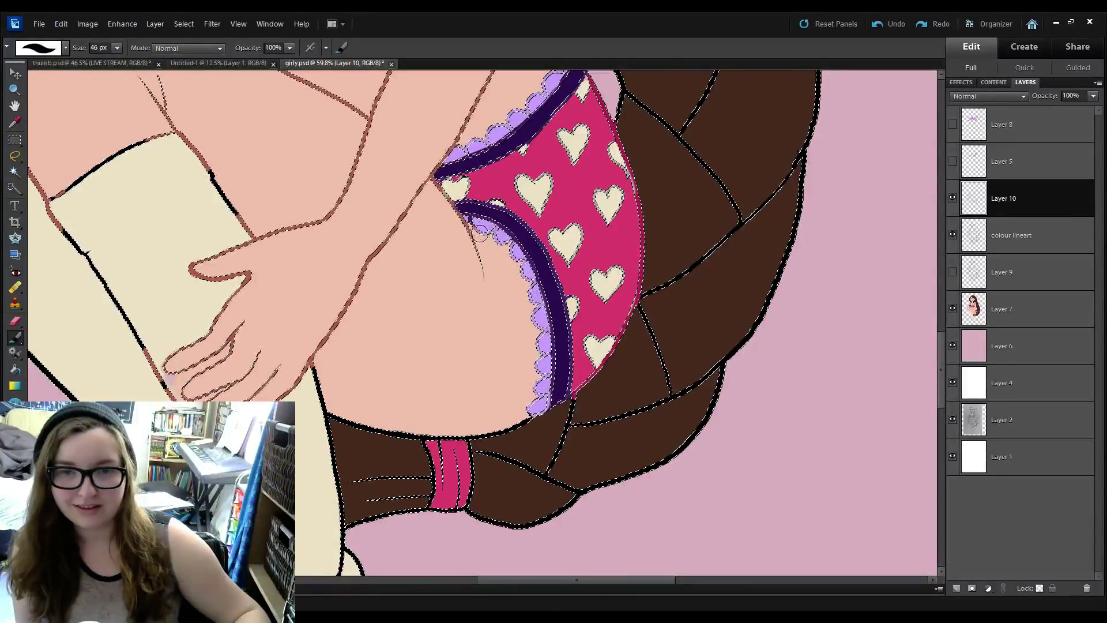
drag(480, 233, 475, 223)
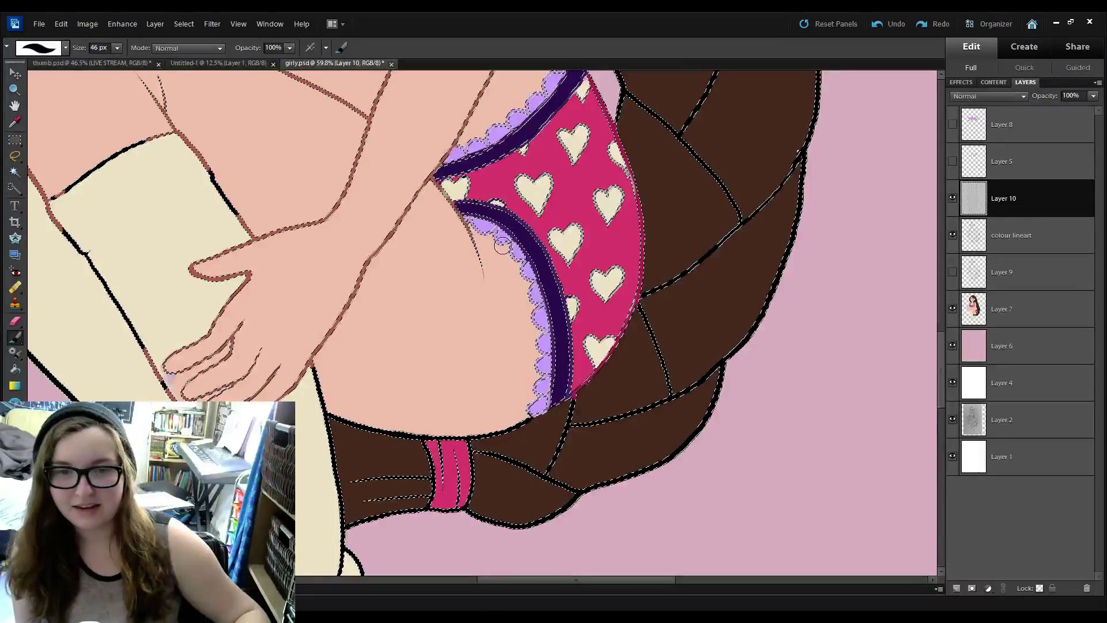
scroll(513, 248, down, 1)
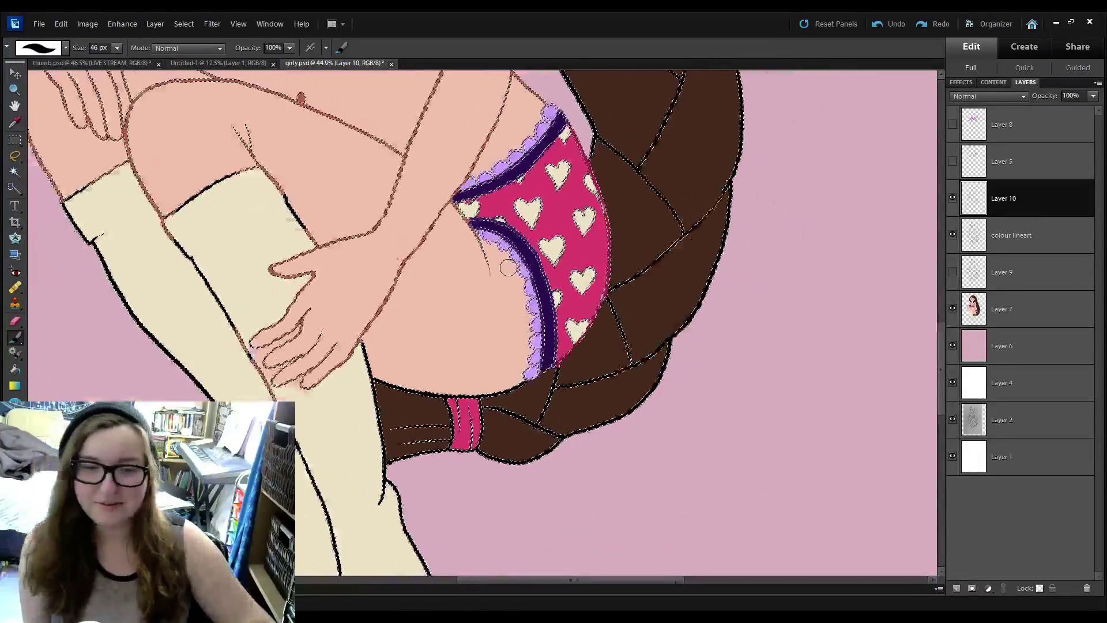
Paint the line under the thigh reddish brown and the outlines of the braid's hair tie dark pink.
key(i)
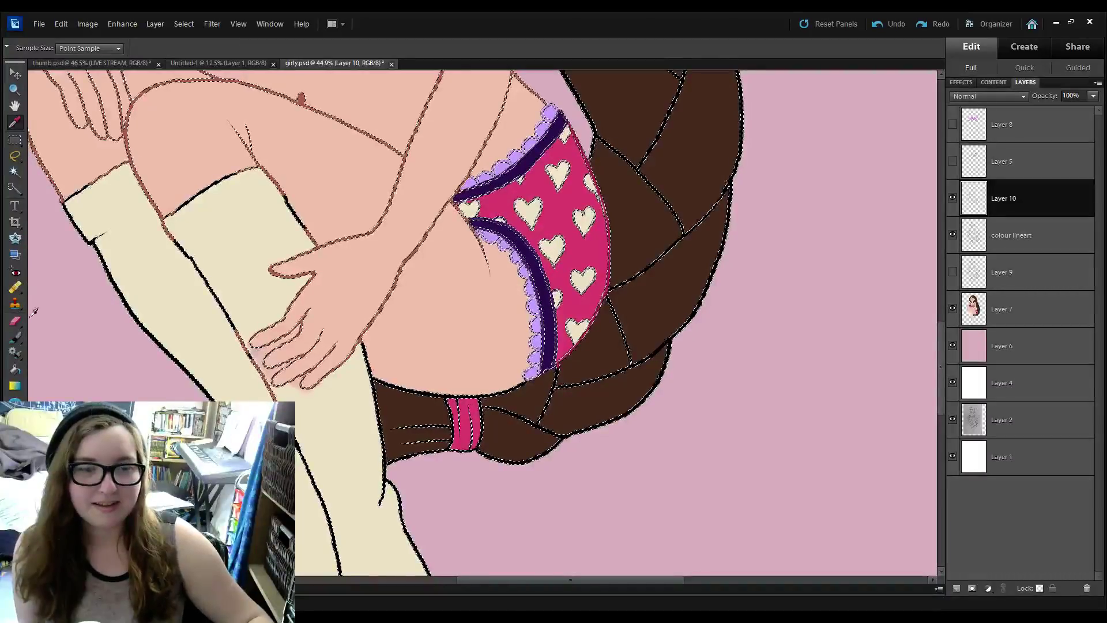
key(b)
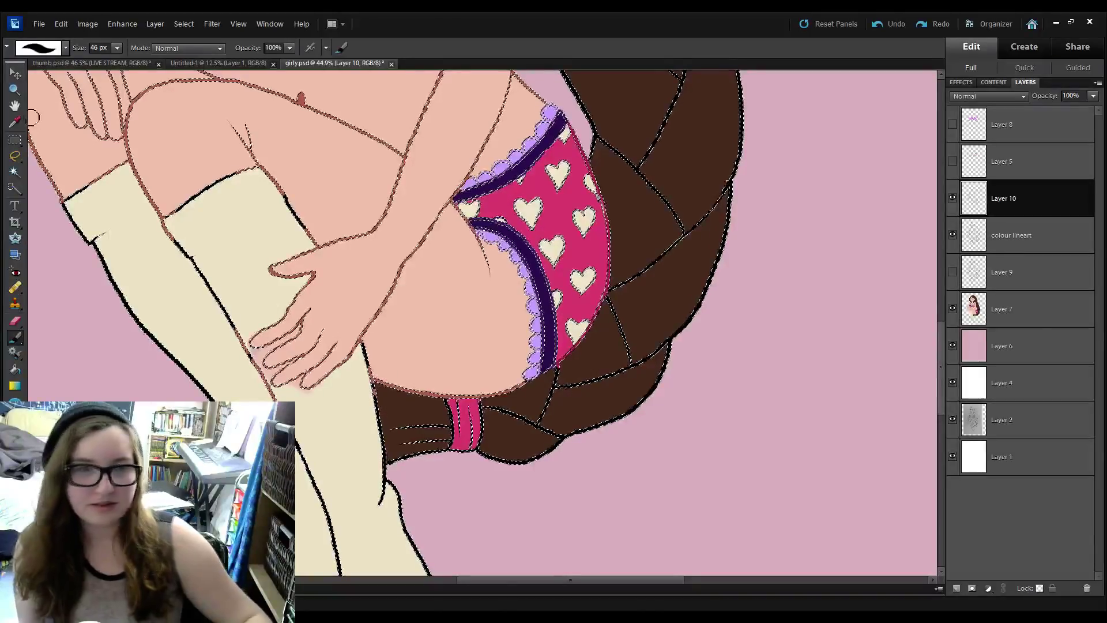
key(i)
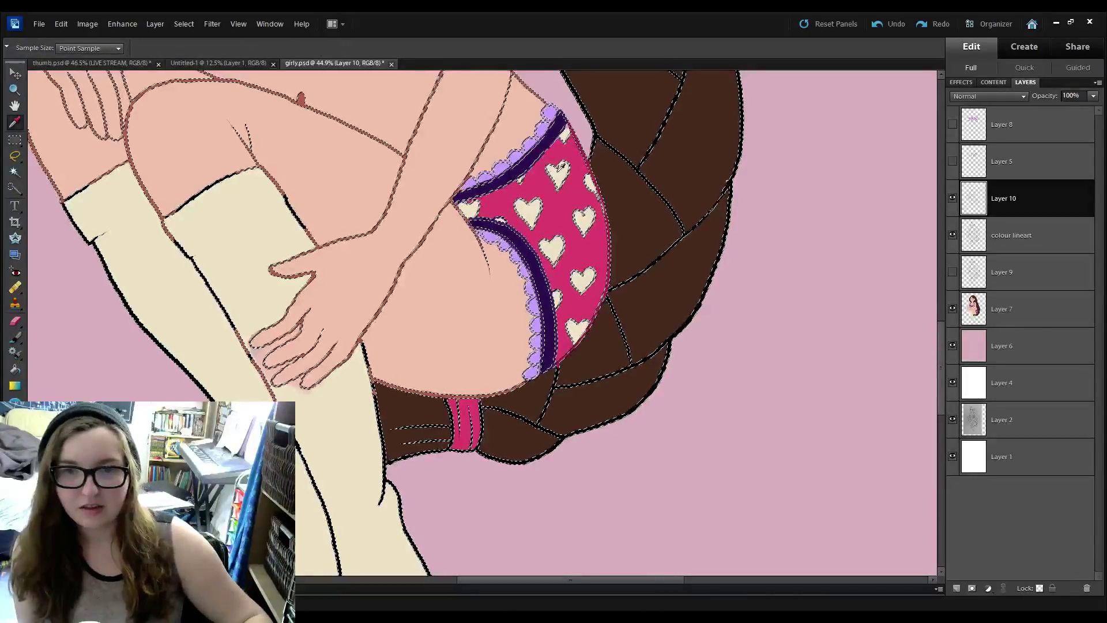
key(b)
drag(491, 409, 540, 349)
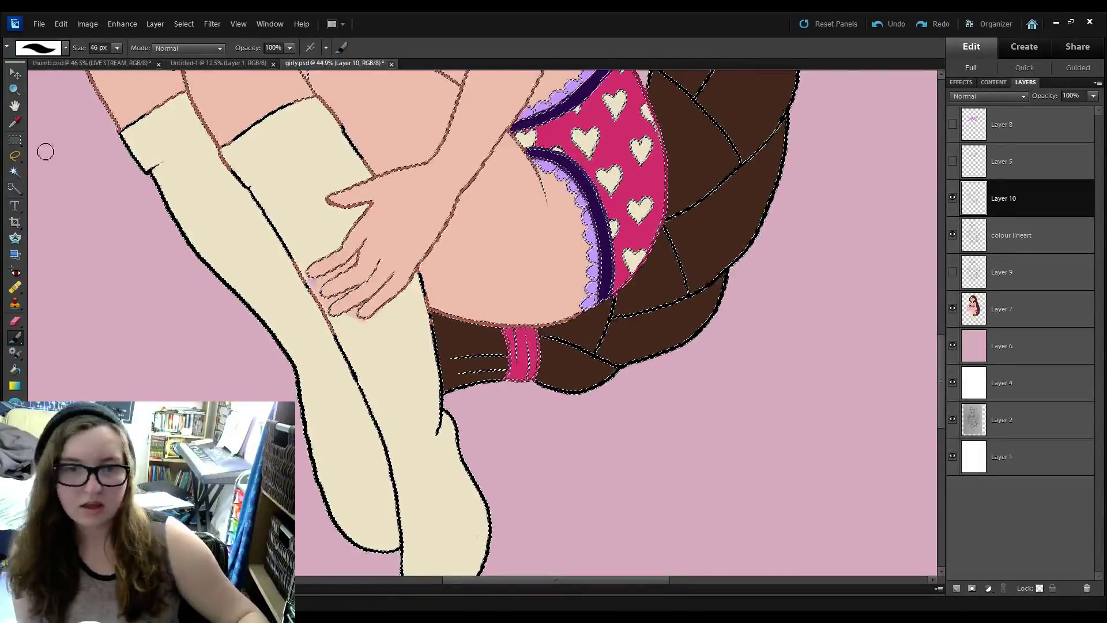
Sample the heart outline colour, enlarge the brush to 75 px, and paint the outlines of both cream stockings with it.
key(i)
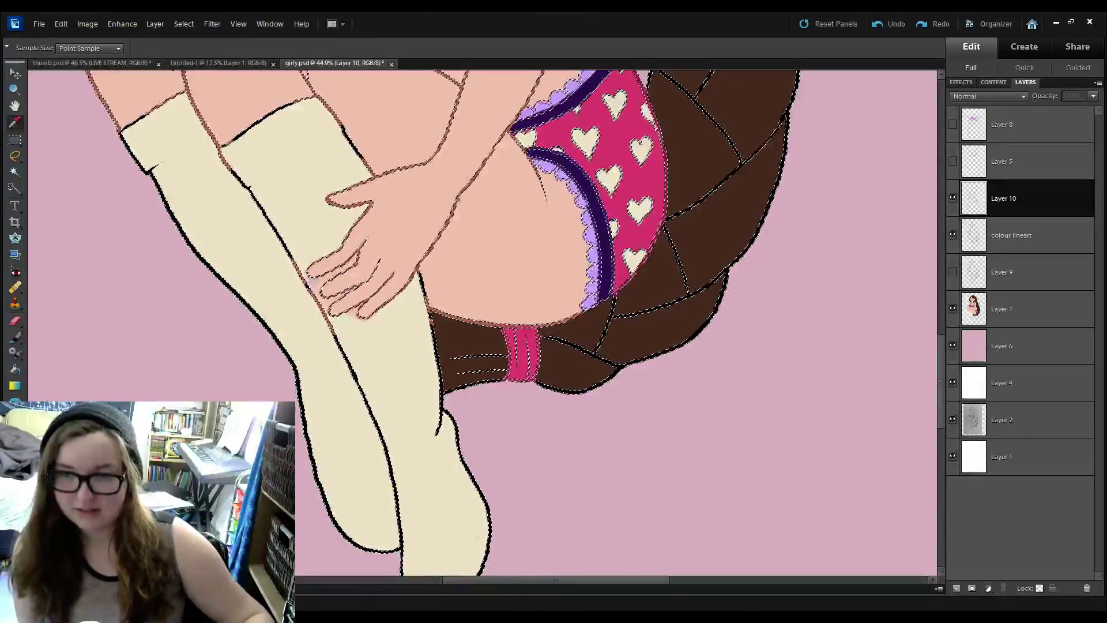
mouse_move(461, 260)
mouse_down()
mouse_move(460, 335)
mouse_move(415, 428)
mouse_up()
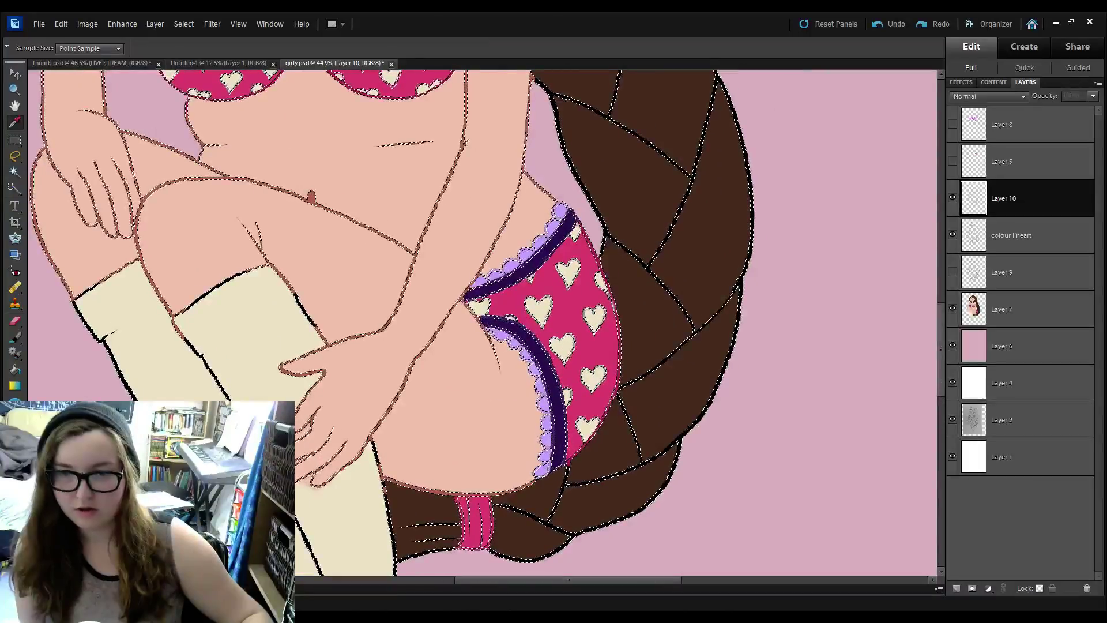
key(b)
scroll(122, 192, down, 4)
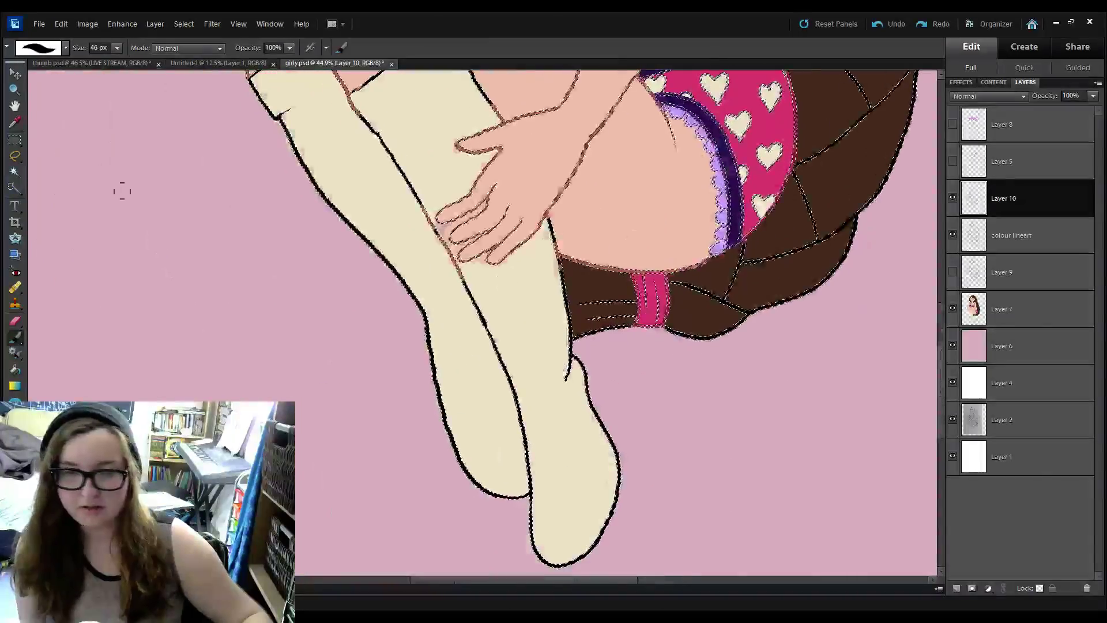
click(117, 48)
click(119, 60)
scroll(124, 82, up, 1)
scroll(124, 81, down, 4)
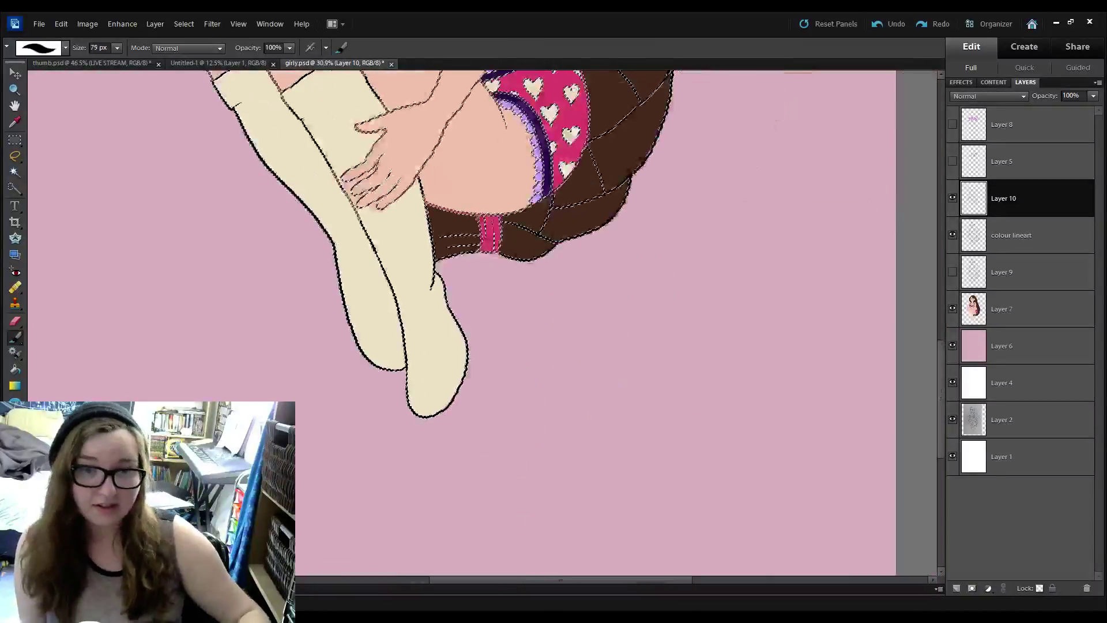
drag(441, 327, 541, 388)
drag(503, 454, 513, 415)
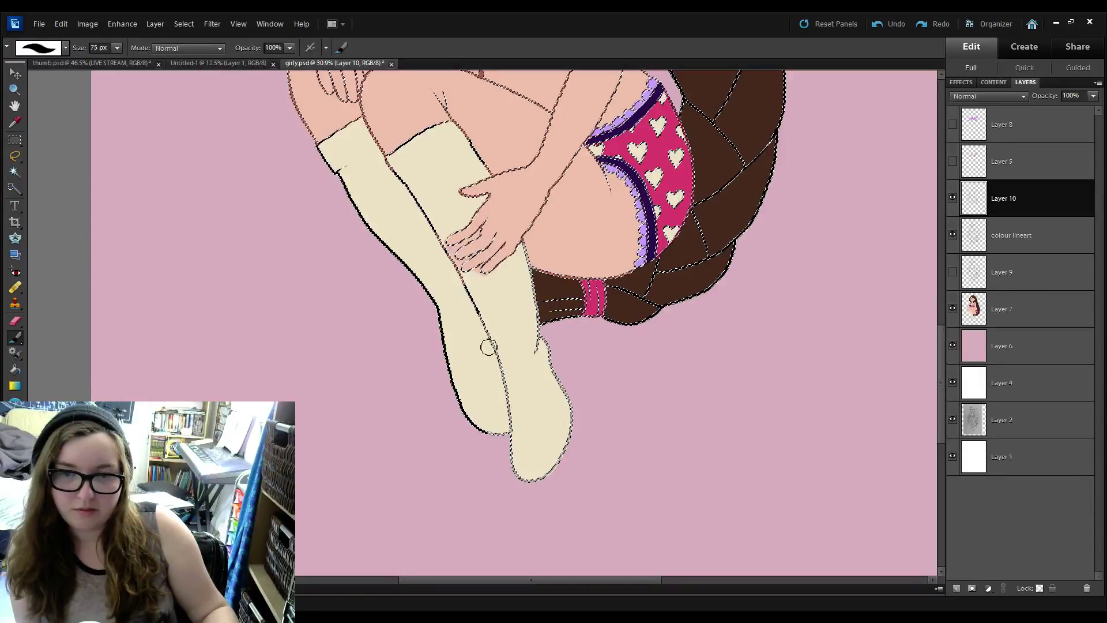
mouse_move(479, 327)
mouse_down()
mouse_move(414, 238)
mouse_move(496, 447)
mouse_move(464, 369)
mouse_move(342, 169)
mouse_move(327, 165)
mouse_move(331, 152)
mouse_move(372, 255)
mouse_up()
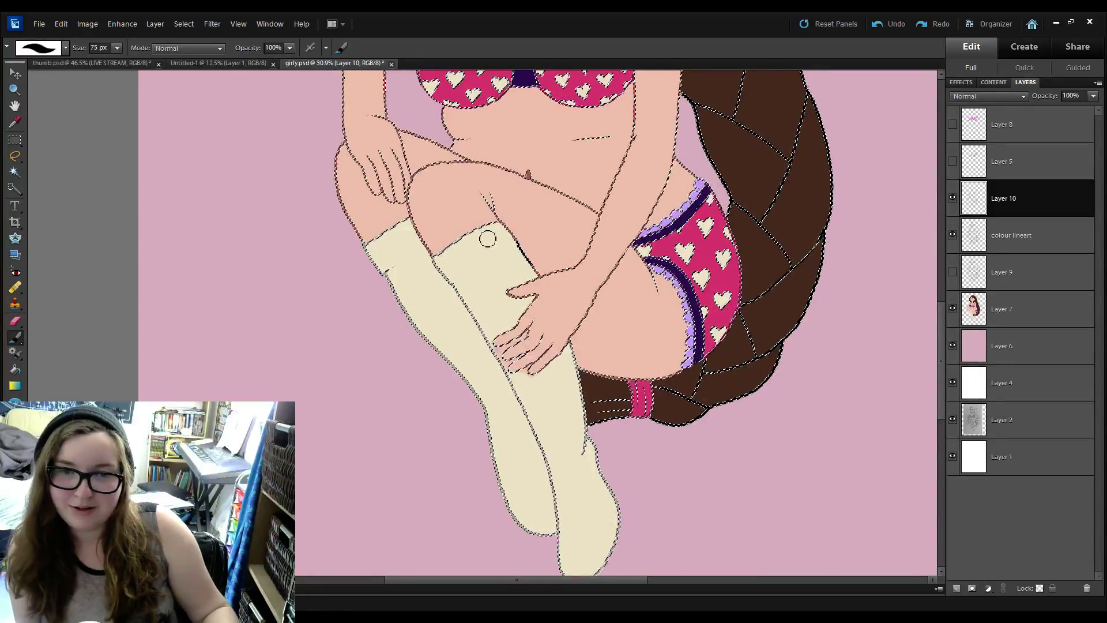
drag(513, 241, 530, 267)
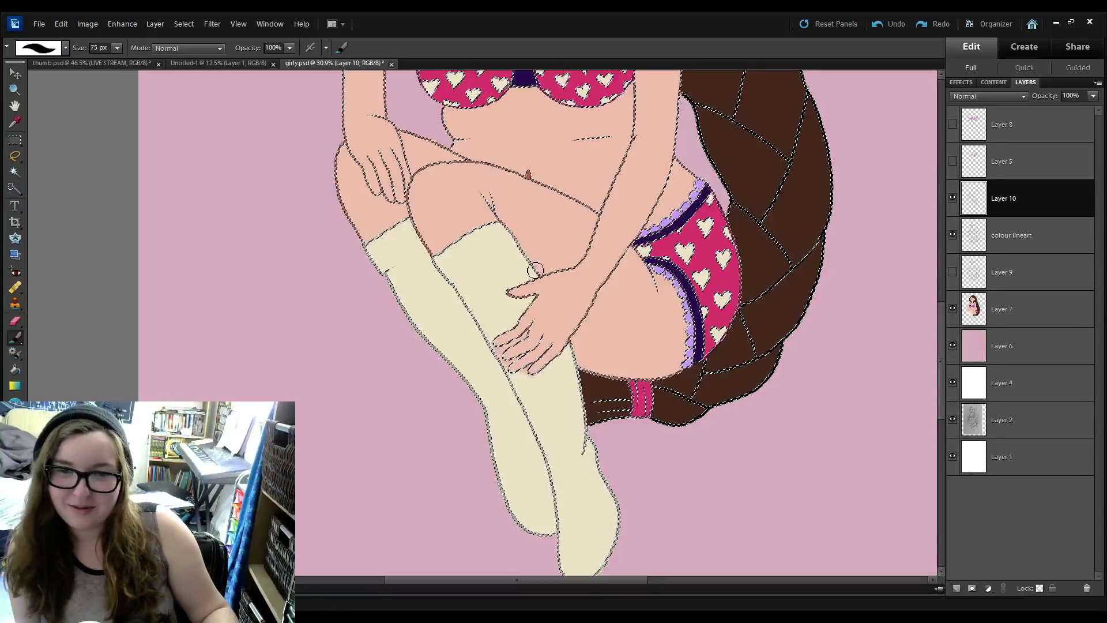
Sample a colour for the hair lines and enlarge the brush to 866 px.
drag(364, 335, 356, 435)
drag(425, 296, 184, 271)
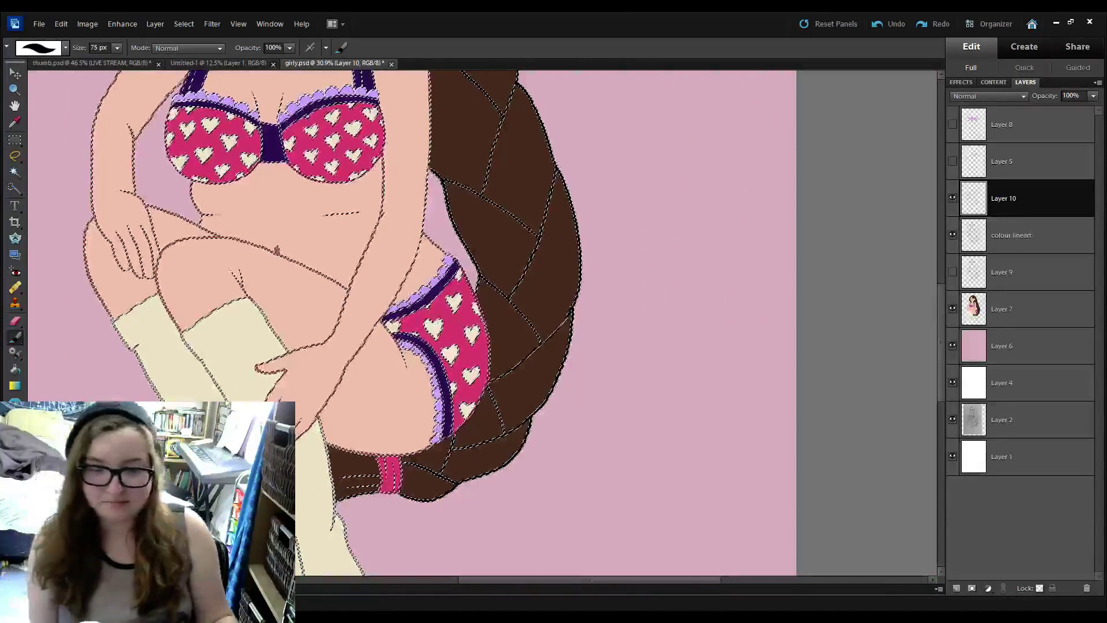
key(i)
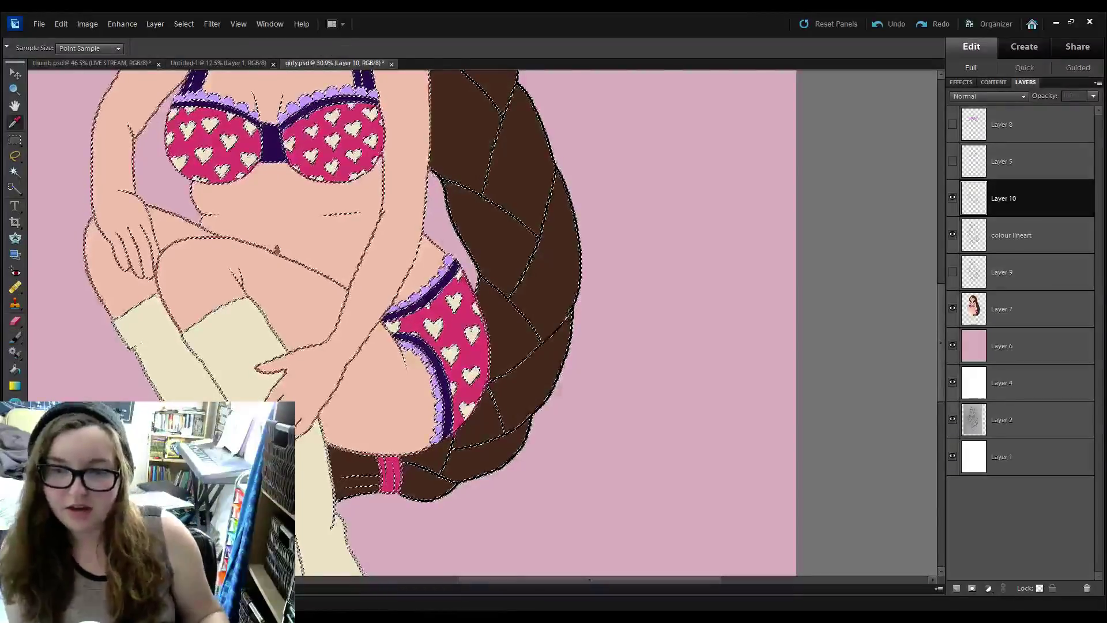
drag(490, 150, 579, 491)
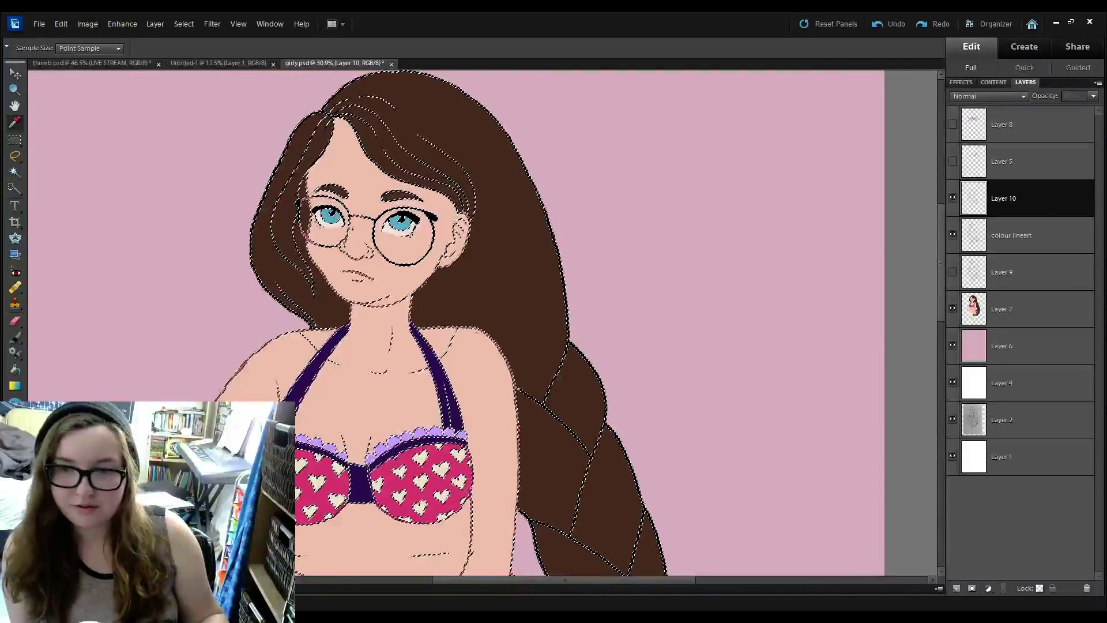
key(b)
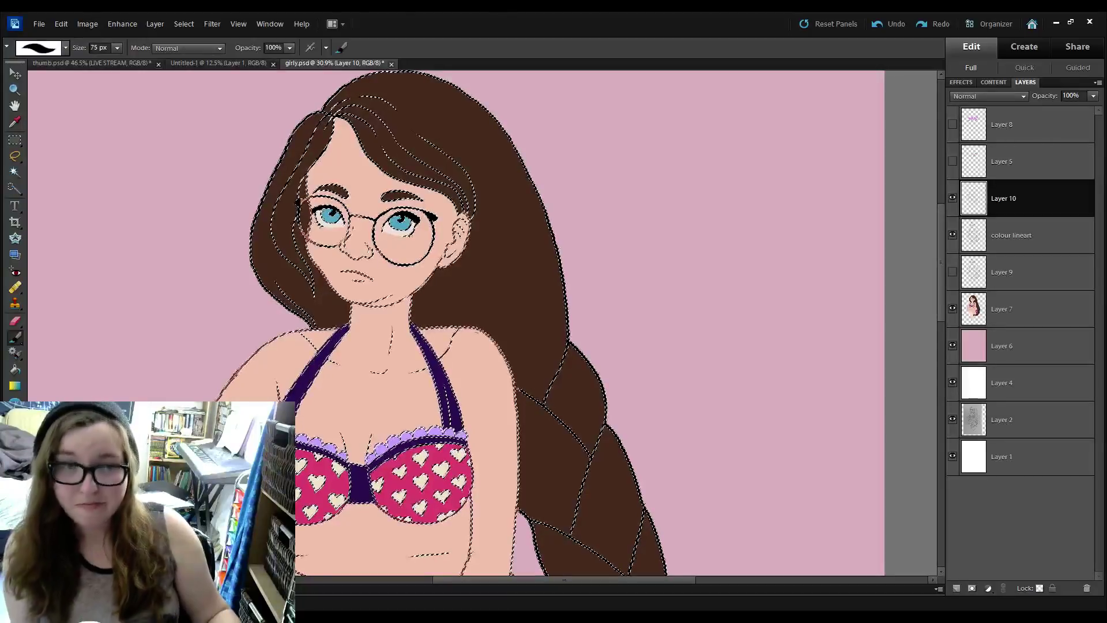
click(117, 48)
drag(117, 59, 120, 59)
drag(358, 92, 353, 115)
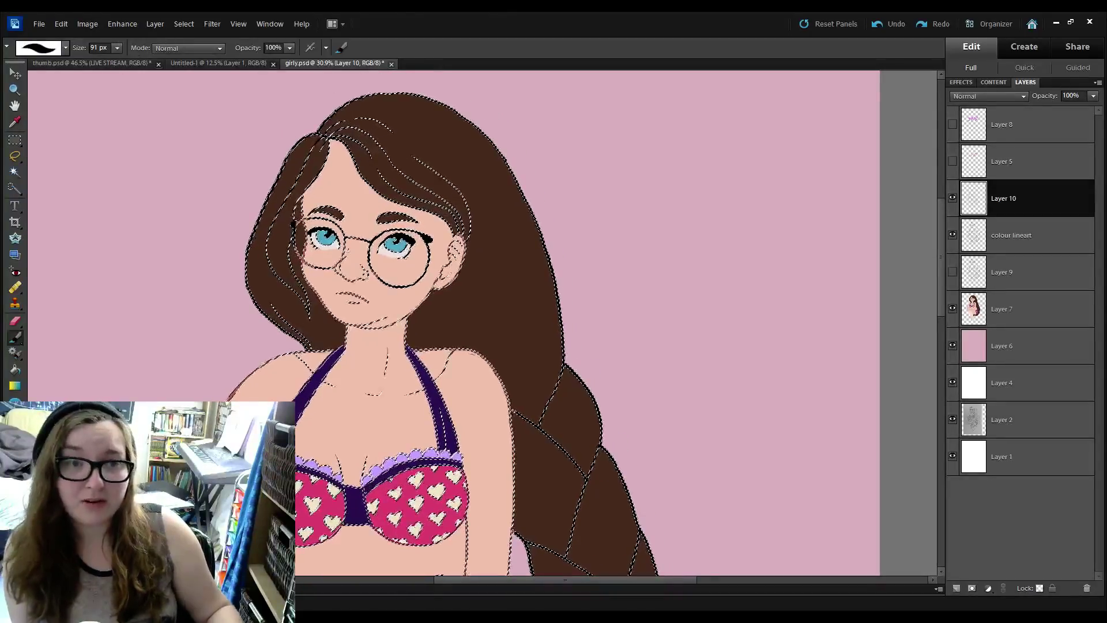
drag(79, 48, 243, 49)
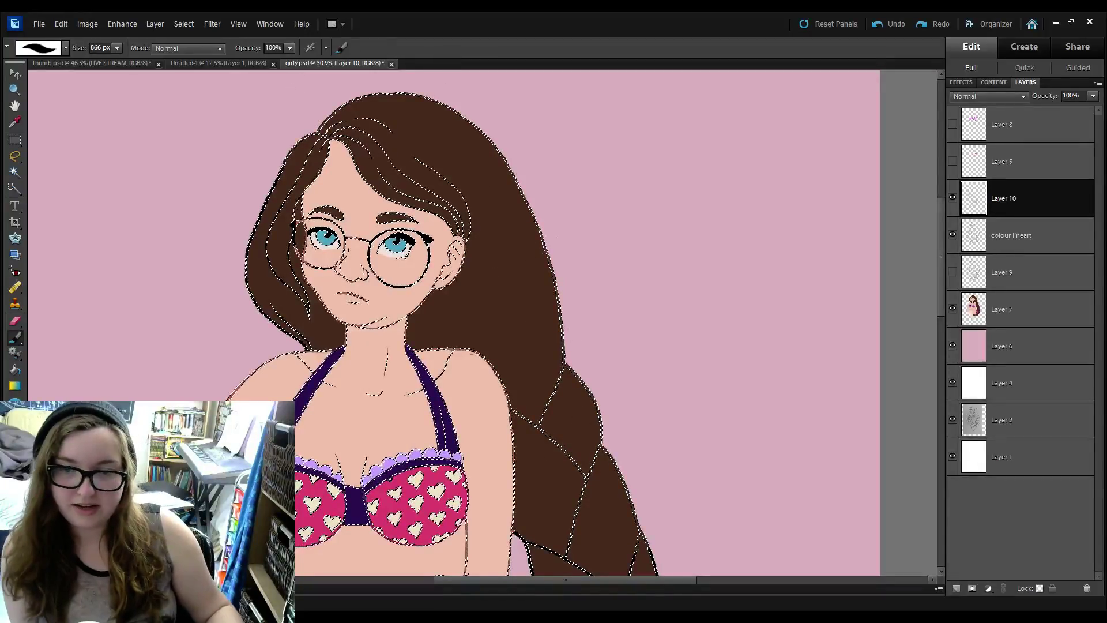
Paint the hair and braid lines dark brown, check them on the whole figure without the selection, and restore the selection.
click(555, 244)
key(ctrl+0)
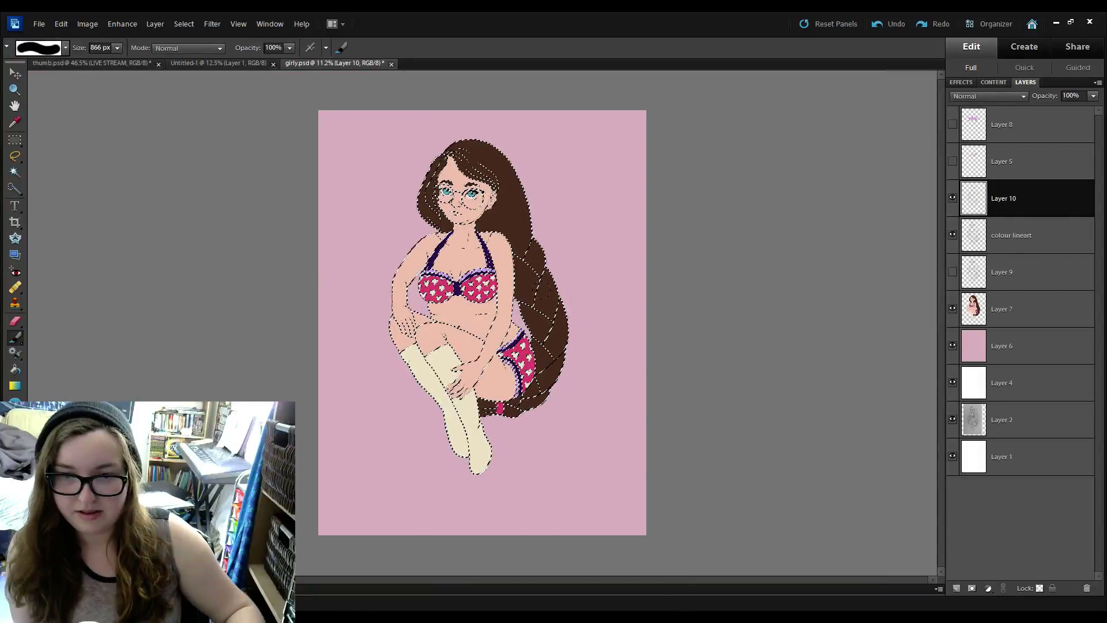
key(ctrl+d)
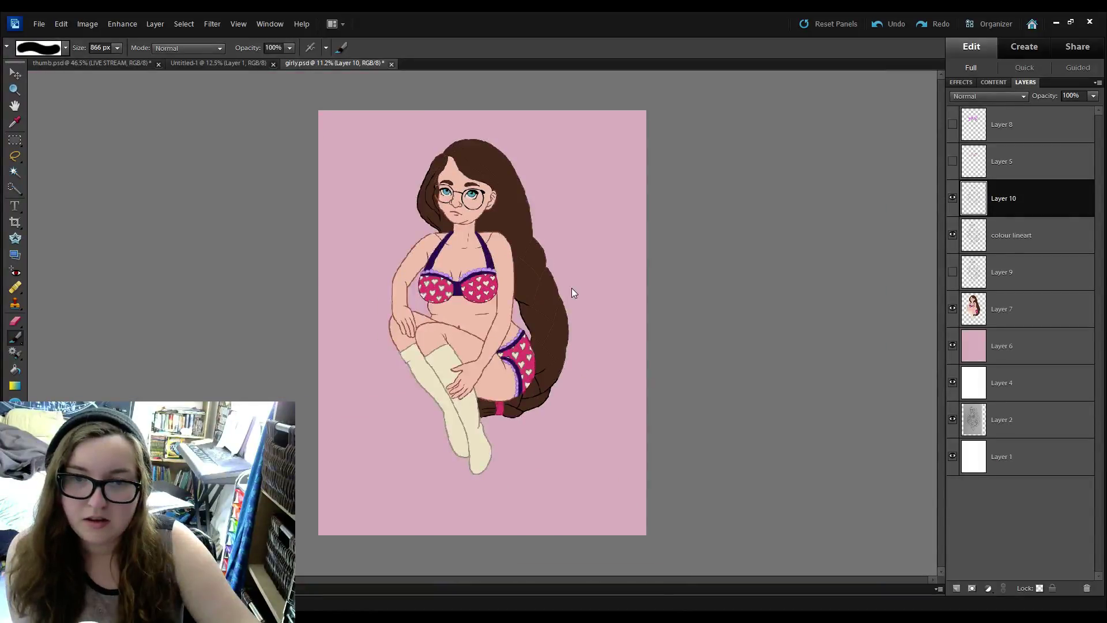
key(ctrl+shift+d)
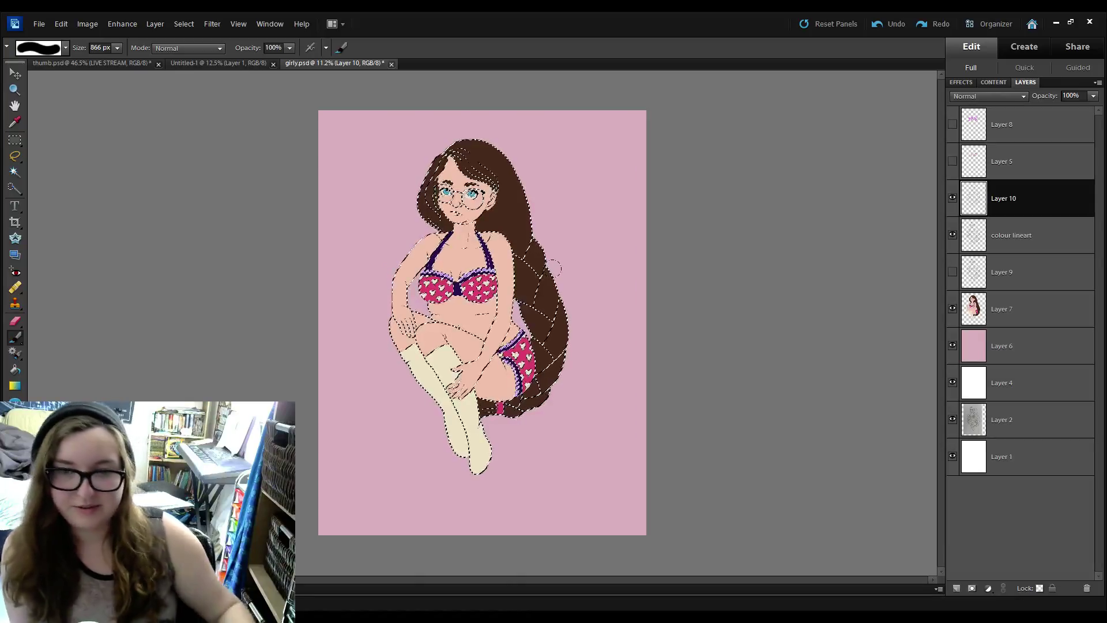
Sample a lighter brown, repaint the braid lines with it, check them without the selection, and restore the selection.
key(i)
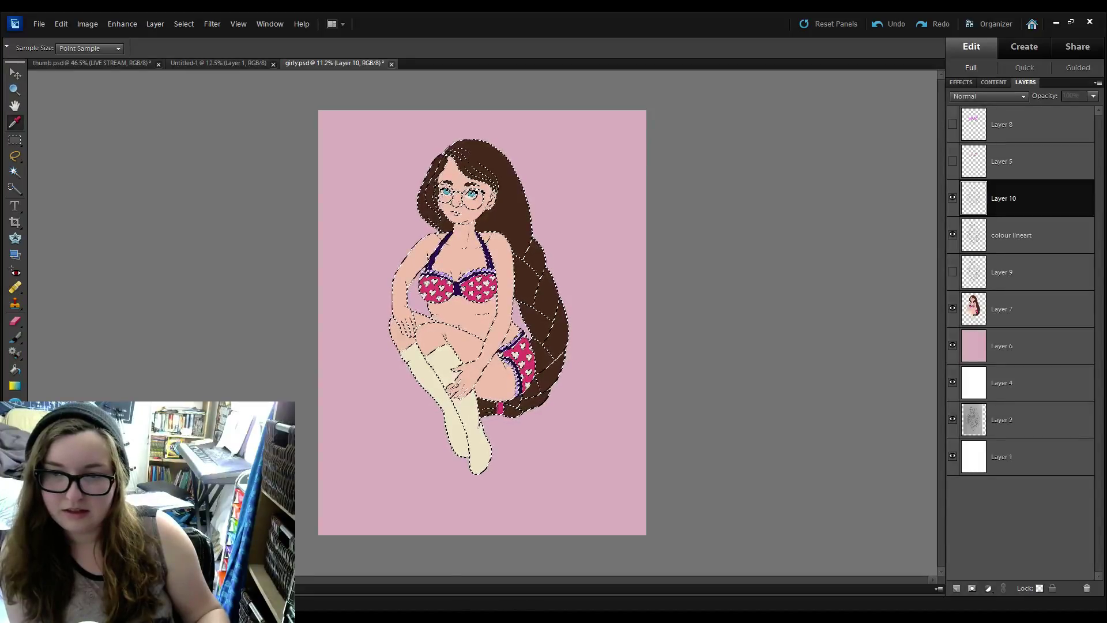
key(b)
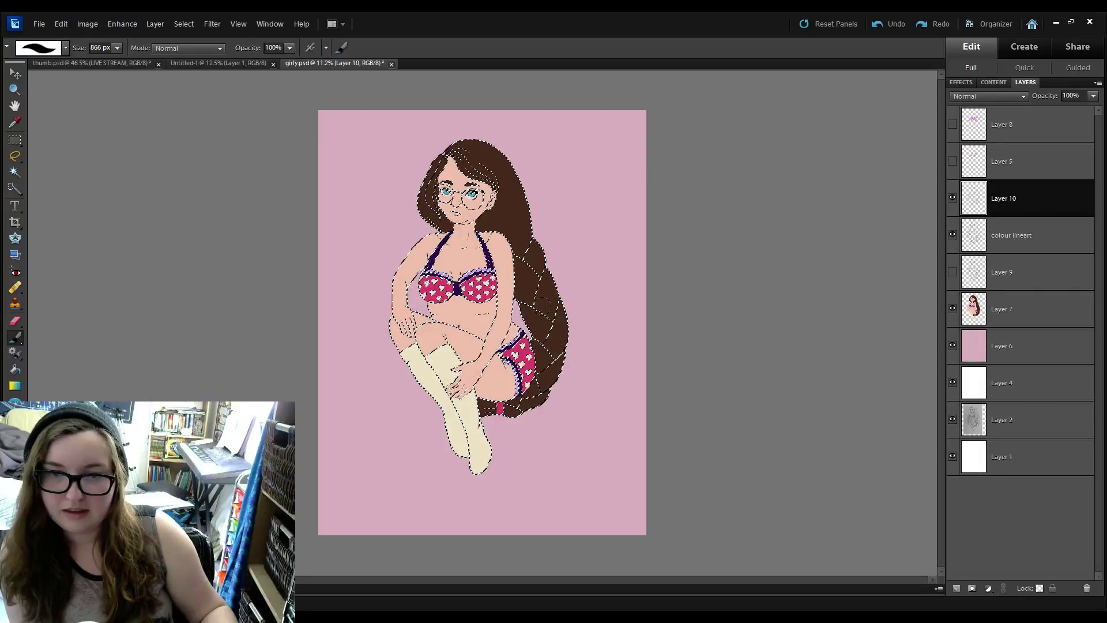
key(ctrl+d)
scroll(531, 330, up, 2)
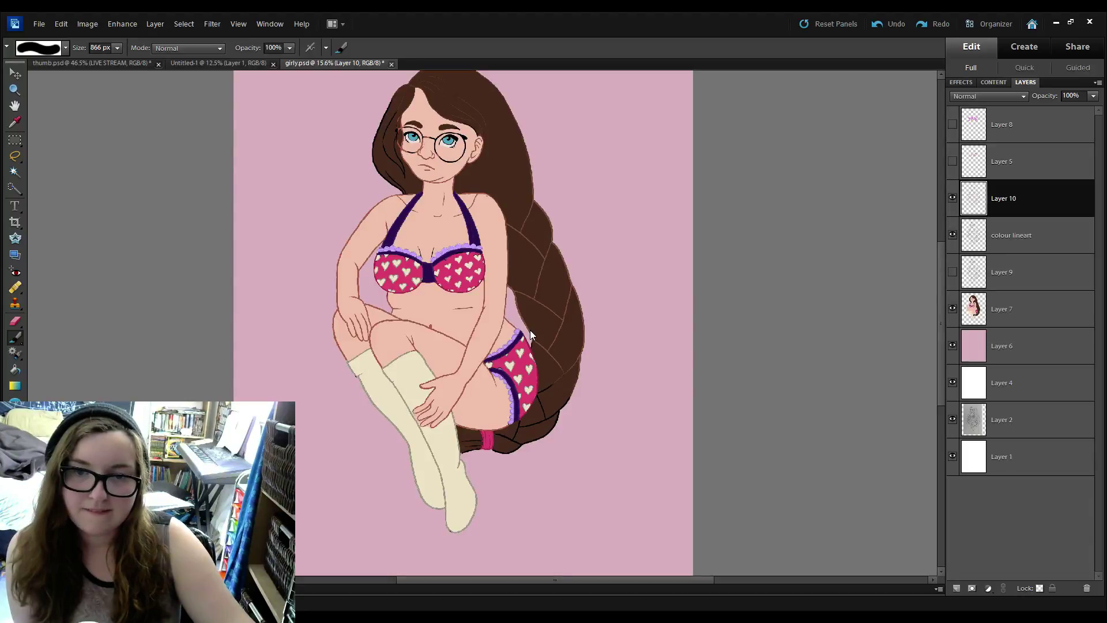
key(ctrl+shift+d)
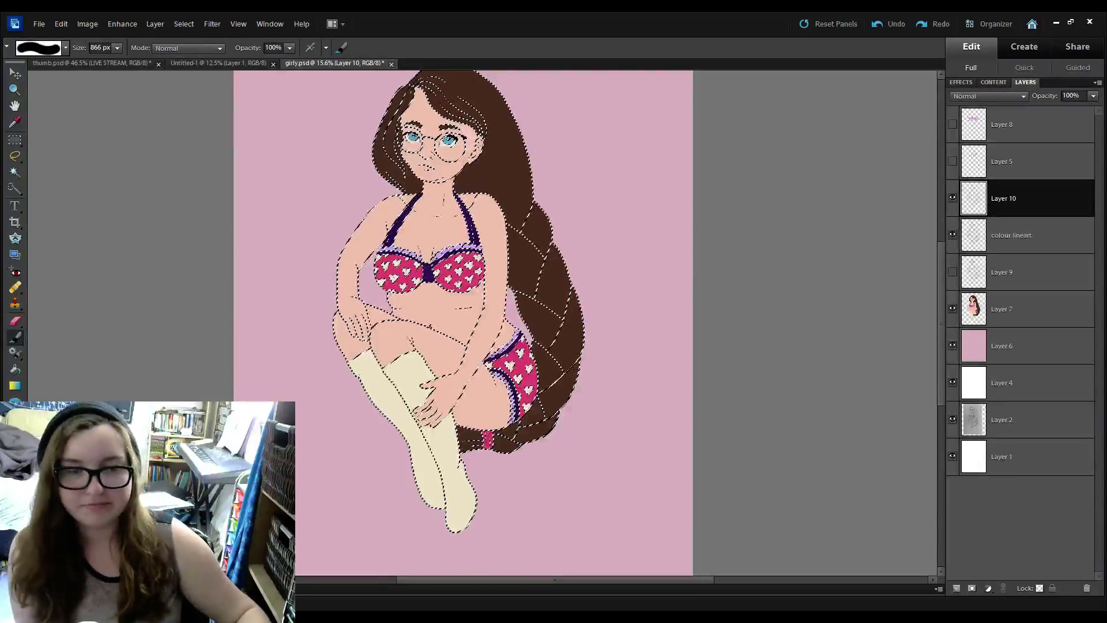
Try a much darker colour on the braid lines, compare it without the selection, and undo the change.
key(i)
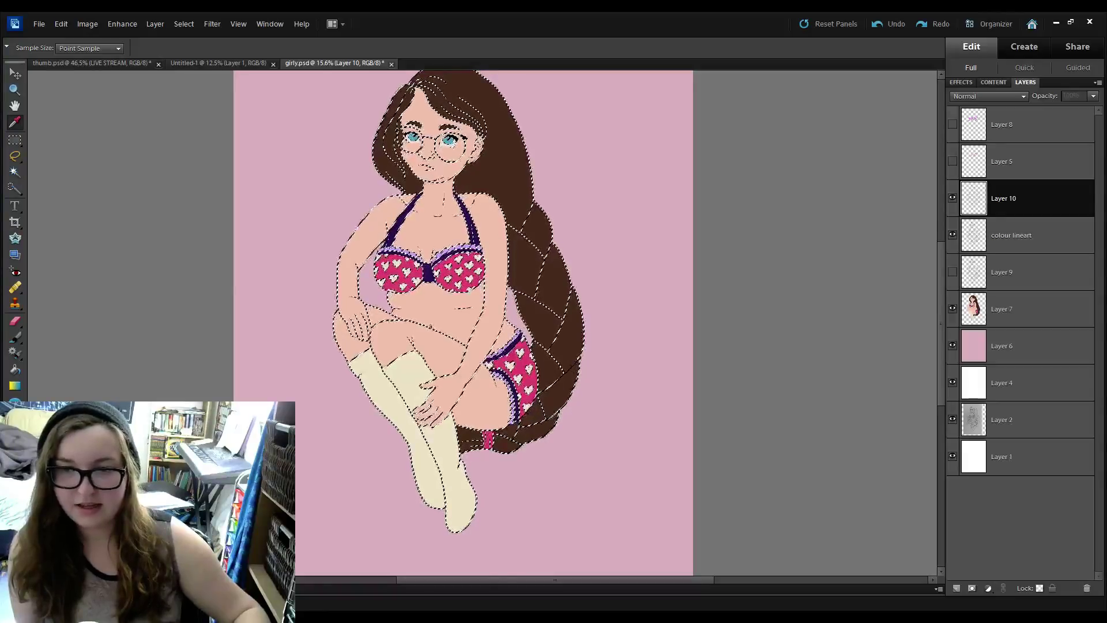
key(b)
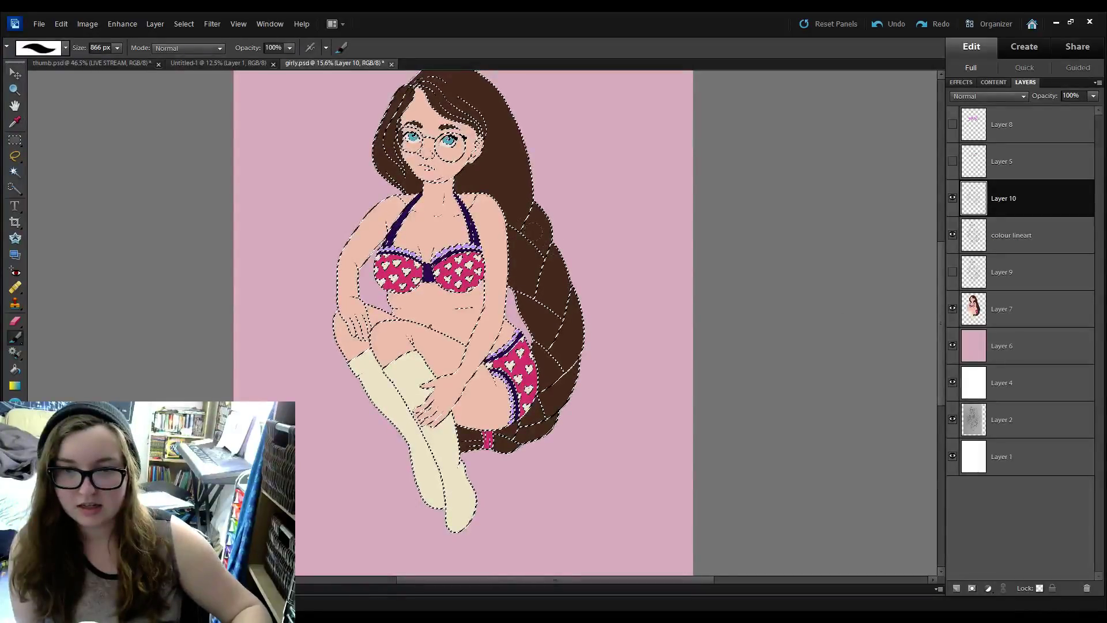
key(ctrl+d)
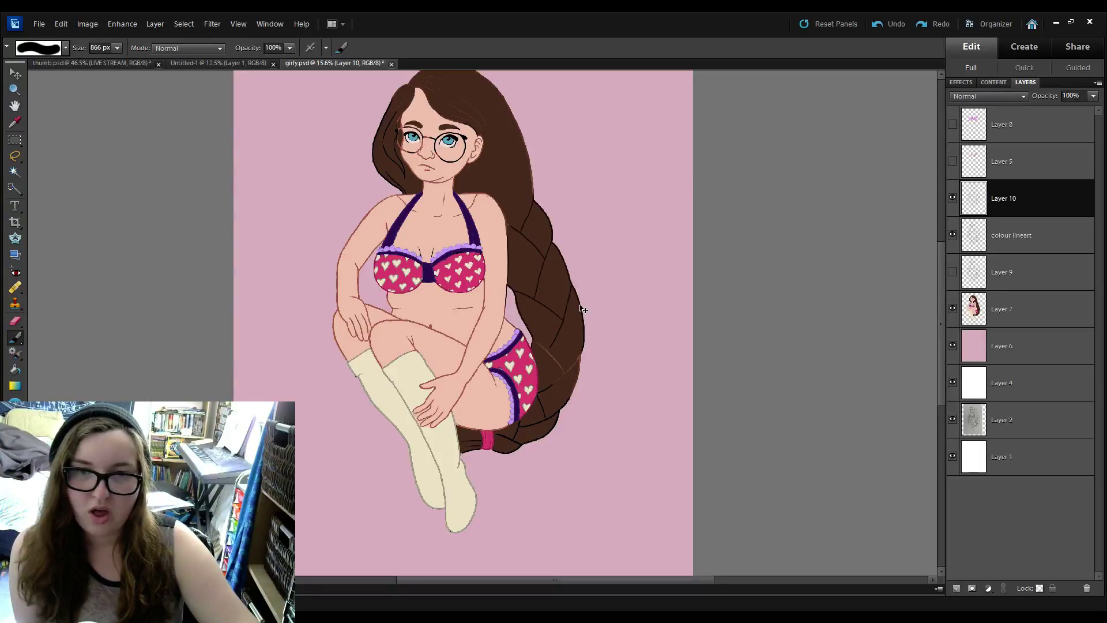
key(ctrl+z)
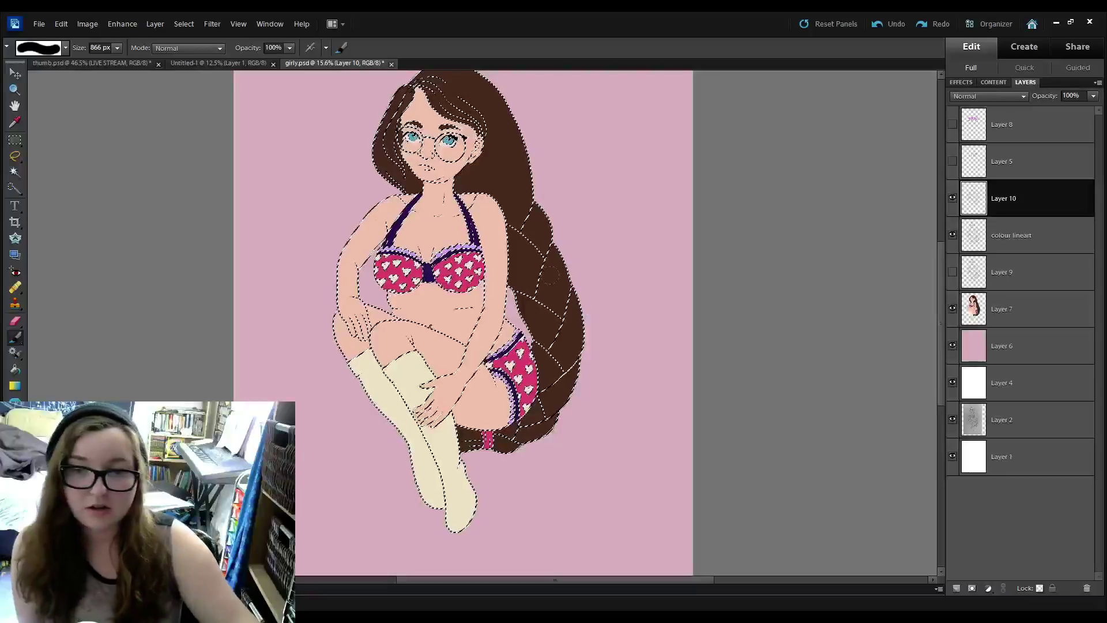
Sample the light brown braid line colour, try it on the hairline beside the glasses' outer corner, and undo that stroke.
scroll(550, 275, down, 1)
scroll(551, 276, up, 3)
scroll(550, 276, up, 6)
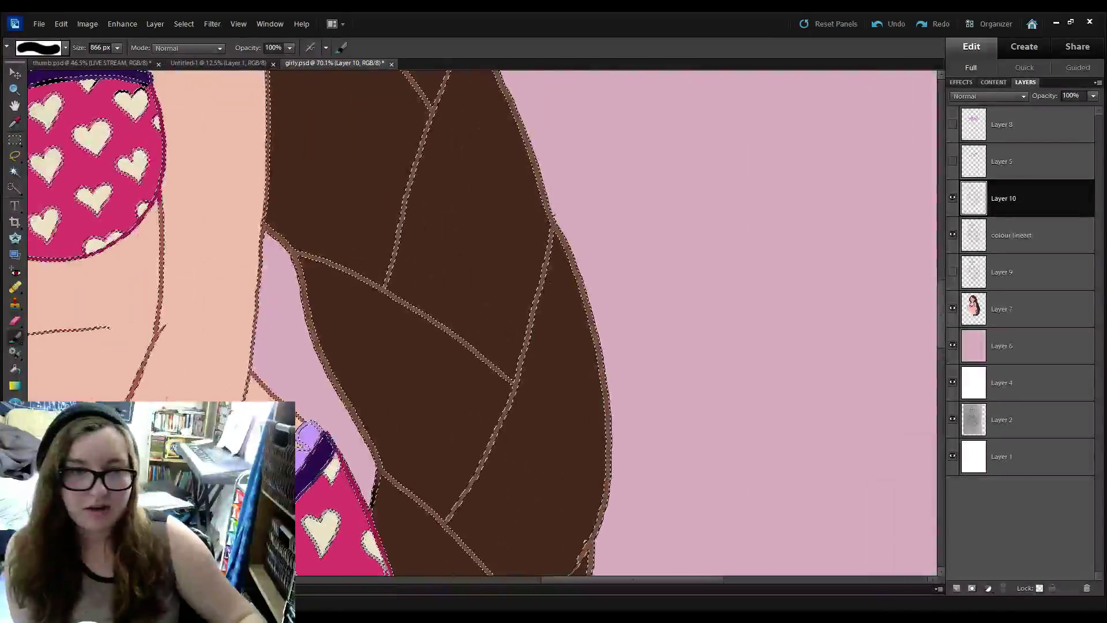
click(15, 120)
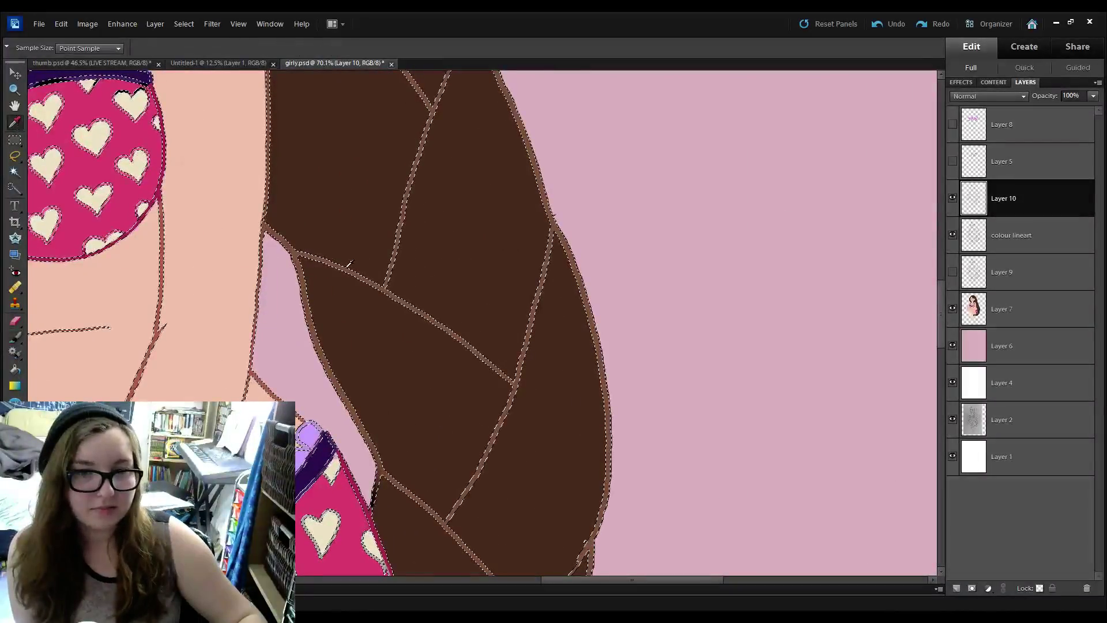
scroll(348, 264, up, 15)
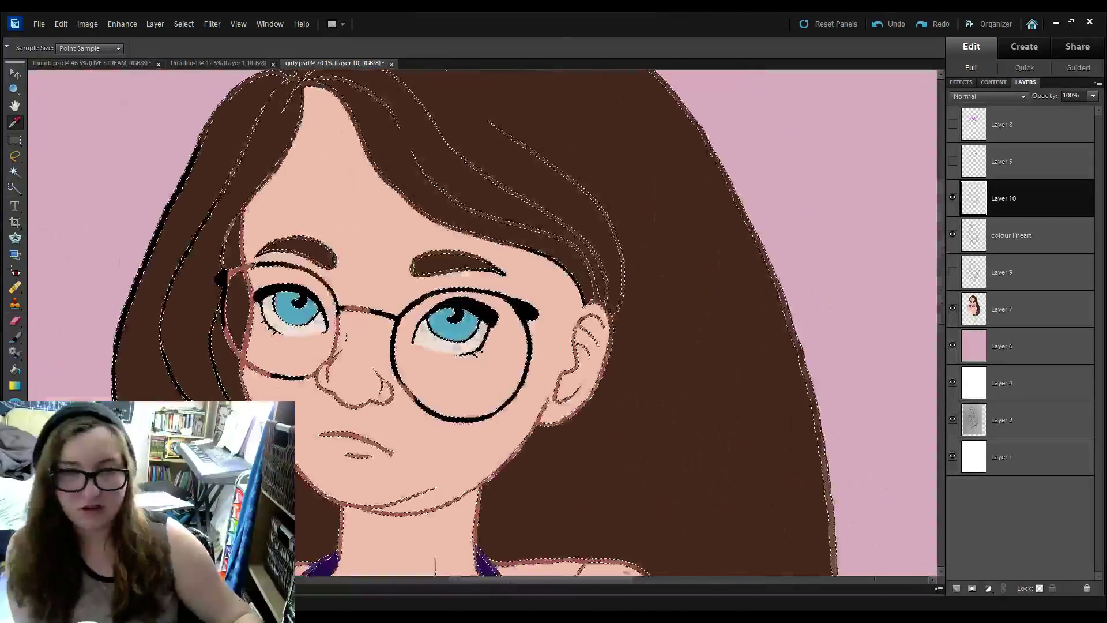
key(b)
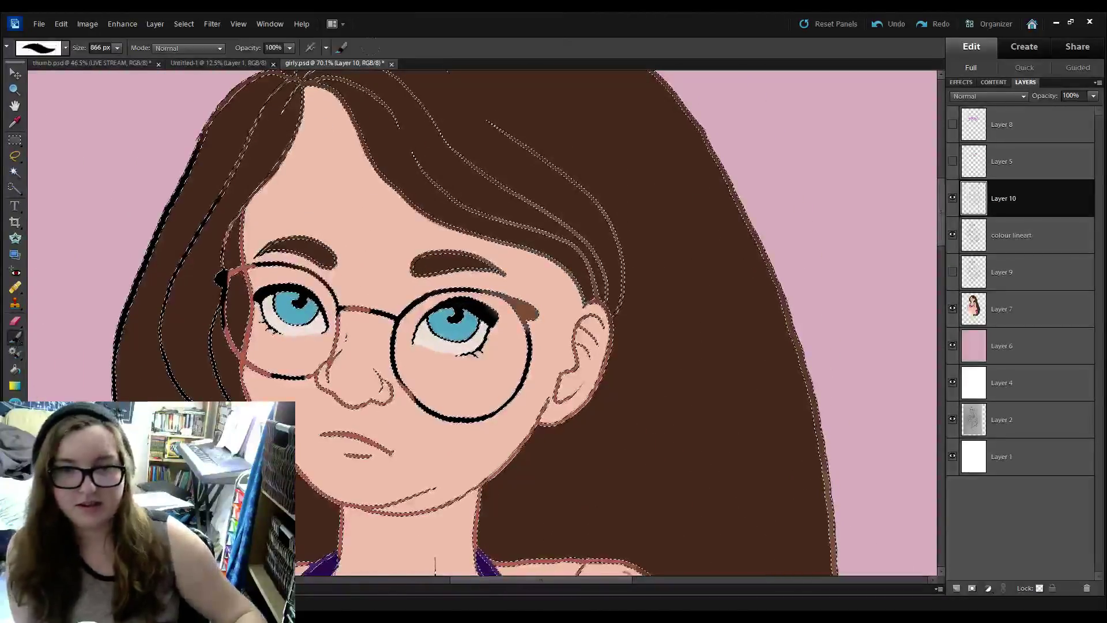
key(ctrl+z)
Reduce the brush to 75 px and paint the hairline and fringe strands above the ear light brown.
mouse_move(506, 299)
mouse_down()
mouse_move(477, 333)
mouse_move(464, 382)
mouse_up()
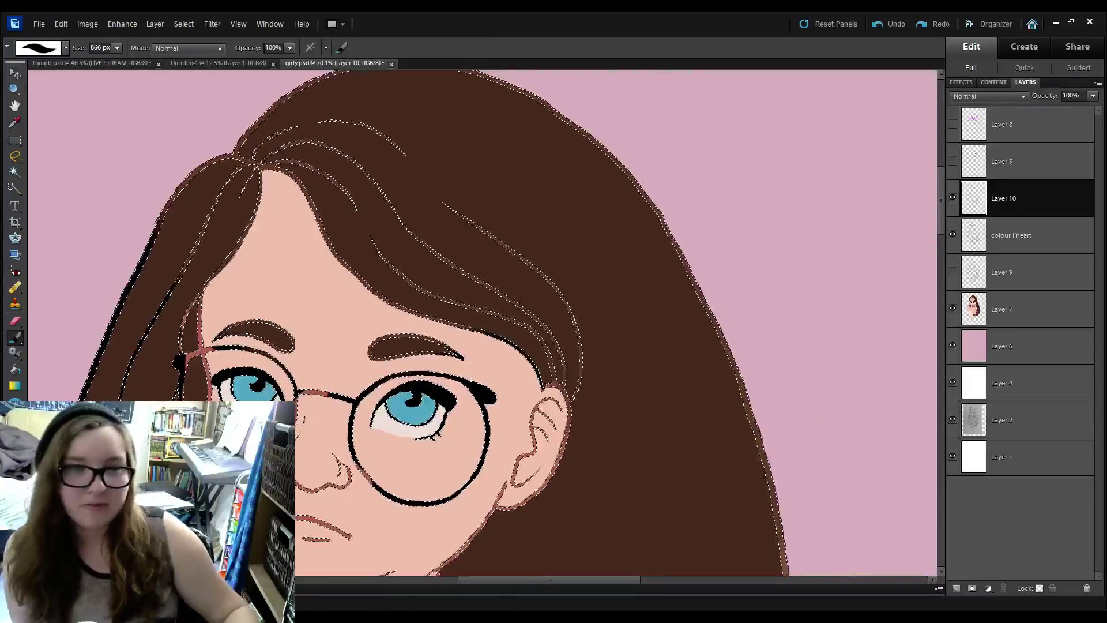
text(75)
key(Return)
mouse_move(468, 328)
mouse_down()
mouse_move(548, 370)
mouse_move(575, 345)
mouse_up()
scroll(541, 322, up, 6)
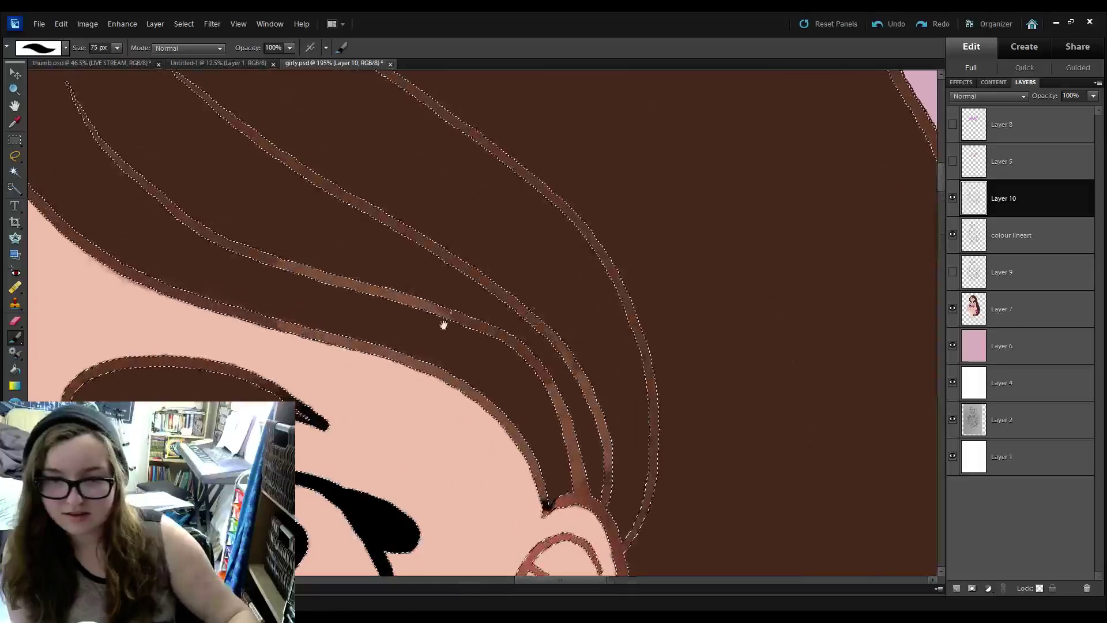
drag(443, 326, 465, 190)
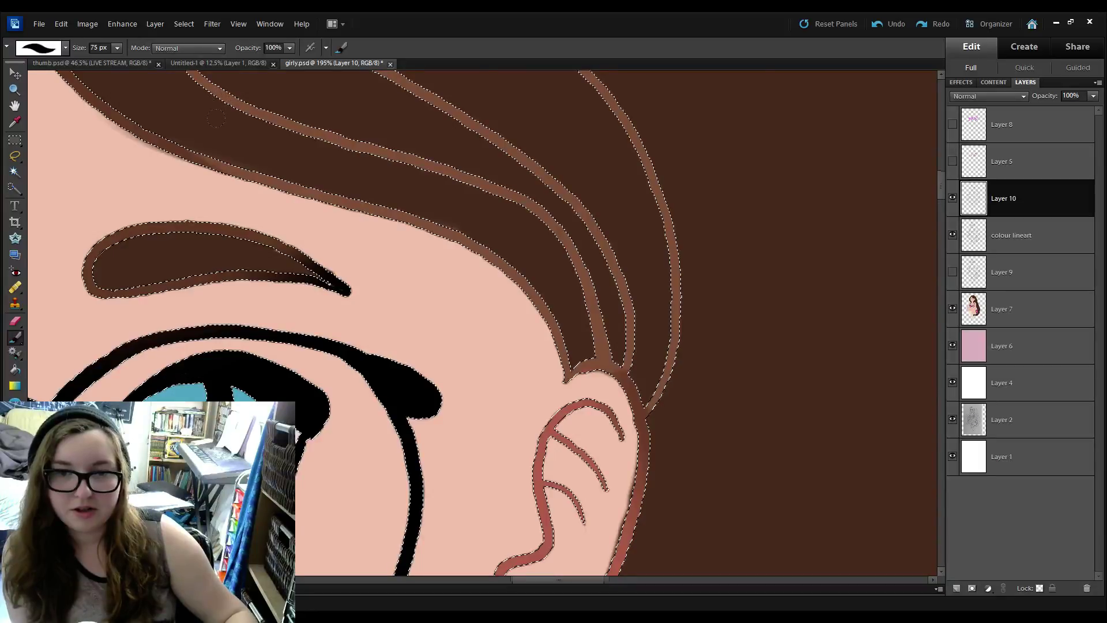
scroll(253, 152, down, 9)
Switch to a near-black line colour and paint it over the ends of the fringe strands above the ear.
key(i)
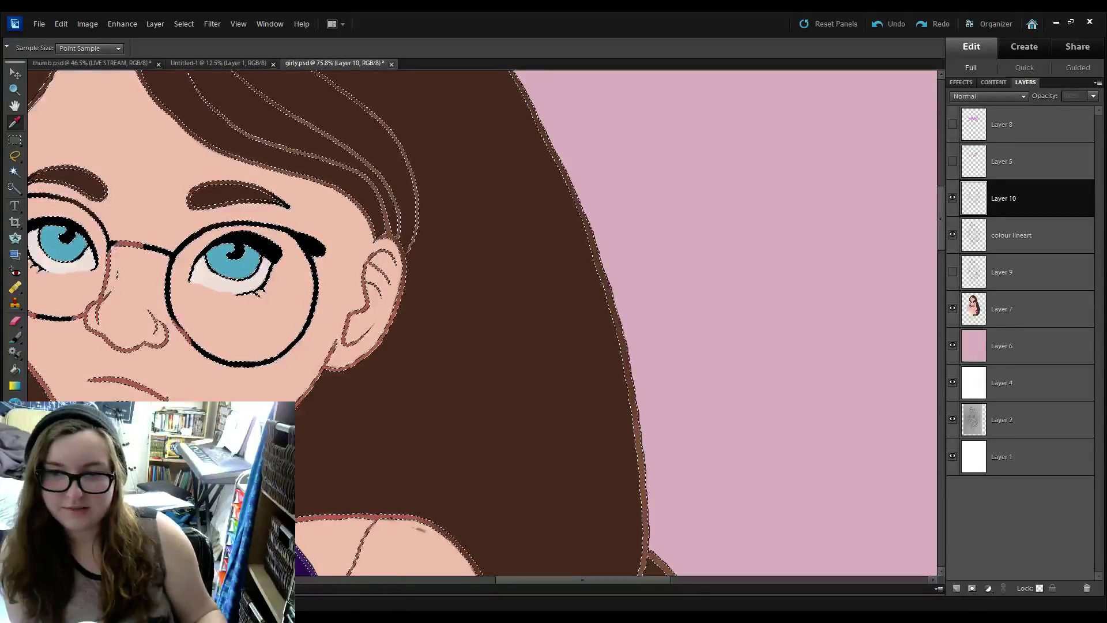
click(833, 306)
drag(286, 333, 388, 496)
drag(423, 303, 480, 359)
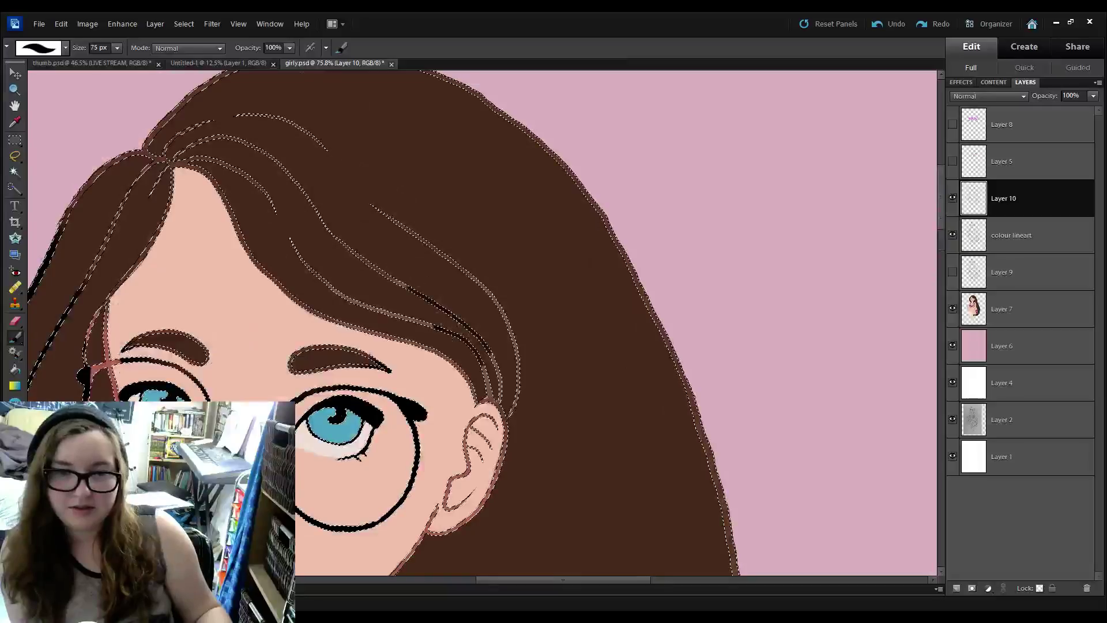
key(i)
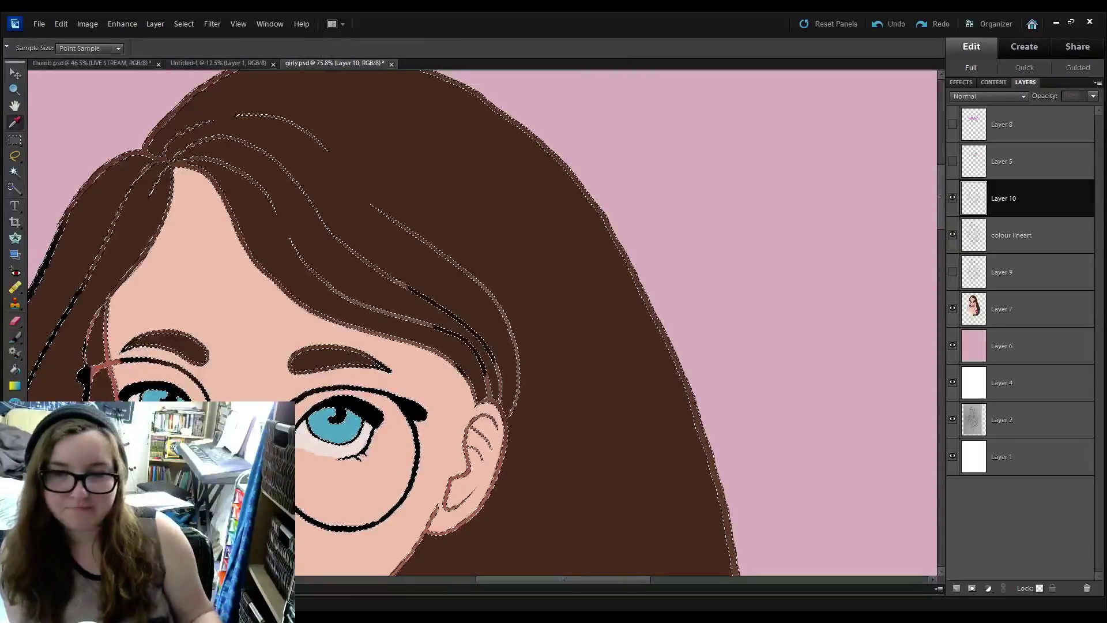
key(b)
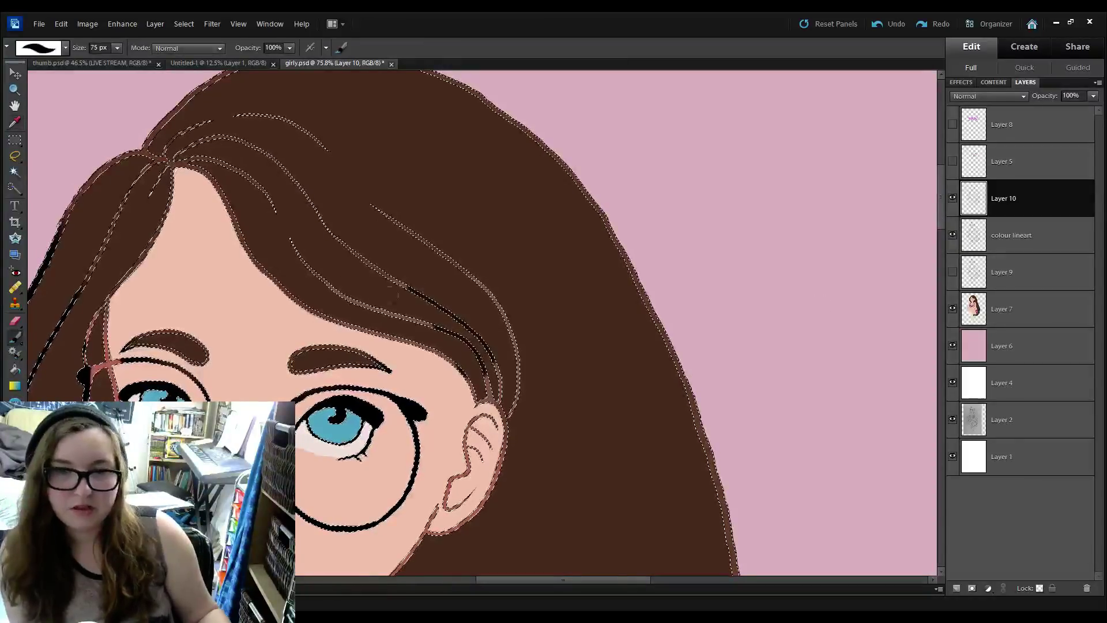
Paint the forehead hairline and the long fringe strands from the parting to the ear near-black.
drag(396, 295, 360, 255)
drag(420, 350, 488, 397)
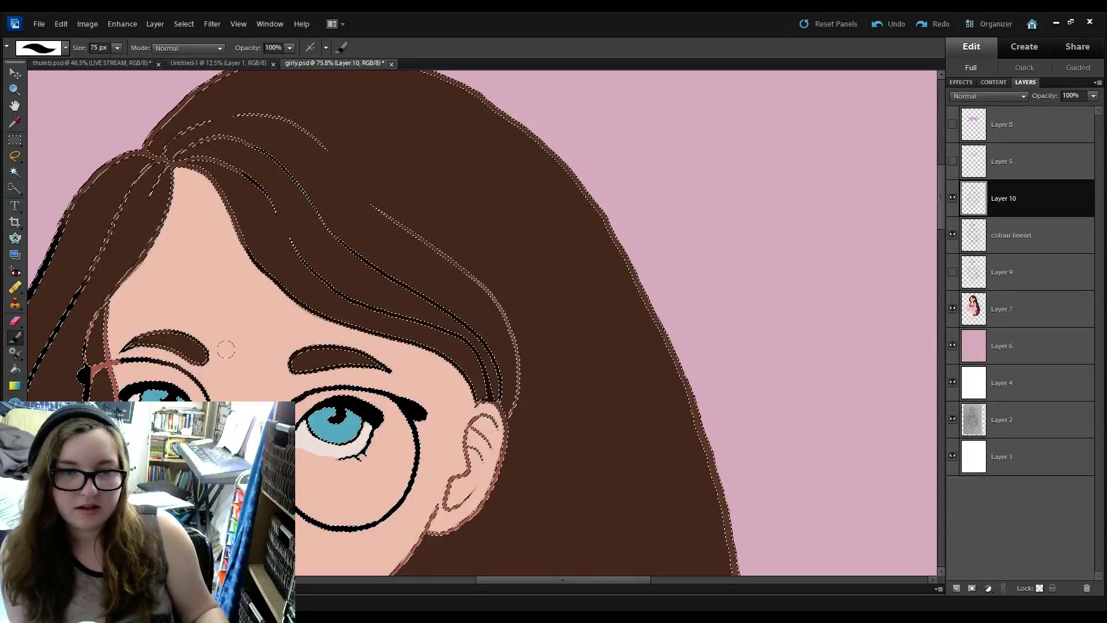
drag(225, 349, 176, 364)
drag(193, 169, 244, 243)
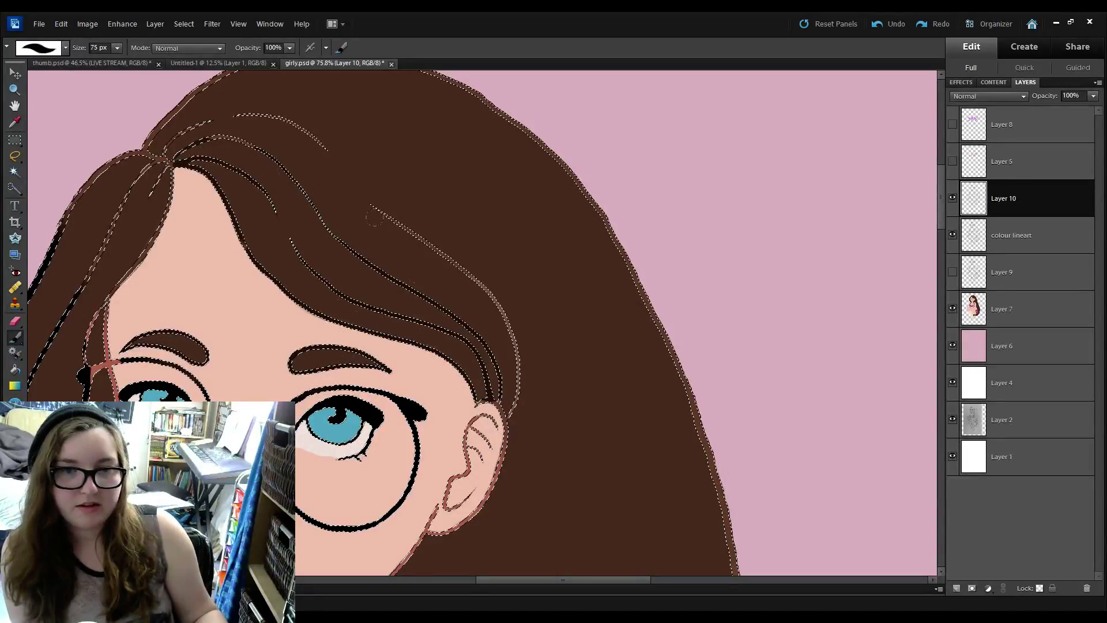
drag(375, 217, 512, 350)
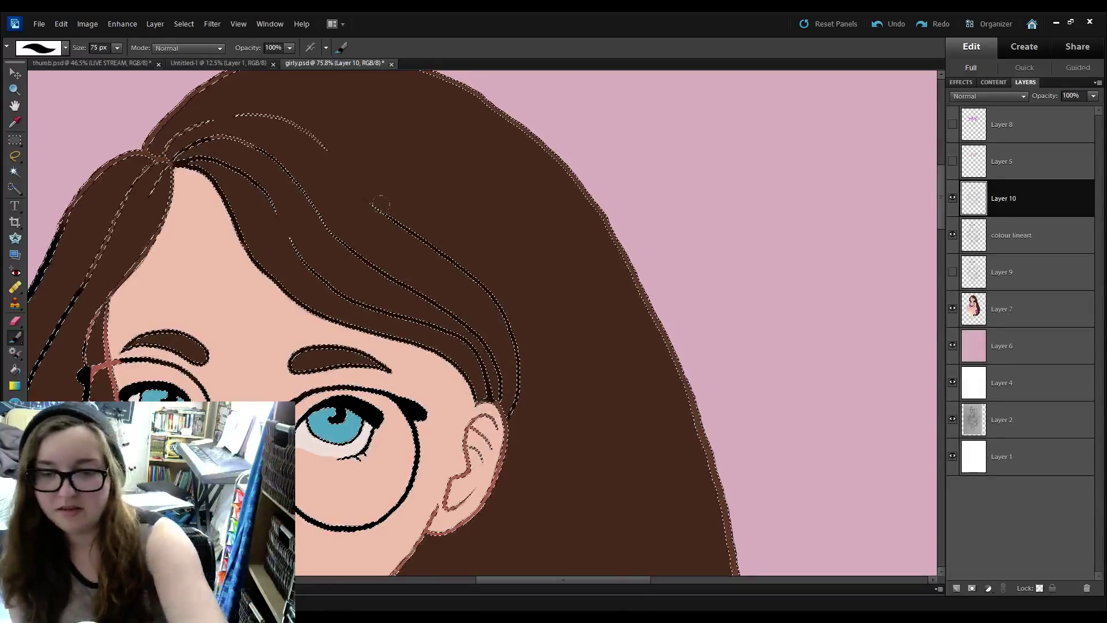
Paint the outer hair outline near-black over the crown and down the side of the head.
drag(283, 142, 388, 229)
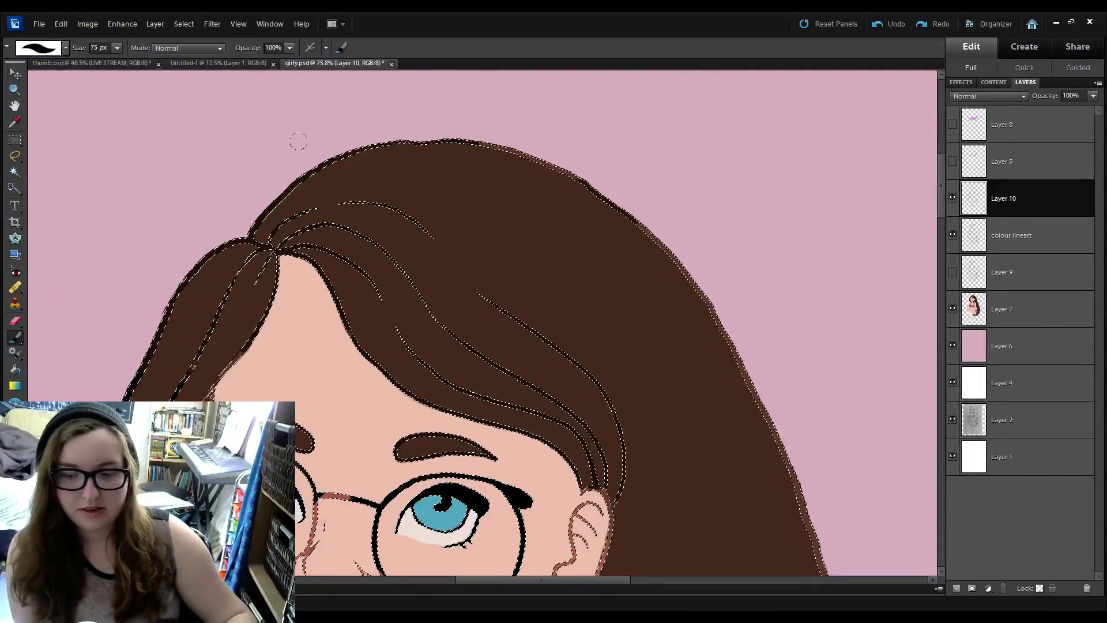
drag(583, 180, 476, 143)
drag(583, 328, 560, 209)
drag(725, 259, 587, 63)
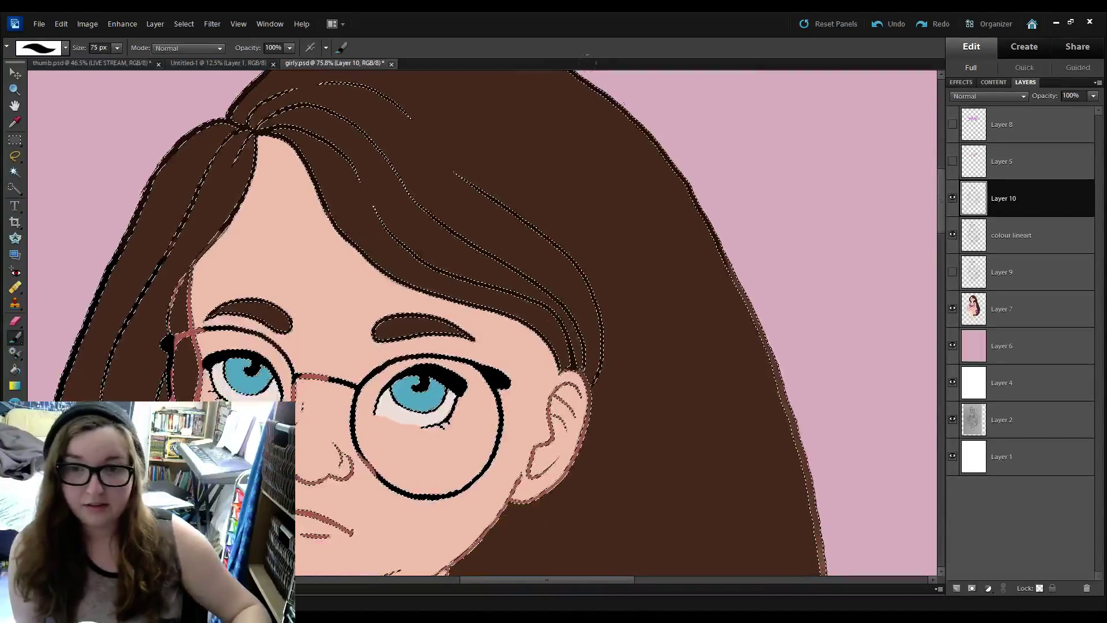
scroll(751, 286, up, 1)
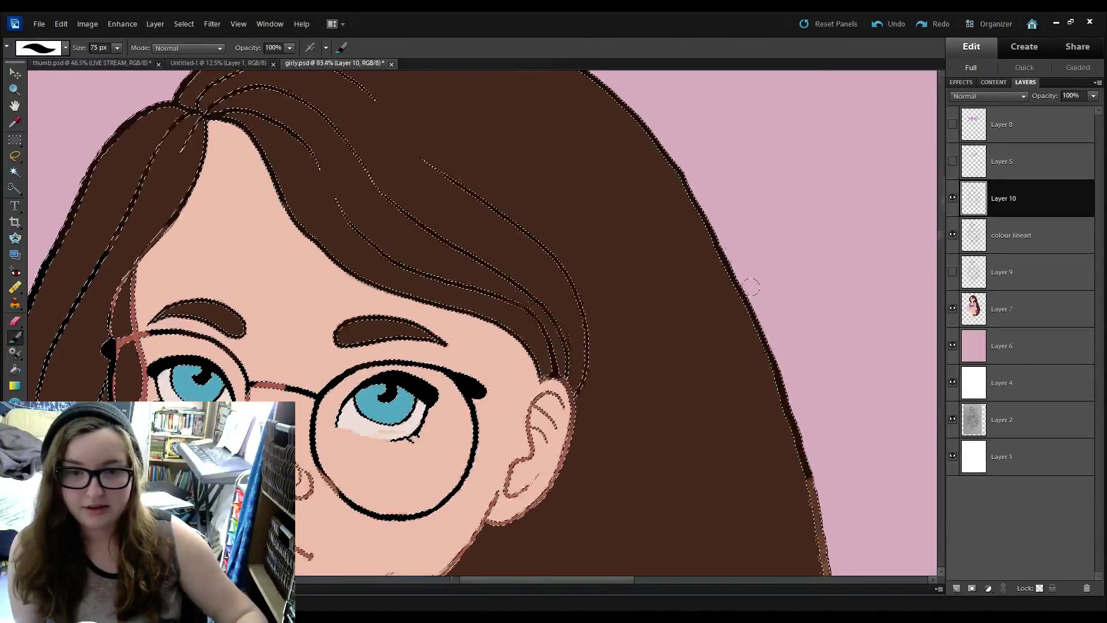
Continue the near-black line down the outer hair edge and over the uppermost braid section.
scroll(751, 286, down, 8)
drag(795, 461, 676, 201)
drag(665, 118, 683, 223)
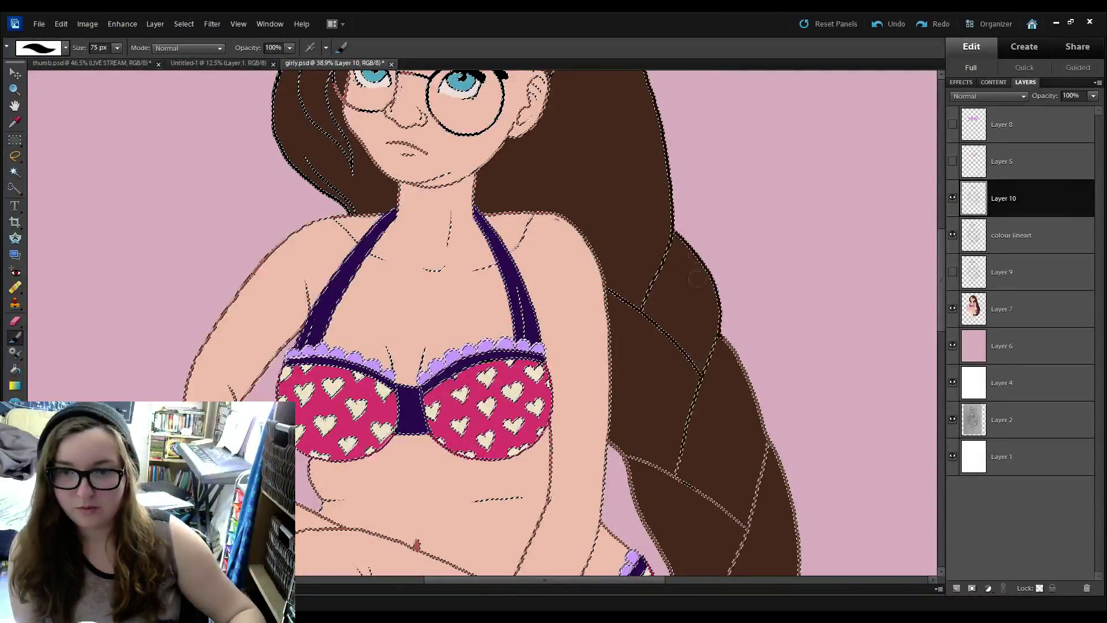
scroll(697, 279, down, 5)
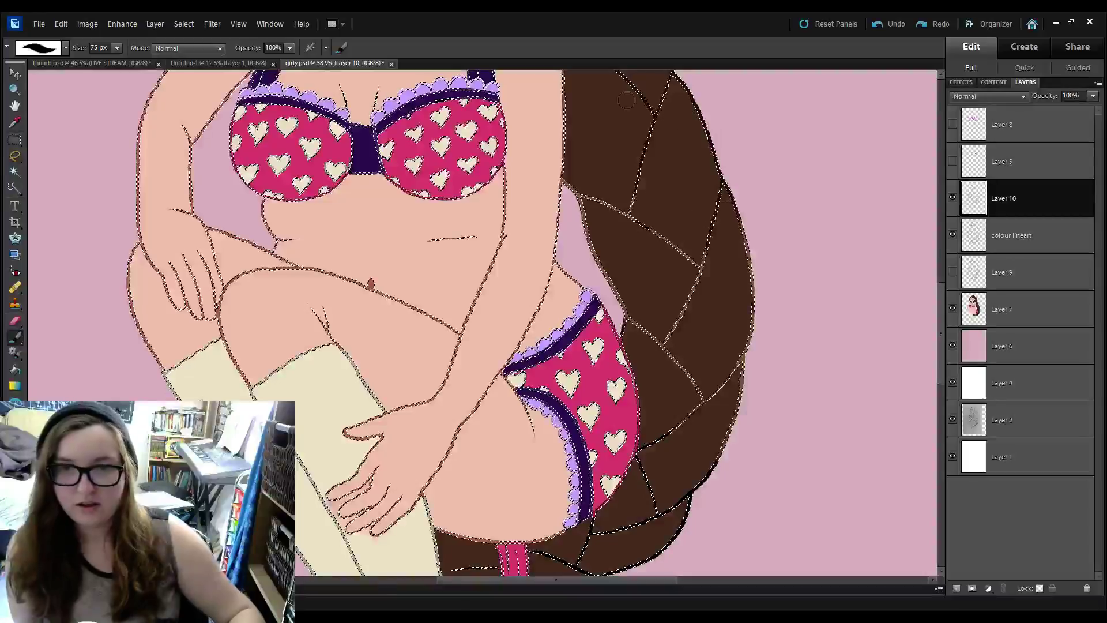
Enlarge the brush to 250 px and paint the remaining braid outlines and crossing strands near-black down to the hair tie.
double_click(99, 48)
text(250)
key(Return)
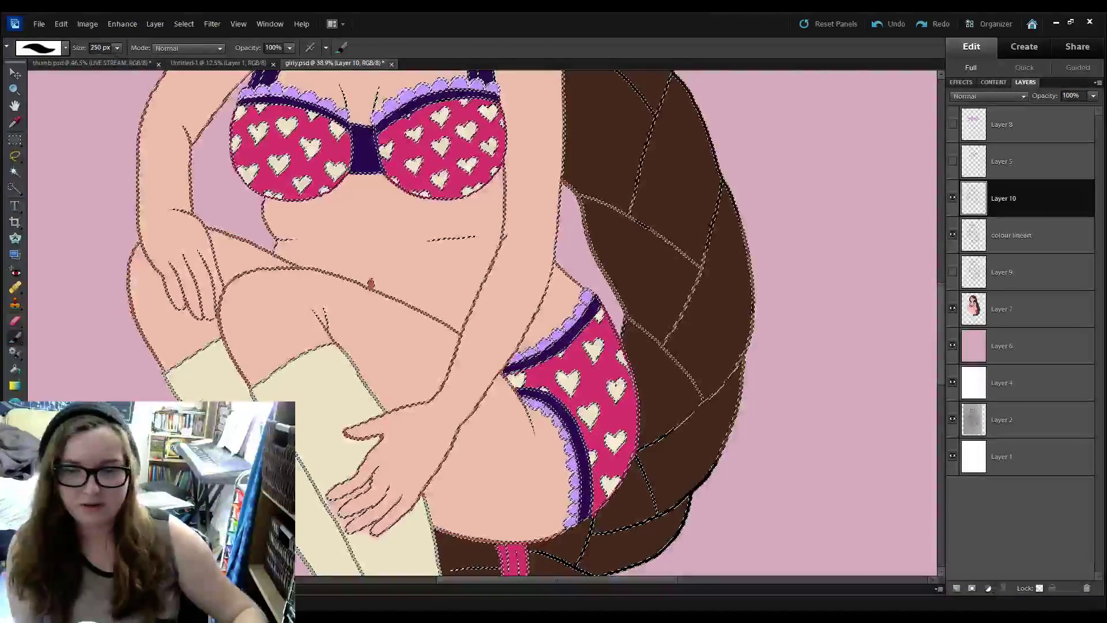
scroll(481, 323, down, 2)
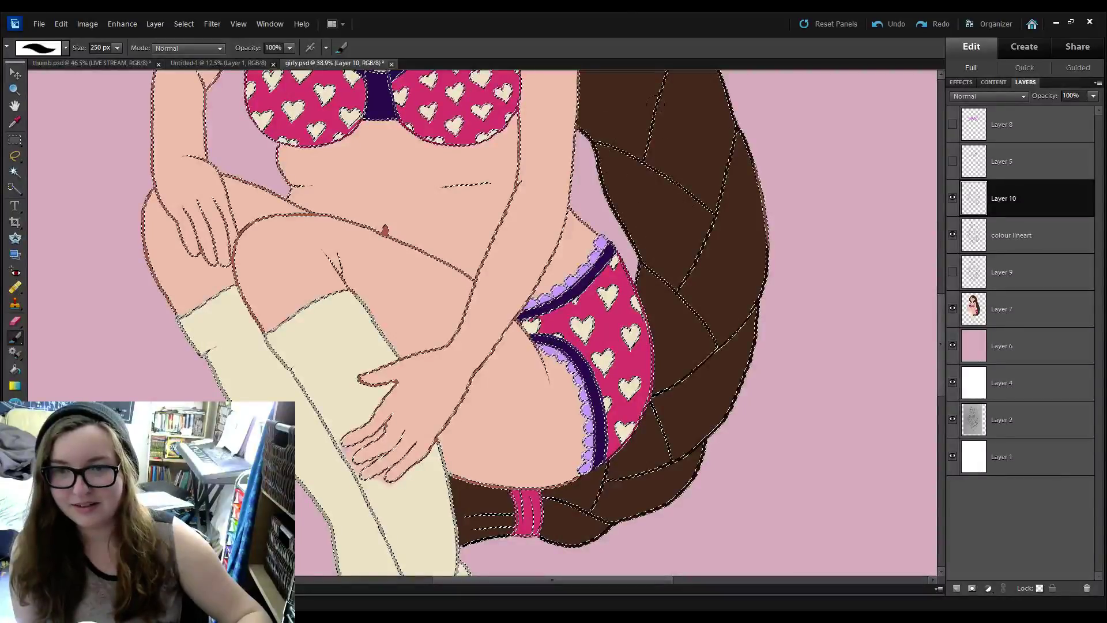
scroll(657, 104, up, 3)
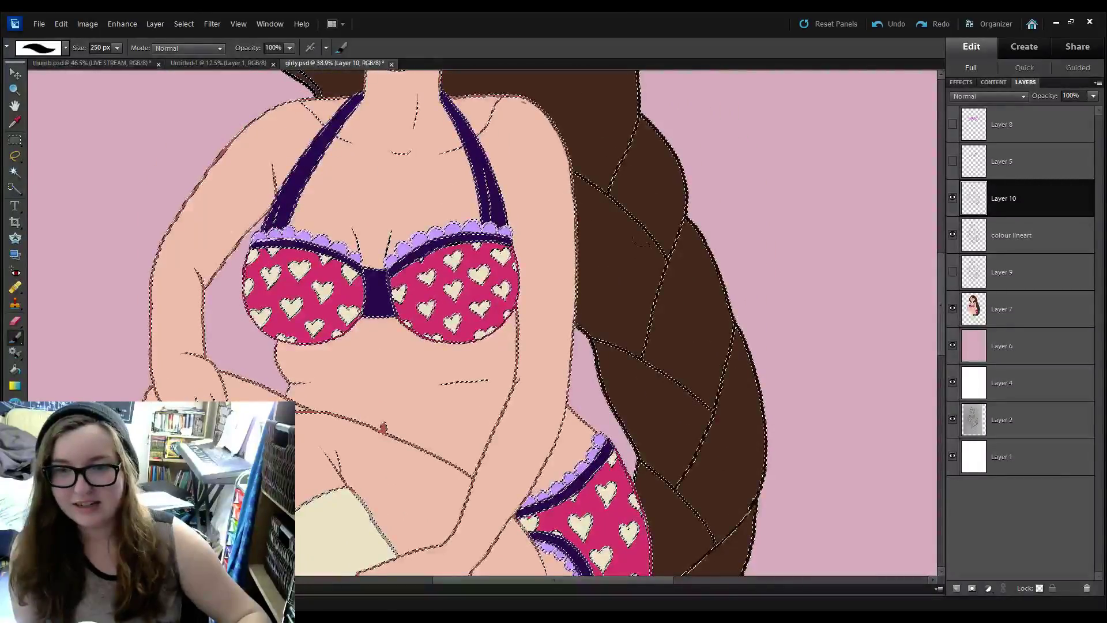
scroll(542, 323, up, 4)
scroll(631, 165, up, 4)
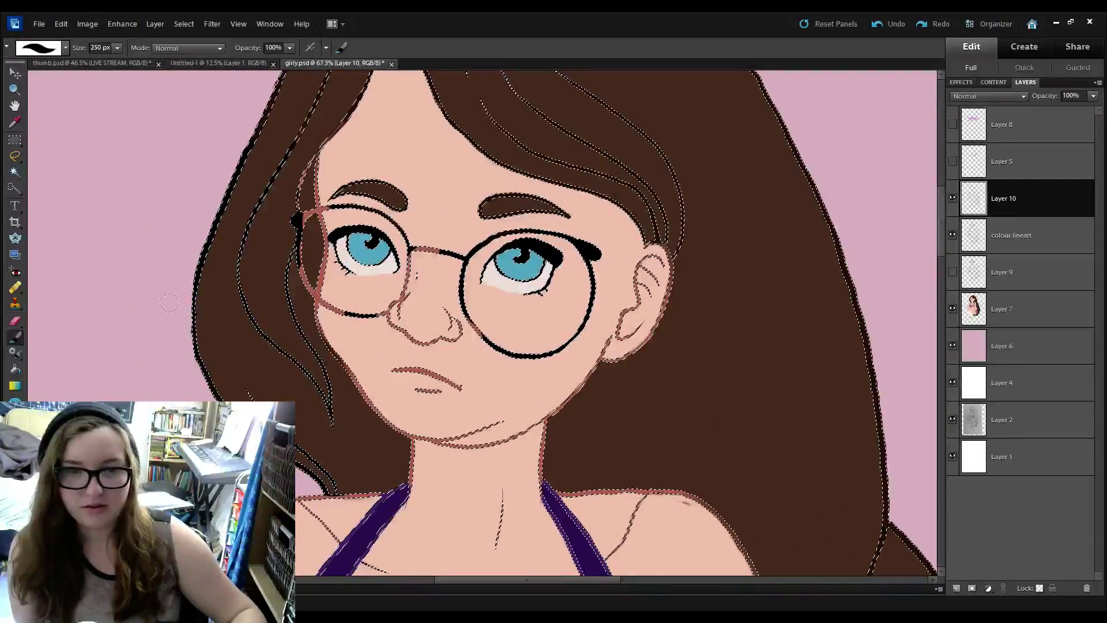
Reduce the brush to 79 px and paint the reddish parts of the glasses frame and bridge black.
scroll(162, 245, up, 1)
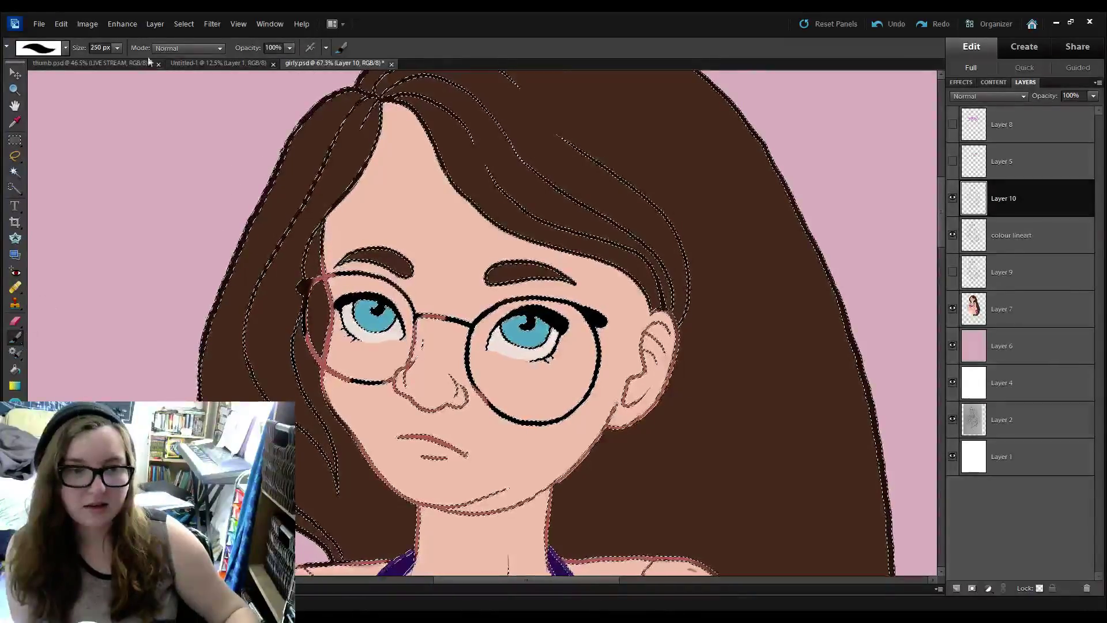
drag(117, 48, 104, 56)
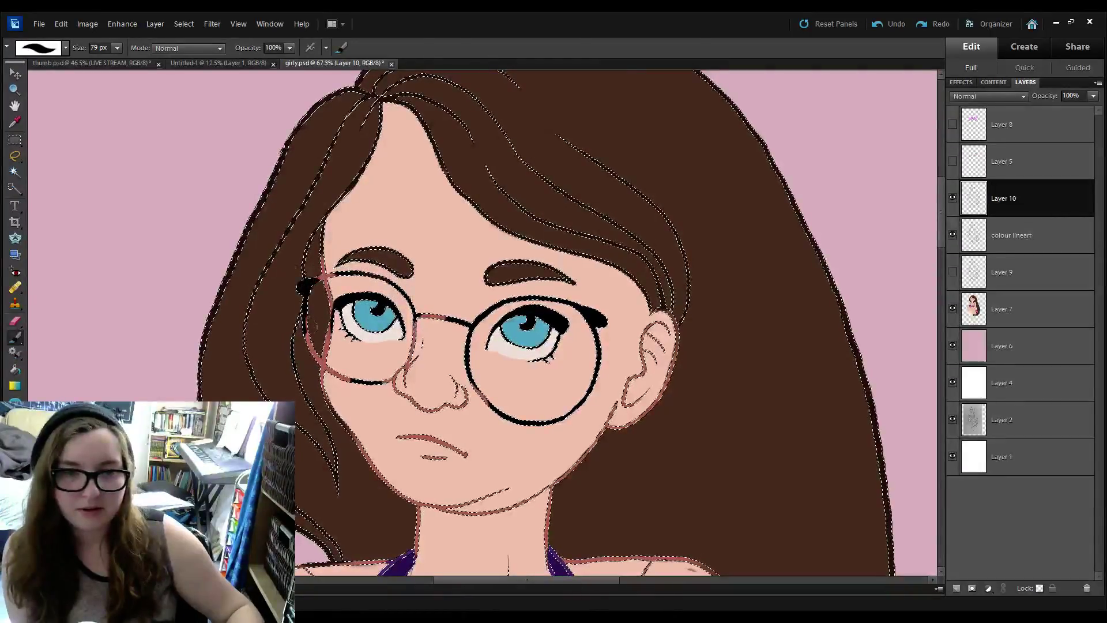
drag(313, 327, 314, 350)
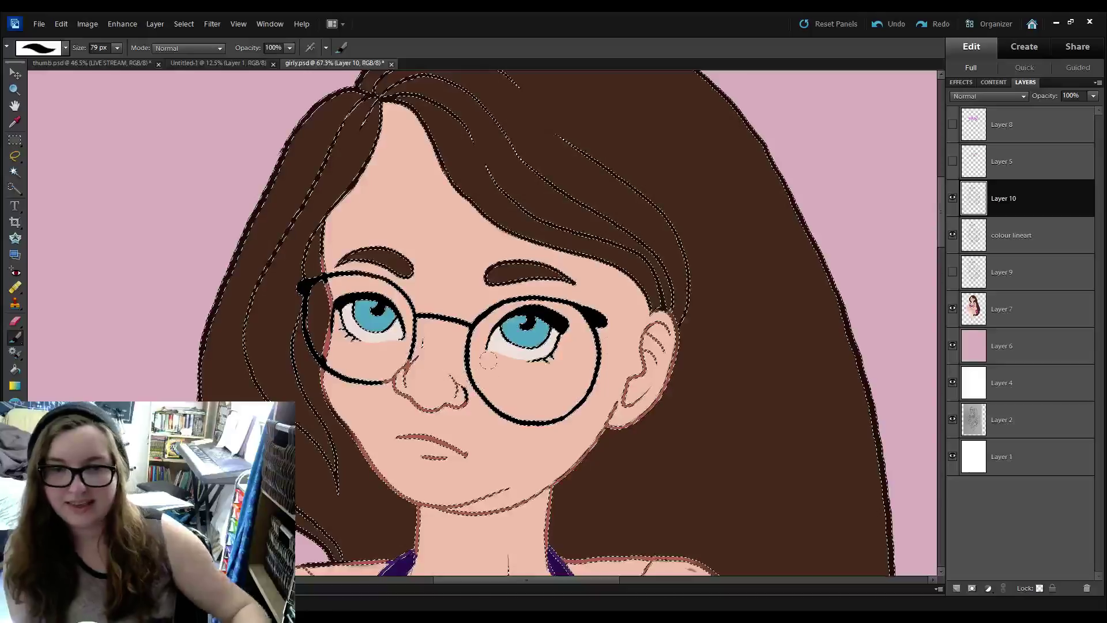
Switch to a dark teal line colour and paint the pupils and iris outlines of both eyes.
key(i)
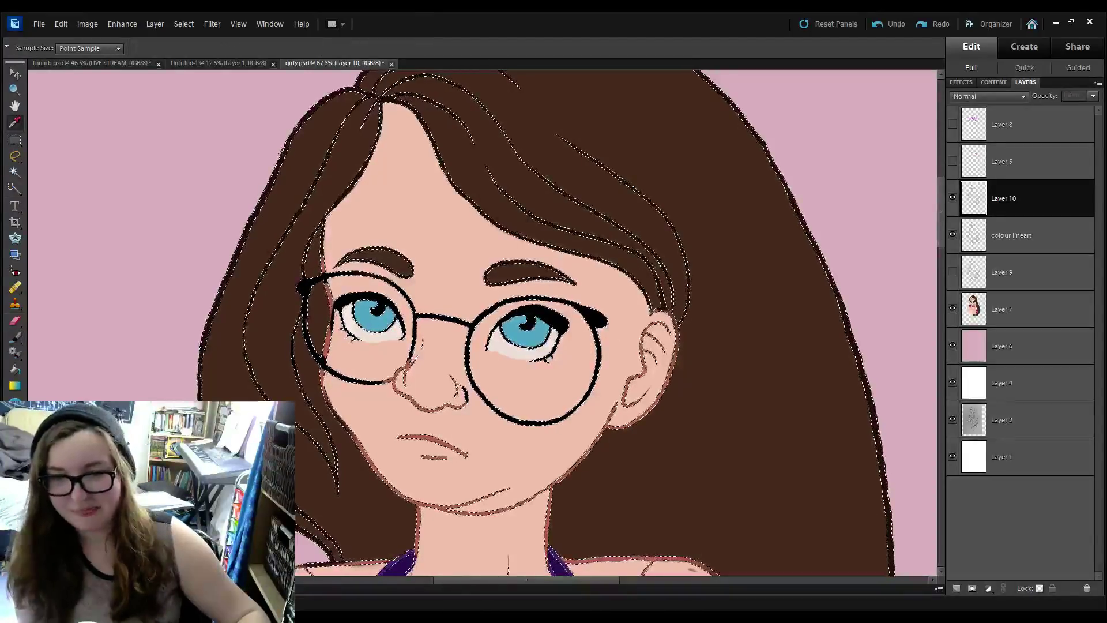
key(b)
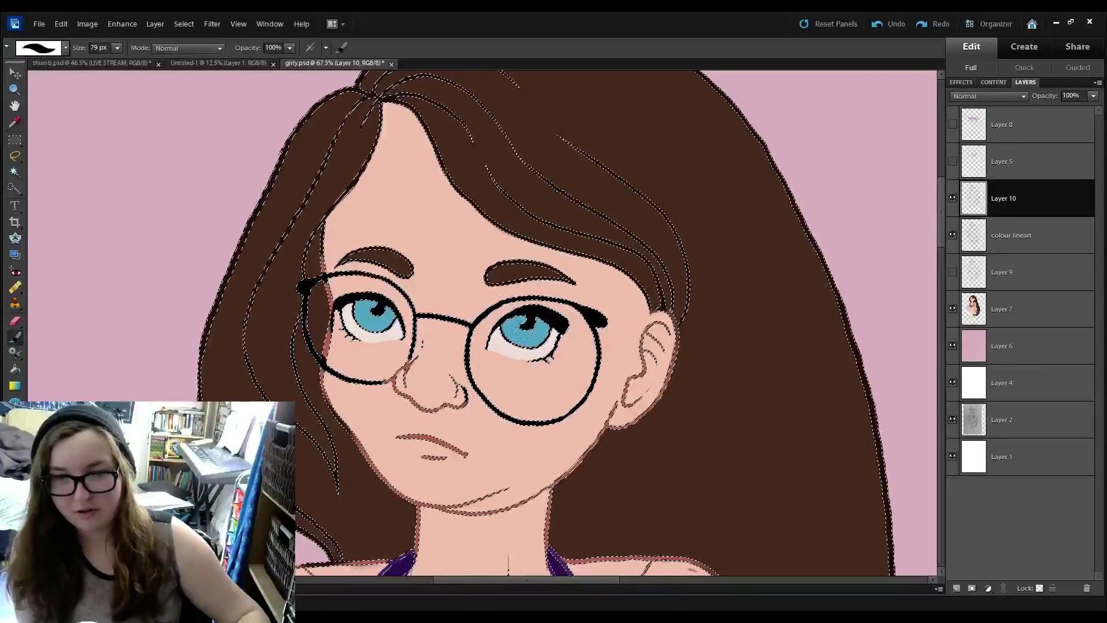
scroll(533, 334, up, 5)
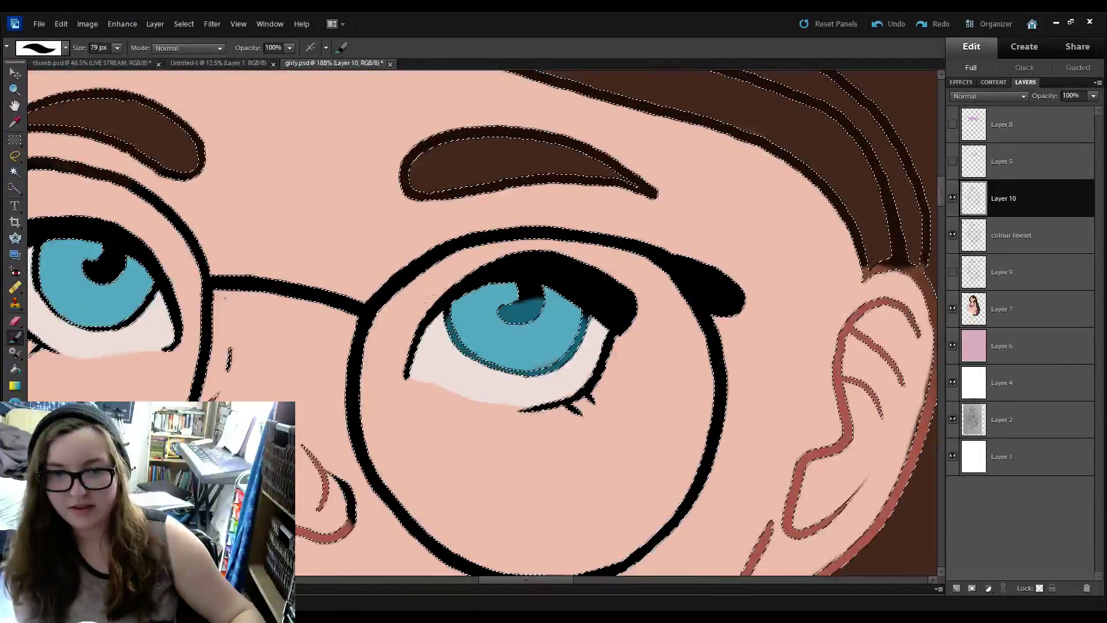
drag(356, 382, 696, 341)
drag(457, 227, 438, 227)
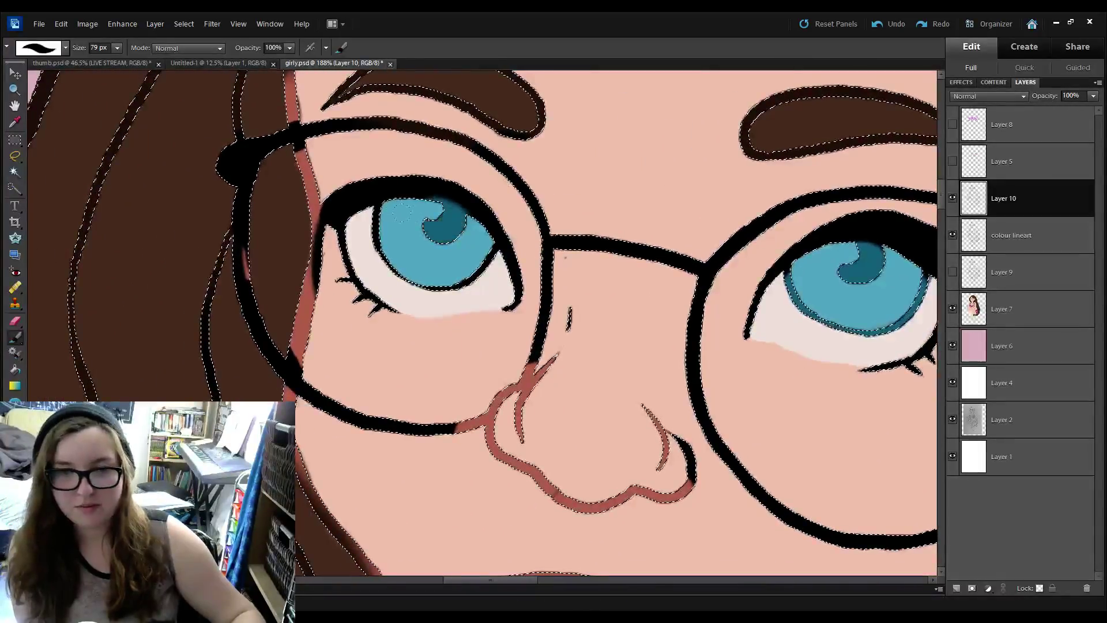
scroll(365, 203, down, 2)
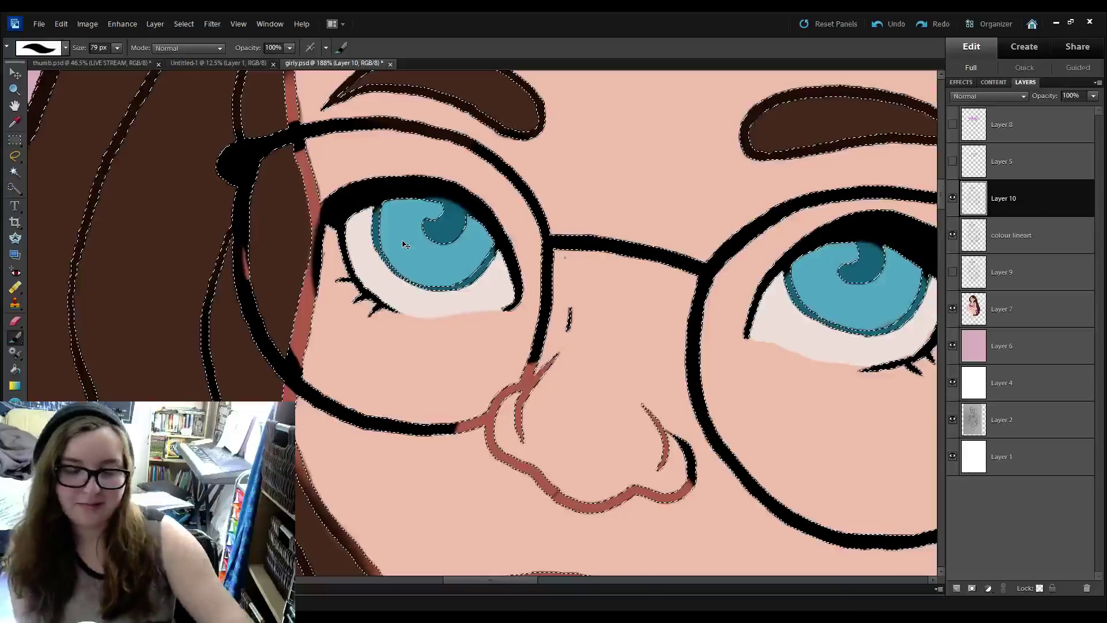
Hide the colour lineart layer, check the recoloured lines without the selection, and restore the selection.
scroll(368, 204, down, 8)
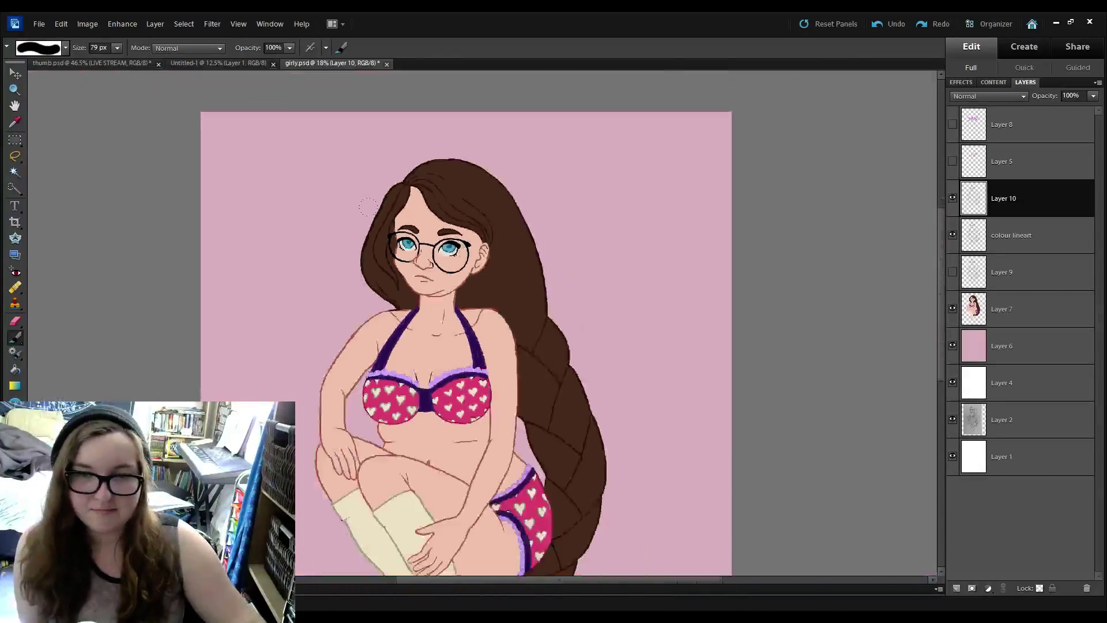
scroll(368, 207, up, 2)
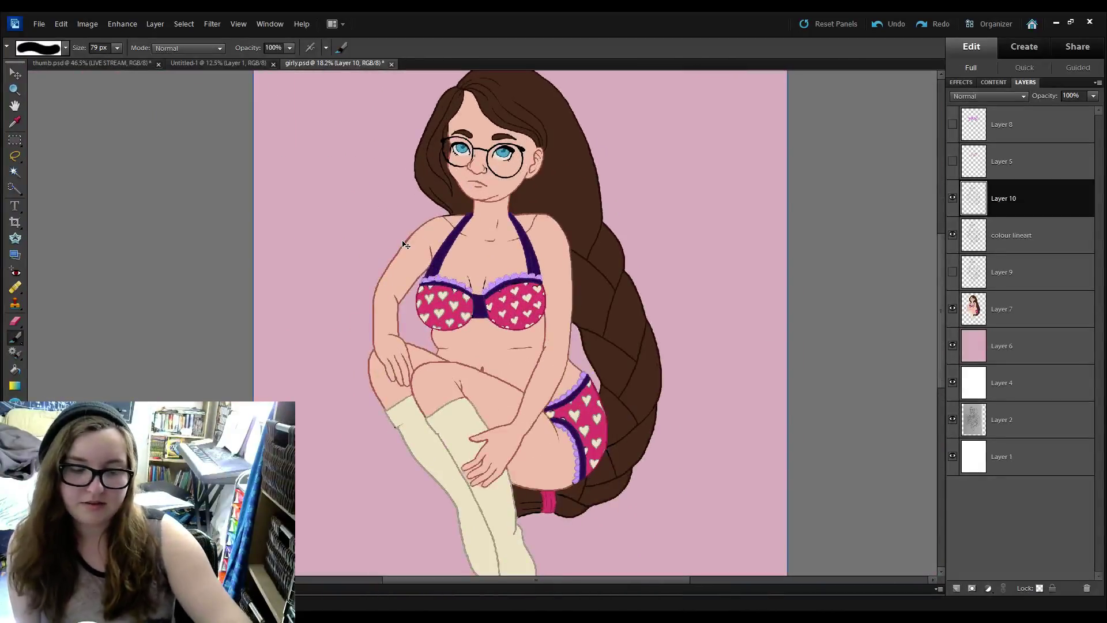
key(ctrl+h)
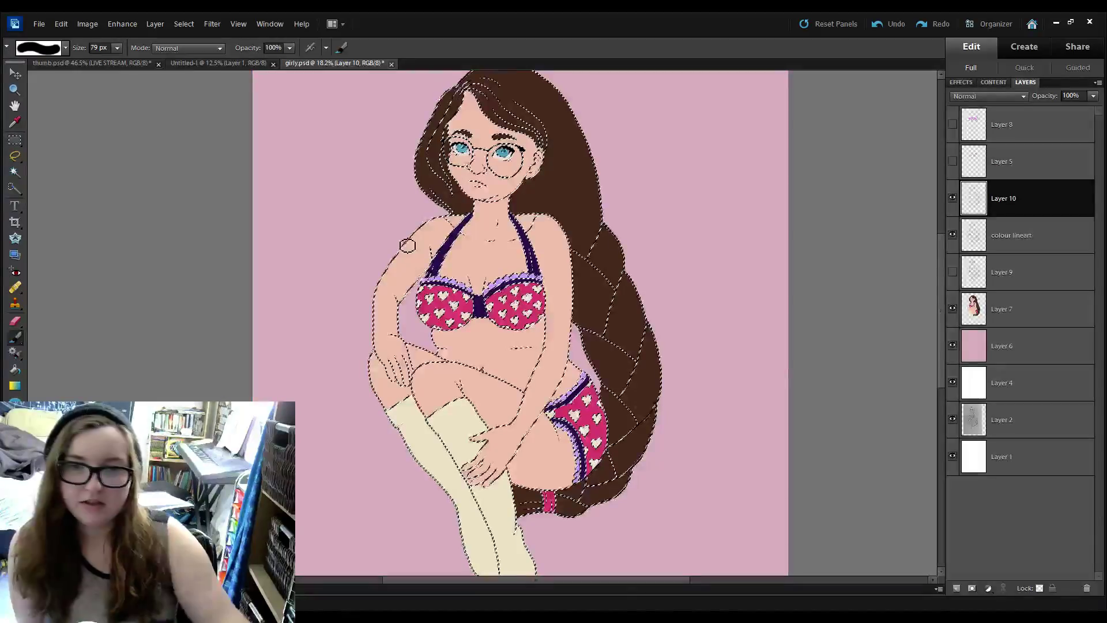
click(953, 235)
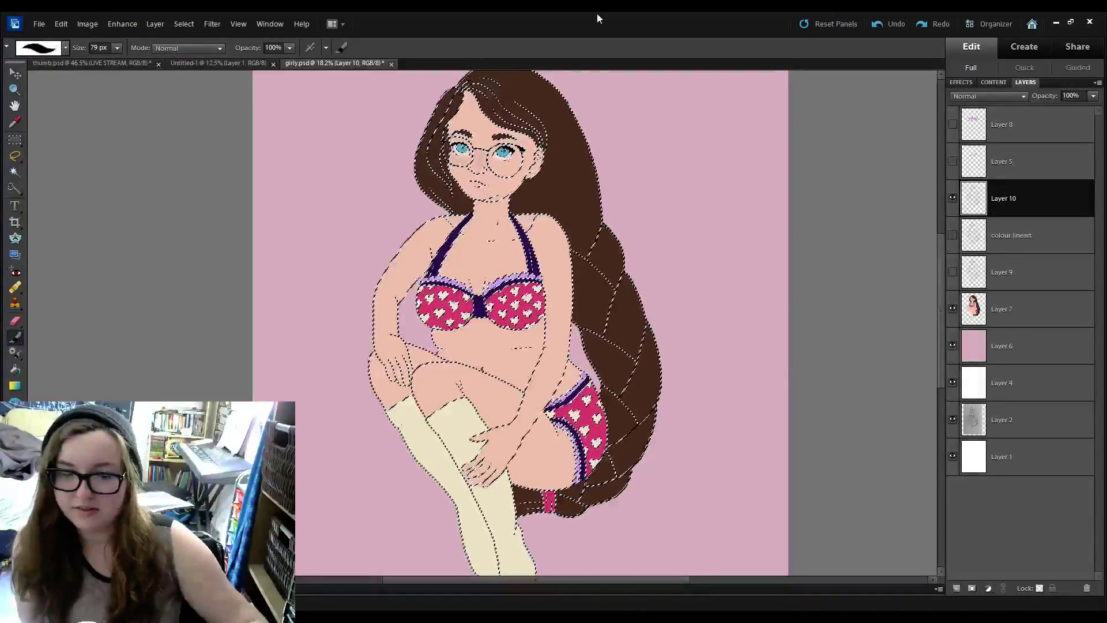
key(ctrl+d)
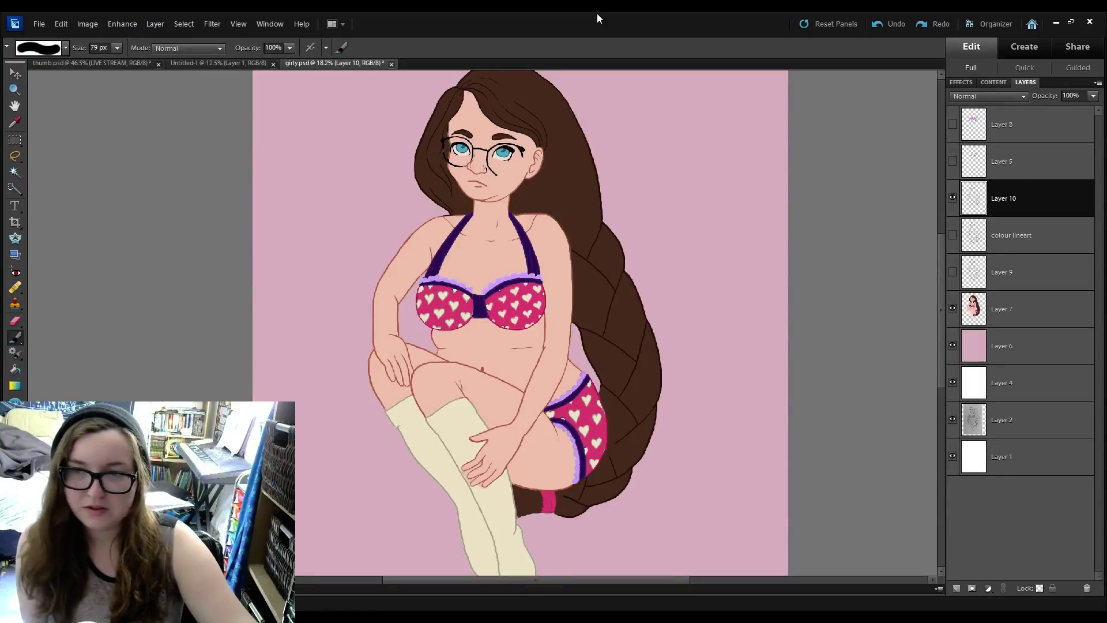
key(ctrl+shift+d)
Switch to the reddish skin line colour, reduce the brush to 14 px, and paint over the black part of the nostril.
scroll(514, 398, up, 6)
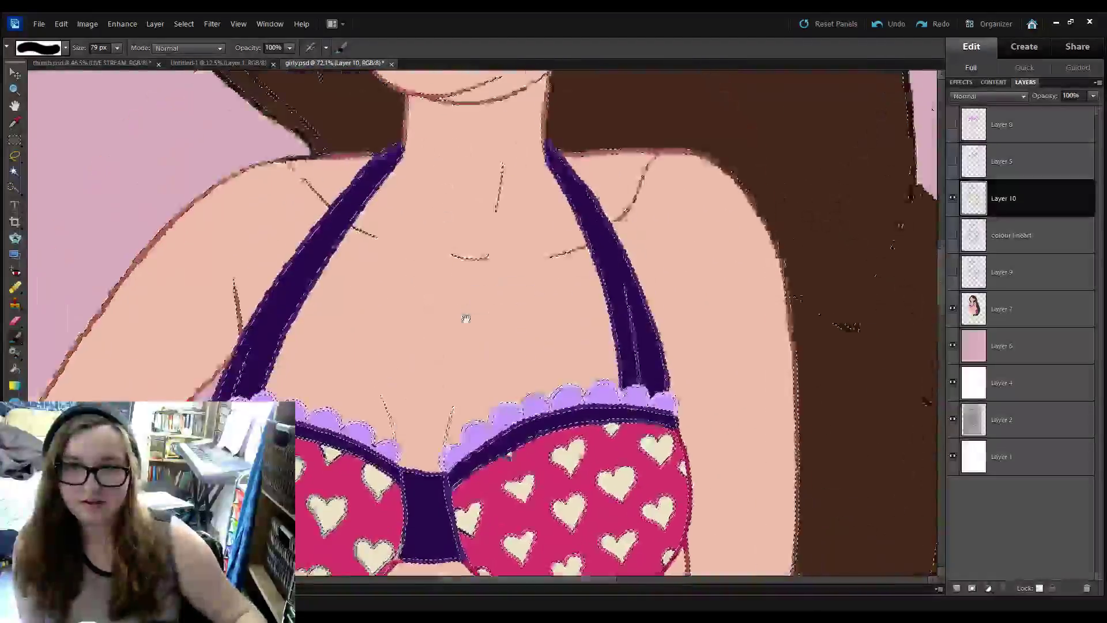
drag(467, 319, 473, 426)
scroll(474, 425, up, 3)
drag(366, 280, 424, 270)
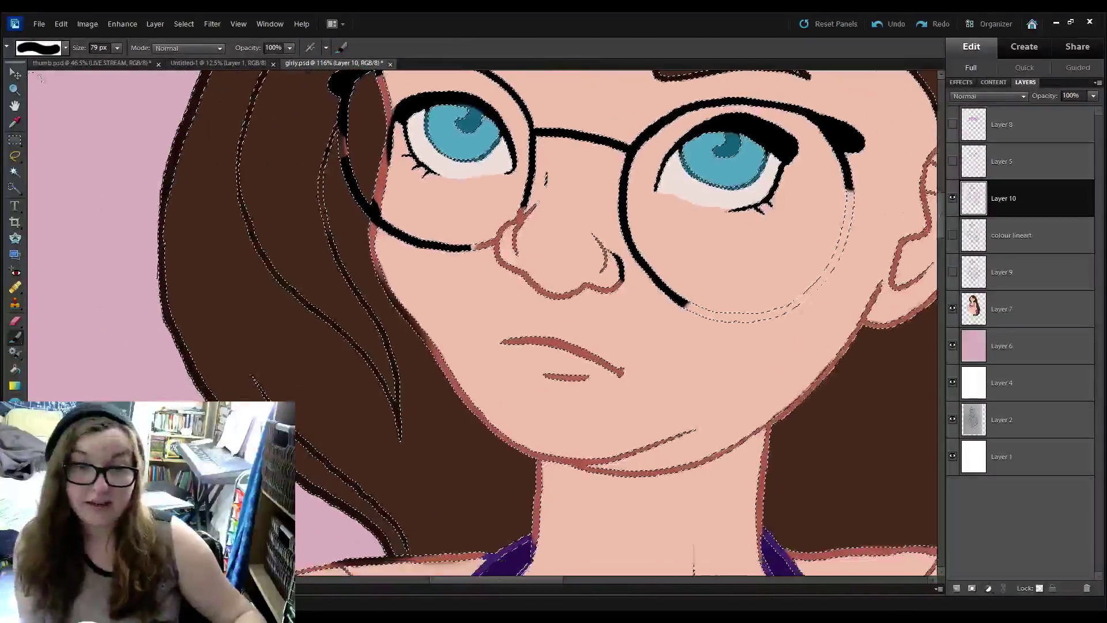
click(14, 123)
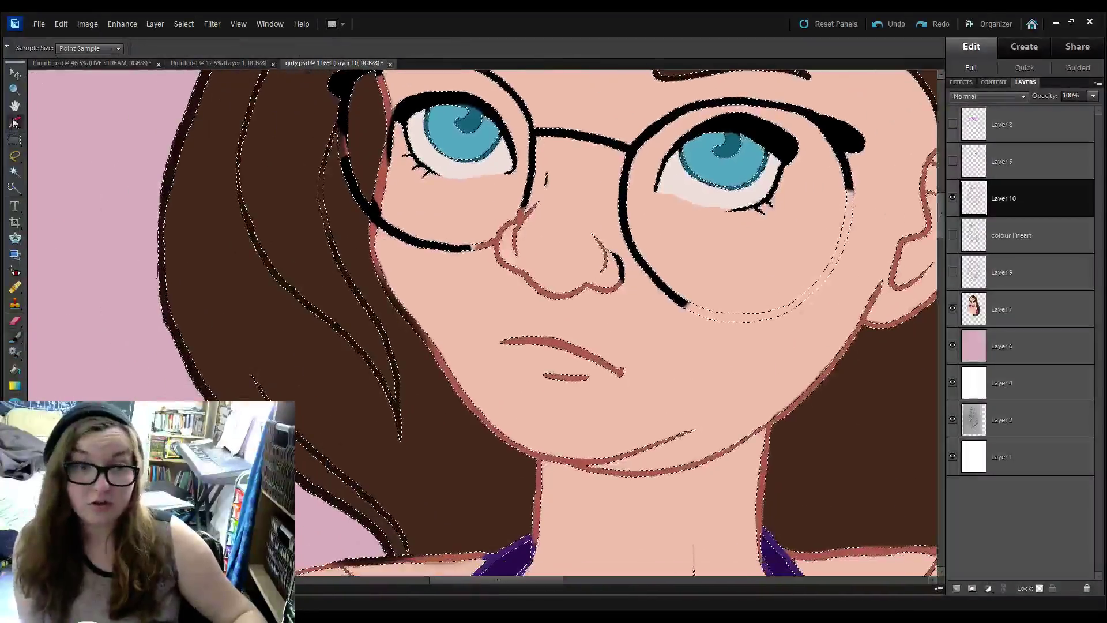
click(17, 334)
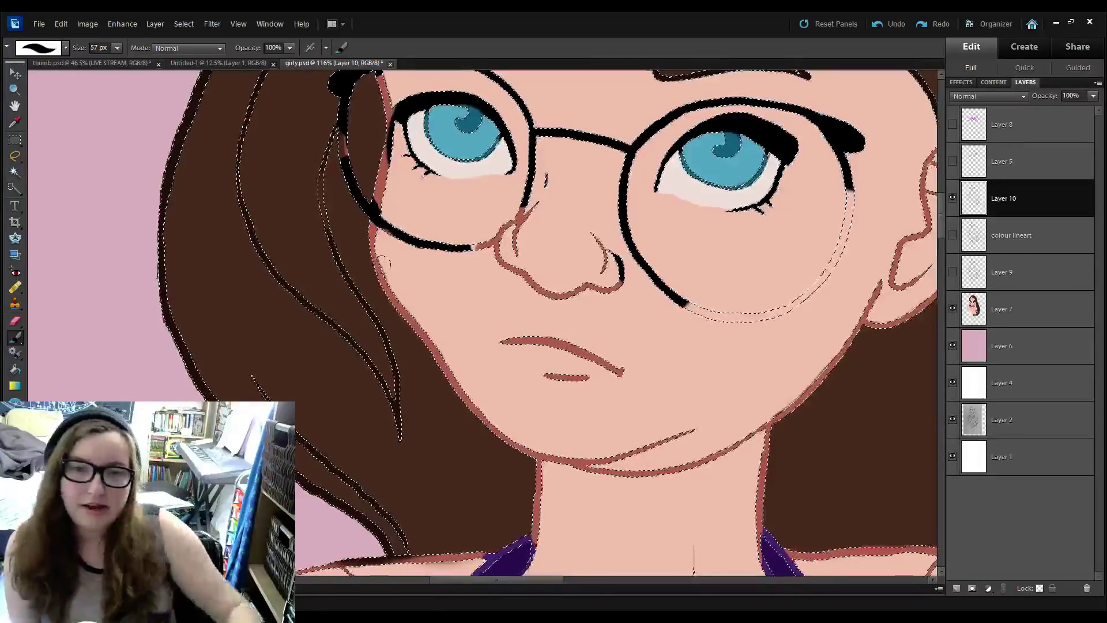
drag(79, 48, 51, 48)
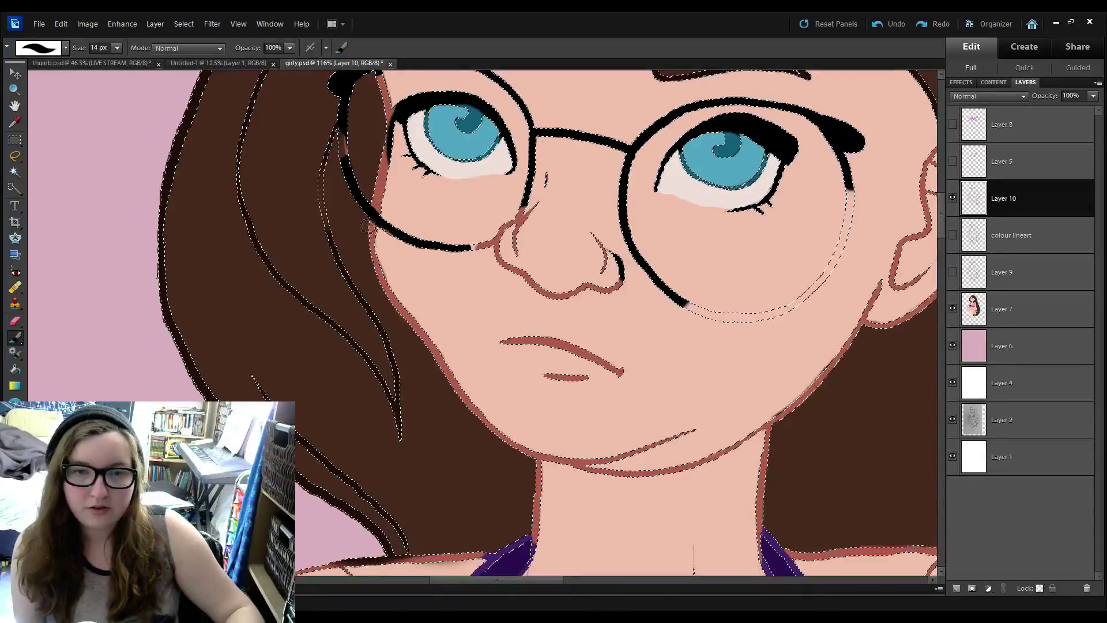
scroll(369, 226, up, 3)
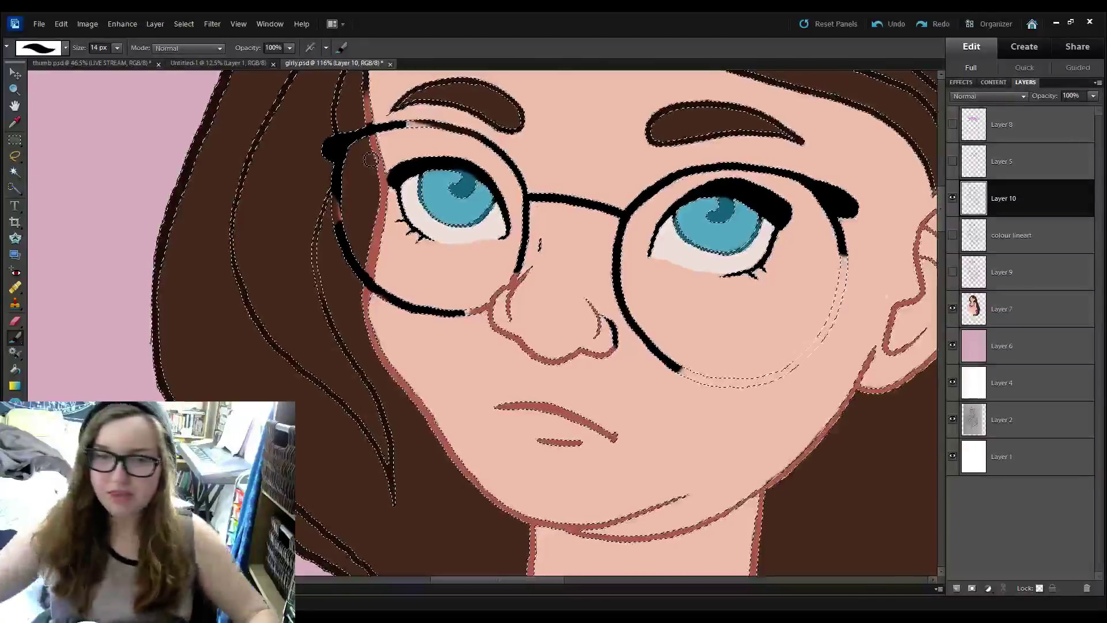
scroll(370, 160, up, 3)
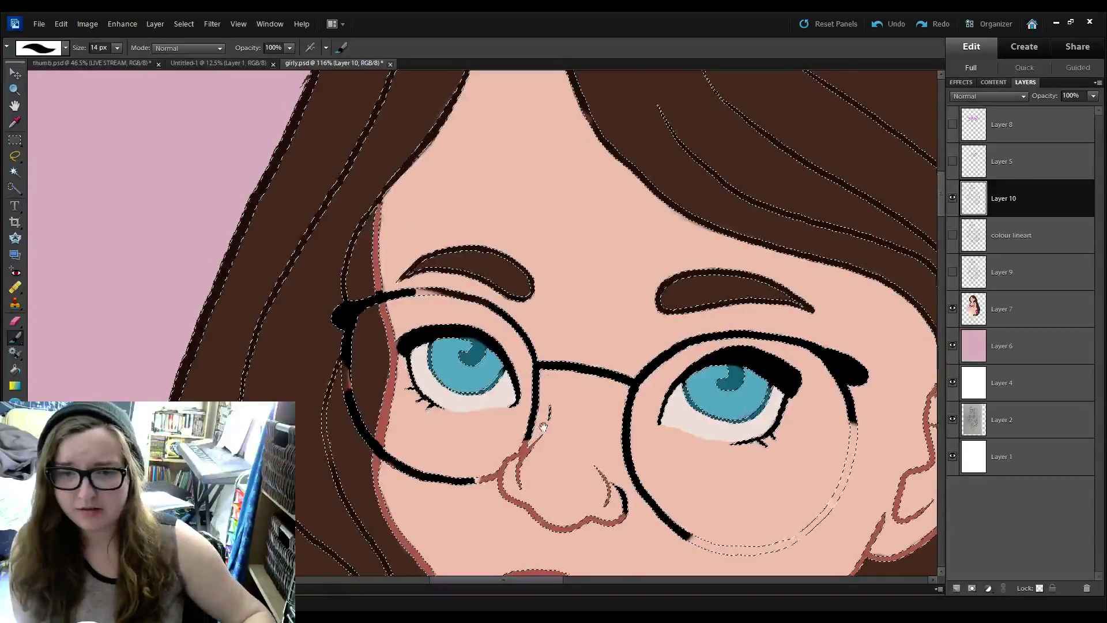
scroll(582, 357, down, 3)
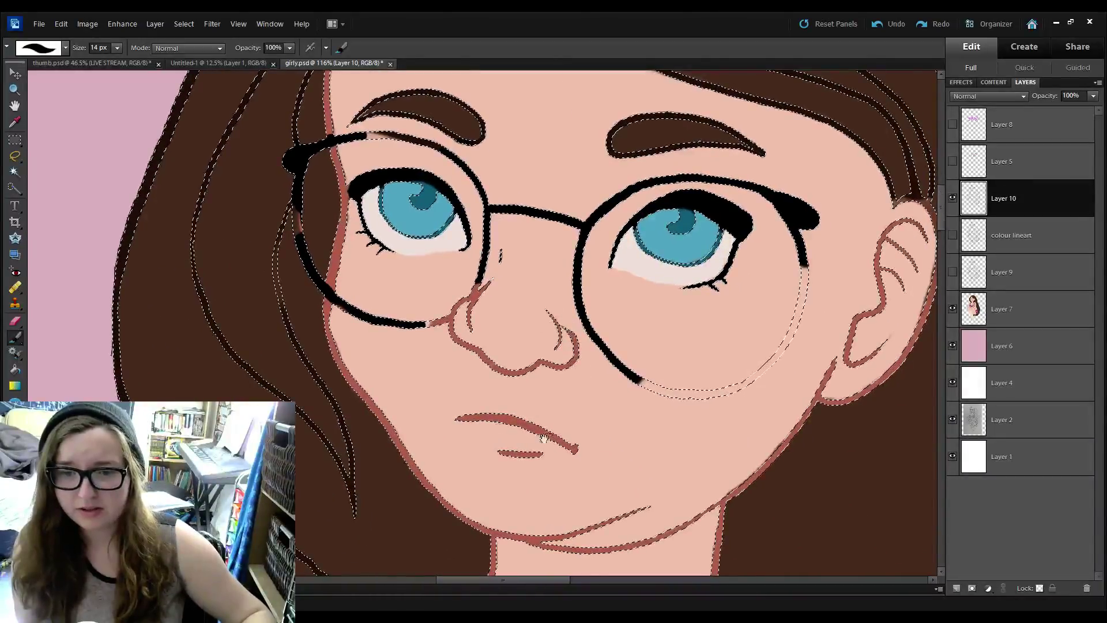
Touch up the ear outline in the reddish skin line colour where it meets the hair strands.
drag(713, 510, 616, 407)
drag(678, 325, 659, 337)
scroll(659, 336, up, 2)
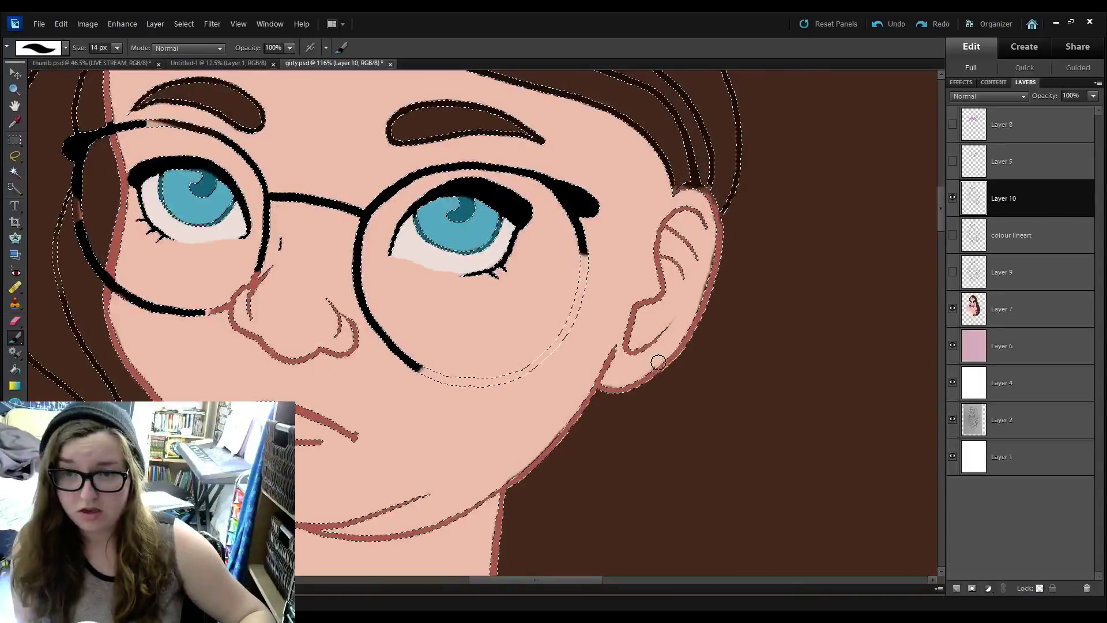
scroll(659, 362, up, 2)
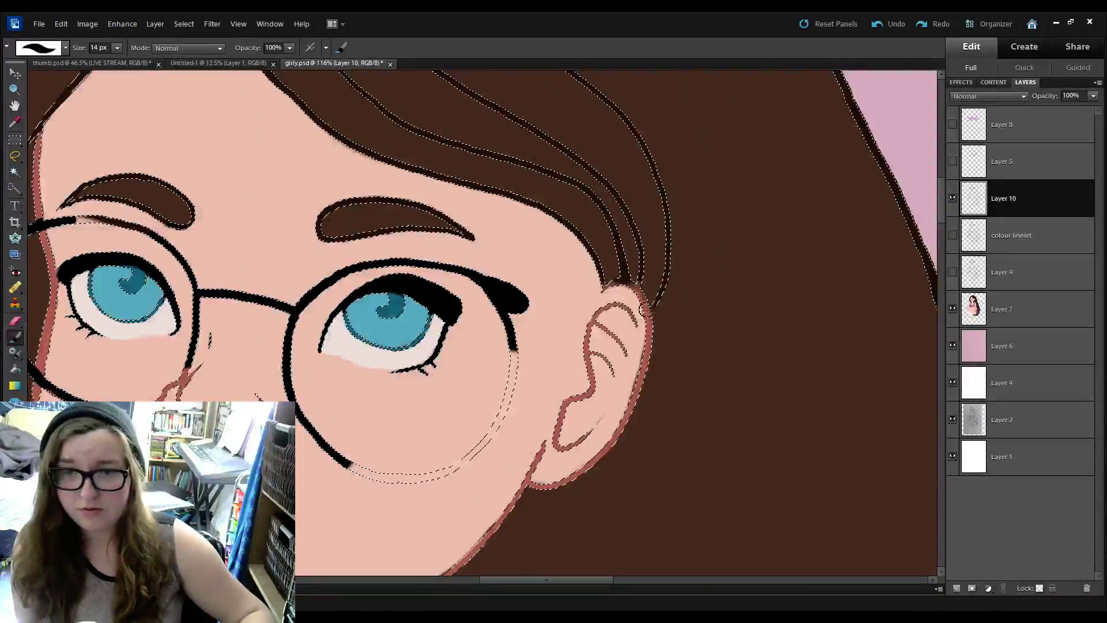
mouse_move(636, 290)
mouse_down()
mouse_move(615, 285)
mouse_move(601, 306)
mouse_up()
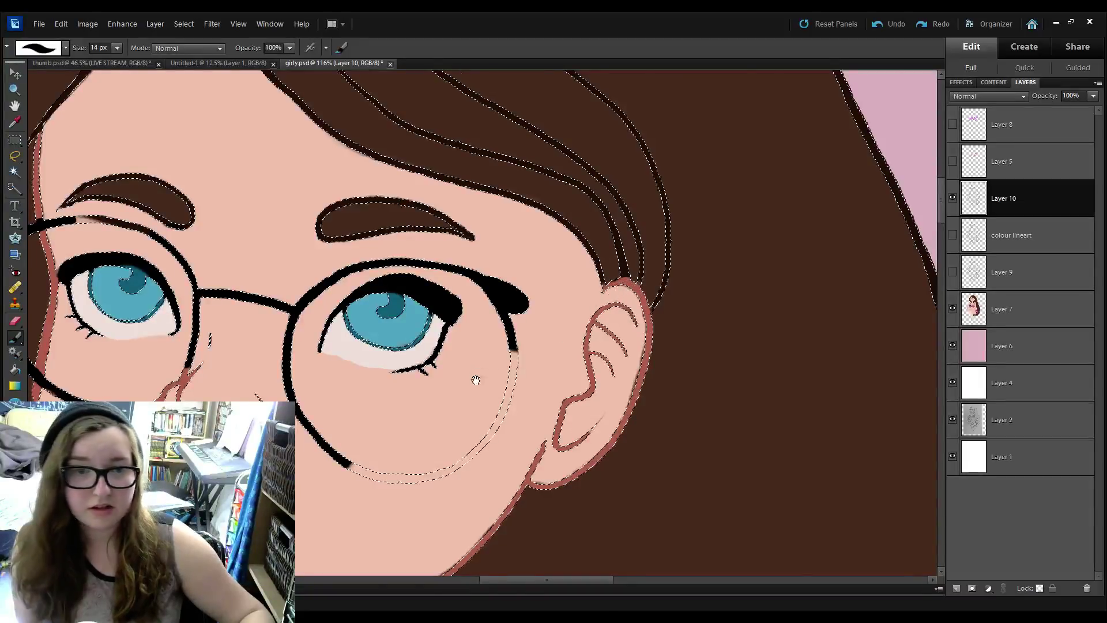
Paint the lower ends of both neck lines reddish where purple from the halter straps overlaps them.
scroll(475, 376, down, 3)
scroll(450, 318, down, 4)
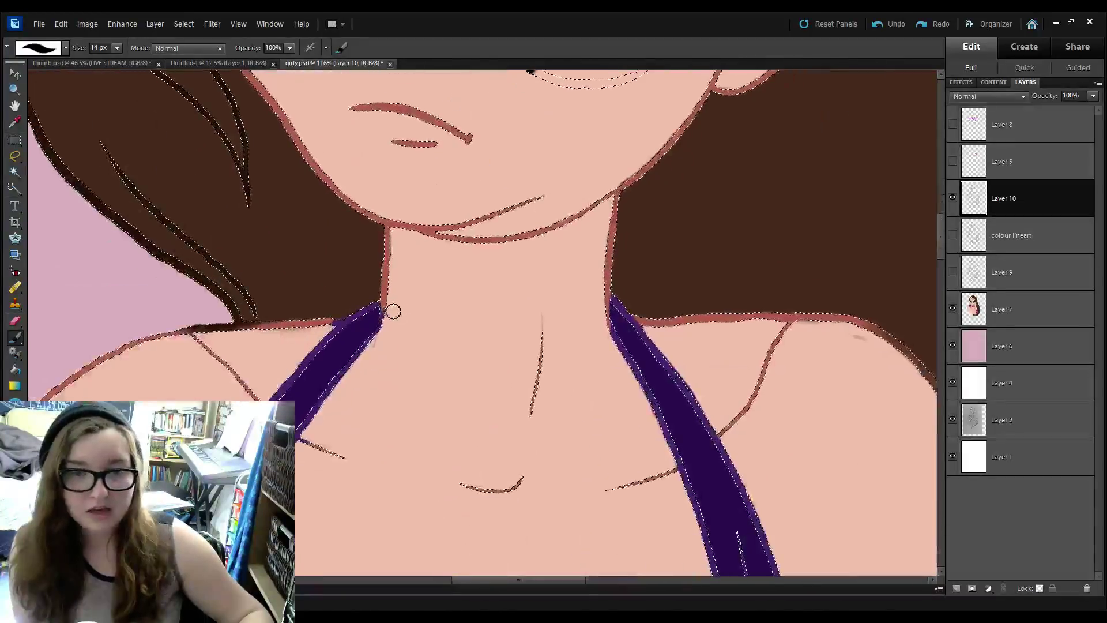
scroll(407, 302, up, 5)
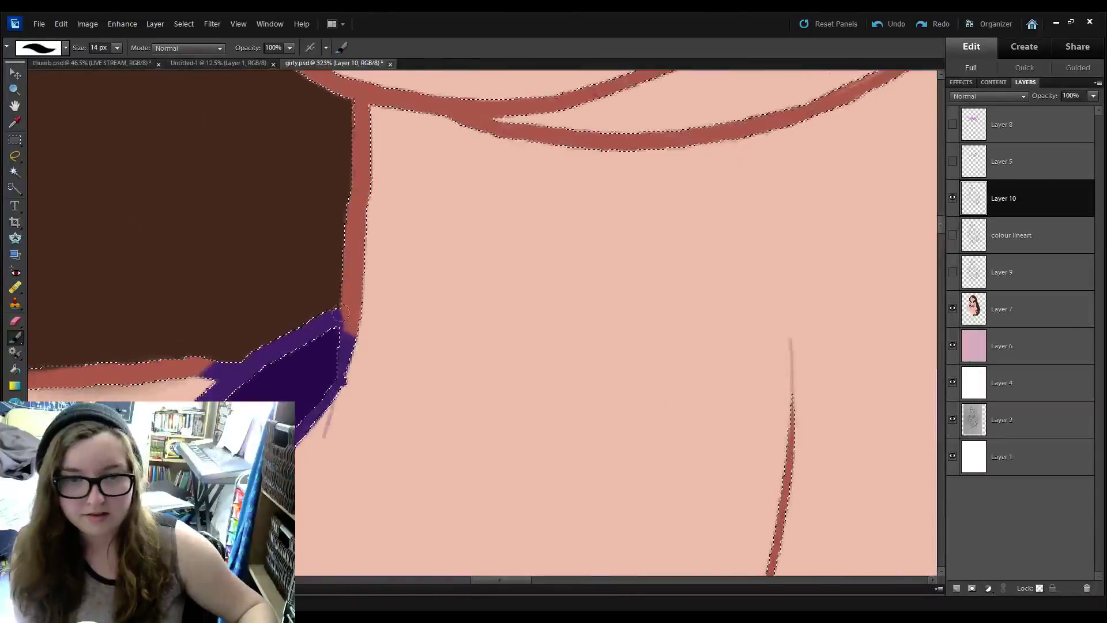
mouse_move(351, 328)
mouse_down()
mouse_move(347, 368)
mouse_move(342, 317)
mouse_up()
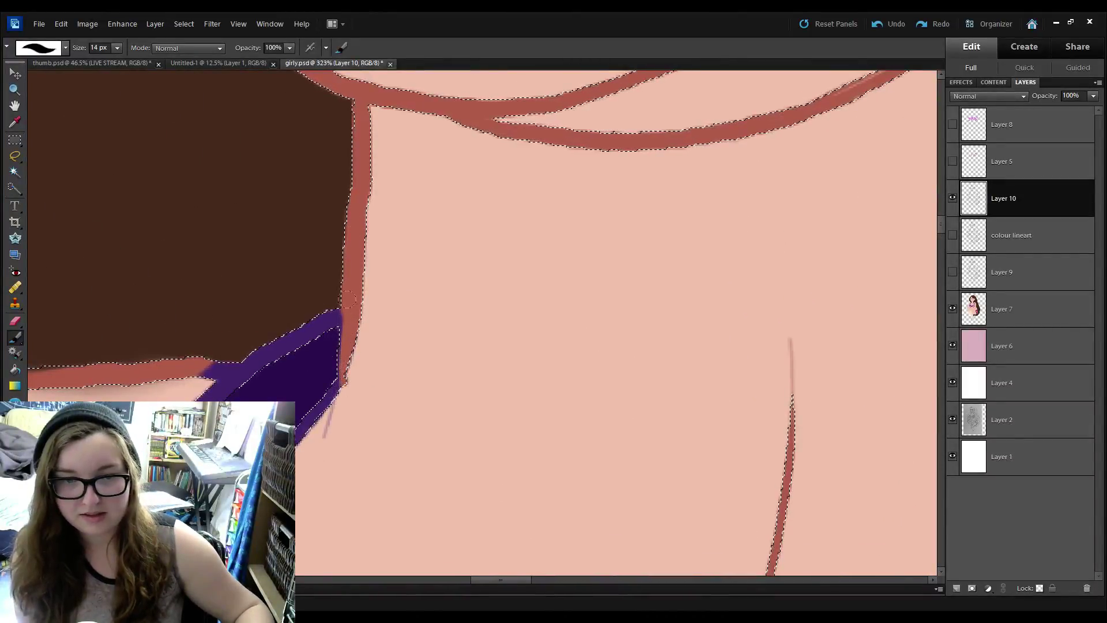
drag(483, 422, 346, 343)
drag(782, 325, 681, 383)
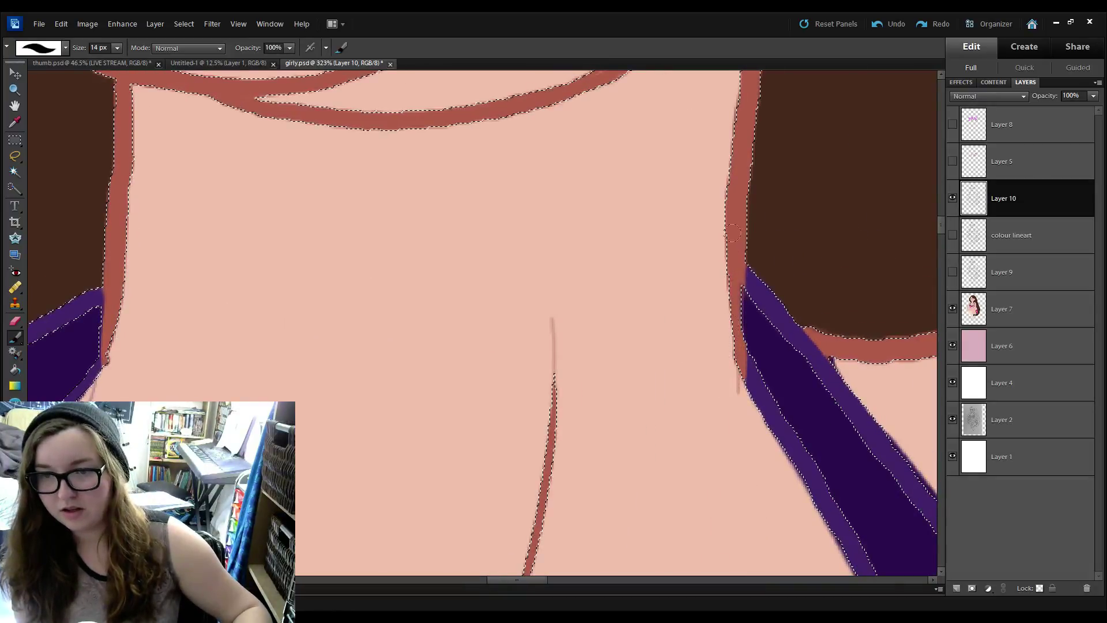
scroll(723, 338, down, 2)
scroll(323, 245, down, 4)
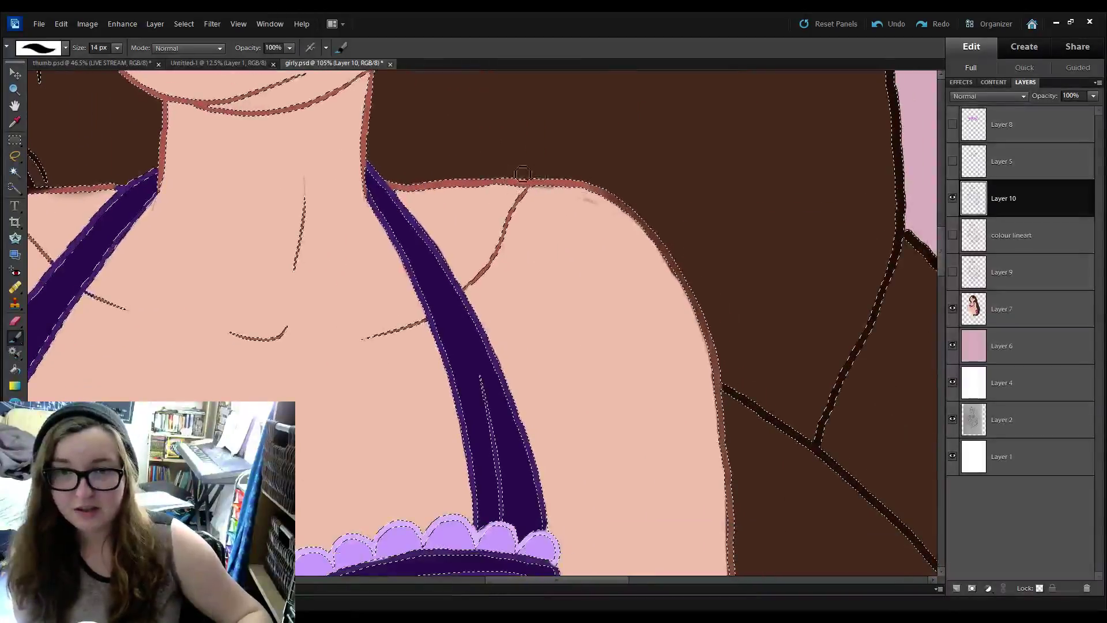
Paint the shoulder and upper-arm outline beside the hair in the reddish skin line colour with the 14 px brush.
mouse_move(601, 189)
mouse_down()
mouse_move(663, 243)
mouse_move(692, 309)
mouse_move(672, 250)
mouse_up()
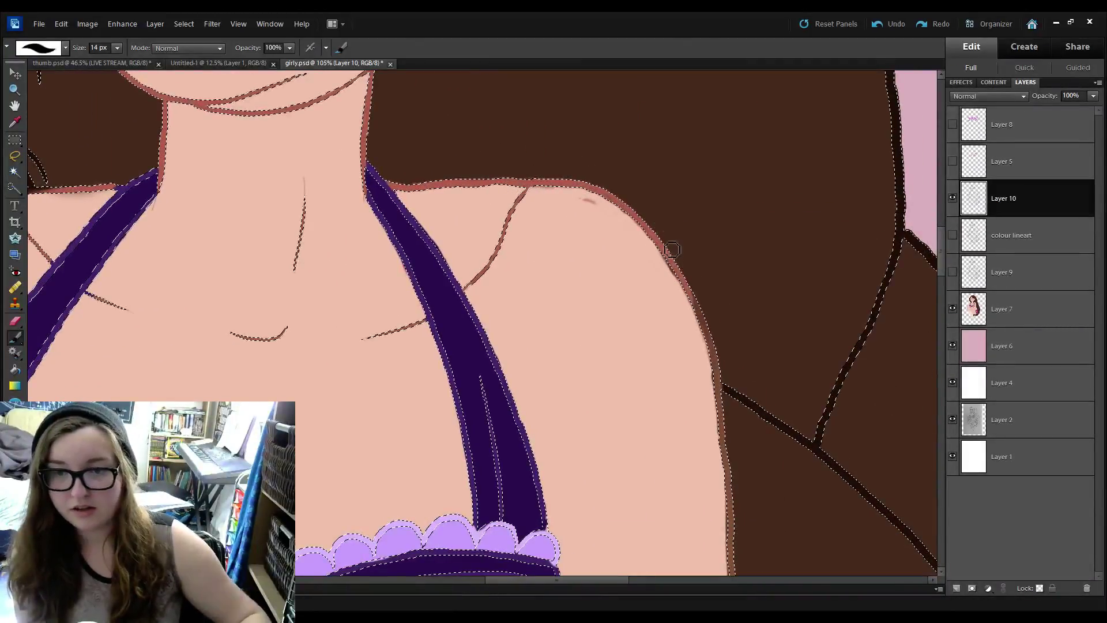
scroll(674, 249, up, 5)
scroll(674, 250, down, 6)
drag(654, 352, 533, 118)
scroll(525, 144, down, 1)
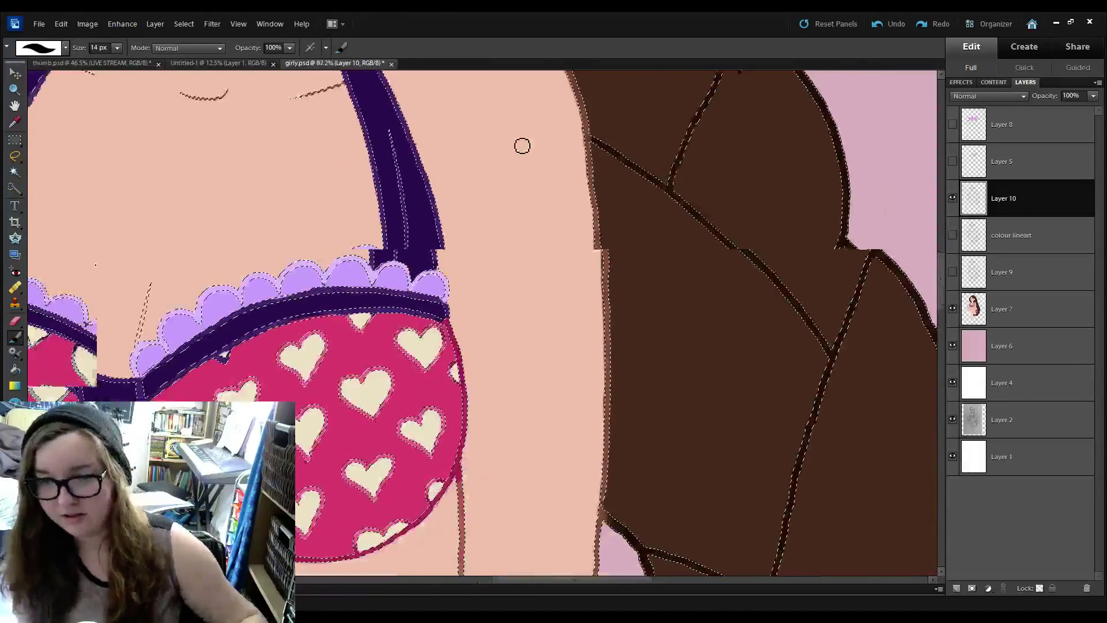
scroll(548, 306, up, 5)
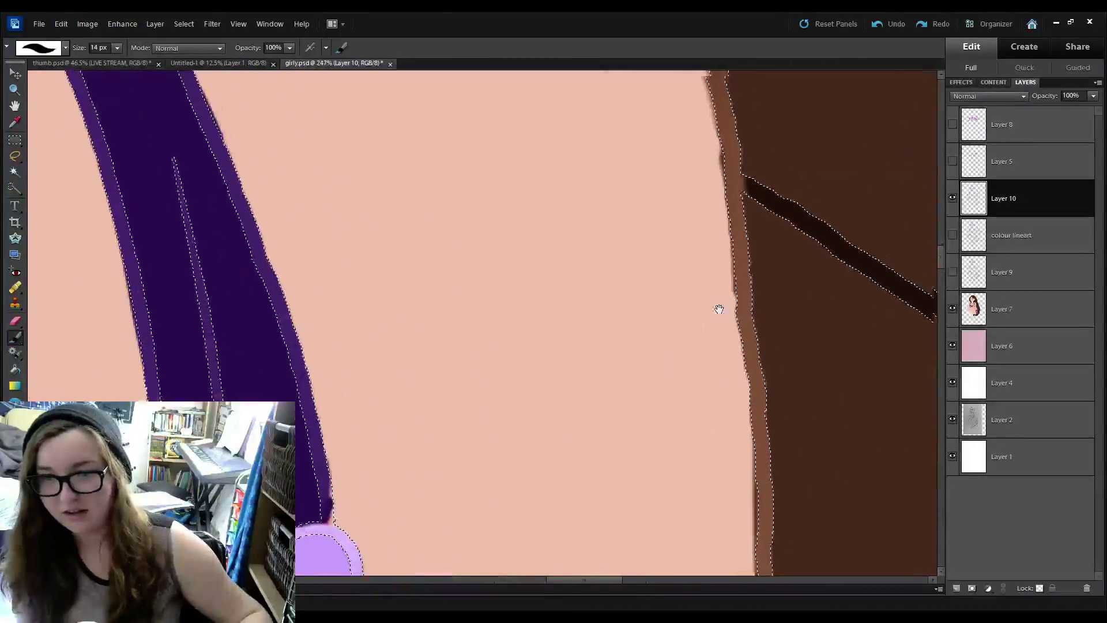
drag(719, 309, 696, 354)
mouse_move(717, 326)
mouse_down()
mouse_move(723, 395)
mouse_move(713, 294)
mouse_move(689, 329)
mouse_up()
drag(703, 360, 673, 166)
mouse_move(687, 285)
mouse_down()
mouse_move(690, 193)
mouse_move(704, 278)
mouse_move(648, 127)
mouse_move(686, 275)
mouse_up()
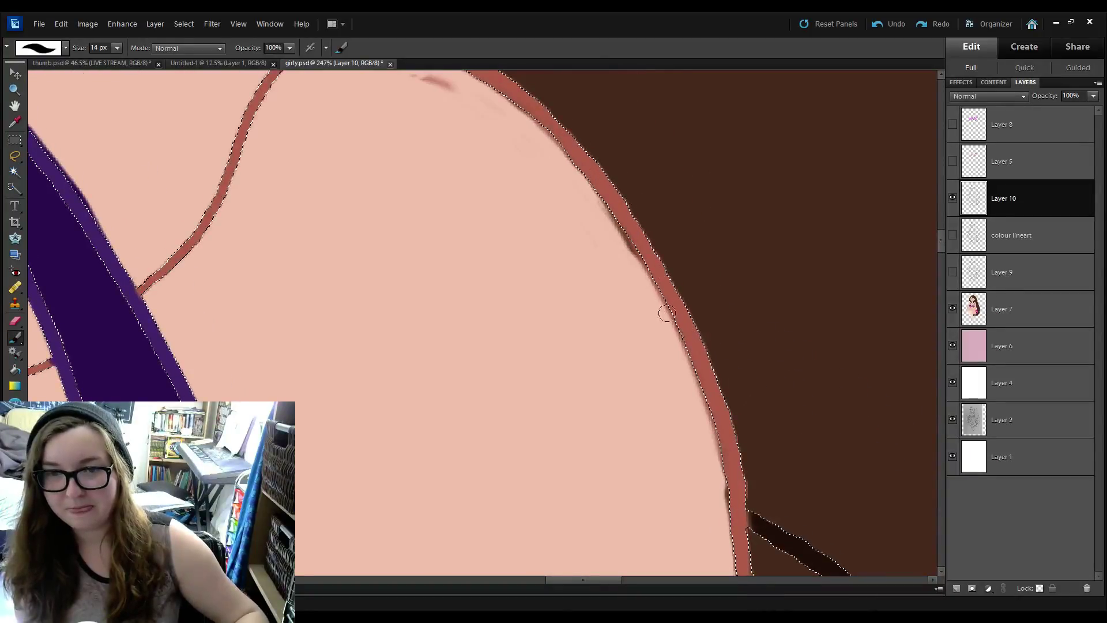
Erase the stray reddish smudge just inside the shoulder curve with the 29 px eraser.
scroll(501, 96, down, 5)
mouse_move(598, 394)
mouse_down()
mouse_move(613, 389)
mouse_move(613, 399)
mouse_up()
click(16, 324)
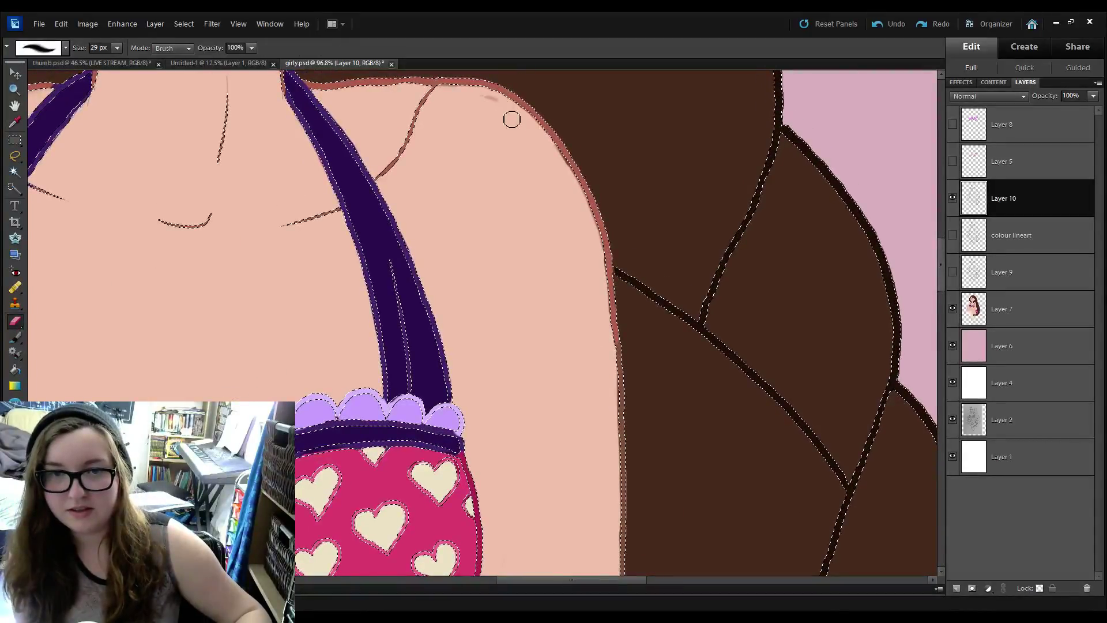
drag(498, 103, 479, 96)
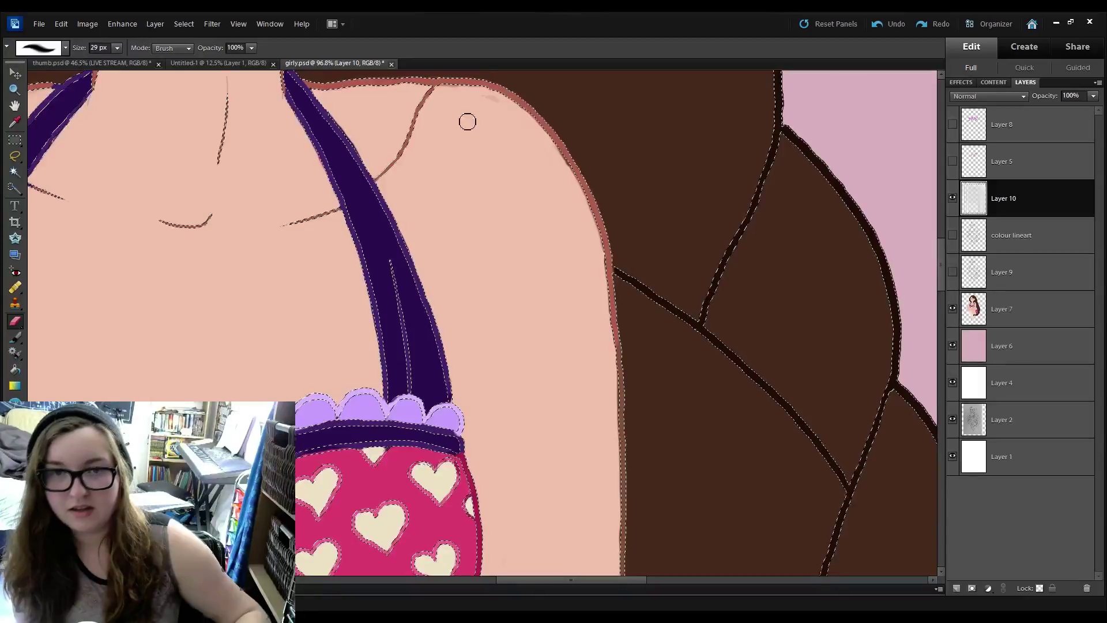
Return to the 14 px brush and paint the outer arm outline reddish beside the brown hair, down towards the elbow.
click(15, 342)
drag(724, 368, 753, 245)
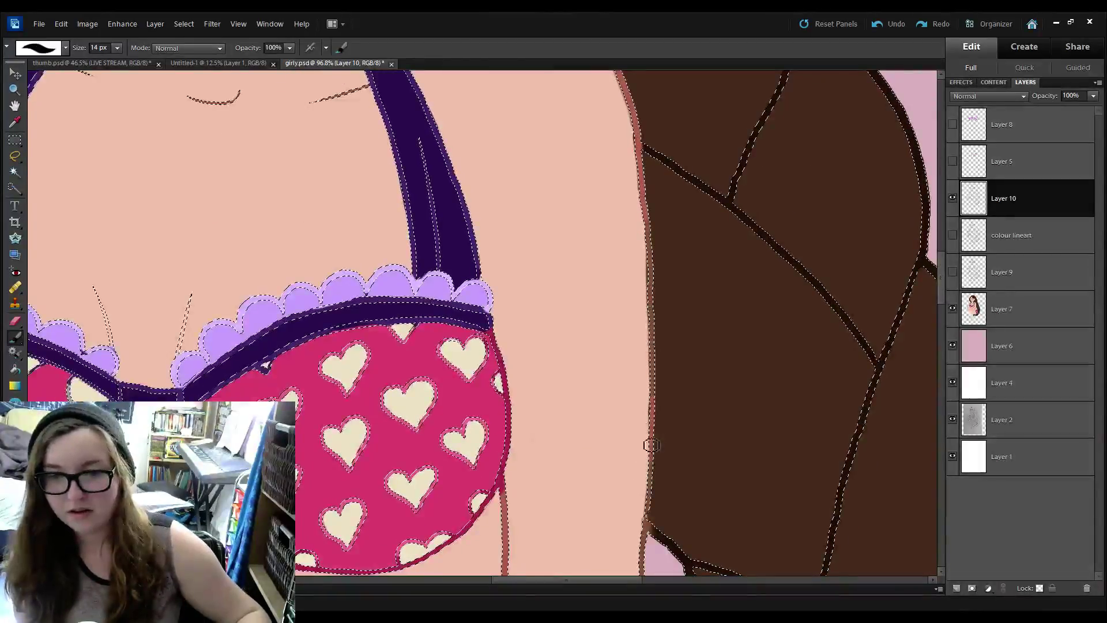
drag(652, 446, 649, 219)
scroll(549, 354, down, 15)
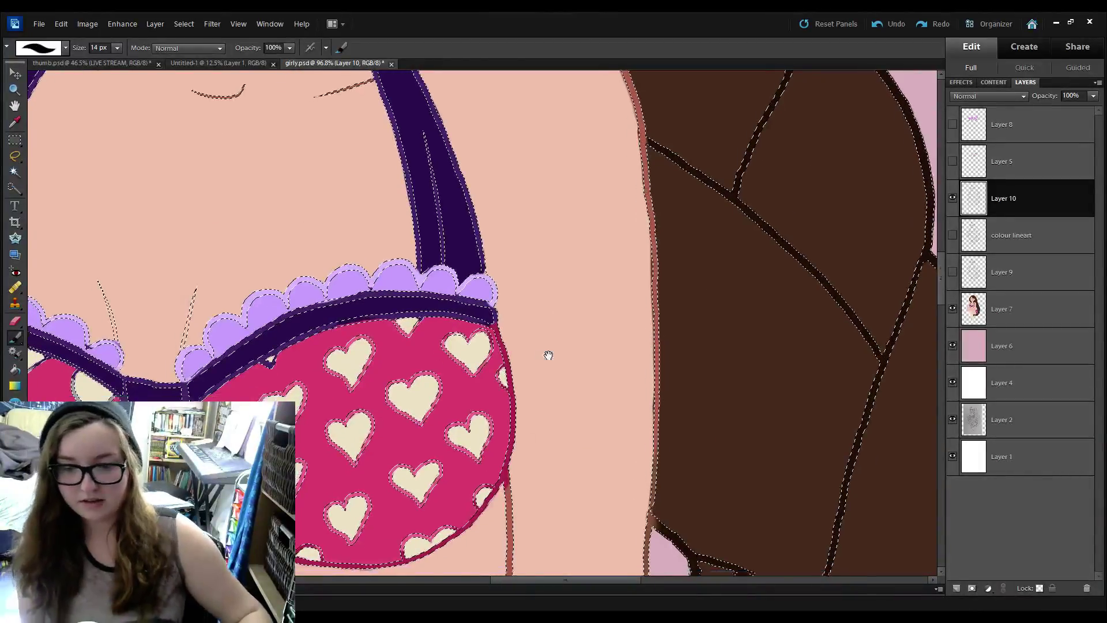
Paint the arm outline reddish where it meets the dark hair line above the pink background gap.
scroll(640, 312, up, 1)
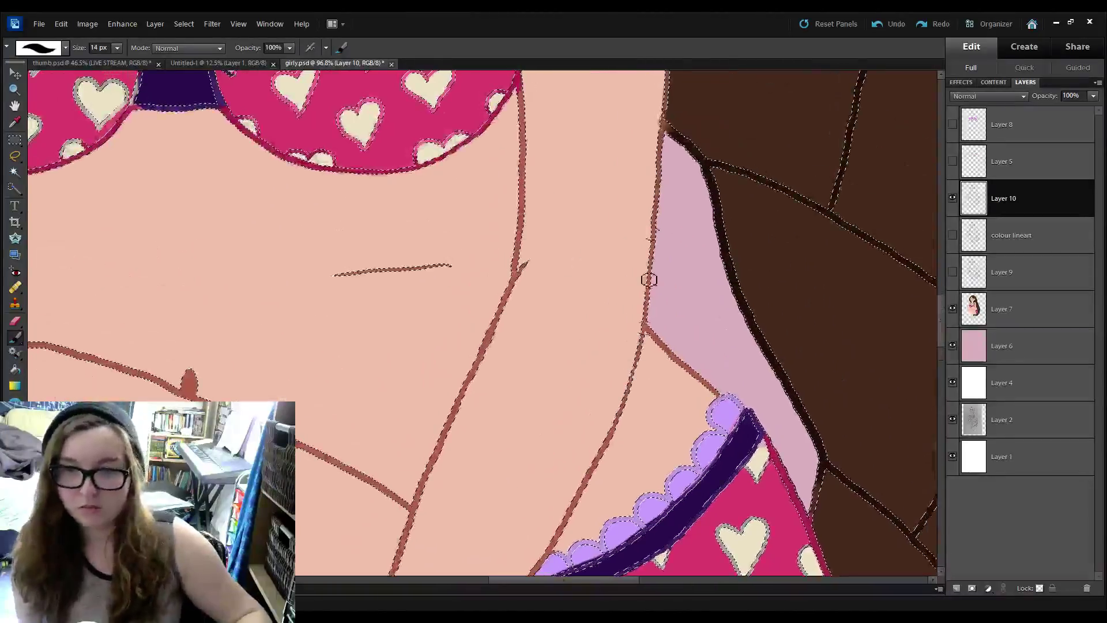
scroll(663, 167, up, 3)
scroll(608, 347, up, 2)
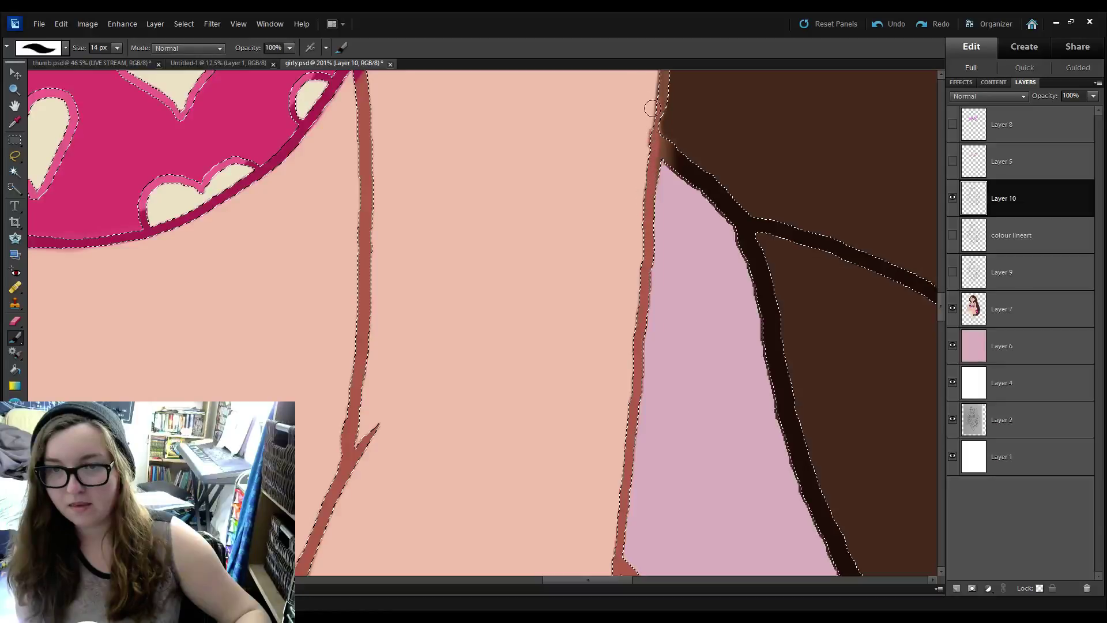
drag(652, 108, 606, 314)
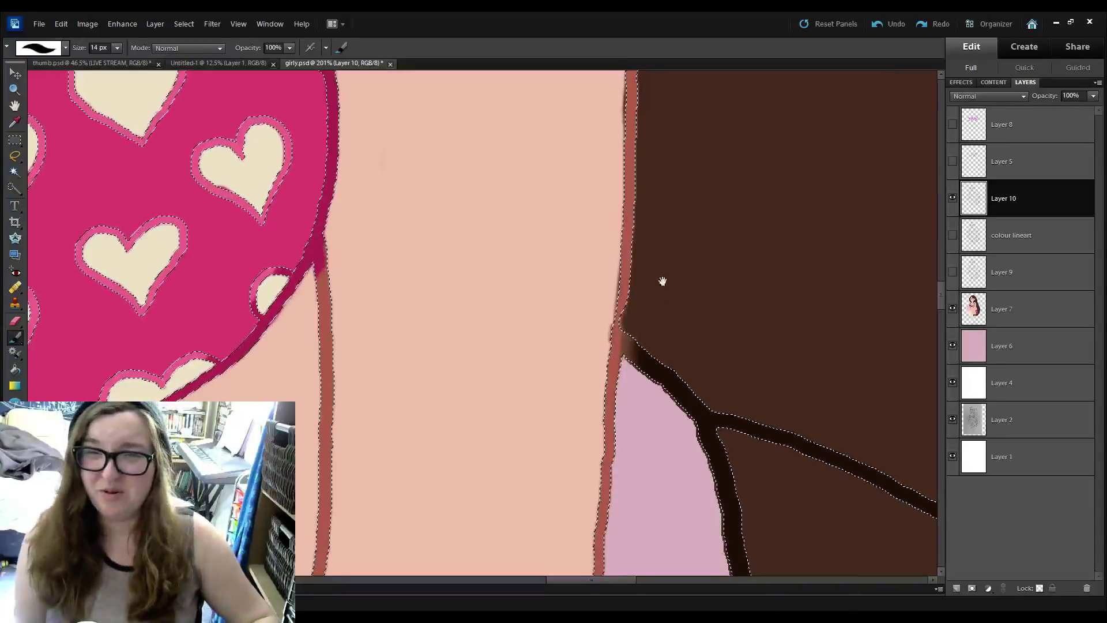
drag(663, 281, 726, 116)
scroll(646, 162, down, 3)
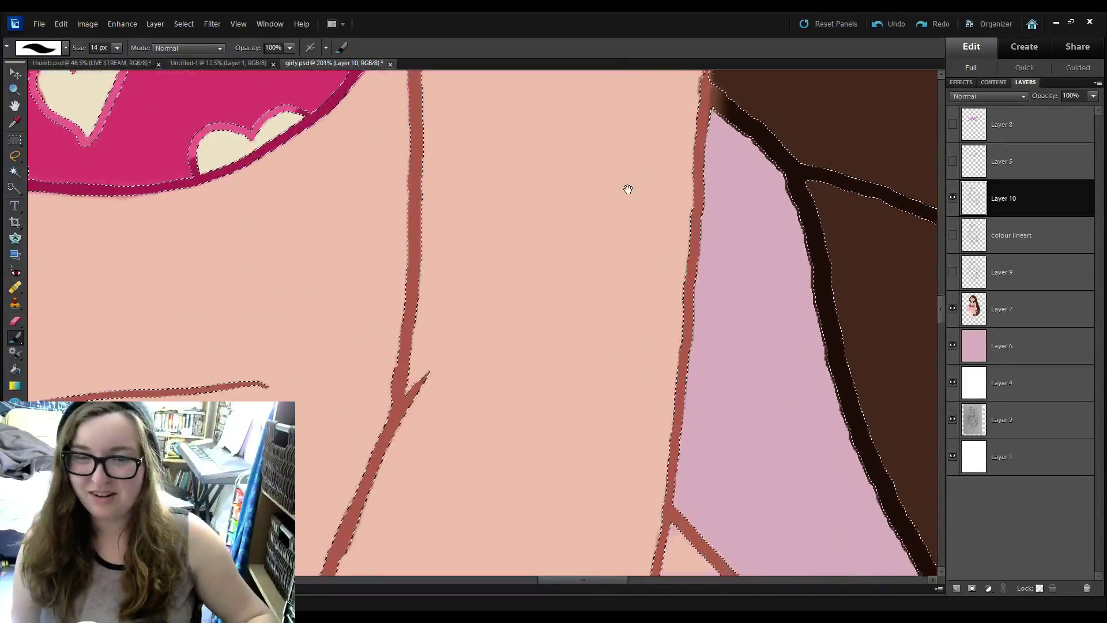
Paint the hip crease line reddish where grey and purple from the heart-patterned underwear overlap it.
scroll(684, 369, down, 5)
scroll(705, 320, down, 8)
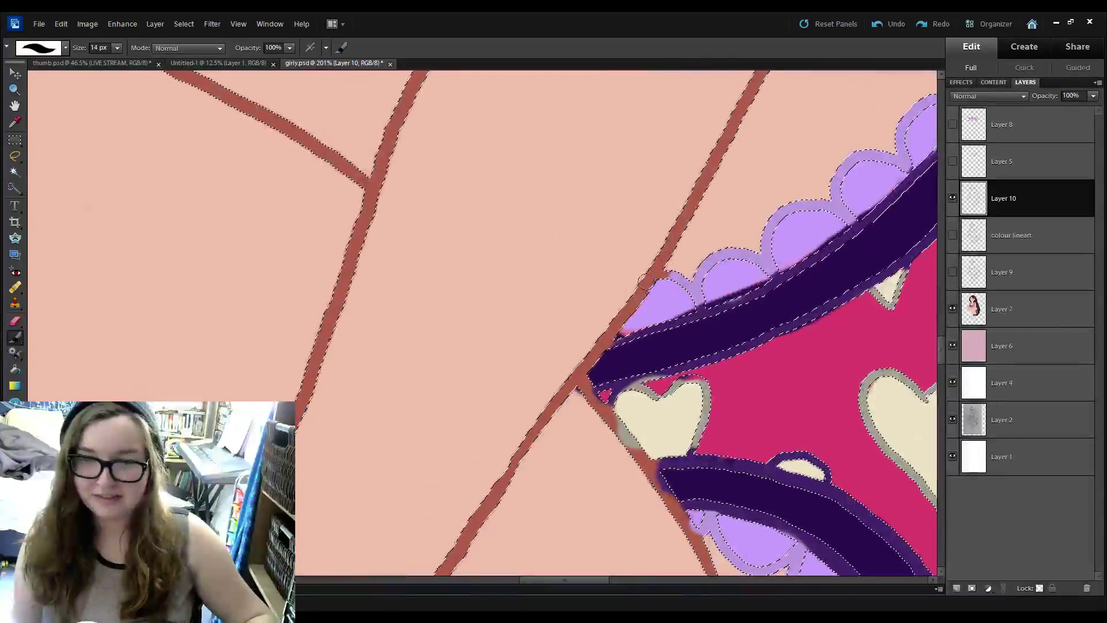
scroll(539, 322, down, 2)
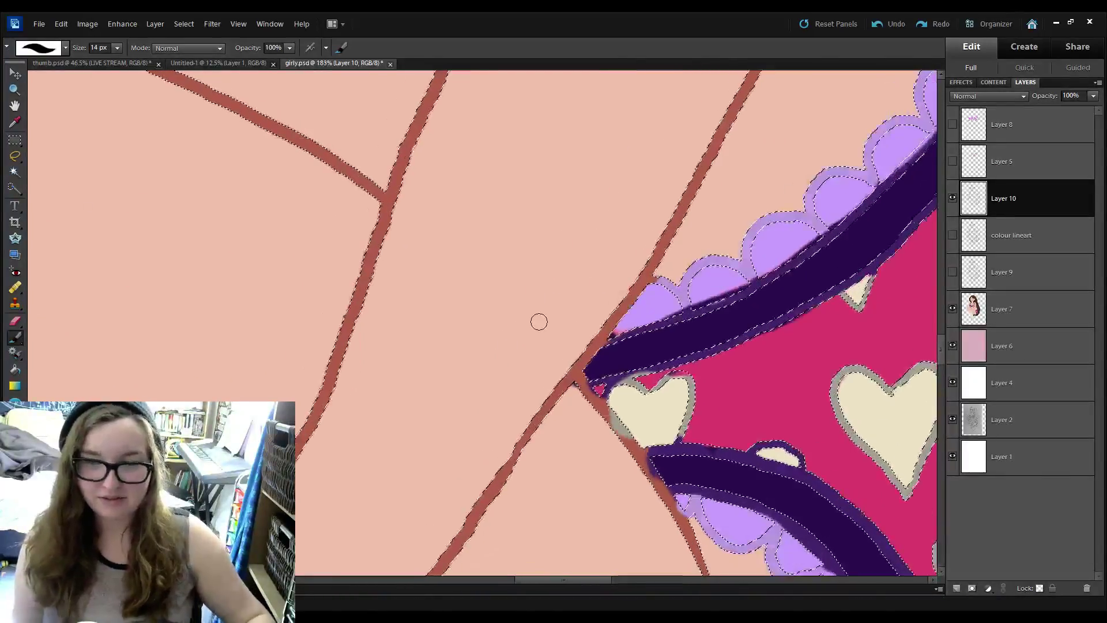
scroll(487, 208, down, 4)
scroll(510, 228, up, 4)
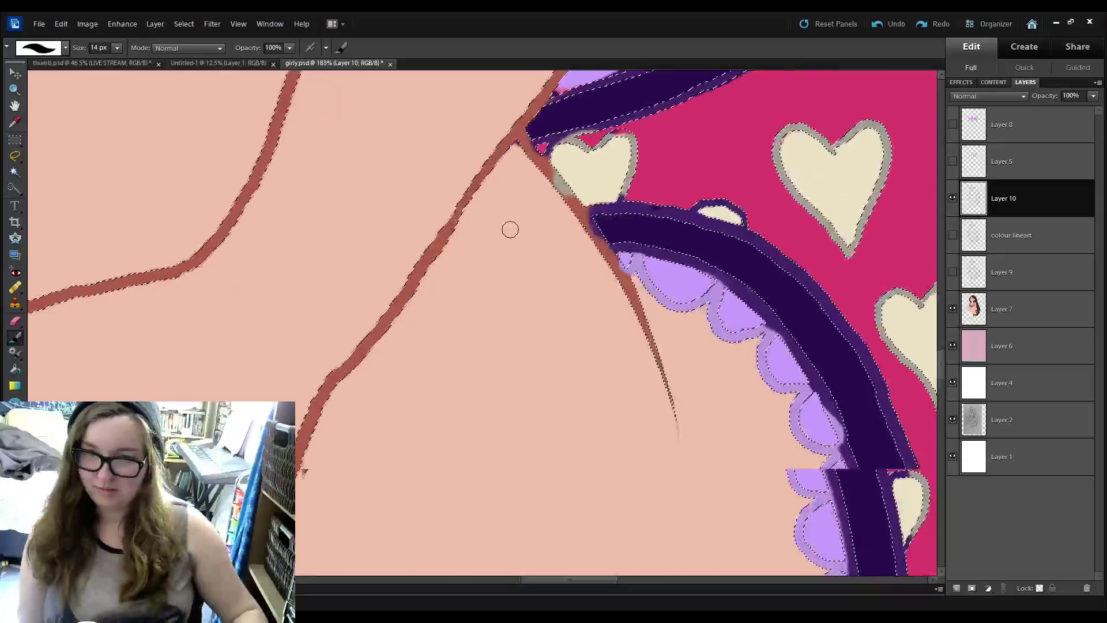
drag(625, 310, 608, 329)
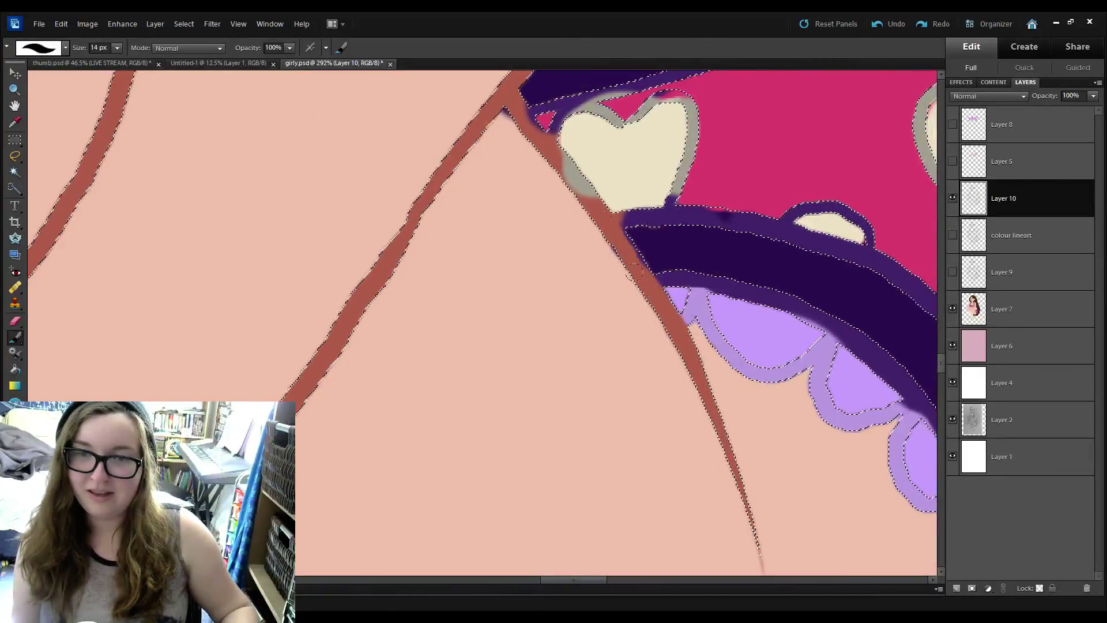
drag(614, 243, 590, 205)
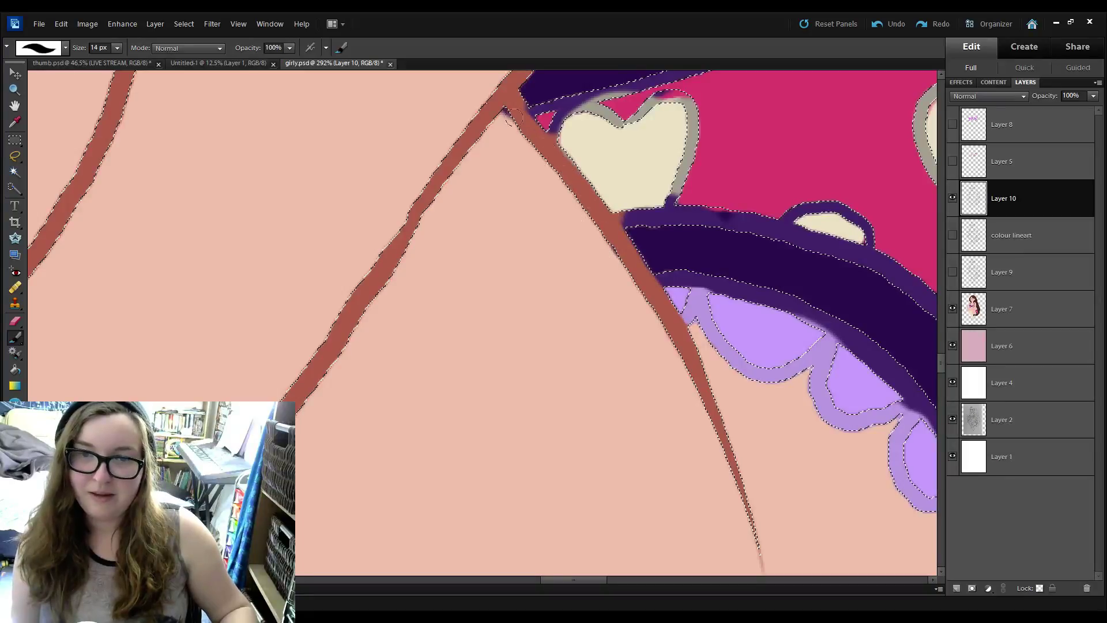
Examine the skin lines on the hands, legs, waist, midriff and chest for spots left in the wrong colour.
scroll(490, 109, down, 8)
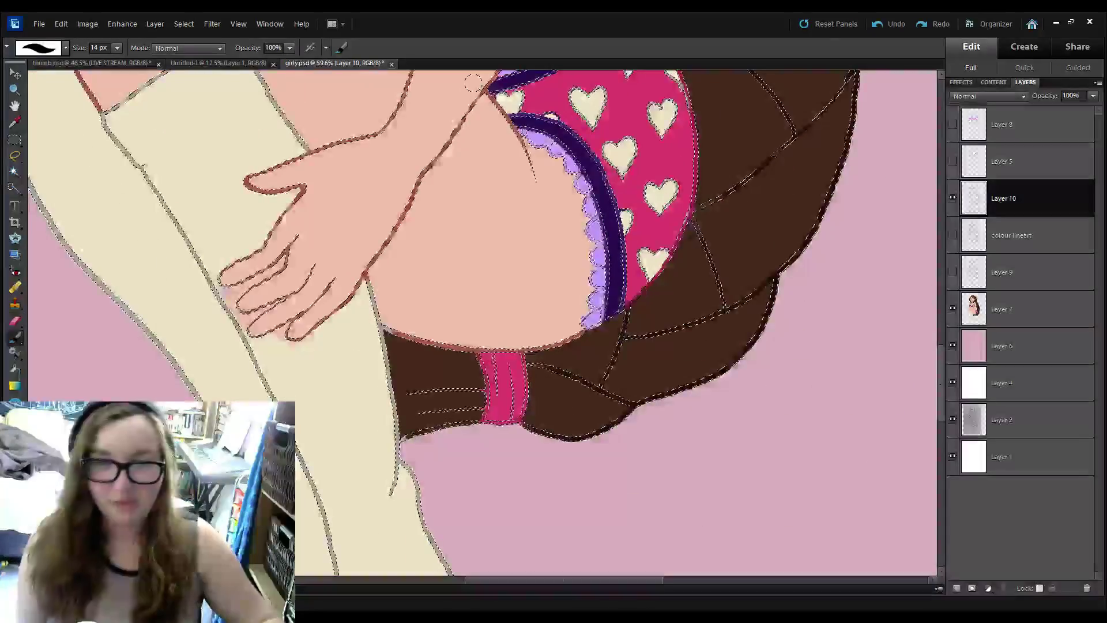
drag(380, 267, 496, 453)
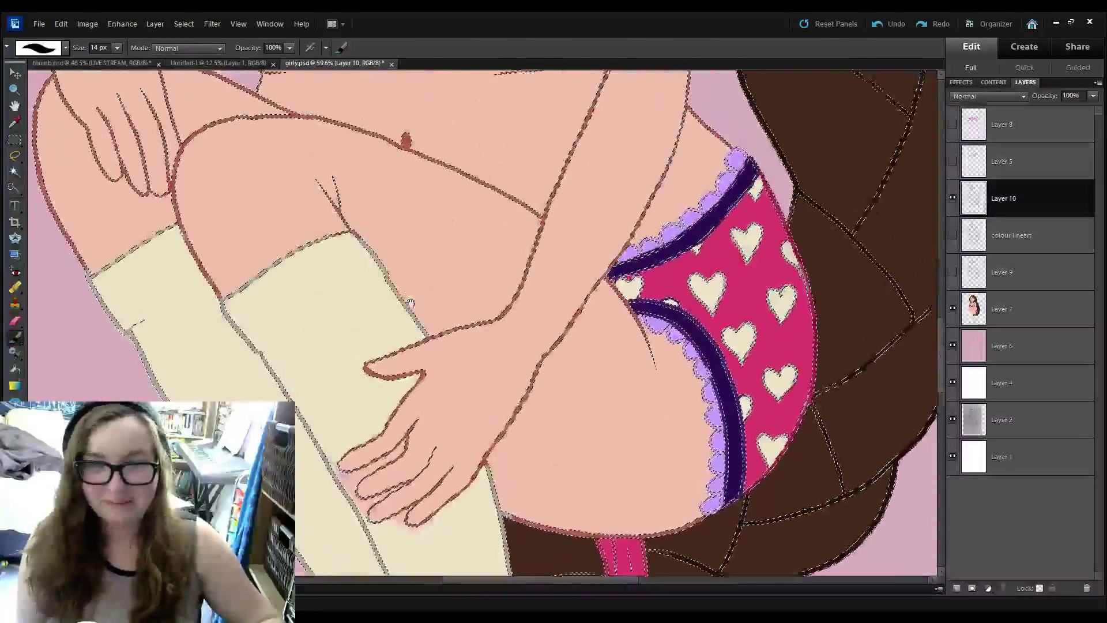
drag(410, 304, 440, 410)
drag(326, 220, 507, 346)
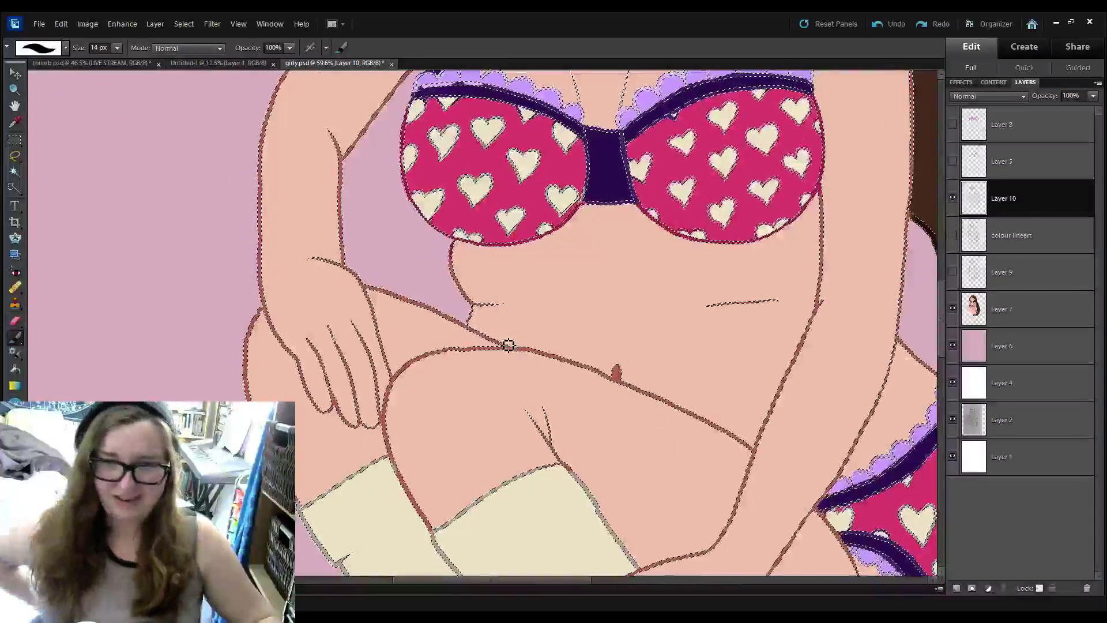
scroll(446, 241, up, 2)
scroll(445, 241, up, 6)
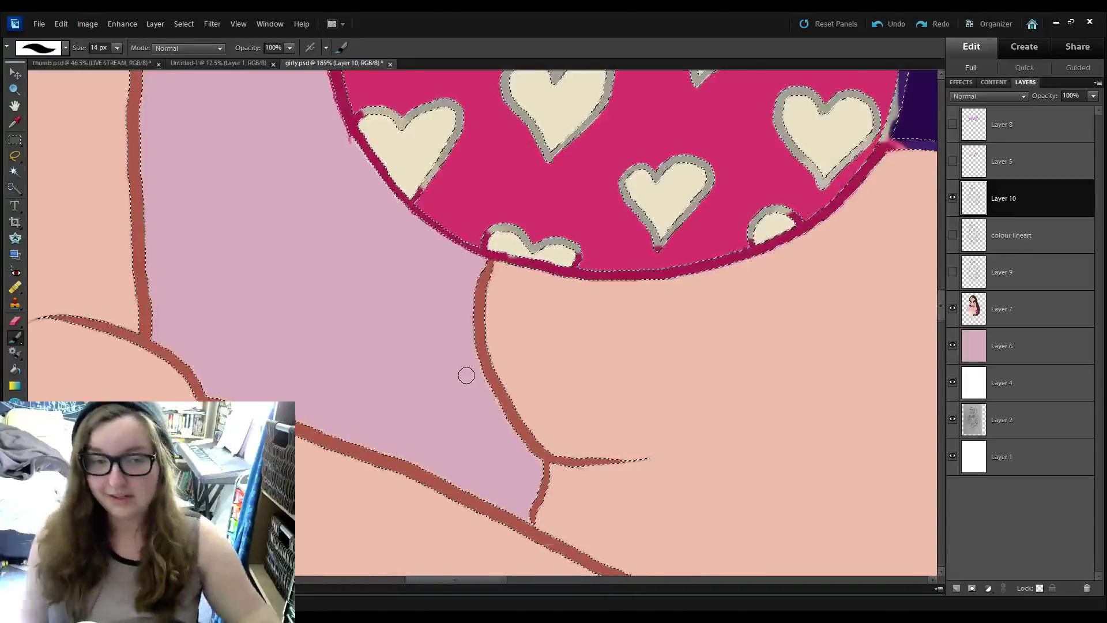
scroll(467, 375, down, 4)
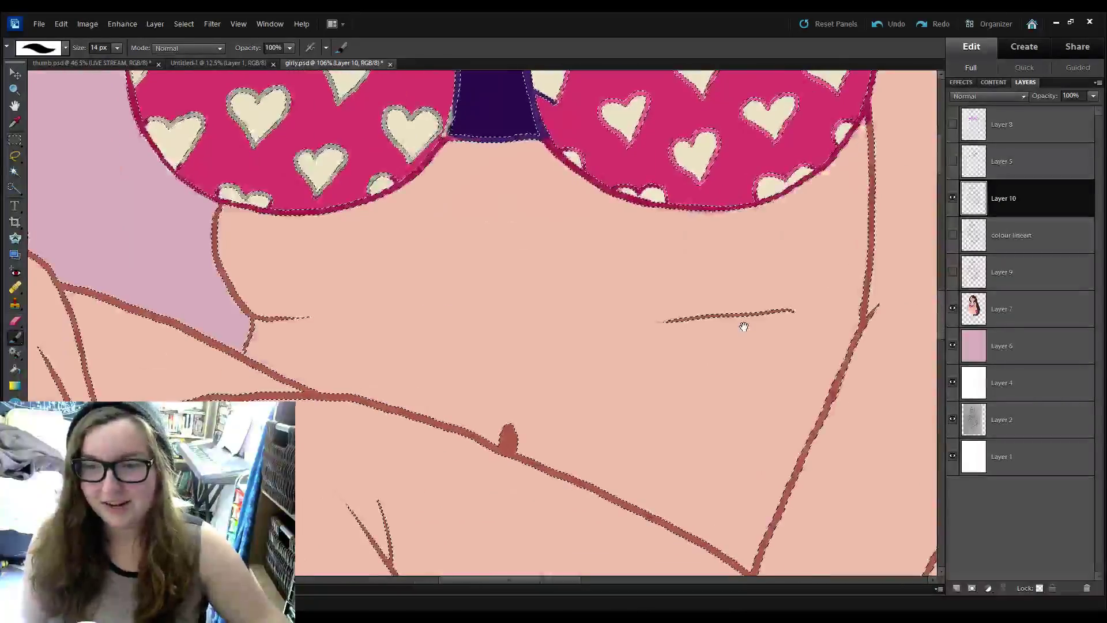
drag(744, 327, 489, 359)
drag(739, 349, 669, 534)
scroll(633, 380, down, 2)
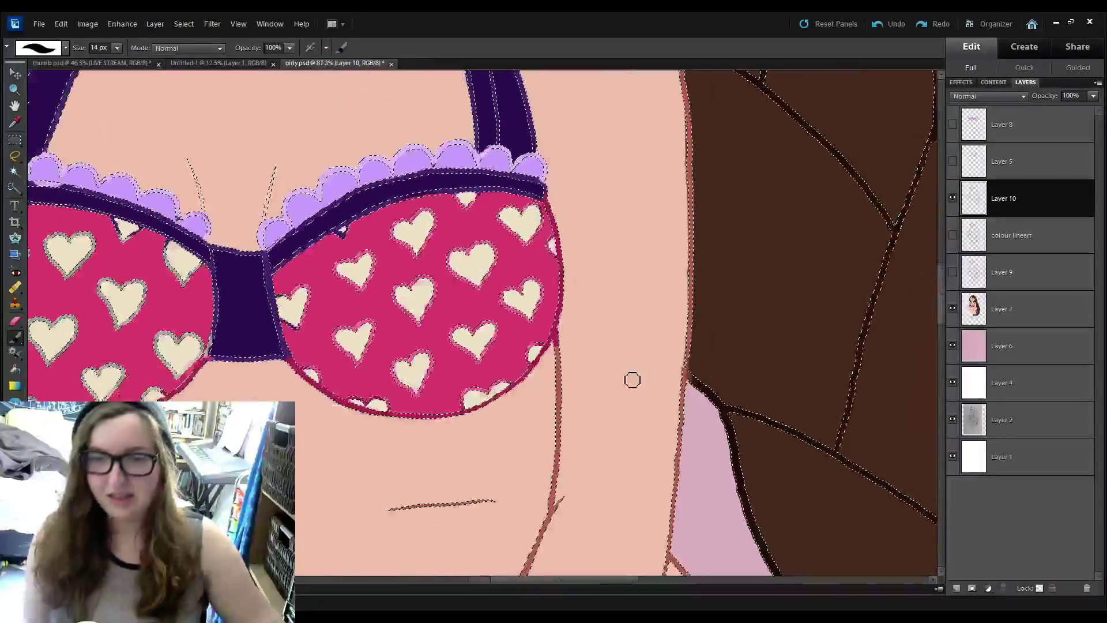
scroll(633, 380, down, 3)
drag(623, 188, 729, 396)
drag(504, 348, 768, 333)
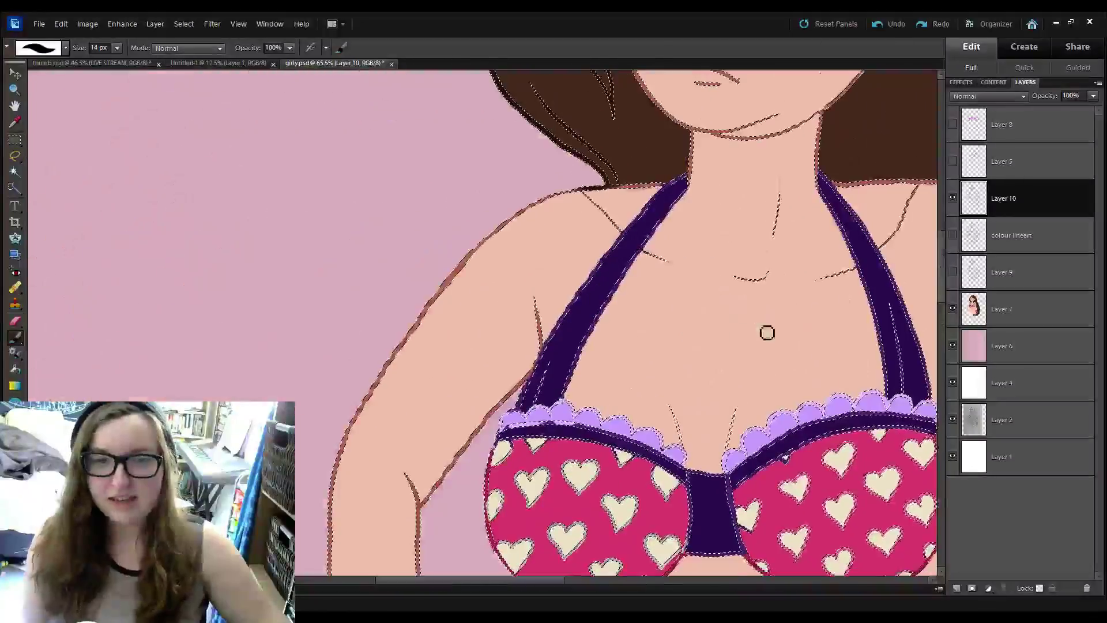
Paint the black section of the other shoulder's outline reddish where the hair ends touch it.
scroll(587, 237, up, 4)
scroll(320, 399, up, 2)
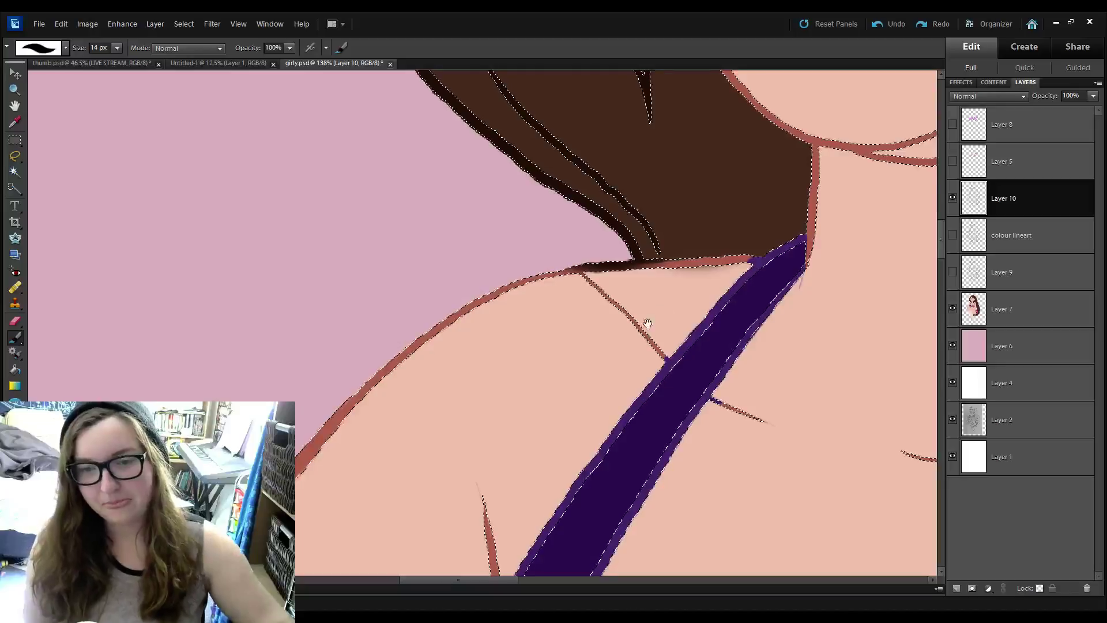
drag(647, 323, 628, 338)
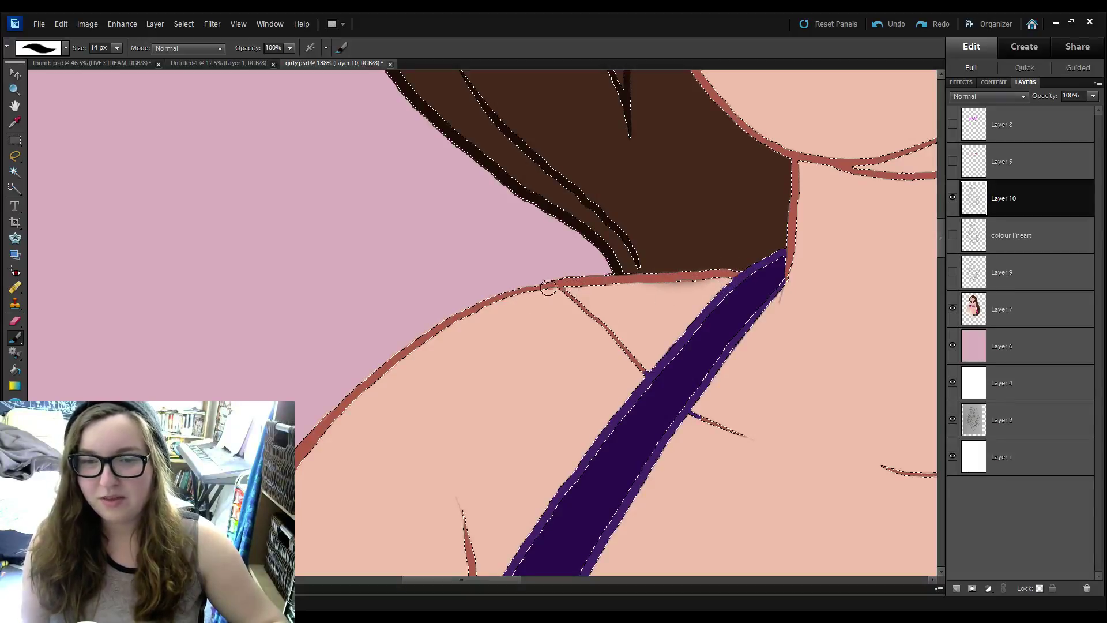
scroll(413, 303, down, 6)
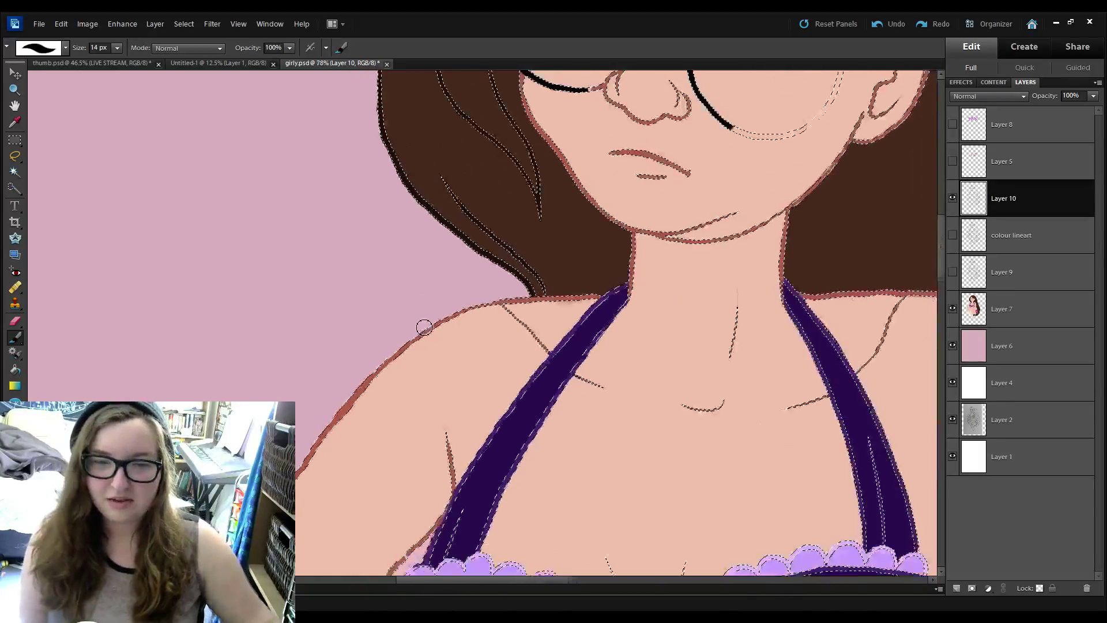
Inspect the skin lines around the resting hand, knees and waist.
drag(627, 328, 691, 60)
drag(516, 384, 580, 173)
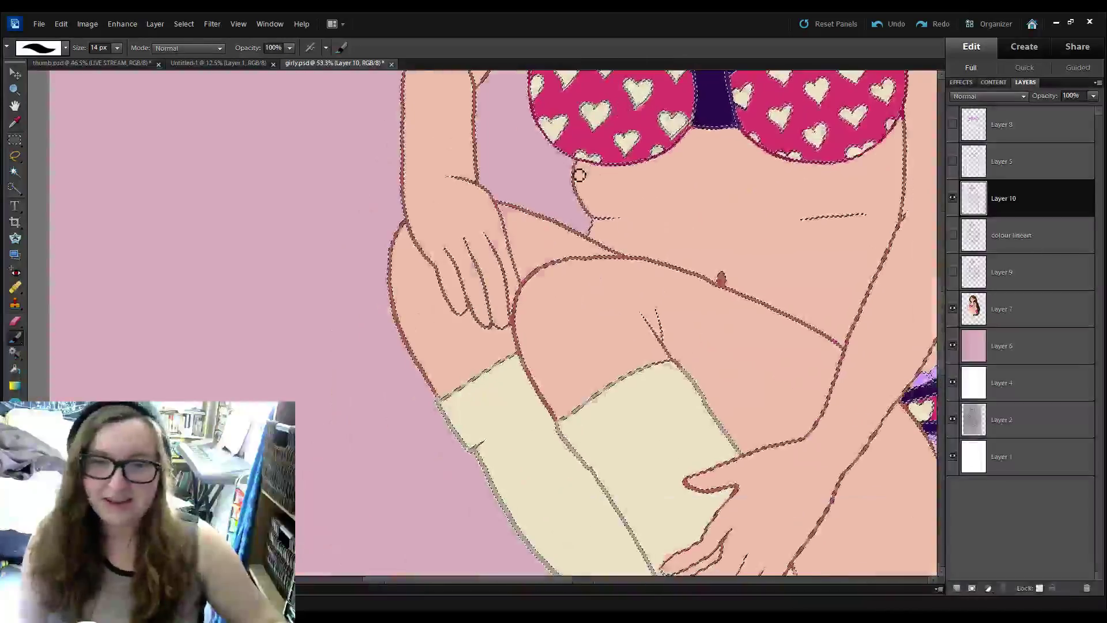
Sample the dark brown line colour and paint over the navel on Layer 10 with the 14 px brush.
drag(650, 236, 306, 199)
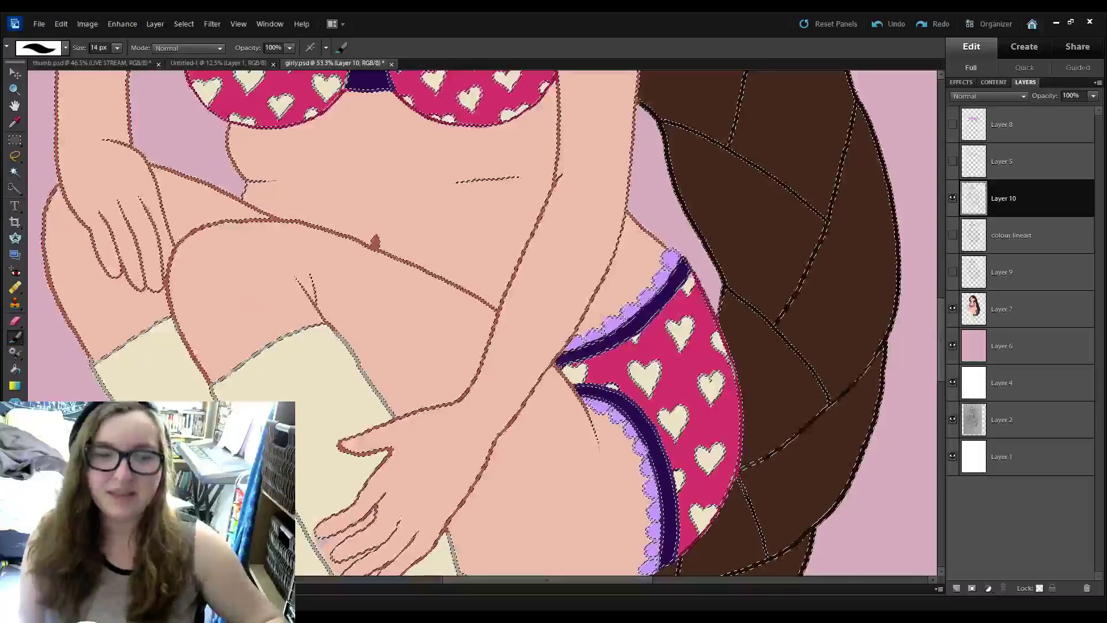
key(i)
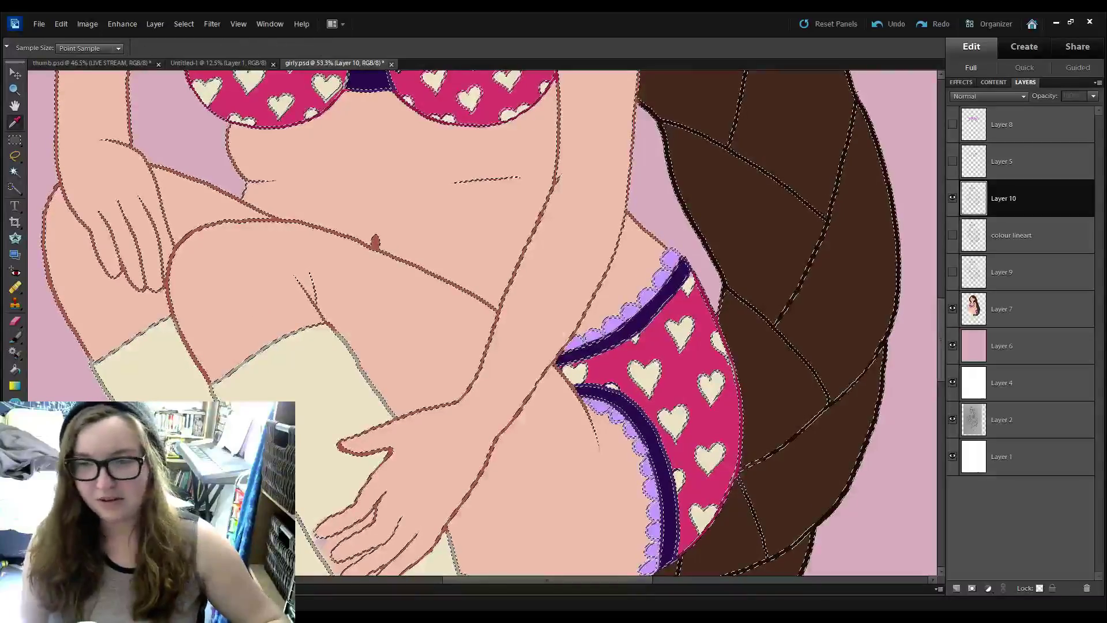
key(b)
scroll(458, 210, up, 3)
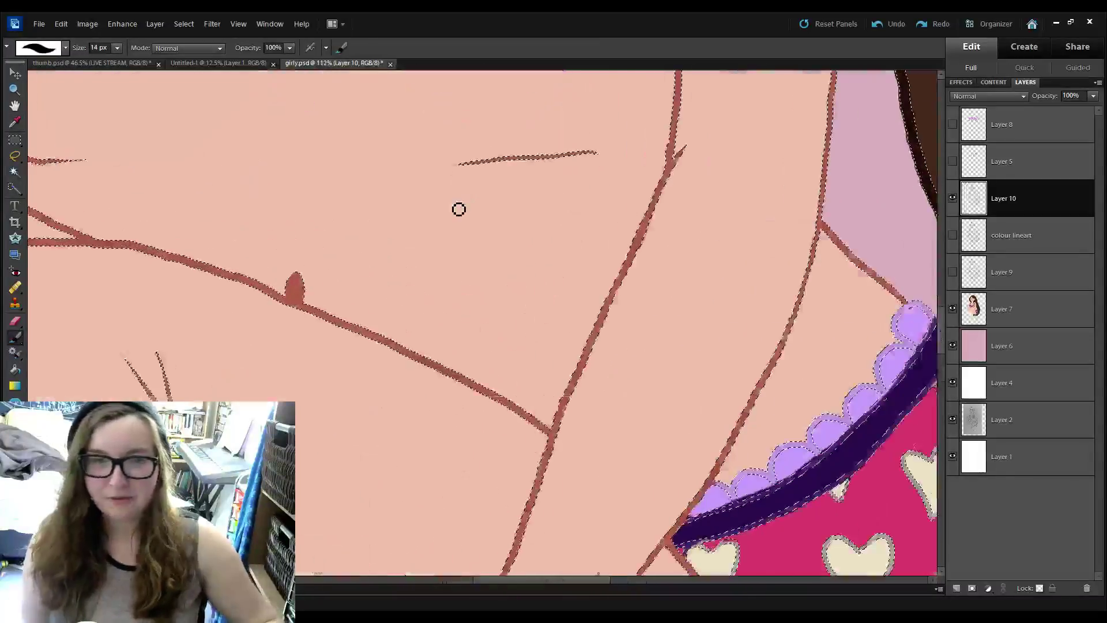
scroll(388, 292, left, 2)
click(346, 283)
drag(345, 283, 348, 295)
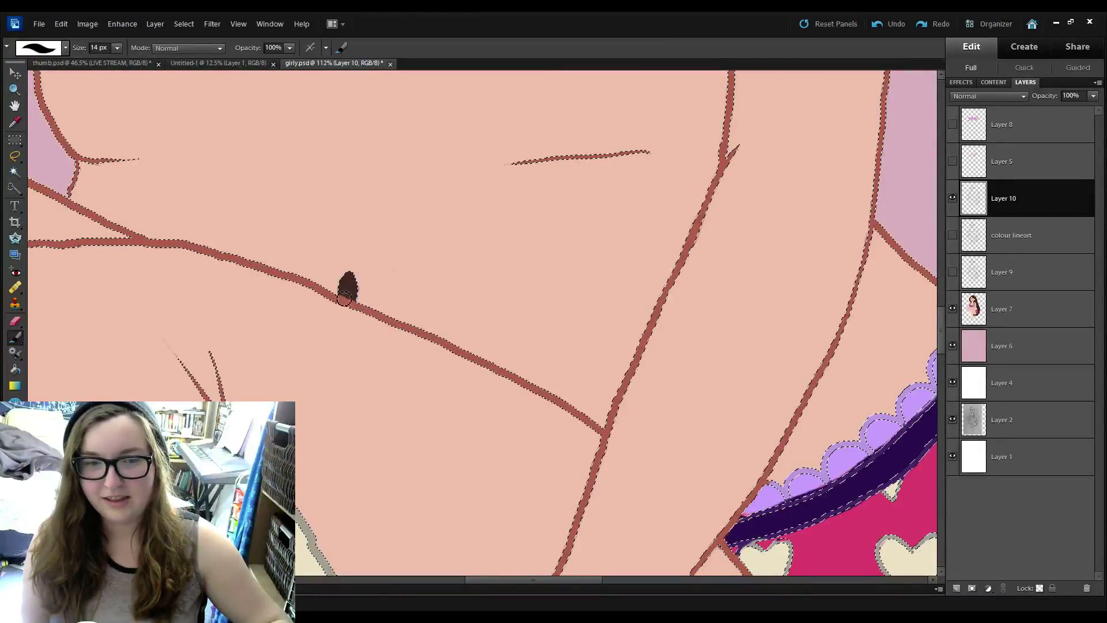
Sample the reddish-brown skin outline colour and touch up the fingertip outline of the hand resting on the sock.
scroll(388, 287, down, 8)
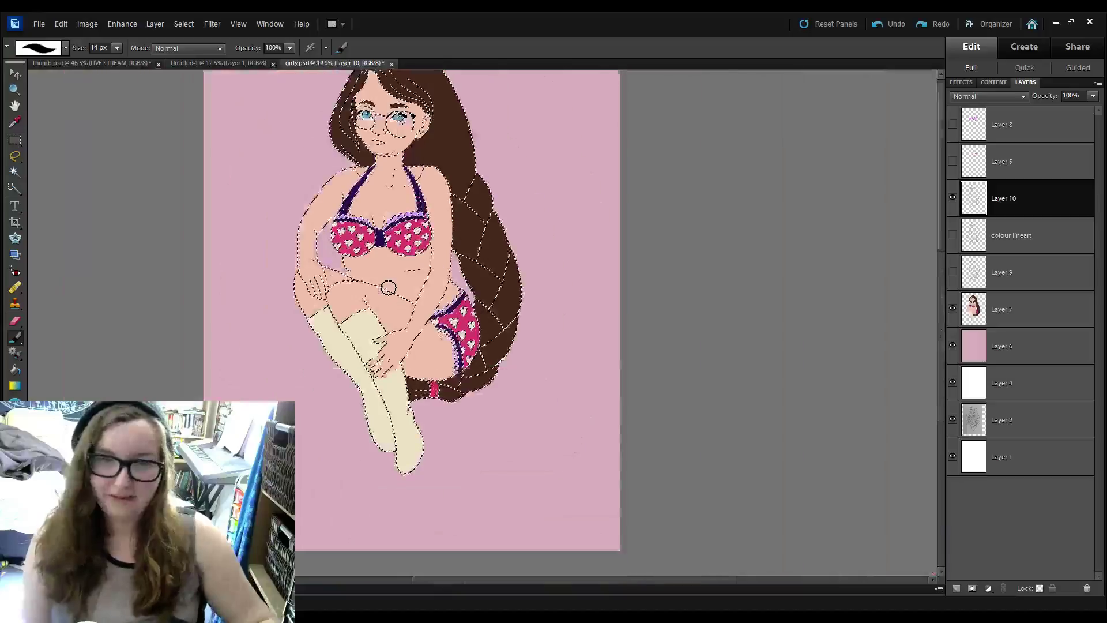
scroll(388, 287, up, 3)
drag(440, 417, 483, 264)
scroll(484, 263, up, 6)
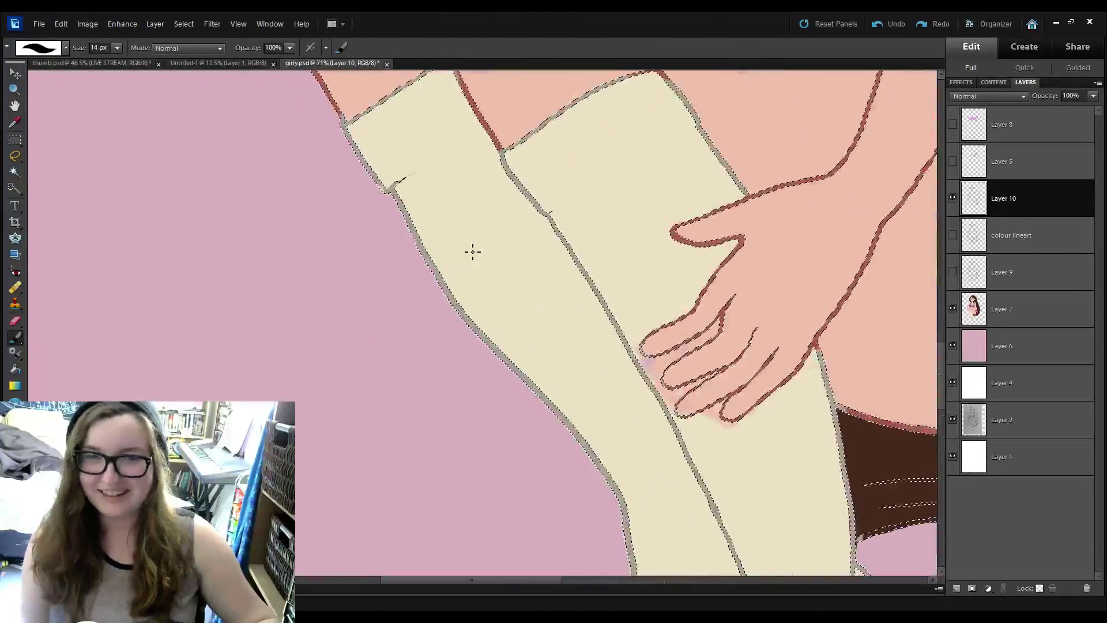
drag(415, 183, 305, 226)
click(14, 122)
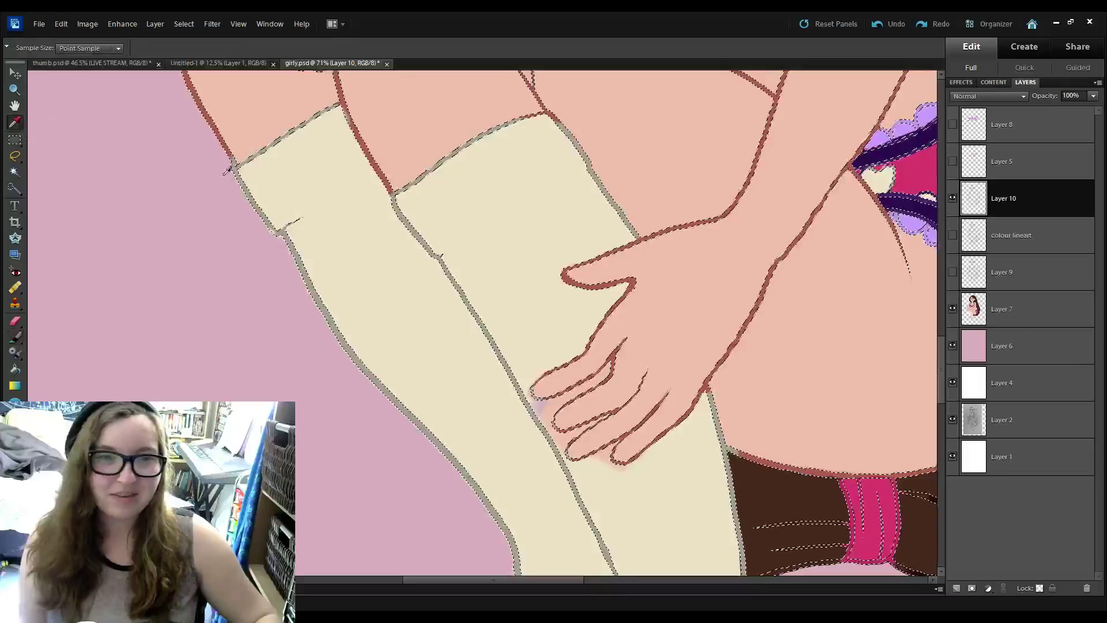
click(14, 339)
click(17, 125)
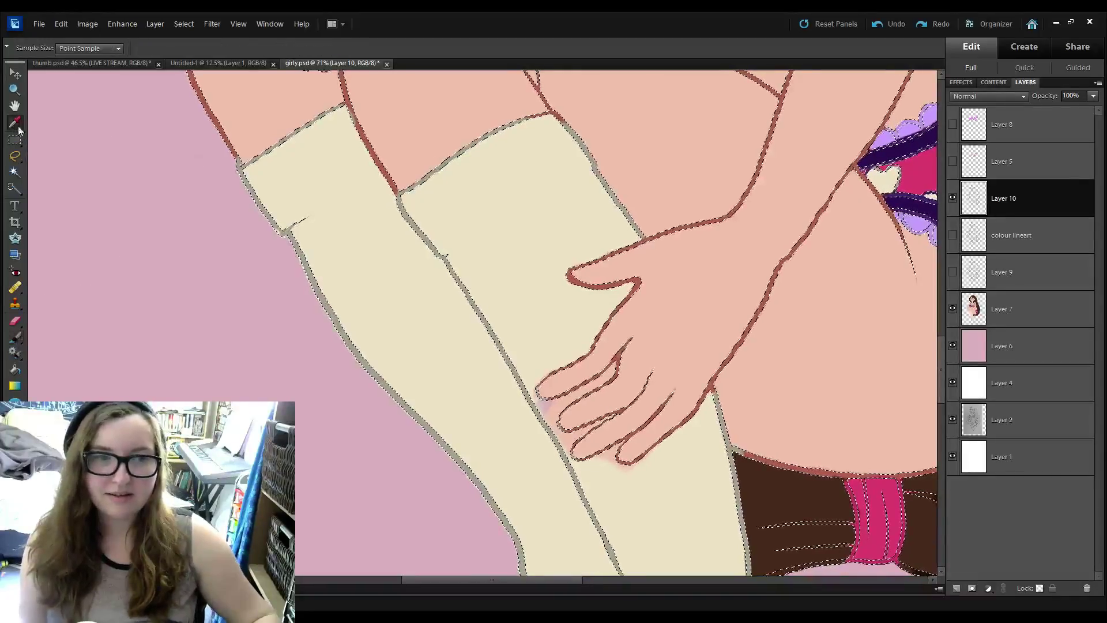
click(15, 340)
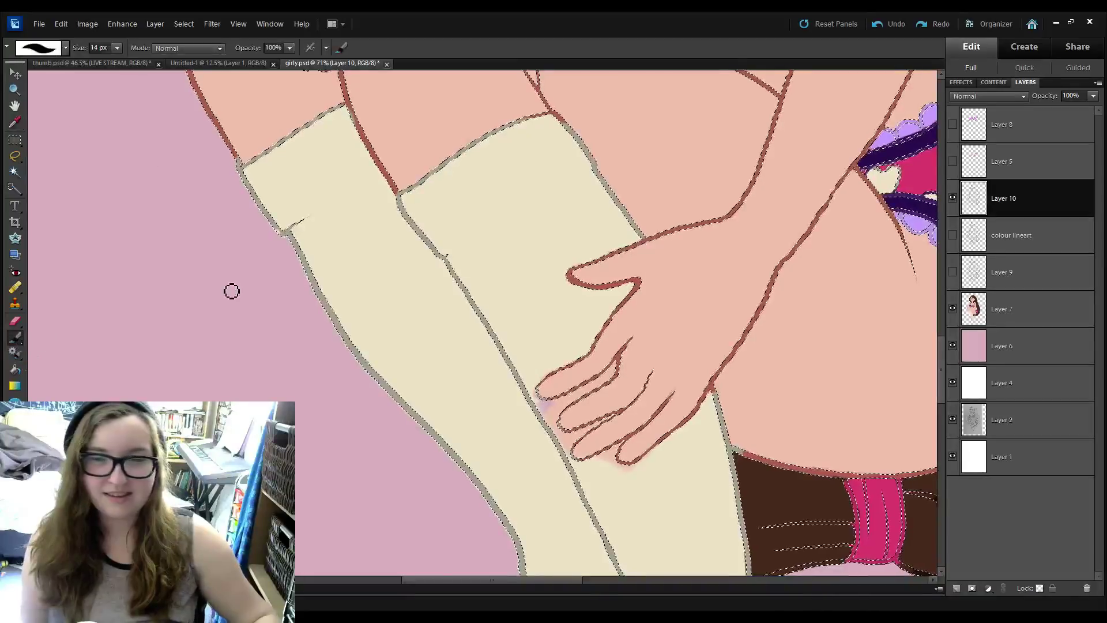
drag(633, 295, 556, 183)
scroll(537, 189, up, 2)
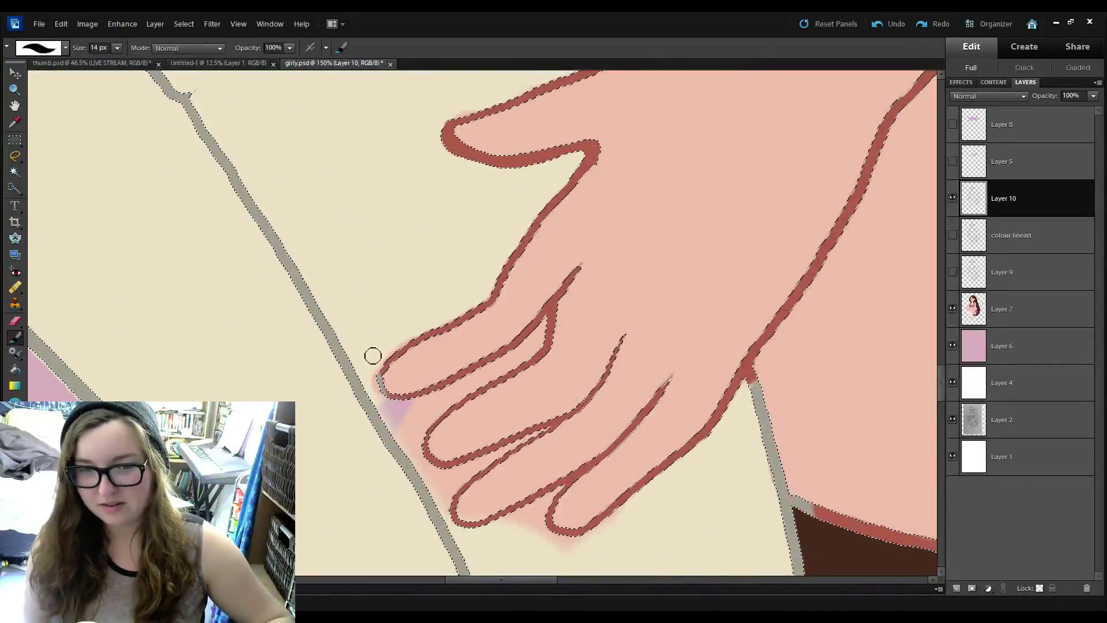
scroll(407, 352, down, 3)
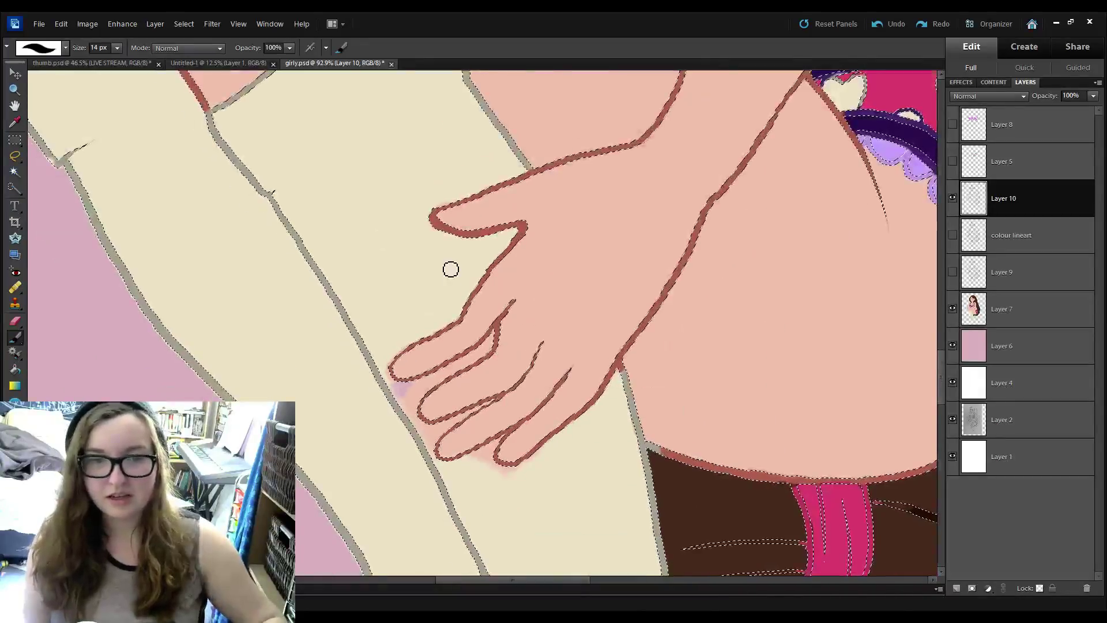
Touch up the leg outline at the sock hem and around the knee crease in the reddish-brown skin line colour.
drag(403, 237, 644, 437)
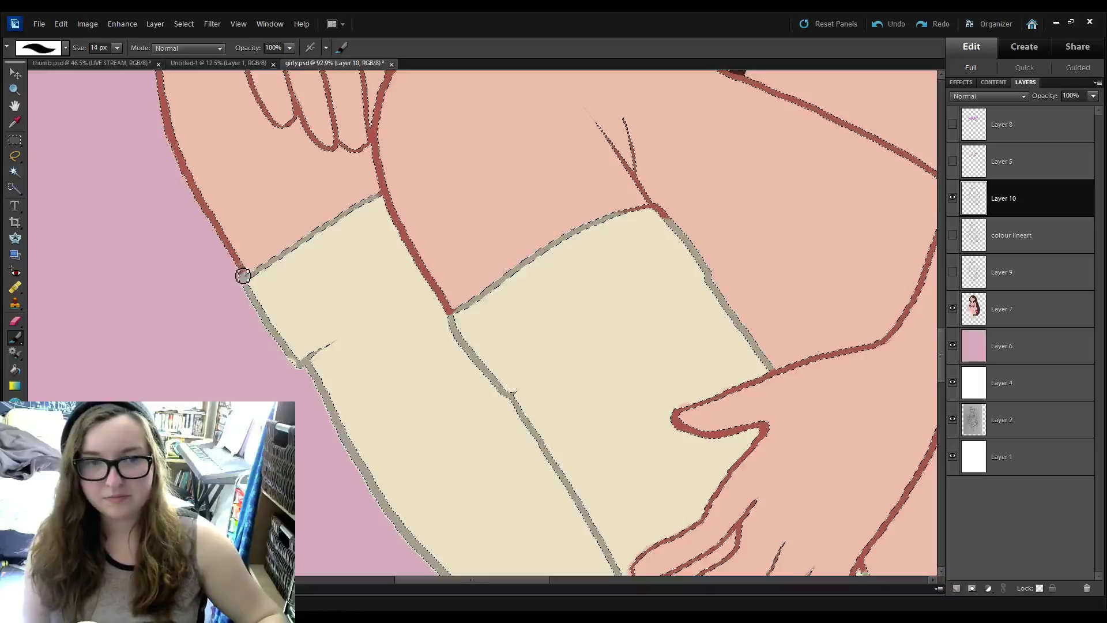
drag(649, 135, 582, 200)
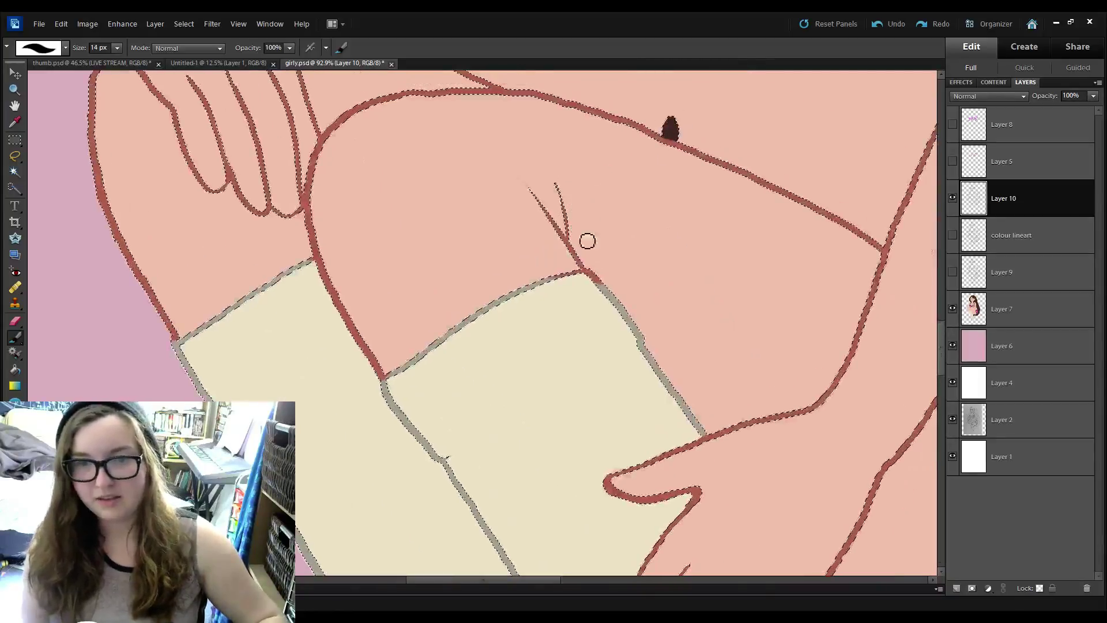
scroll(485, 242, up, 4)
scroll(486, 242, left, 2)
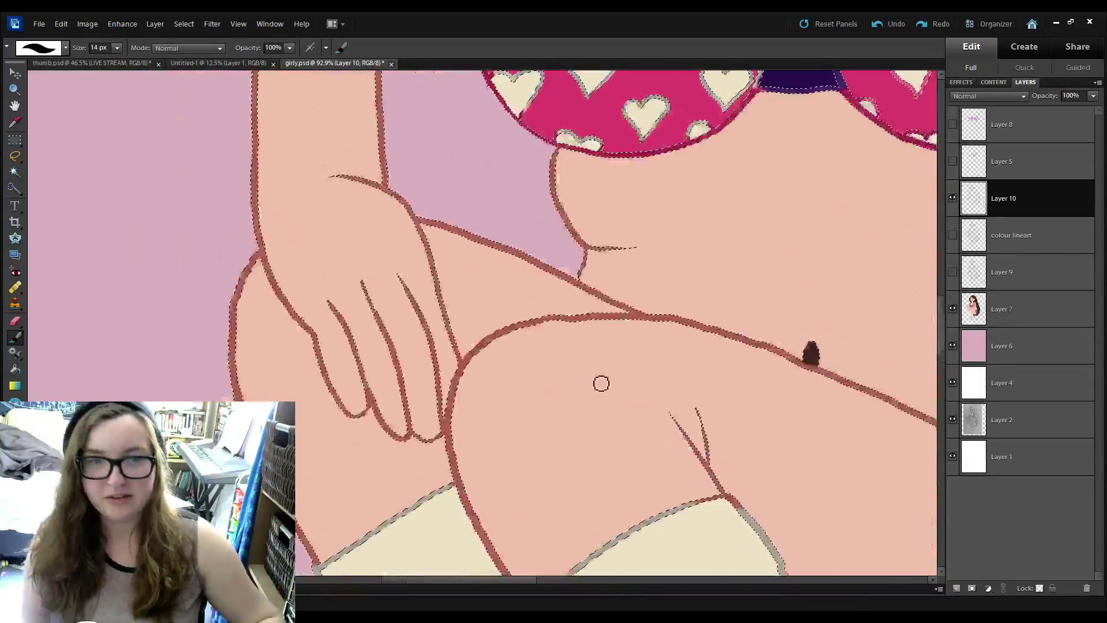
Examine the line art of the shoulders, face, top and arms for outline segments in the wrong colour.
scroll(511, 230, up, 8)
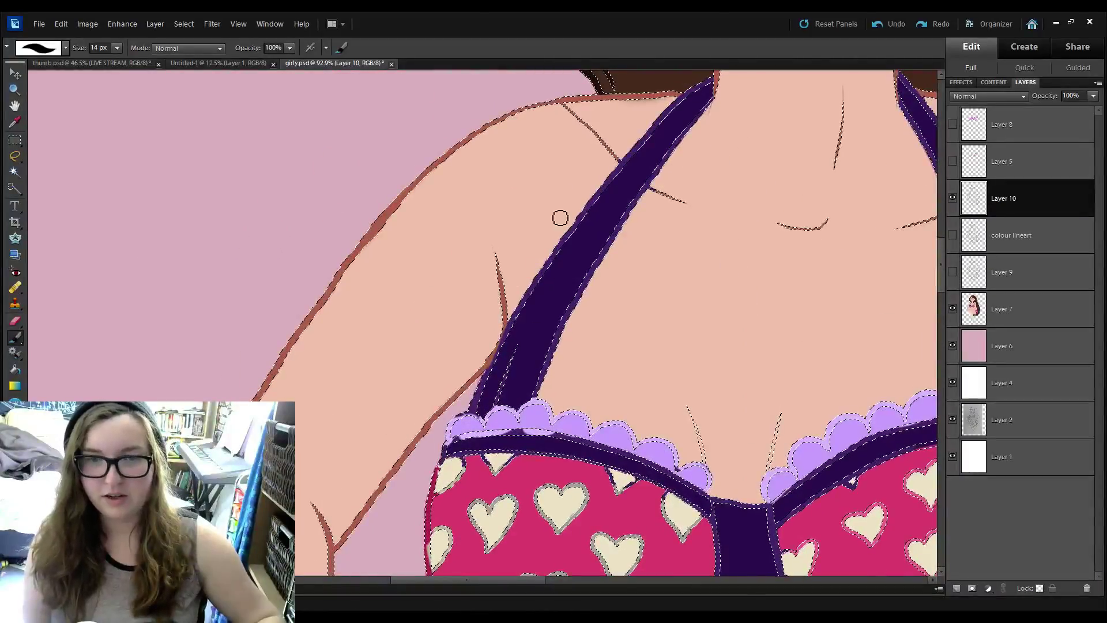
scroll(612, 246, up, 3)
scroll(612, 246, right, 3)
scroll(612, 246, down, 3)
scroll(563, 156, right, 3)
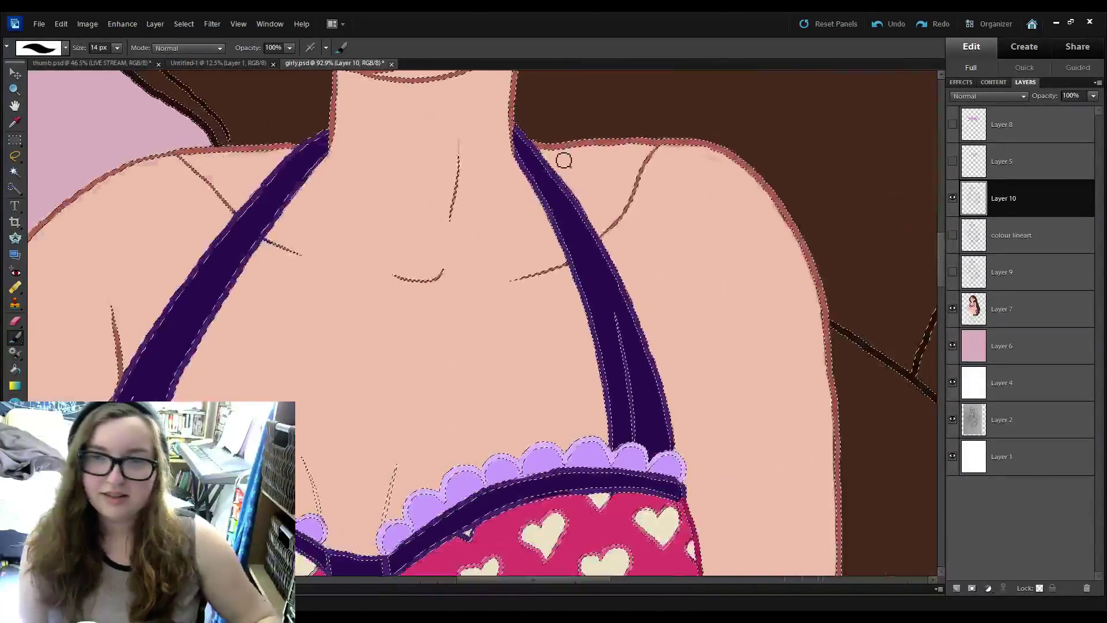
scroll(594, 186, up, 9)
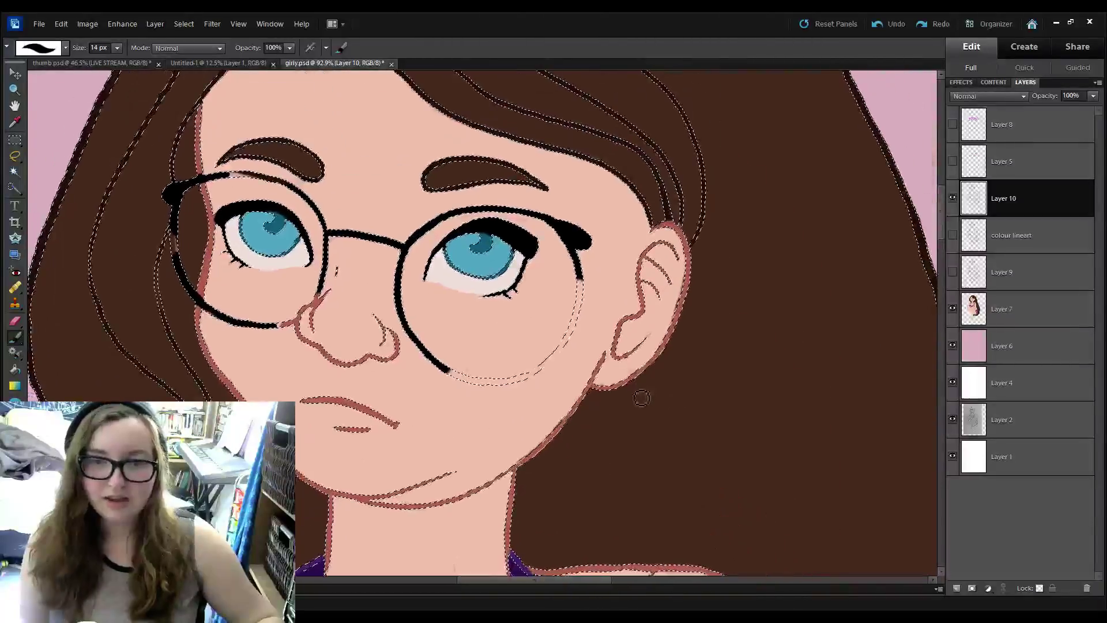
drag(636, 446, 575, 157)
drag(725, 515, 708, 291)
scroll(707, 290, down, 6)
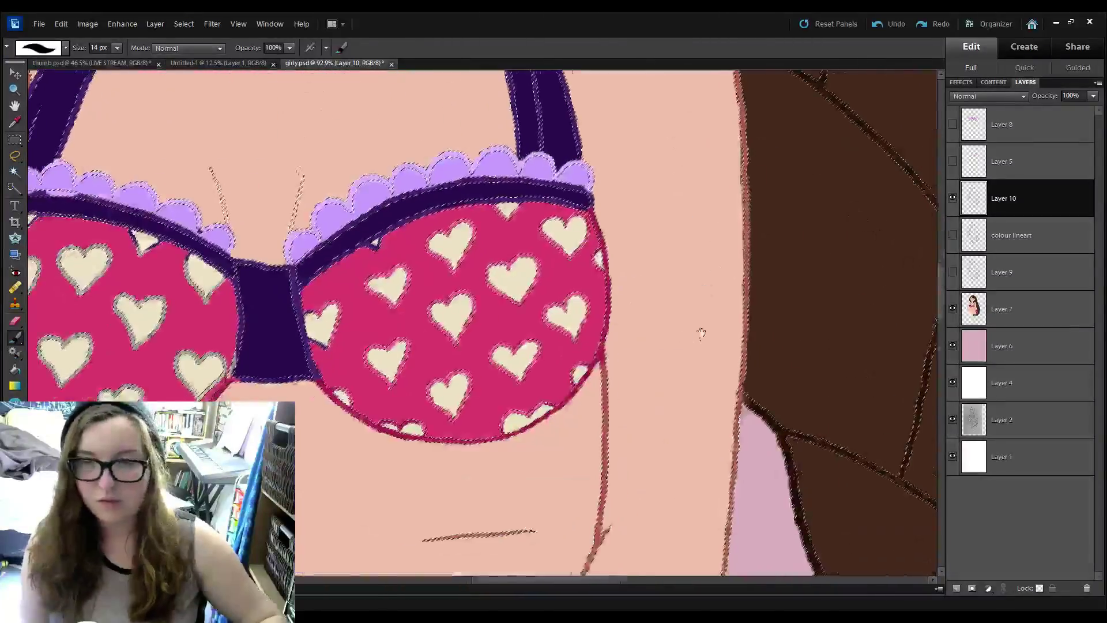
scroll(712, 124, up, 5)
scroll(720, 353, down, 10)
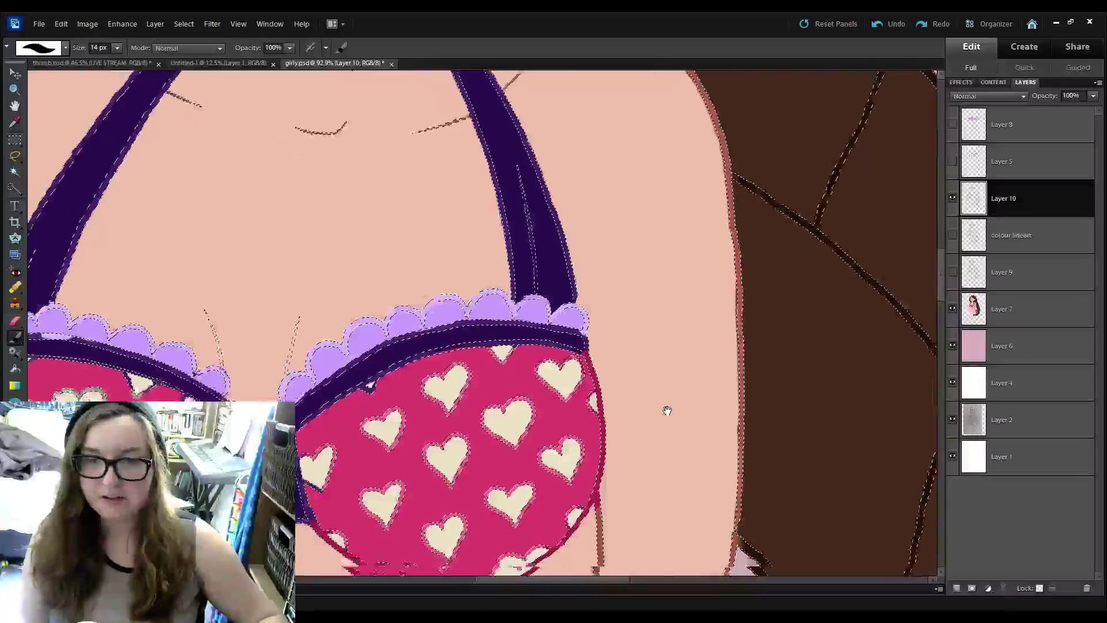
scroll(665, 410, left, 5)
scroll(574, 214, down, 3)
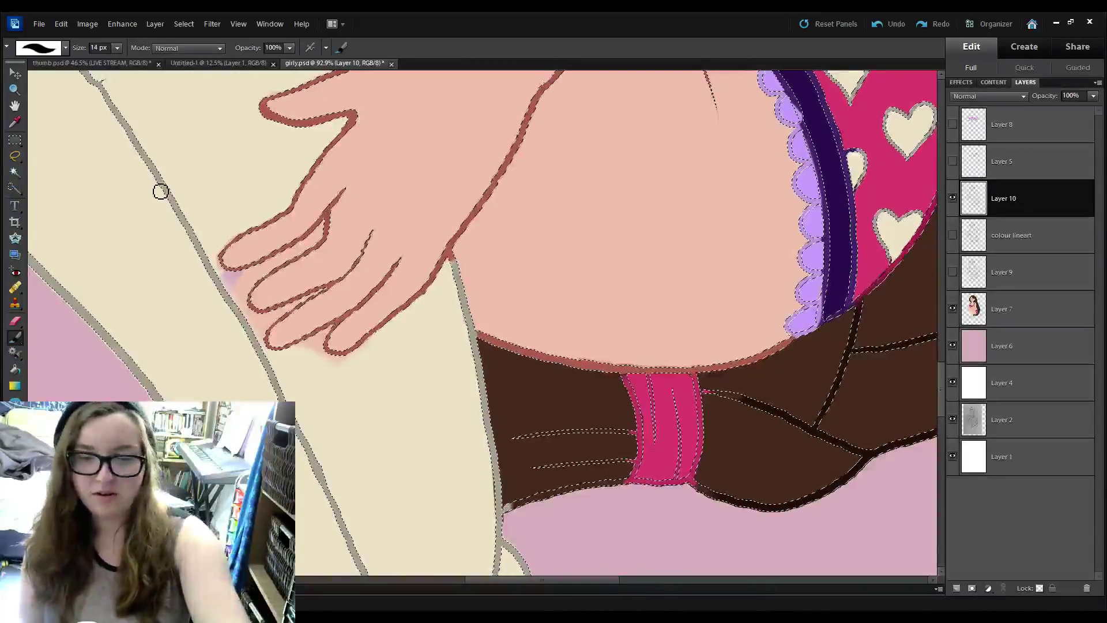
Sample the grey sock outline colour and touch up the sock outline beside the wrist.
key(i)
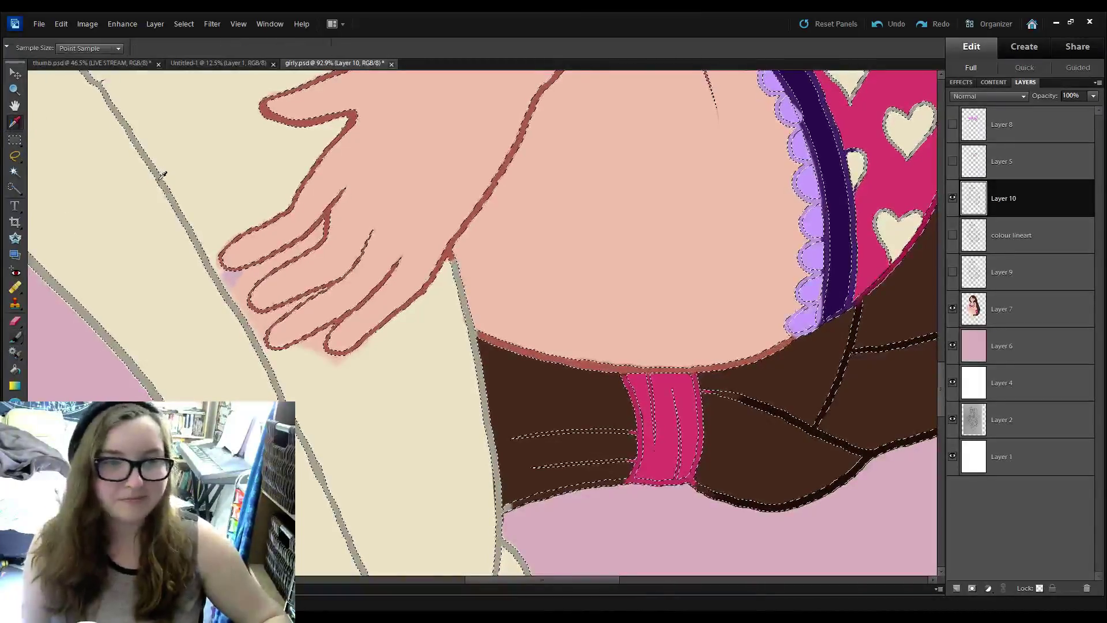
click(15, 338)
mouse_move(315, 438)
mouse_down()
mouse_move(344, 323)
mouse_move(336, 152)
mouse_up()
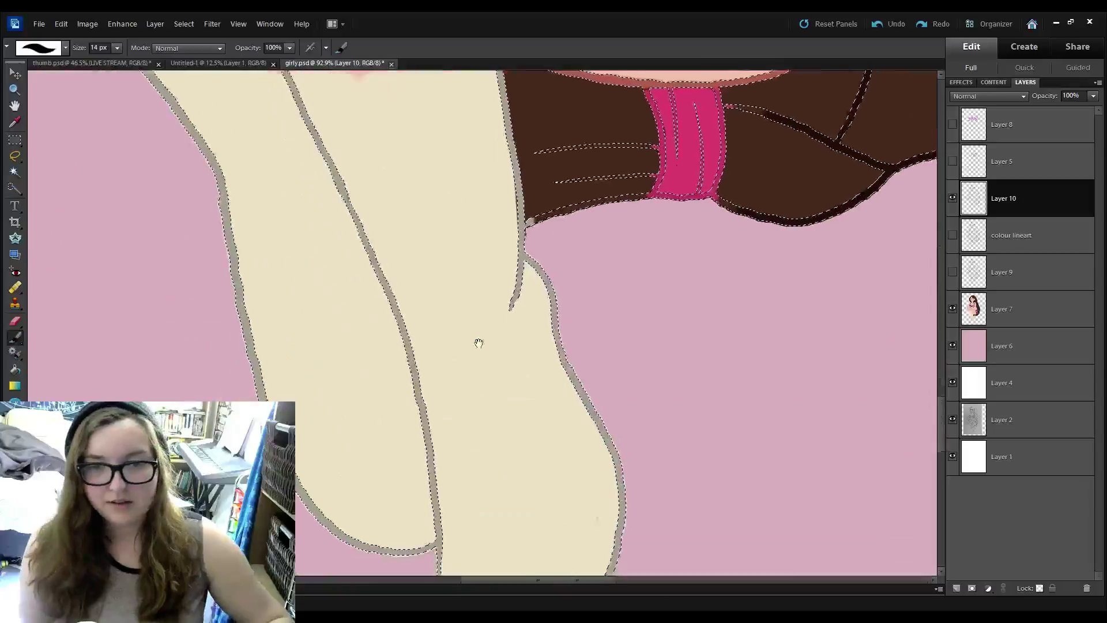
drag(479, 343, 471, 210)
drag(474, 292, 462, 570)
drag(421, 296, 505, 389)
drag(460, 268, 468, 391)
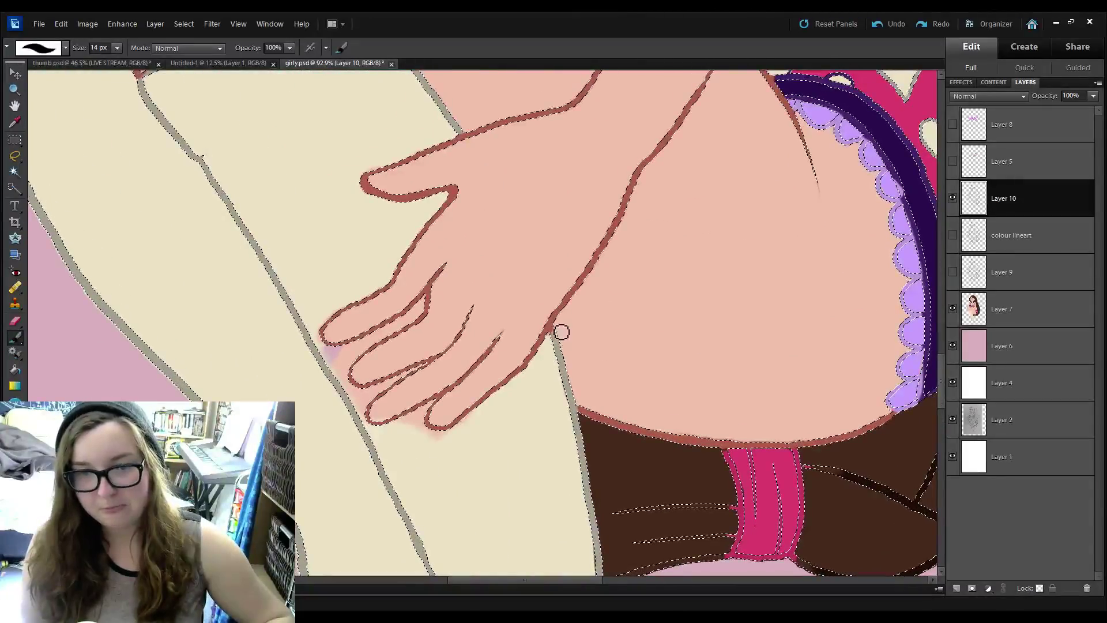
Repaint the reddish segments along the sock hems below the knees in the sampled grey.
scroll(571, 306, up, 2)
scroll(447, 267, left, 5)
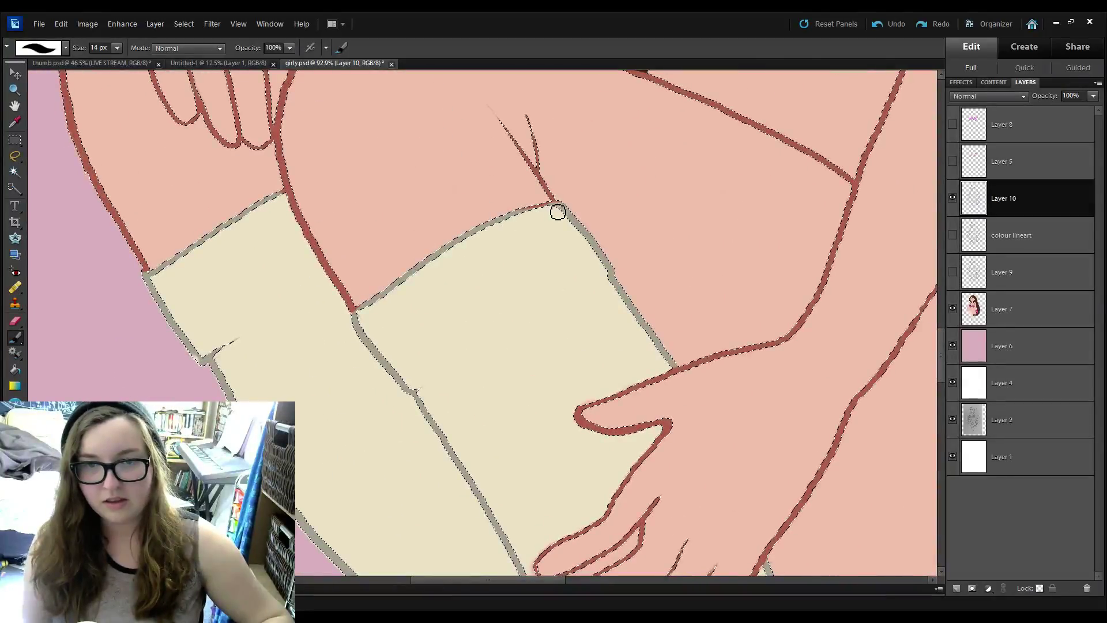
scroll(404, 314, down, 1)
scroll(409, 303, left, 1)
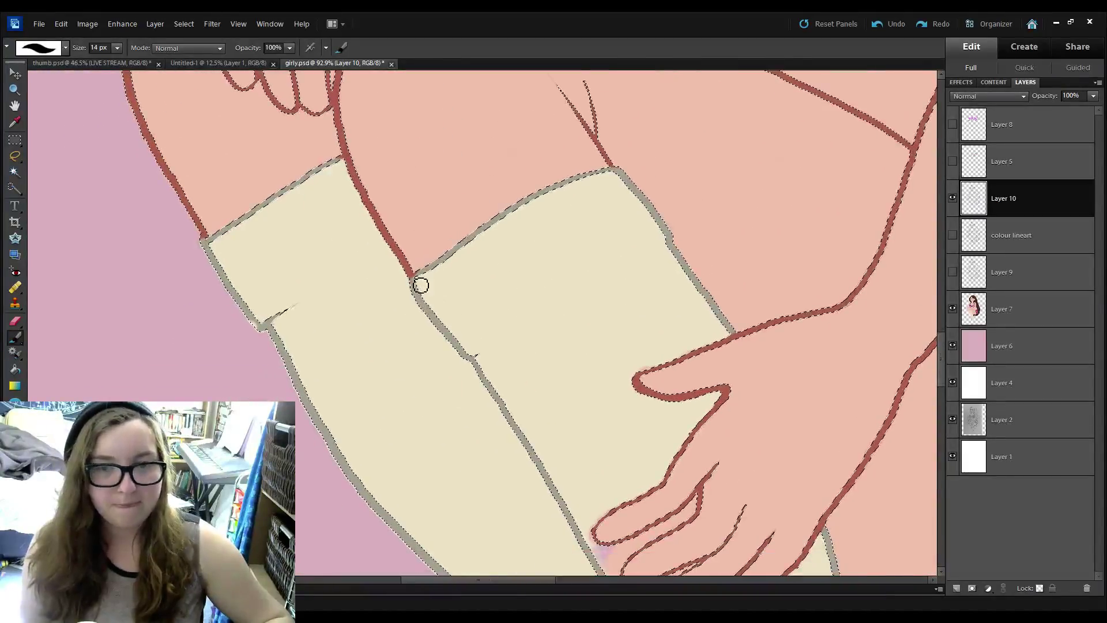
scroll(197, 247, down, 5)
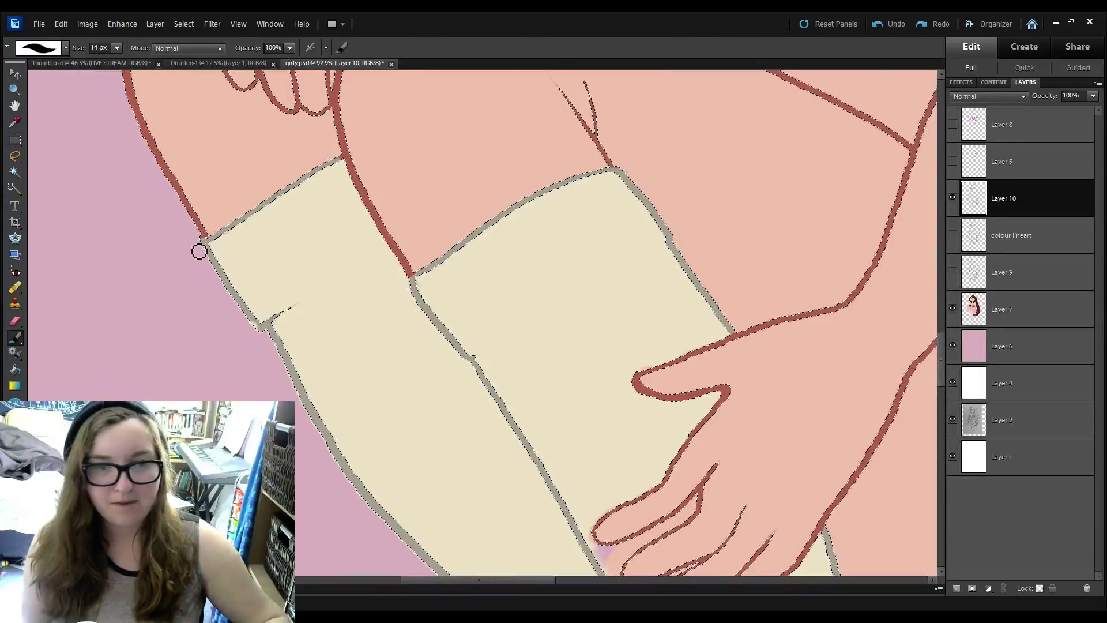
Examine the line art from the socks up over the hips and top to the face for outline segments in the wrong colour.
scroll(248, 232, up, 1)
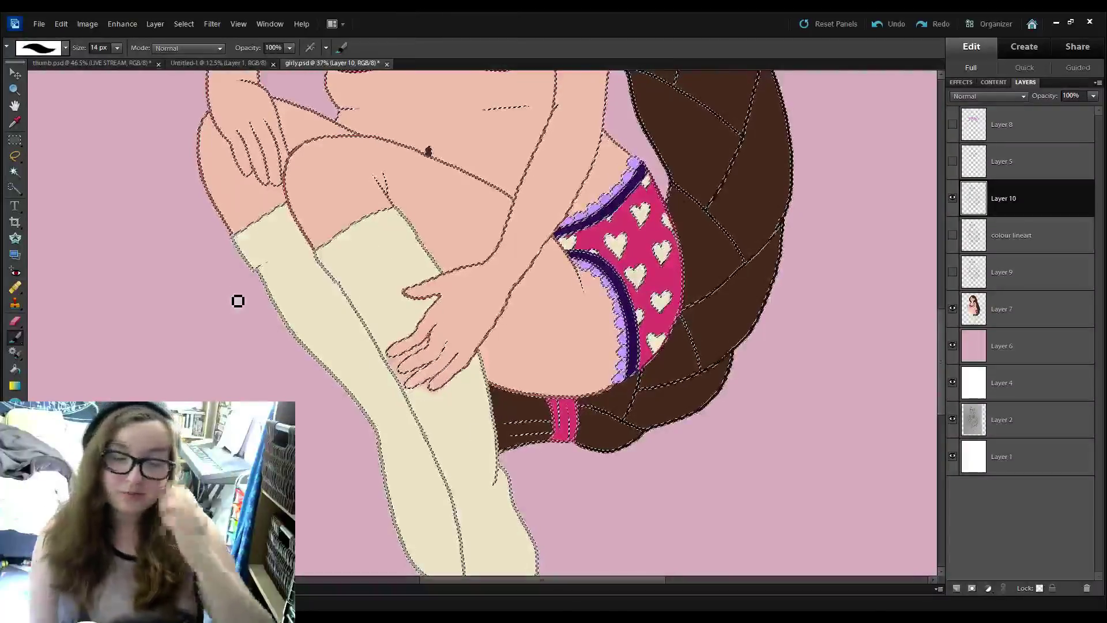
scroll(238, 300, up, 1)
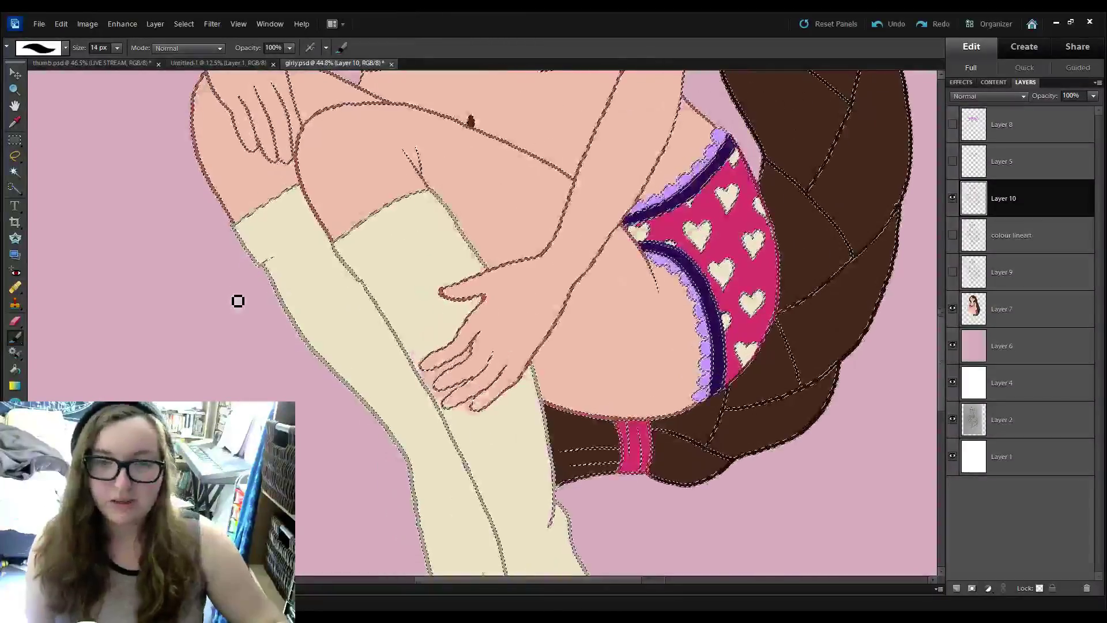
scroll(238, 300, up, 5)
scroll(238, 300, left, 2)
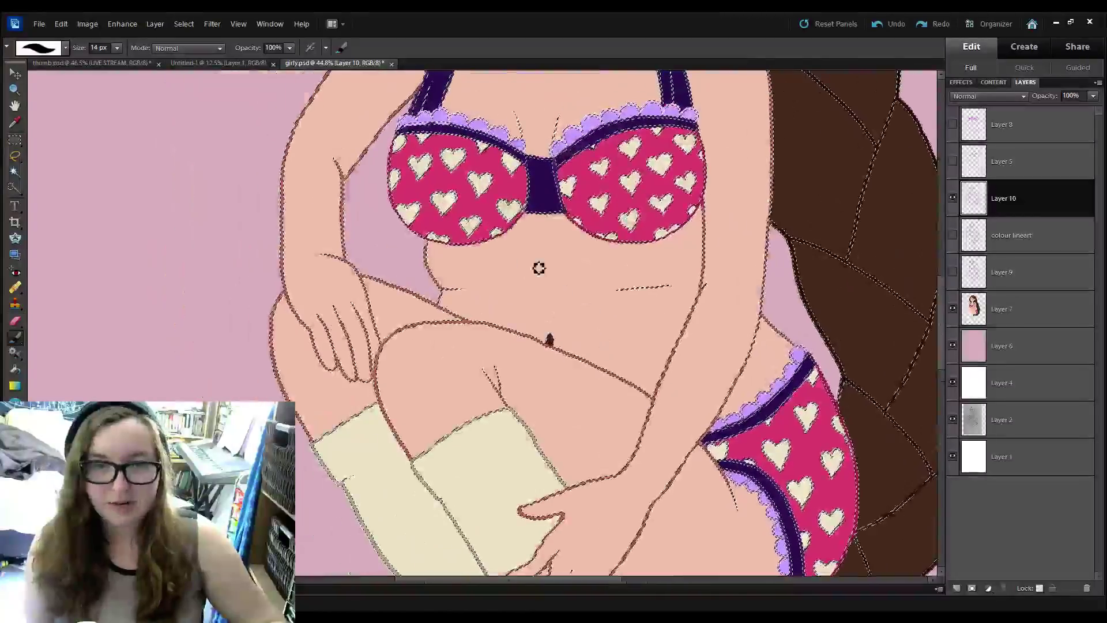
scroll(538, 268, up, 2)
scroll(544, 297, up, 4)
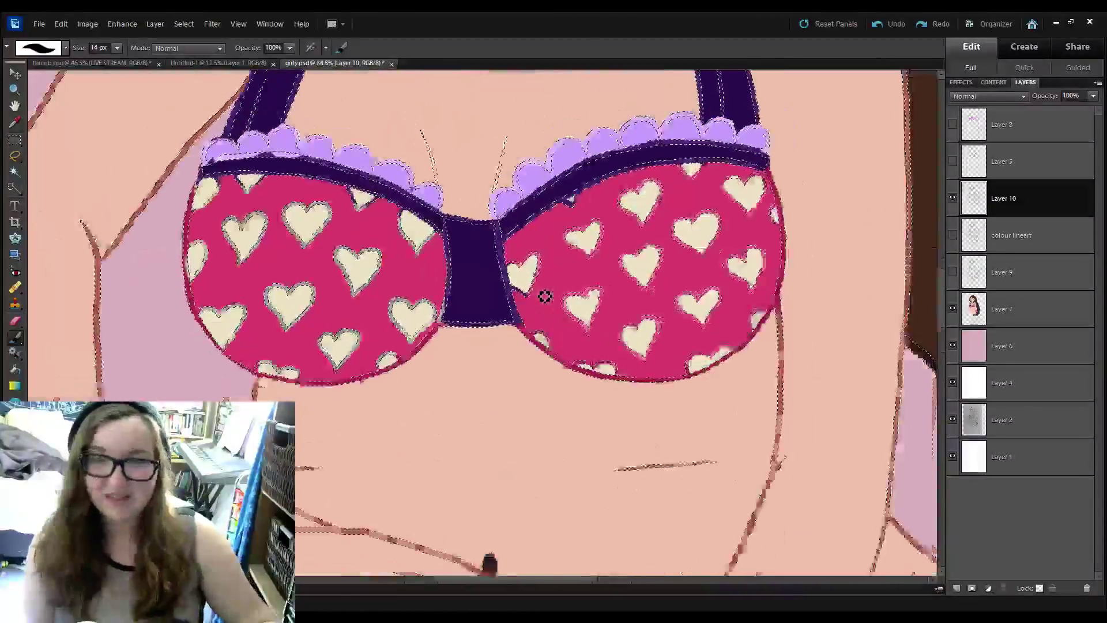
scroll(543, 297, down, 4)
scroll(581, 360, up, 5)
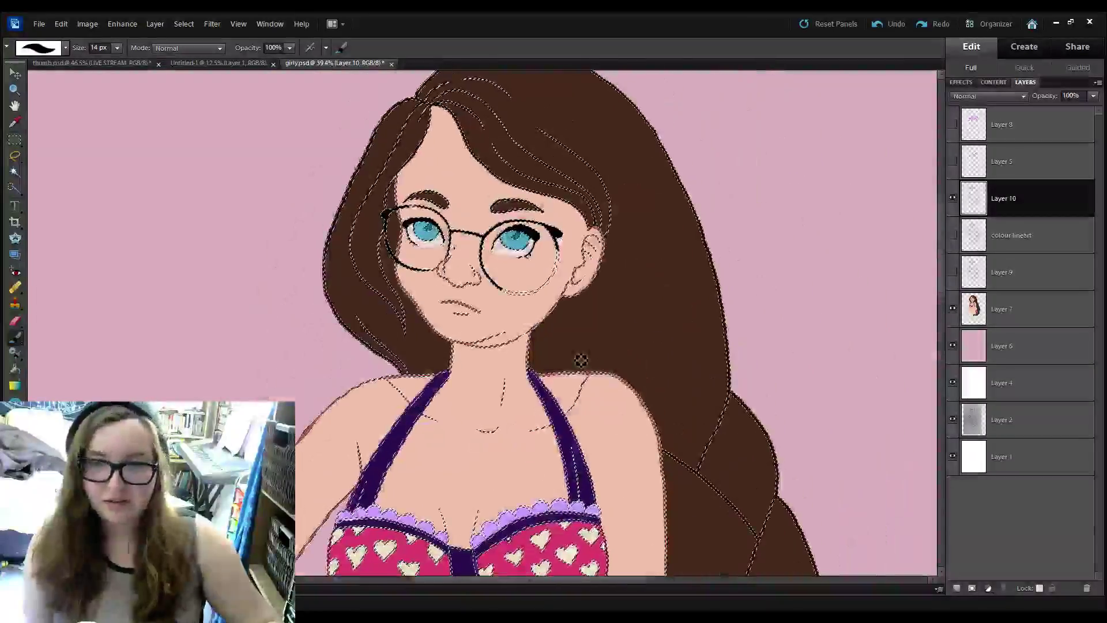
scroll(580, 360, up, 7)
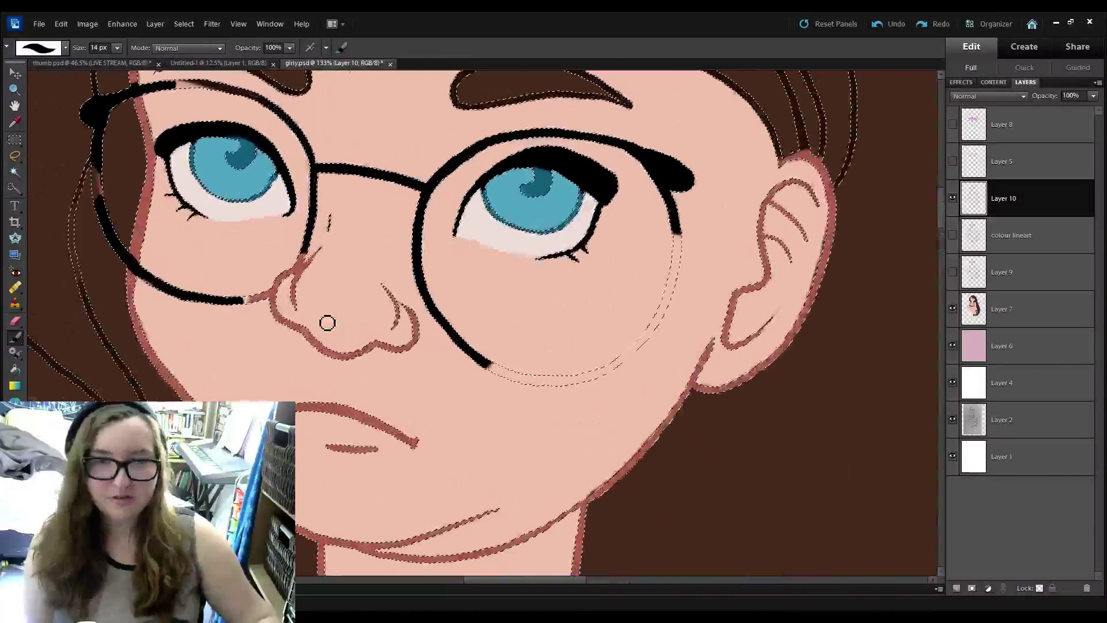
Sample the dark brown hair line colour and touch up the hair outlines beside the face up to the parting.
key(i)
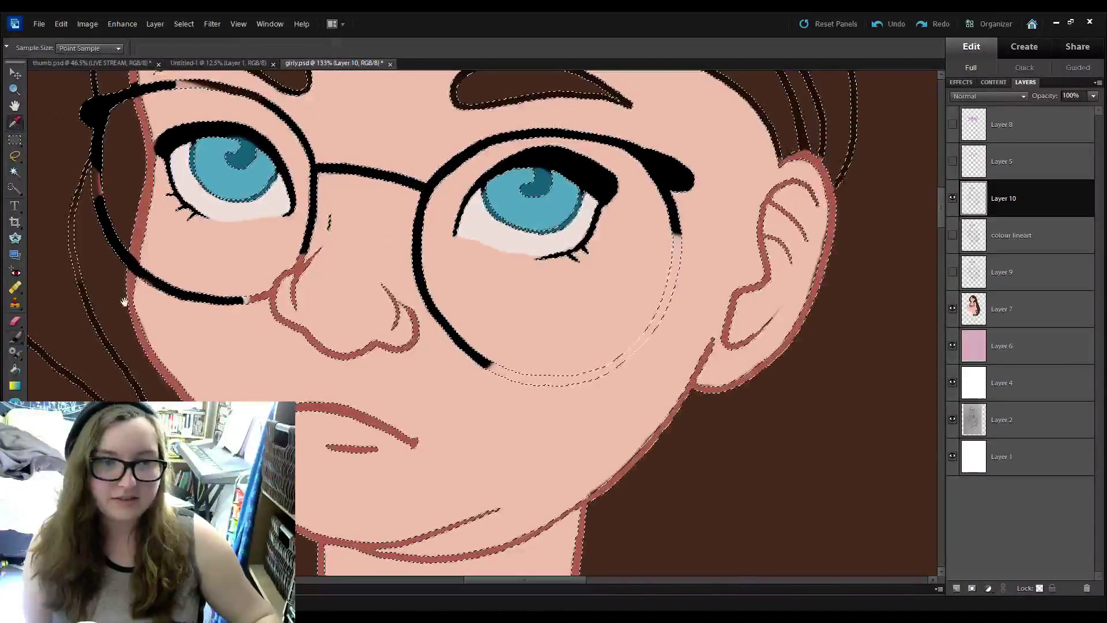
drag(125, 301, 346, 269)
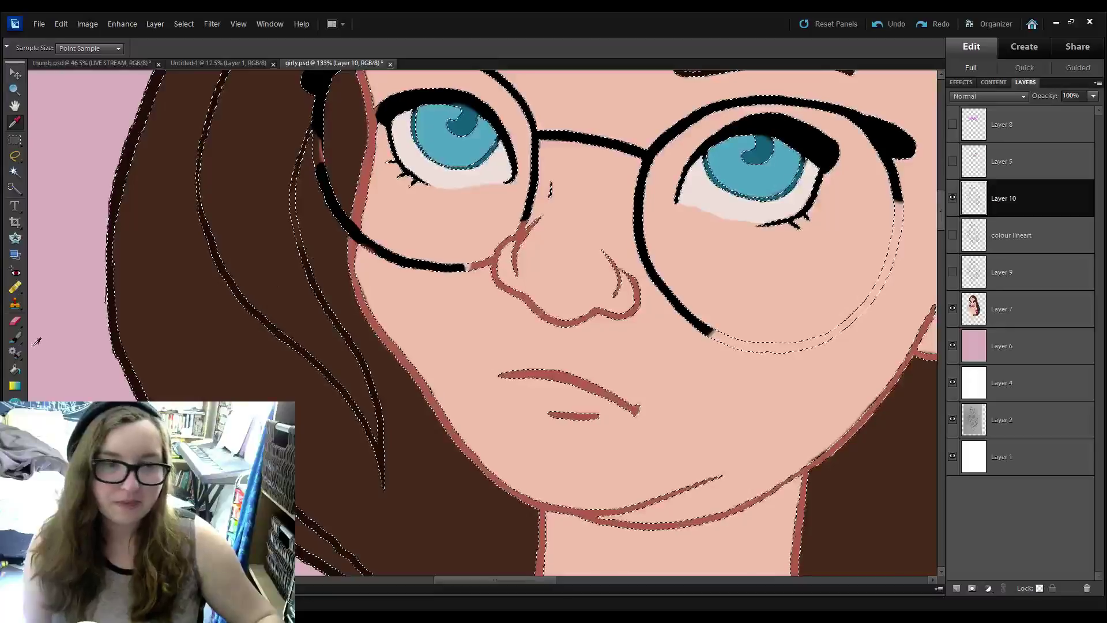
key(b)
scroll(77, 355, down, 3)
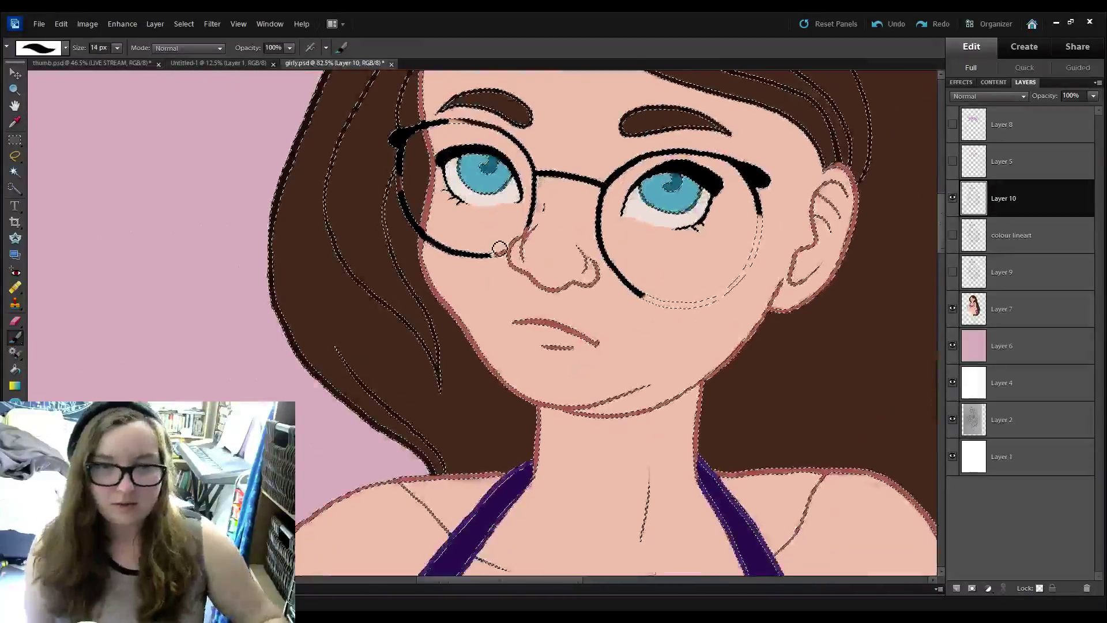
scroll(499, 249, up, 3)
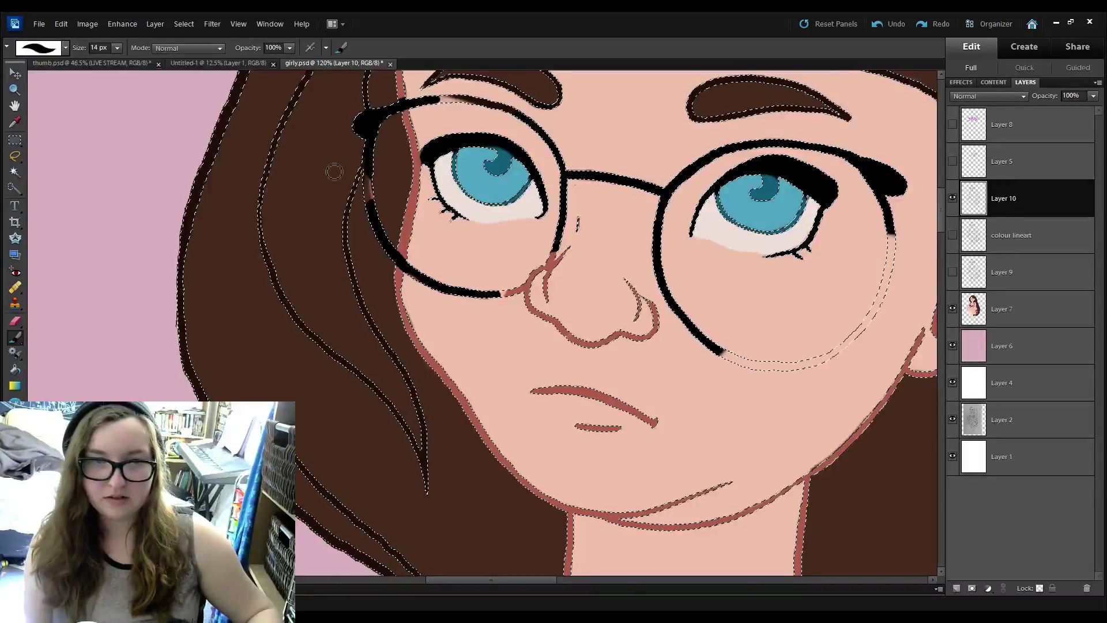
scroll(334, 171, up, 5)
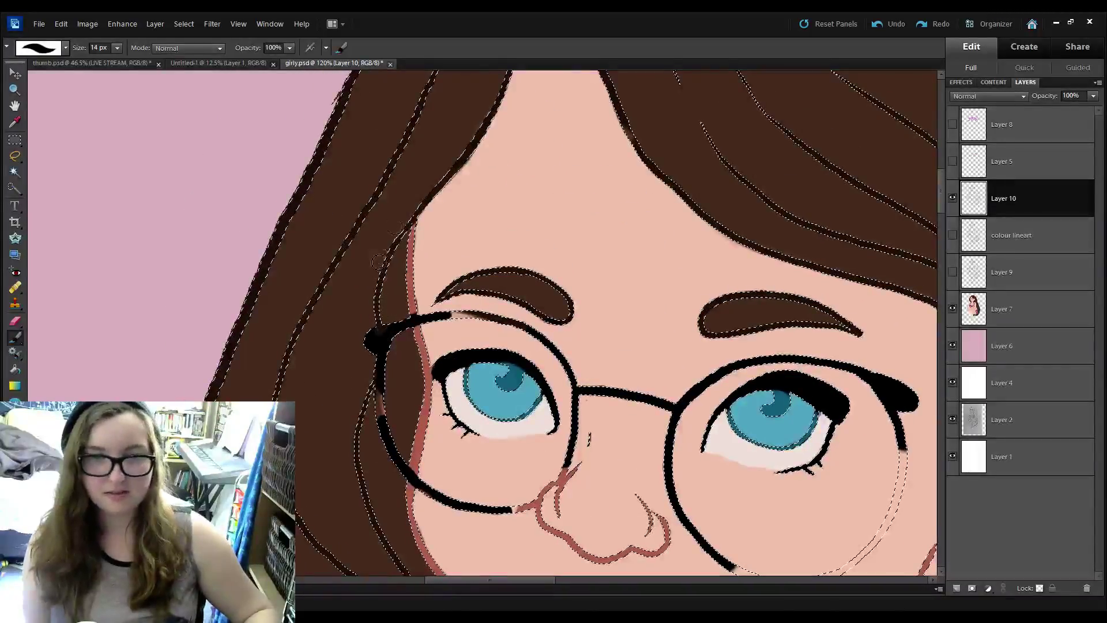
scroll(379, 263, up, 2)
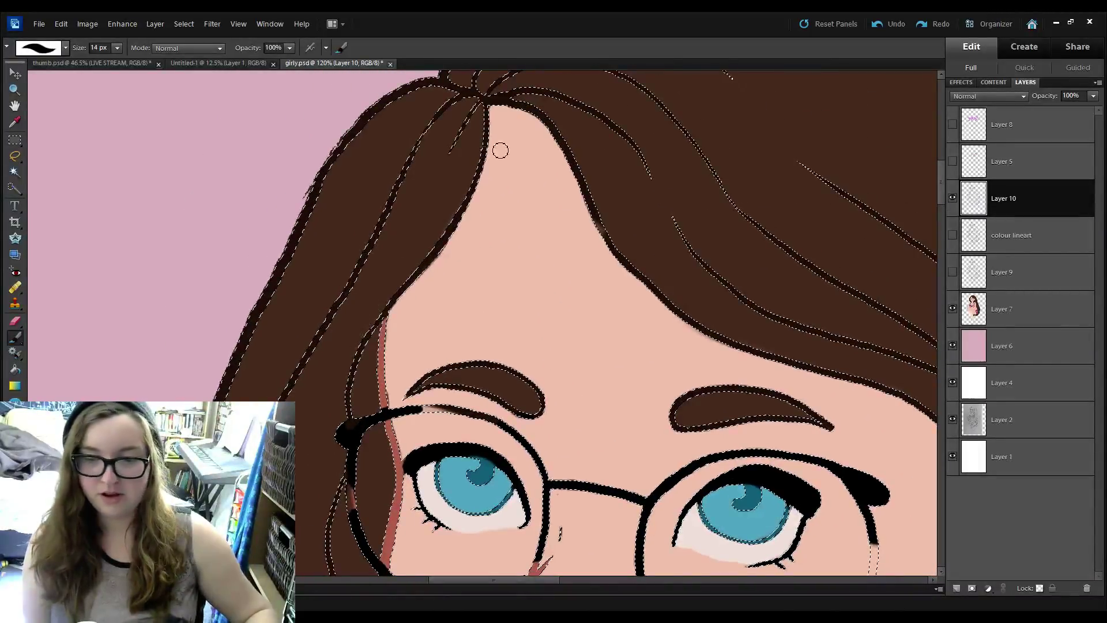
drag(500, 150, 454, 185)
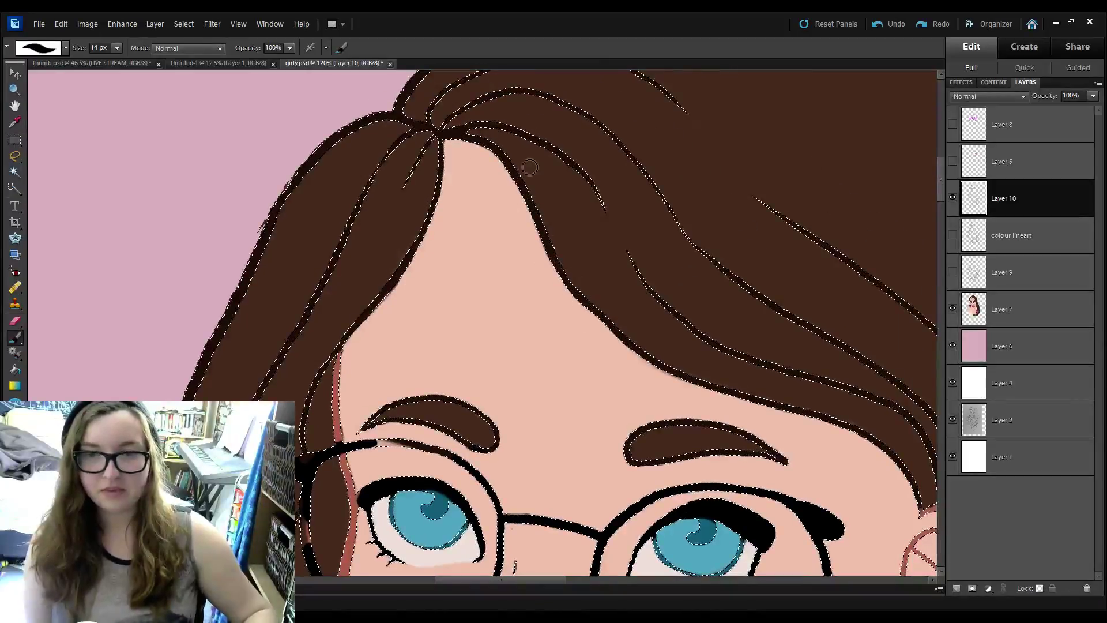
Touch up the fringe strands and the hair outline around the ear and crown in the sampled dark brown.
scroll(530, 168, down, 3)
scroll(529, 167, right, 6)
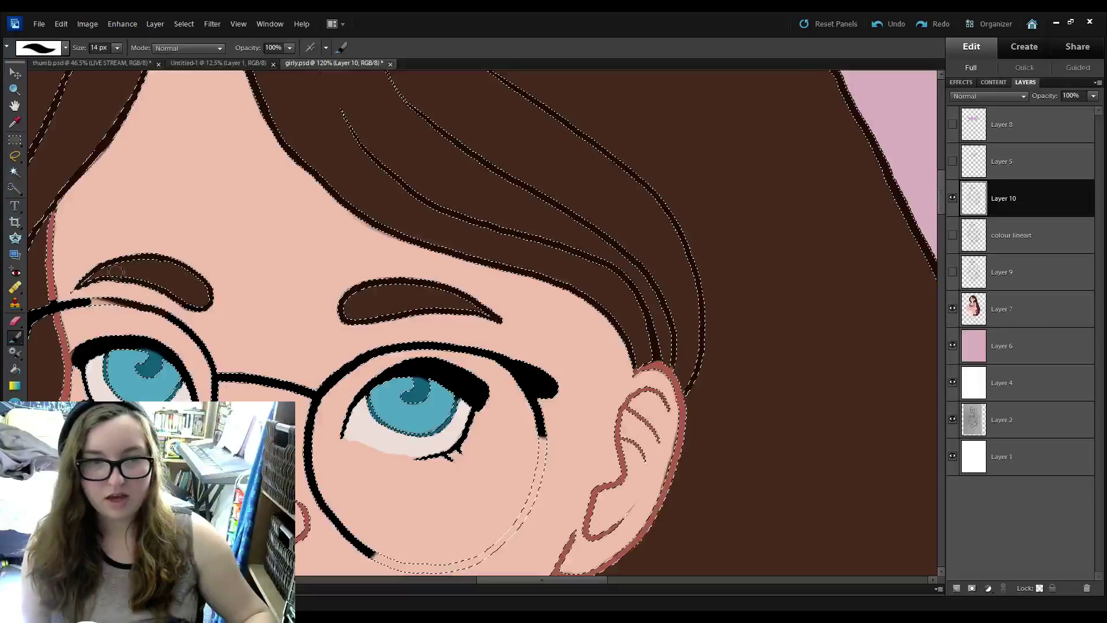
drag(492, 327, 529, 270)
scroll(469, 349, down, 4)
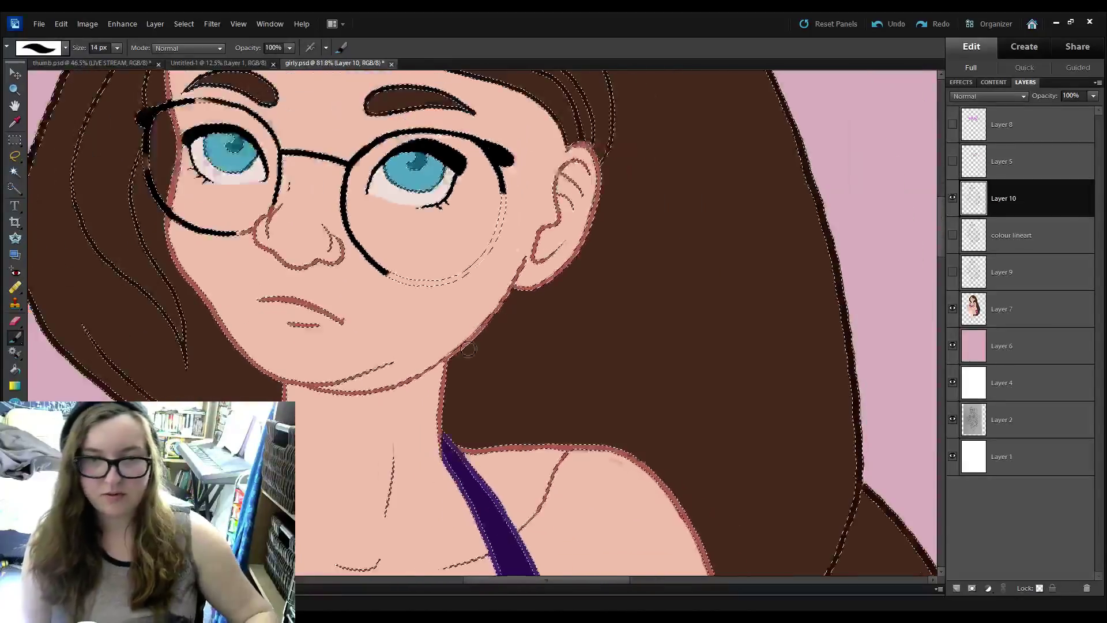
scroll(469, 348, down, 7)
scroll(469, 348, up, 6)
mouse_move(210, 284)
mouse_down()
mouse_move(257, 281)
mouse_move(371, 391)
mouse_move(361, 227)
mouse_up()
drag(361, 145, 325, 372)
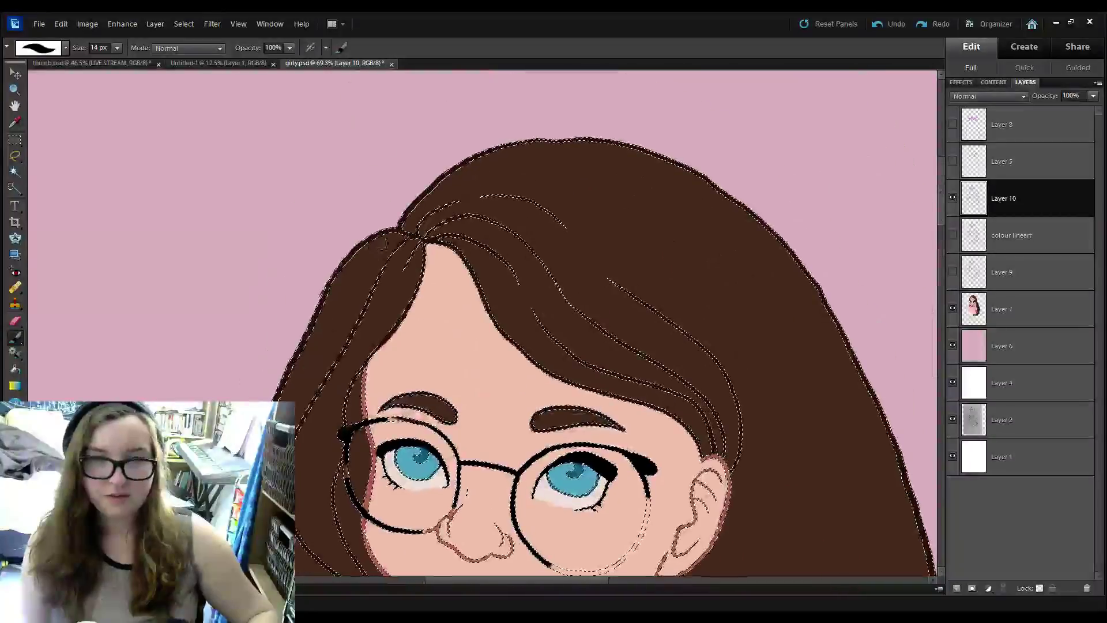
Touch up the outer edge and crossing strands of the braid beside the arm and hip in dark brown.
scroll(586, 346, down, 10)
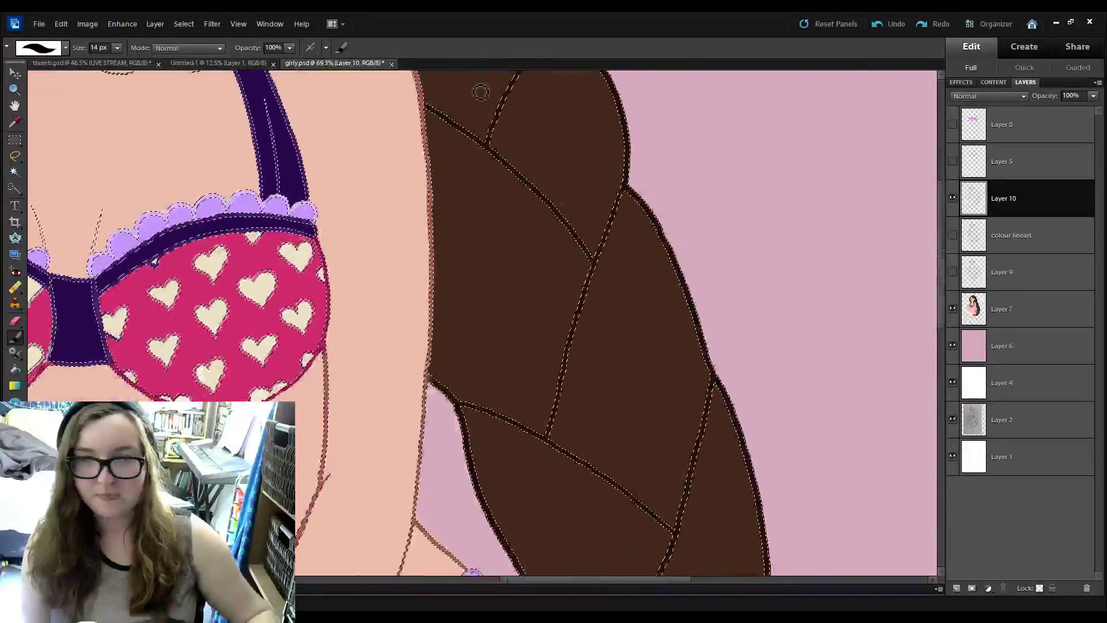
scroll(746, 319, down, 8)
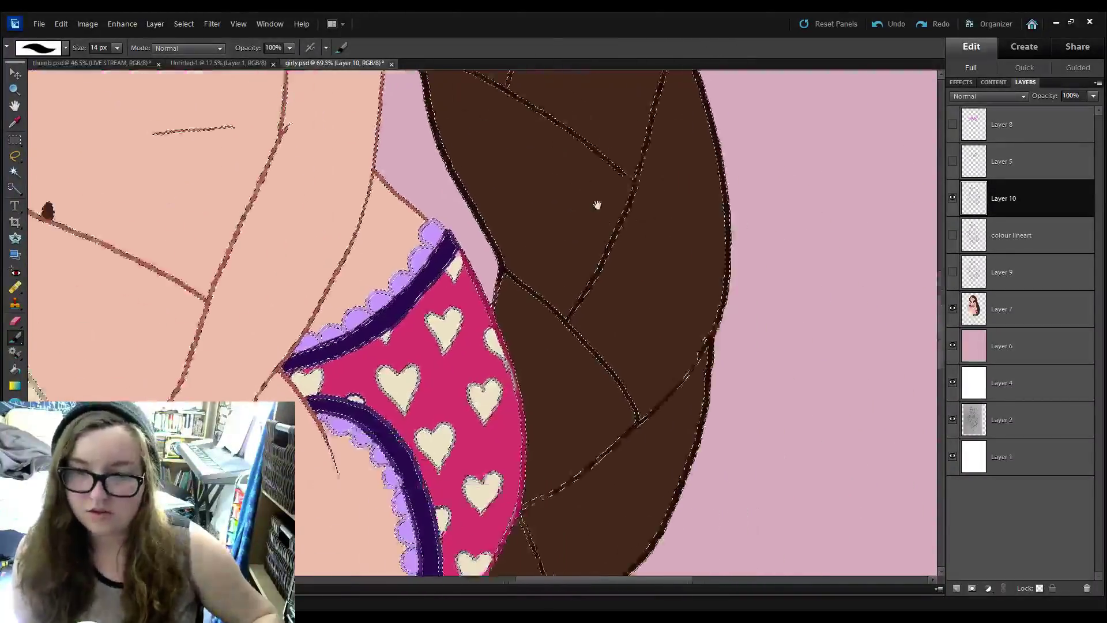
scroll(485, 197, up, 4)
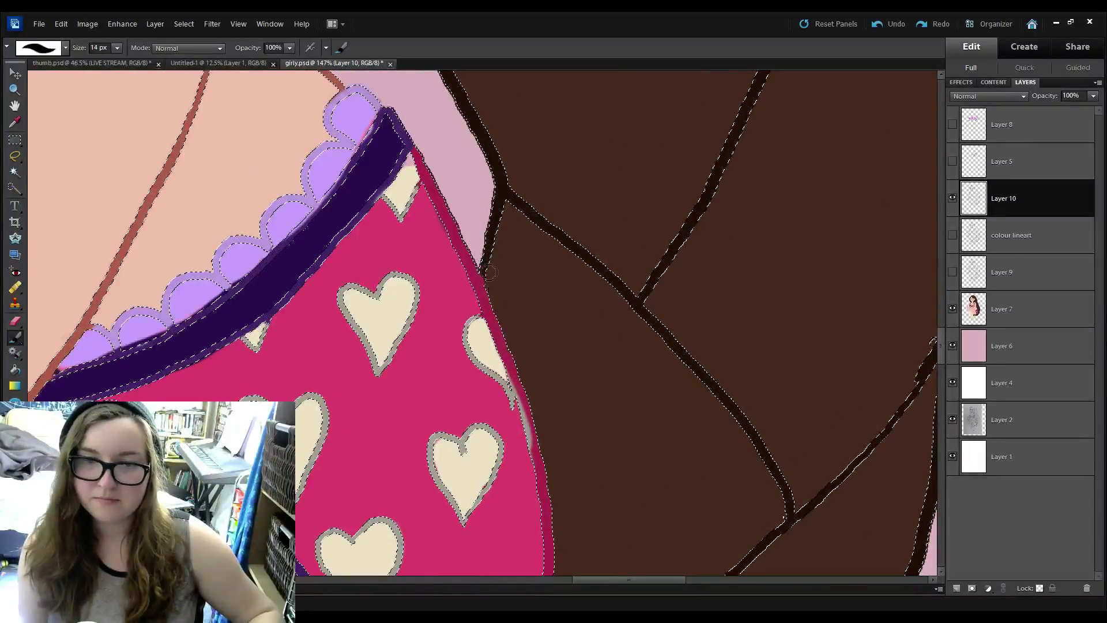
scroll(508, 255, down, 2)
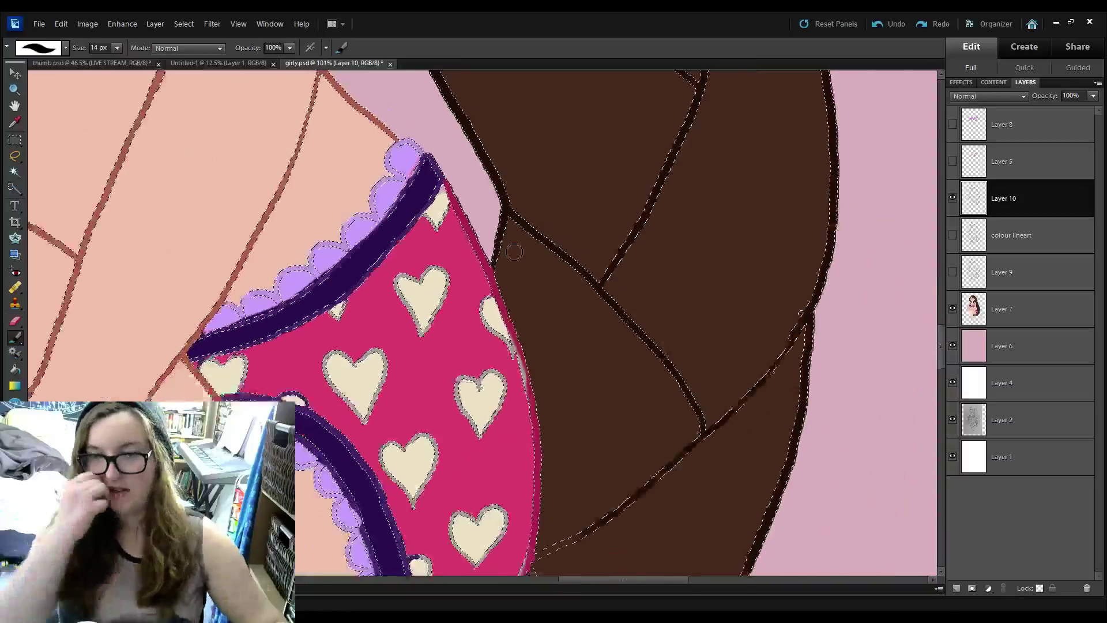
drag(820, 264, 795, 500)
drag(764, 223, 709, 470)
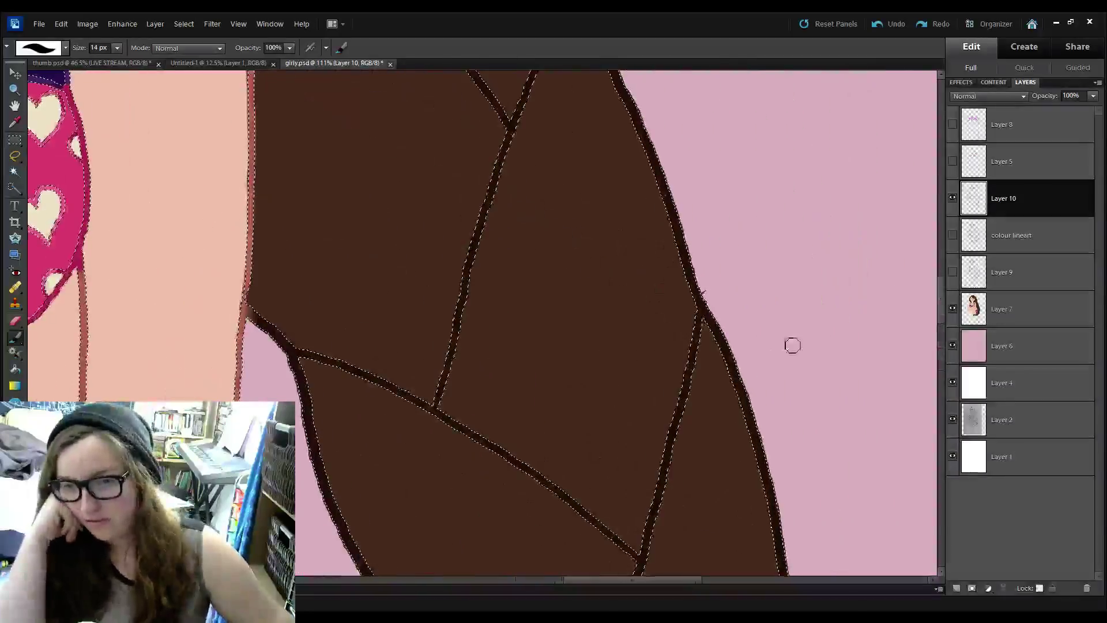
Repaint the lower braid outlines and the loose hair strands on both sides of the pink hair tie in dark brown.
drag(763, 401, 850, 227)
drag(793, 560, 786, 230)
drag(851, 455, 882, 221)
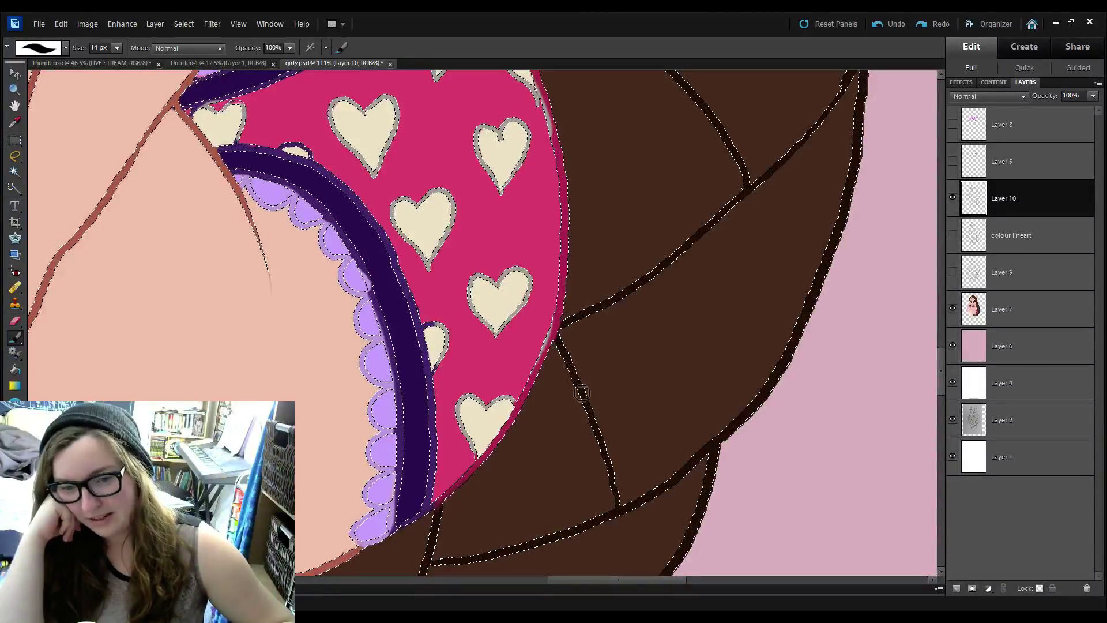
drag(686, 406, 761, 203)
drag(624, 400, 717, 294)
drag(590, 364, 776, 315)
drag(603, 368, 684, 344)
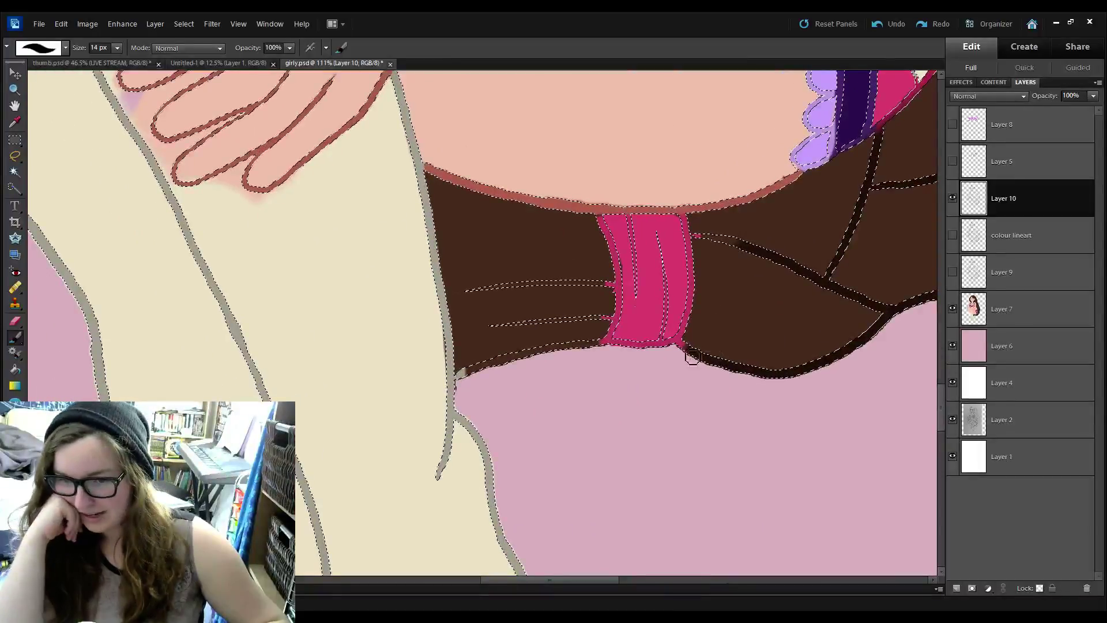
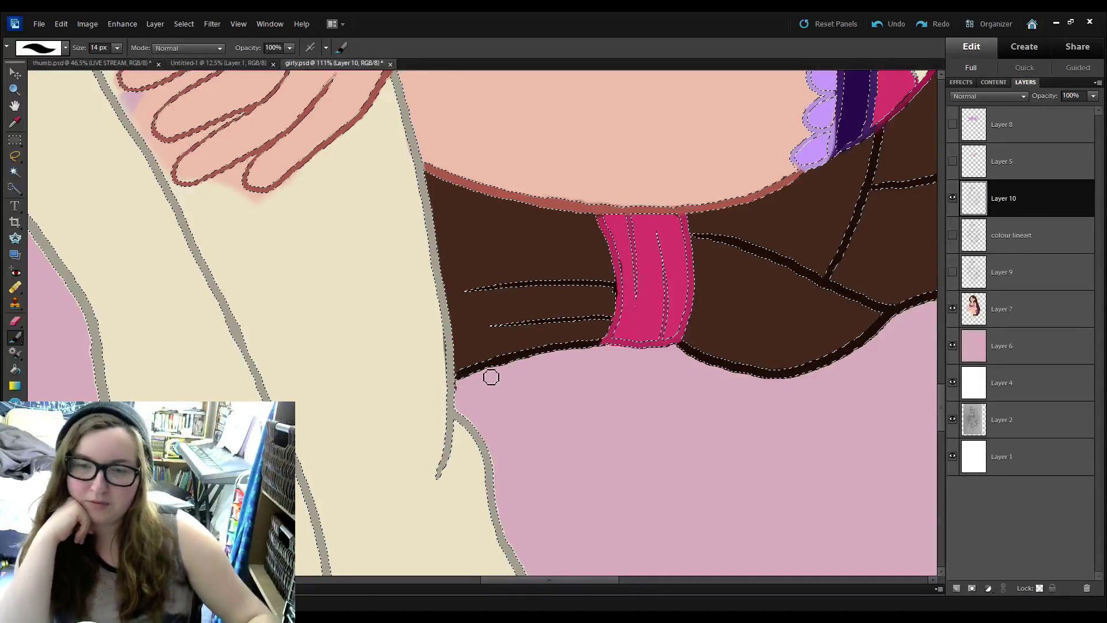
Sample the dark pink line colour and touch up the outline and fold lines of the hair tie.
scroll(490, 377, down, 5)
scroll(490, 377, down, 2)
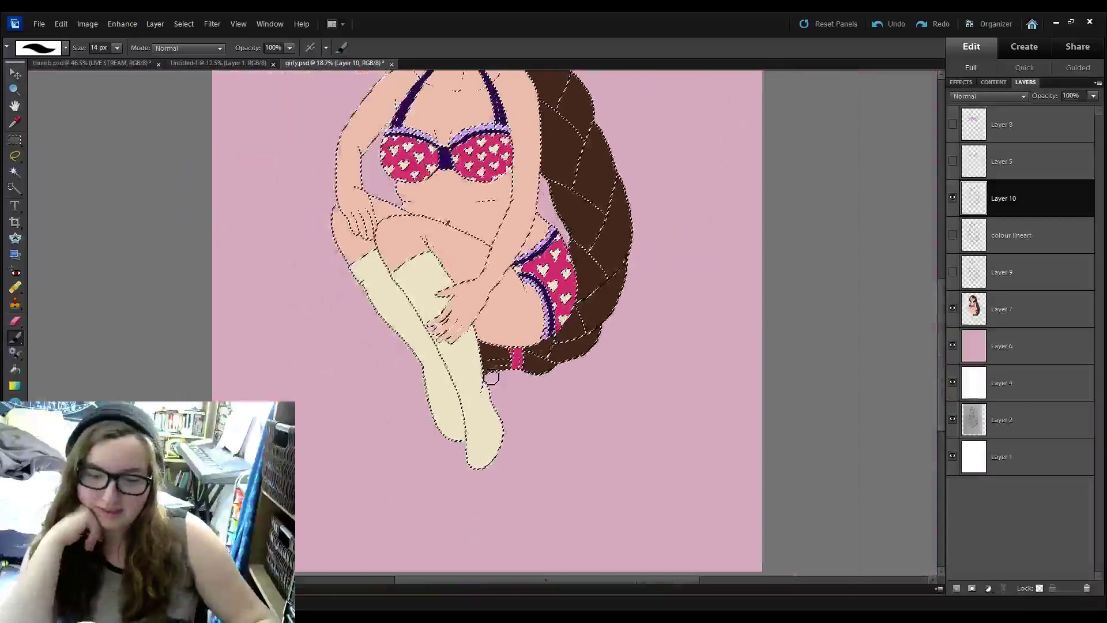
scroll(491, 377, up, 1)
scroll(491, 376, up, 5)
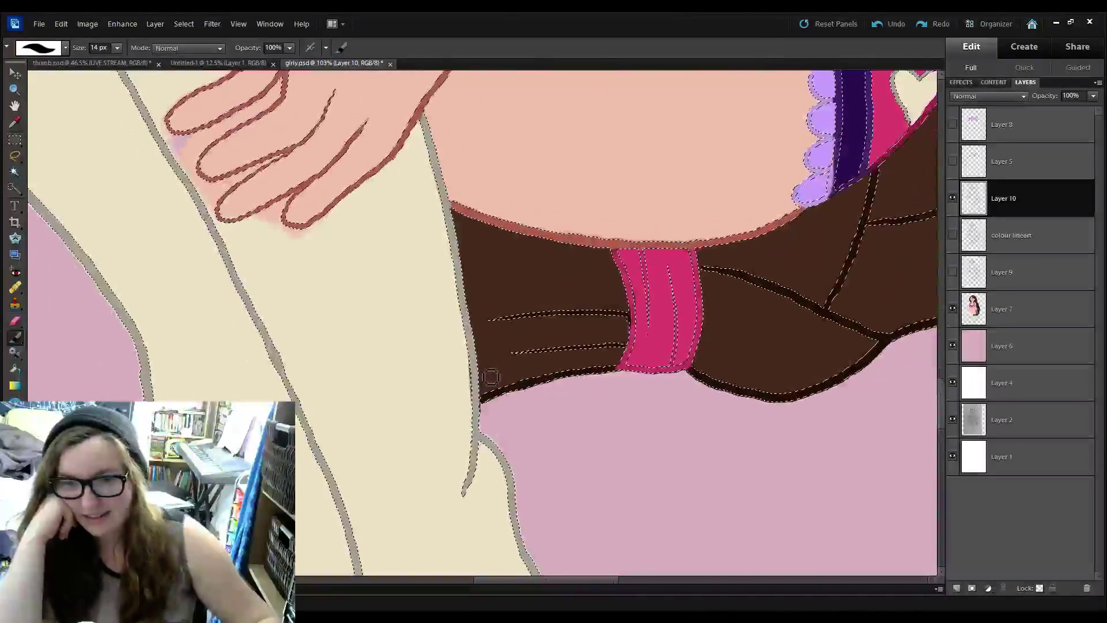
drag(621, 339, 437, 178)
click(16, 124)
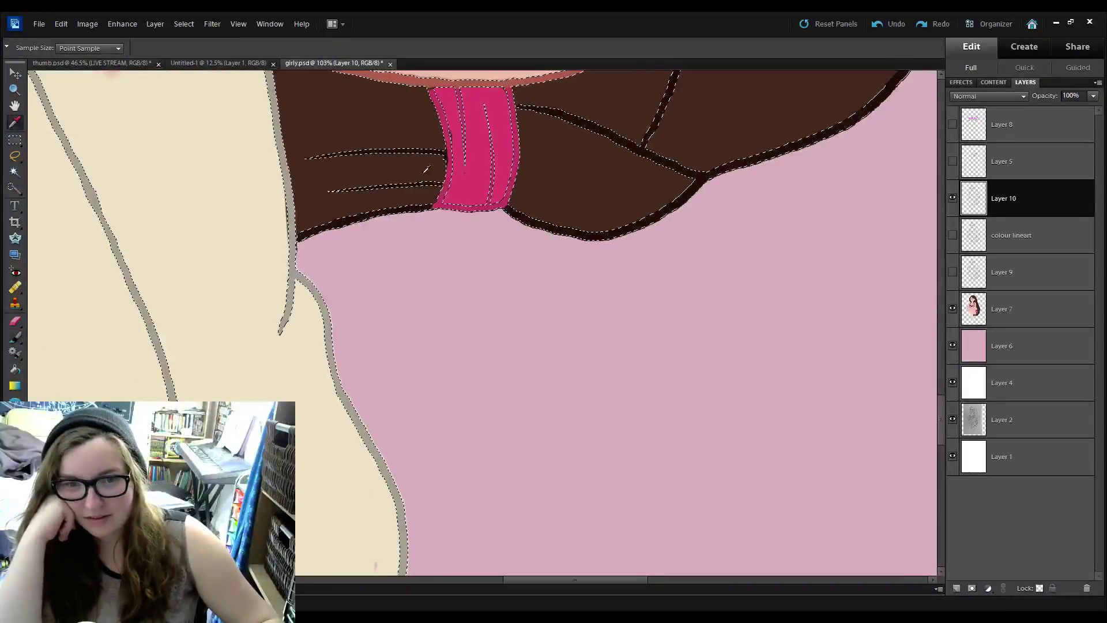
click(15, 337)
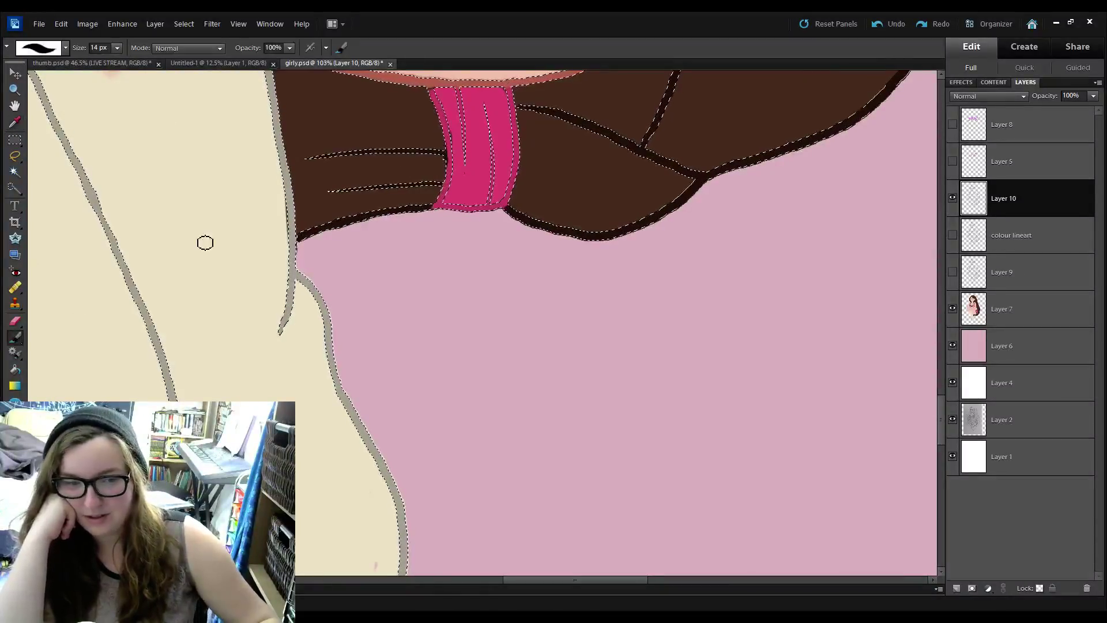
drag(541, 166, 586, 269)
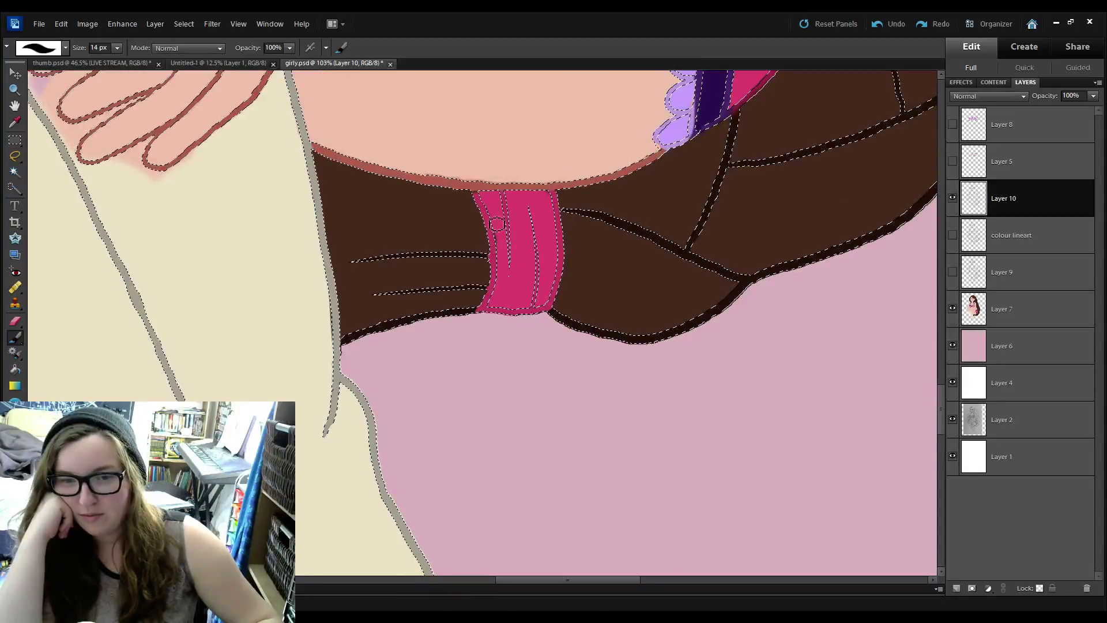
scroll(473, 203, down, 4)
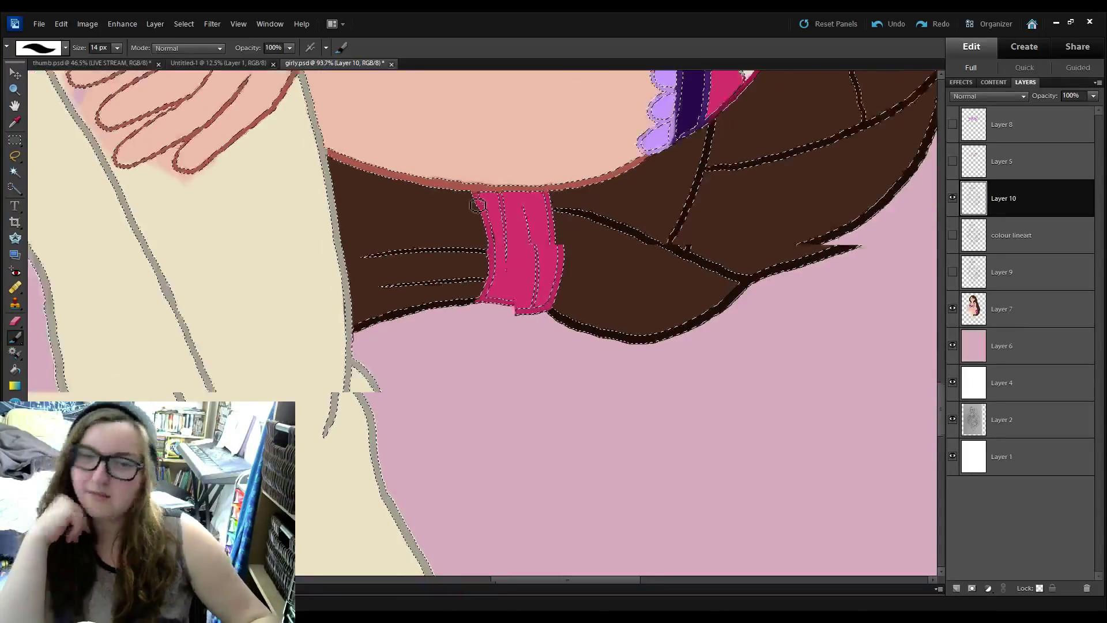
scroll(478, 206, up, 5)
scroll(478, 206, up, 3)
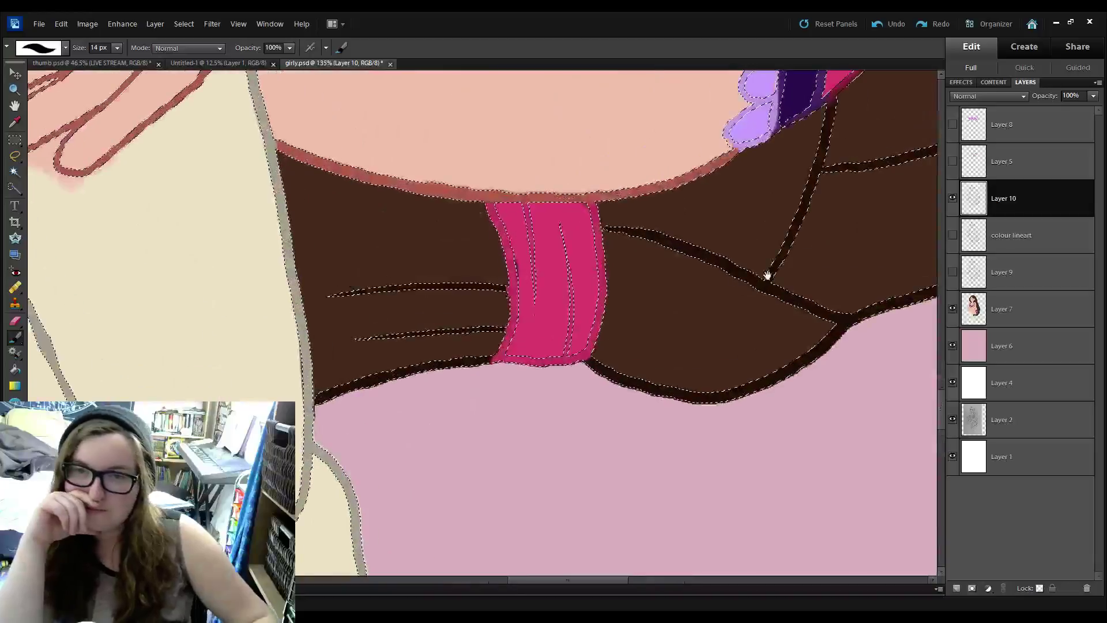
Sample the adjoining line colour and touch up the lower end of the underwear's leg trim where it meets the braid.
drag(766, 274, 588, 484)
drag(678, 309, 559, 379)
click(14, 127)
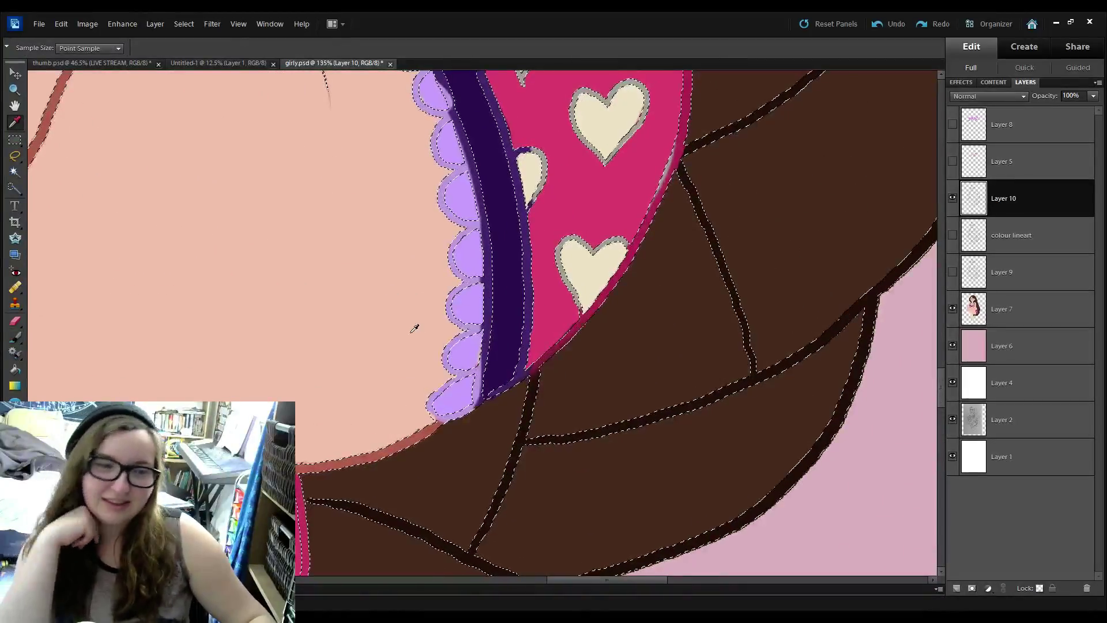
click(15, 337)
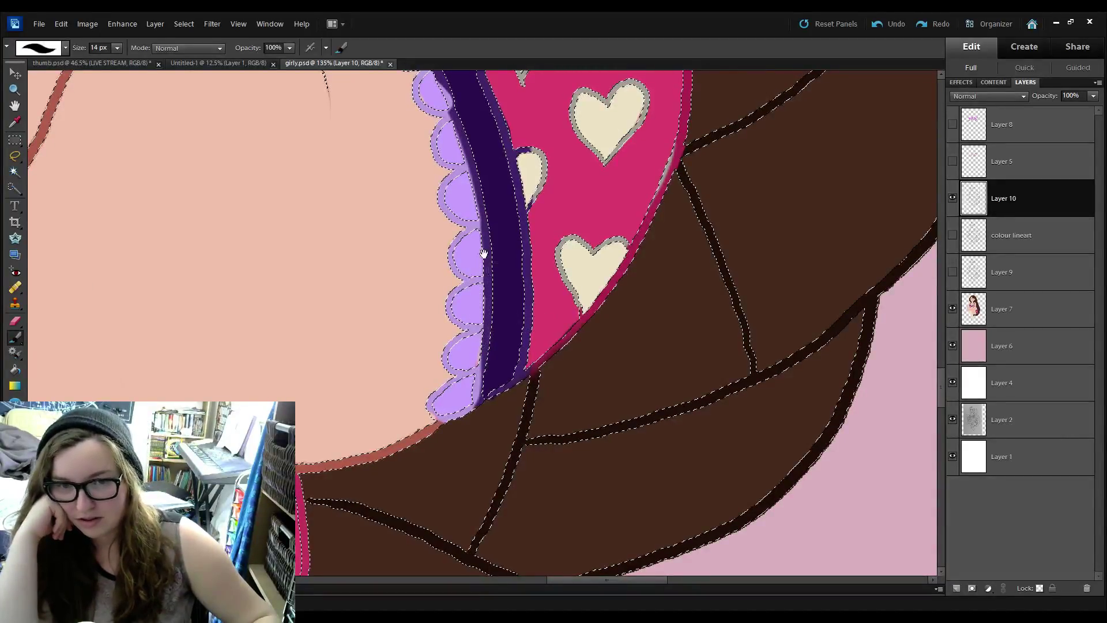
drag(484, 254, 518, 332)
drag(478, 187, 534, 297)
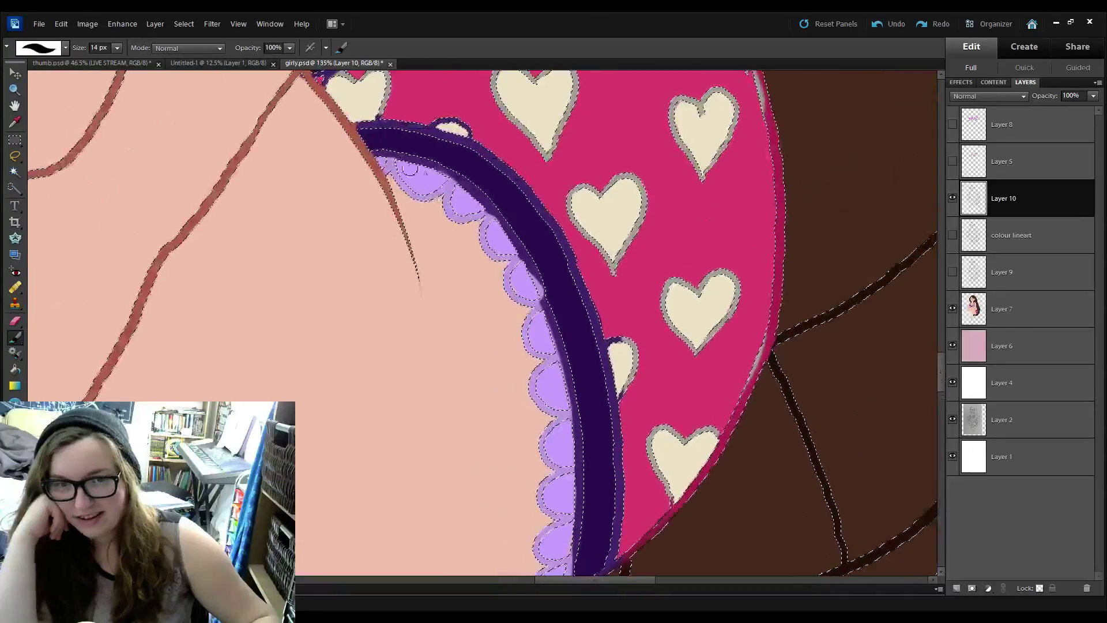
Sample the dark purple line colour and touch up the outline of the underwear's lower leg trim, including its end at the hip crease.
click(13, 122)
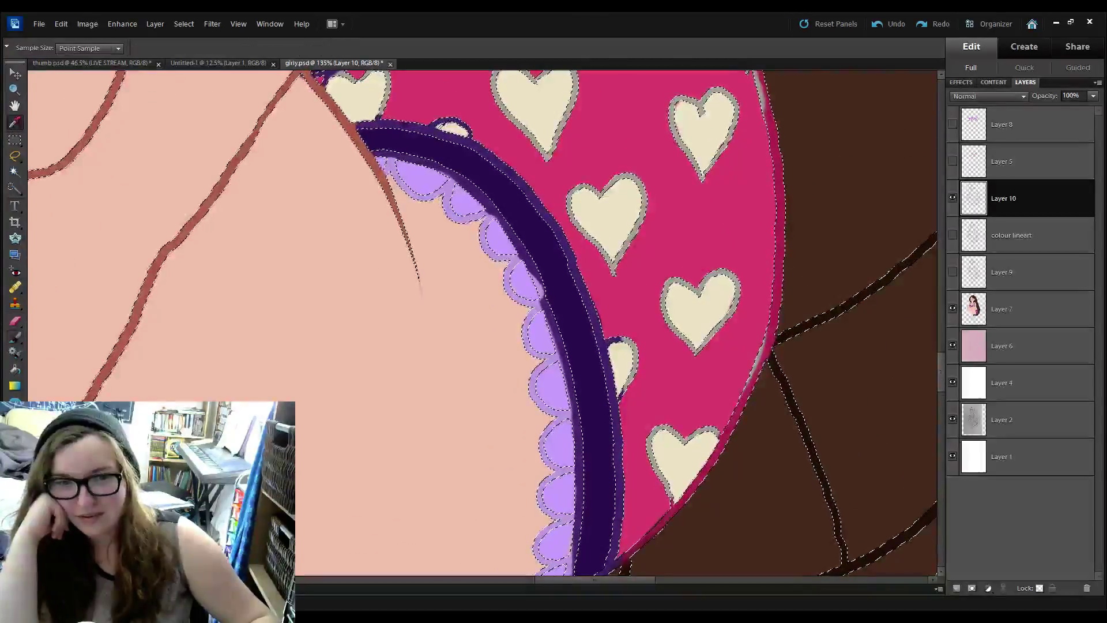
click(16, 338)
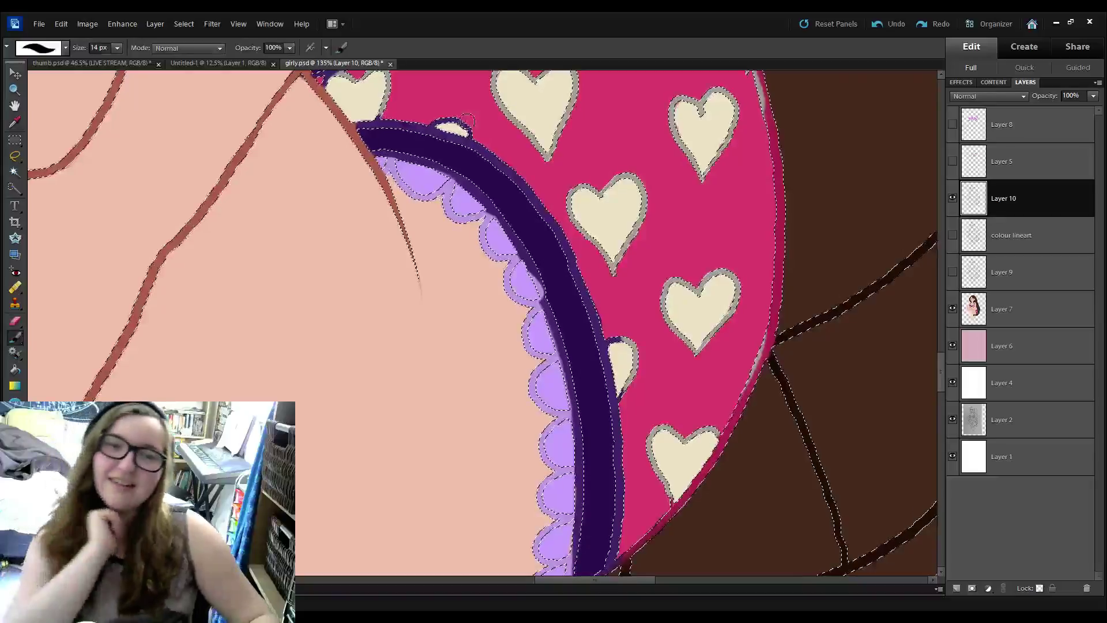
drag(378, 124, 366, 129)
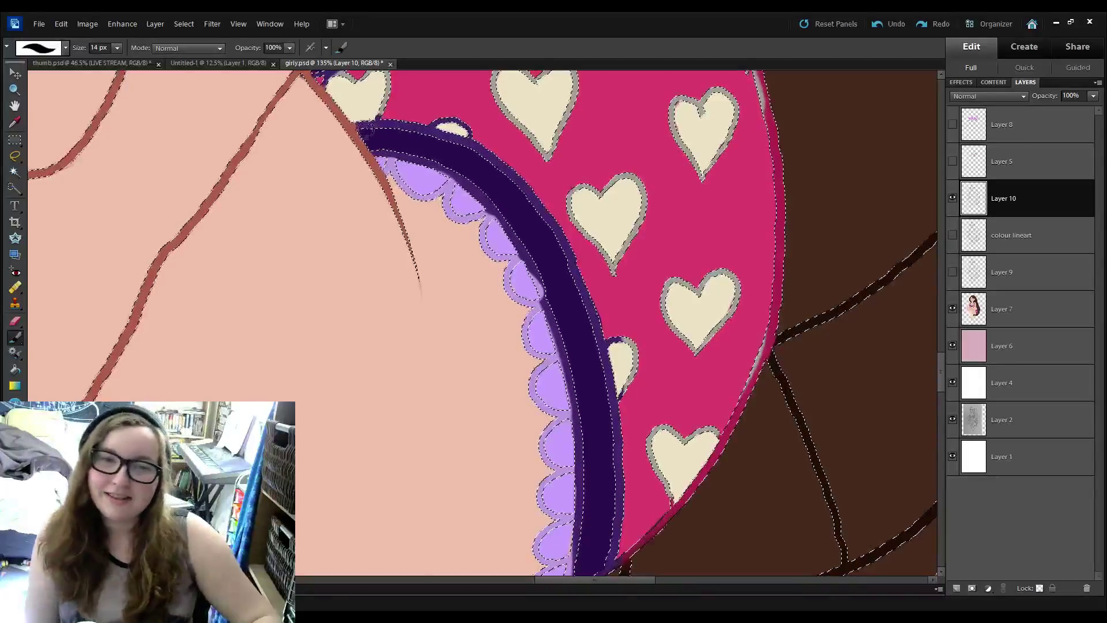
scroll(551, 257, down, 1)
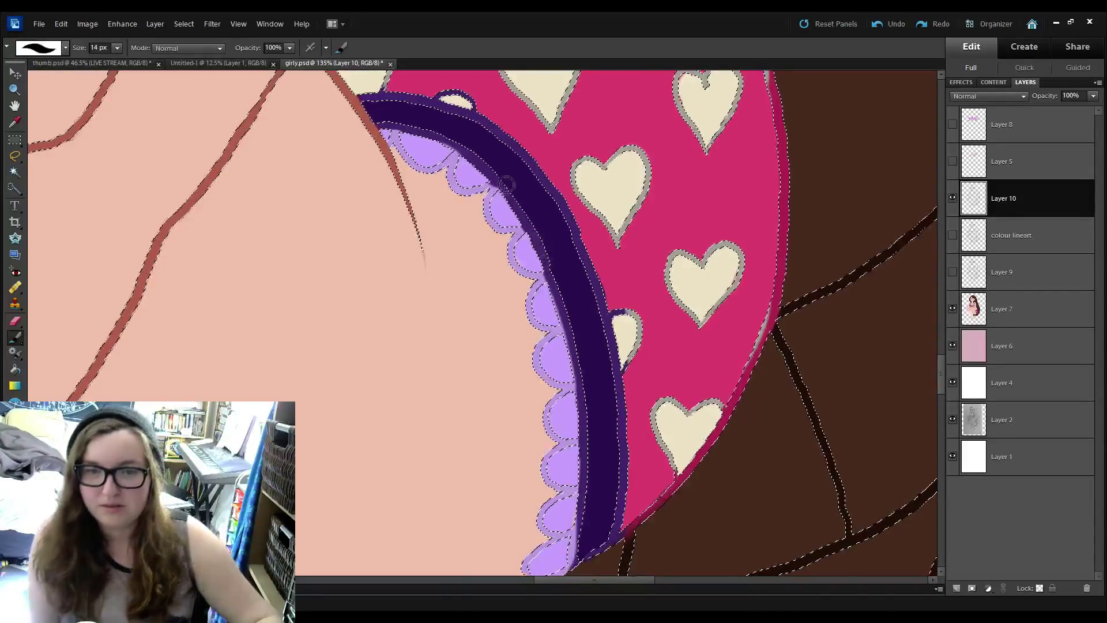
drag(609, 461, 620, 274)
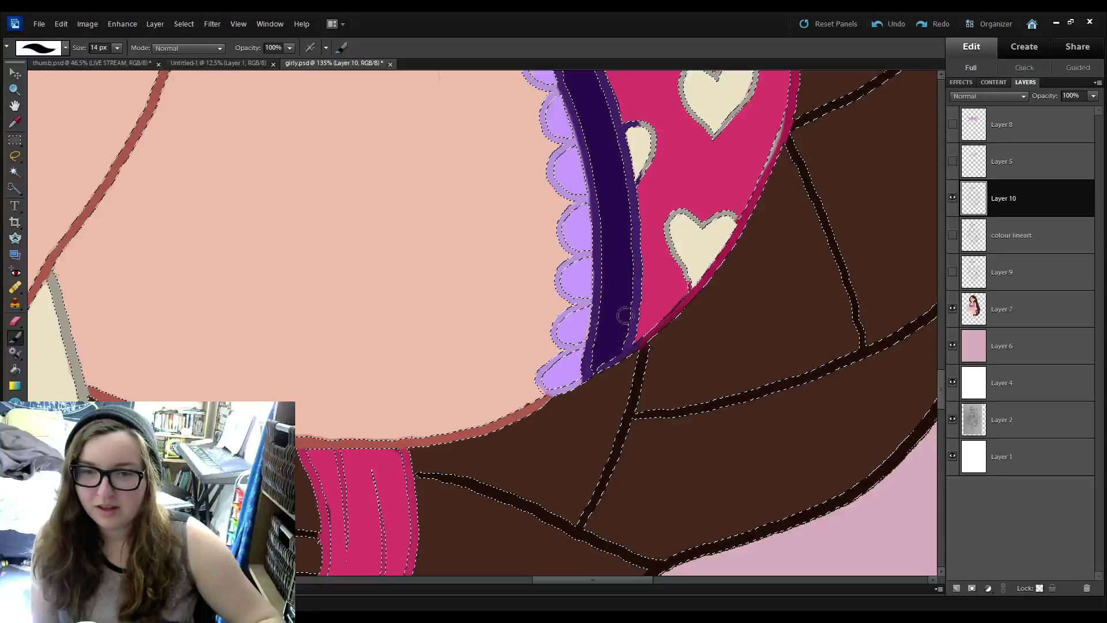
drag(633, 295, 581, 555)
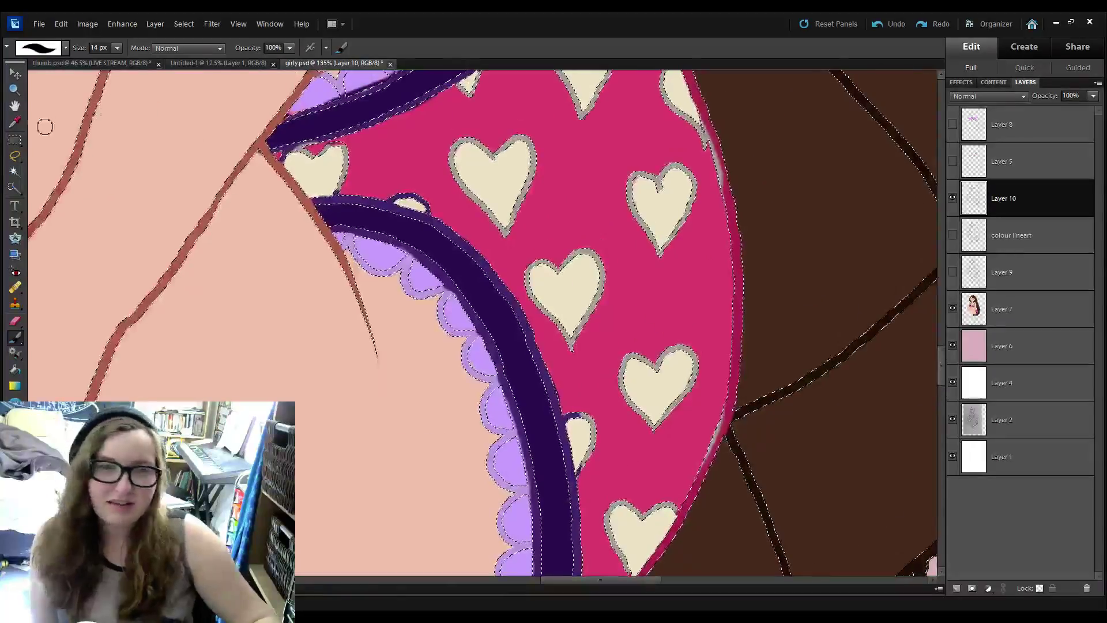
Sample the grey heart outline colour and repaint the purple outlines of the partial hearts along the lower trim in grey.
click(14, 122)
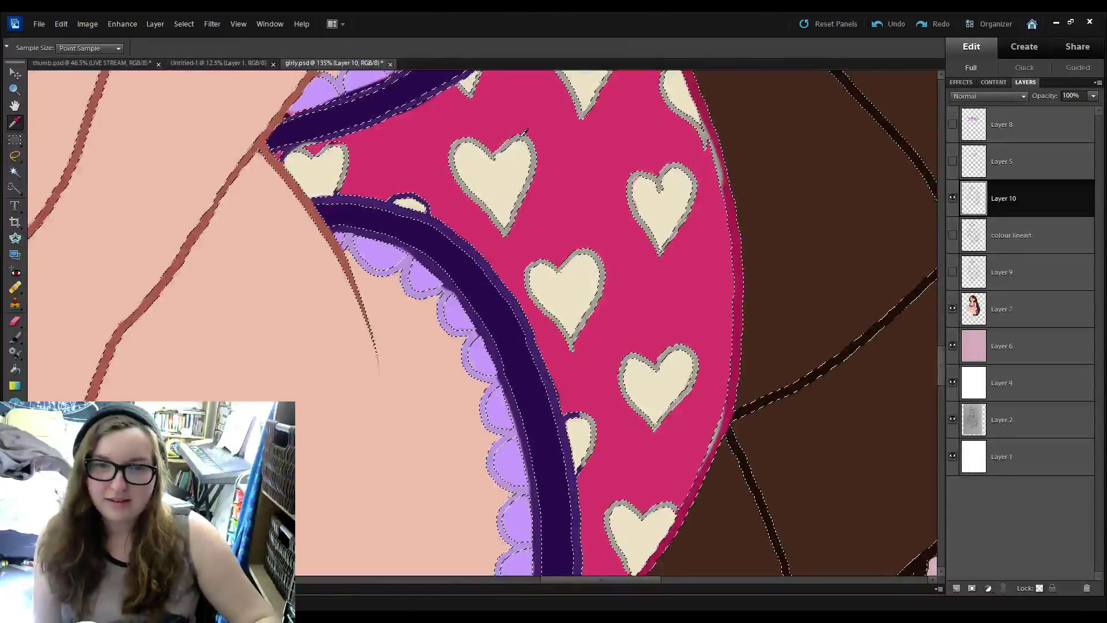
click(15, 337)
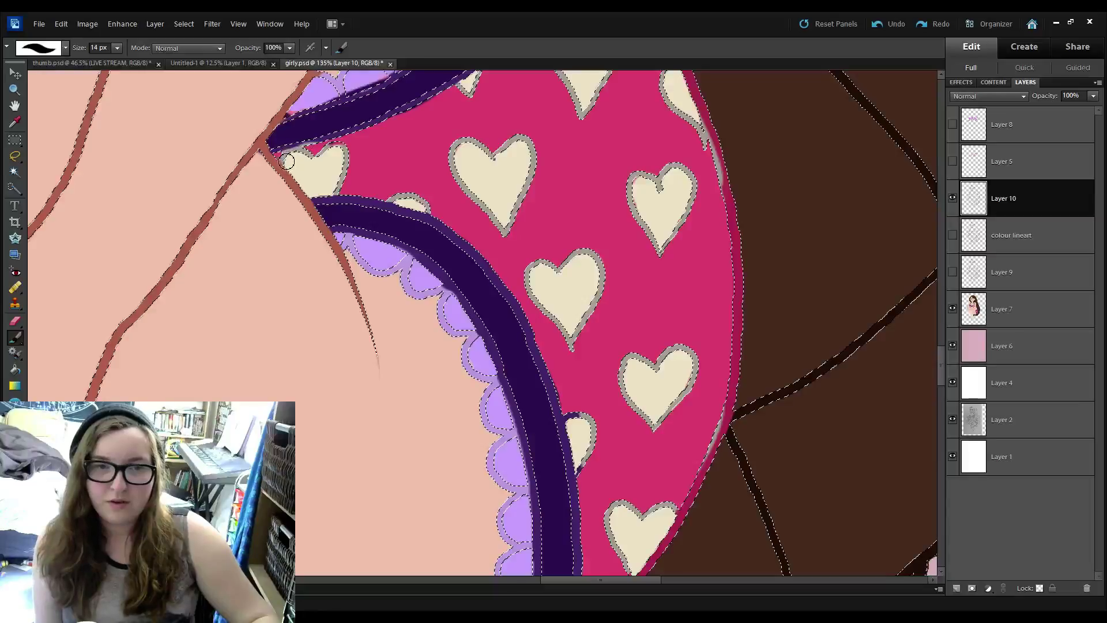
scroll(600, 346, down, 4)
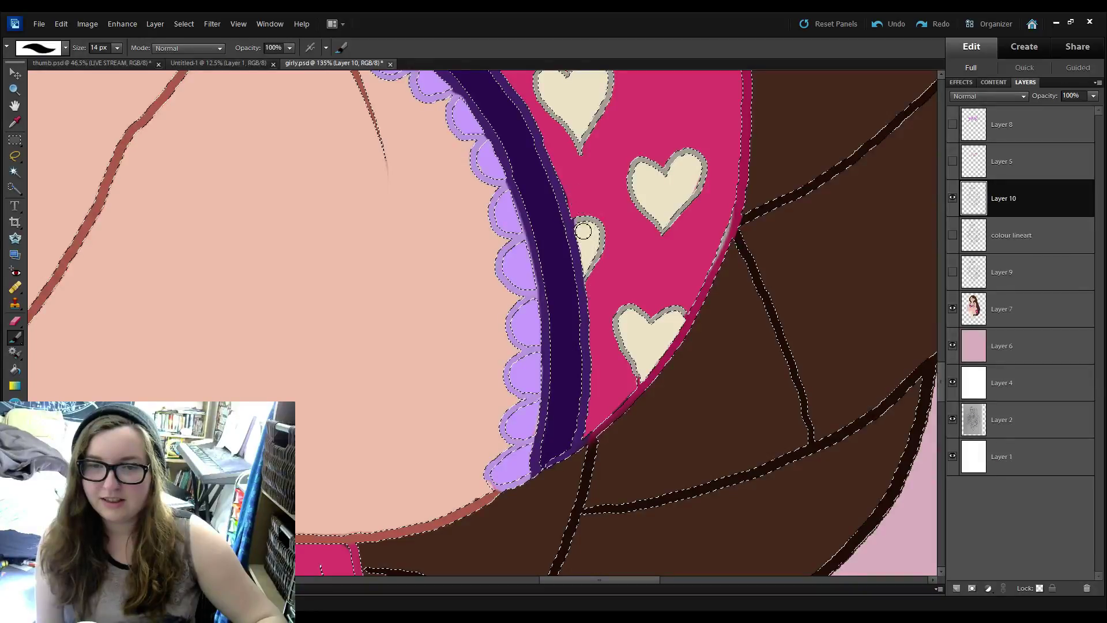
drag(581, 191, 381, 109)
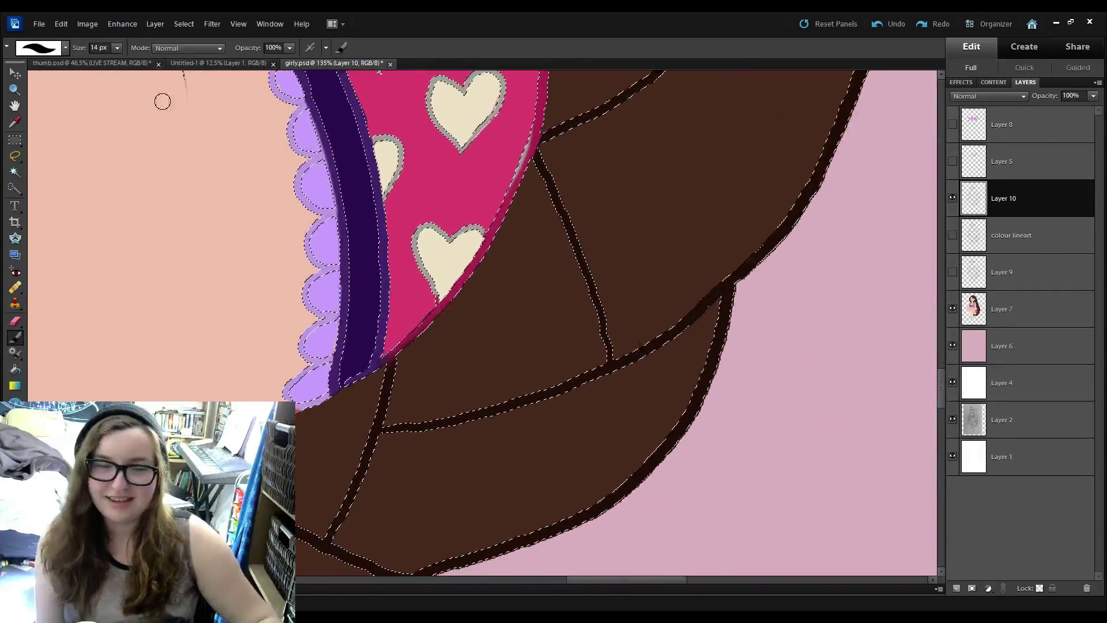
Touch up the bottom corner of the underwear in sampled line colours, keeping the pink fabric's edge dark pink beside the braid and purple trim.
click(15, 122)
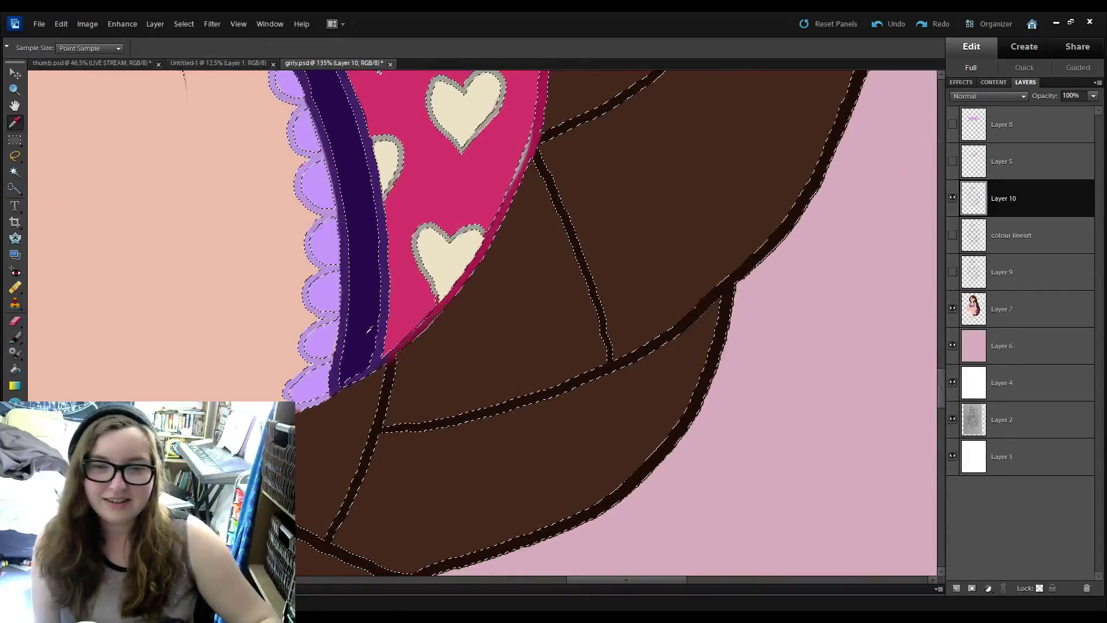
key(b)
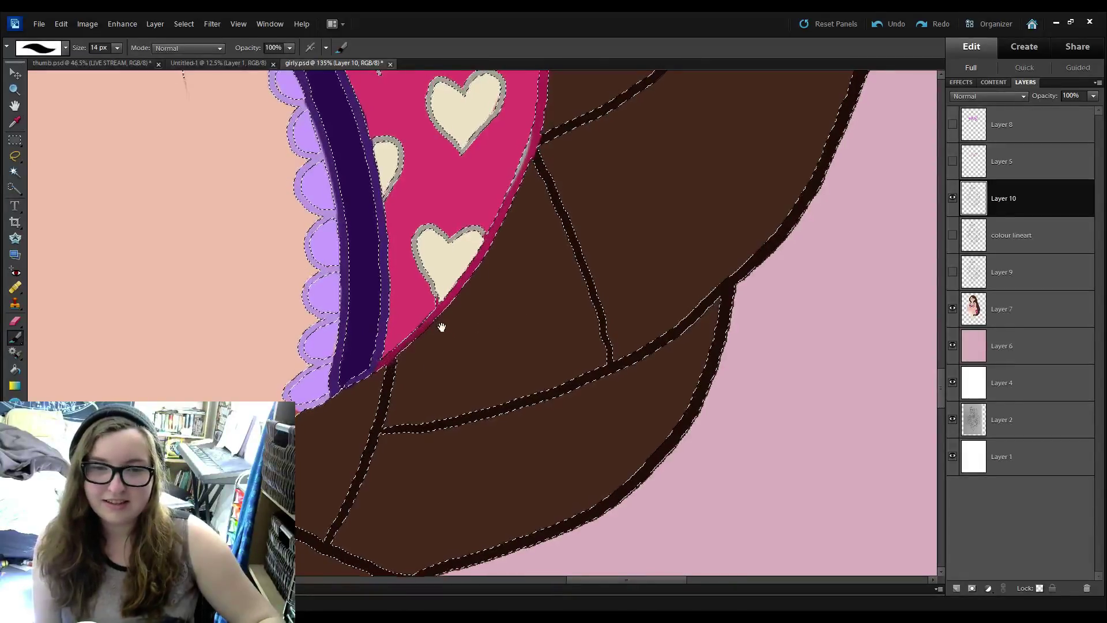
scroll(470, 358, up, 4)
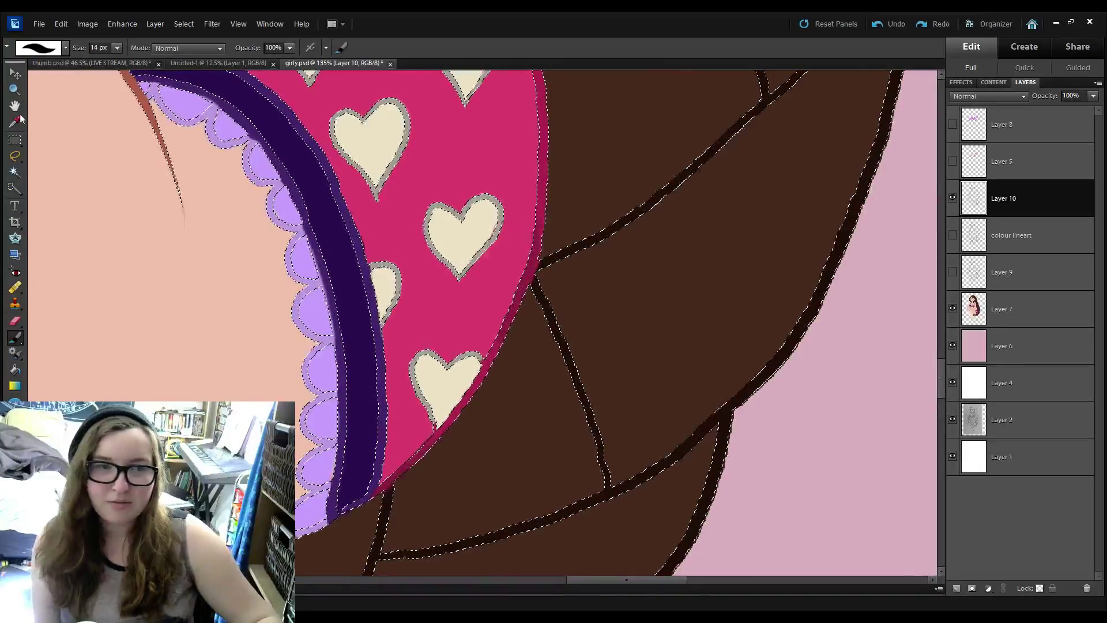
key(i)
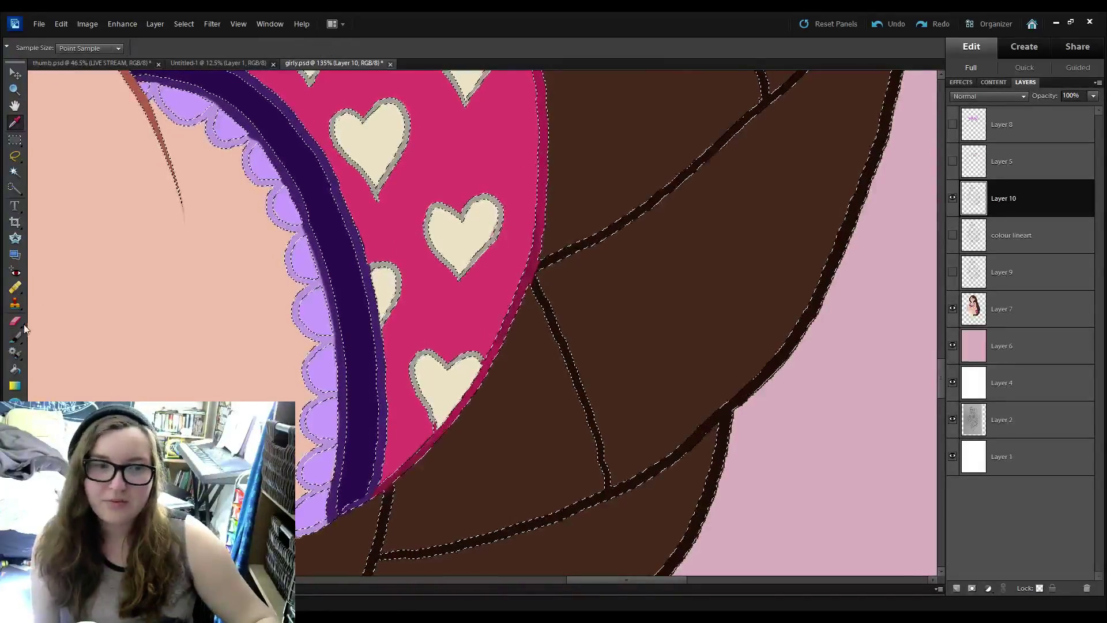
click(15, 337)
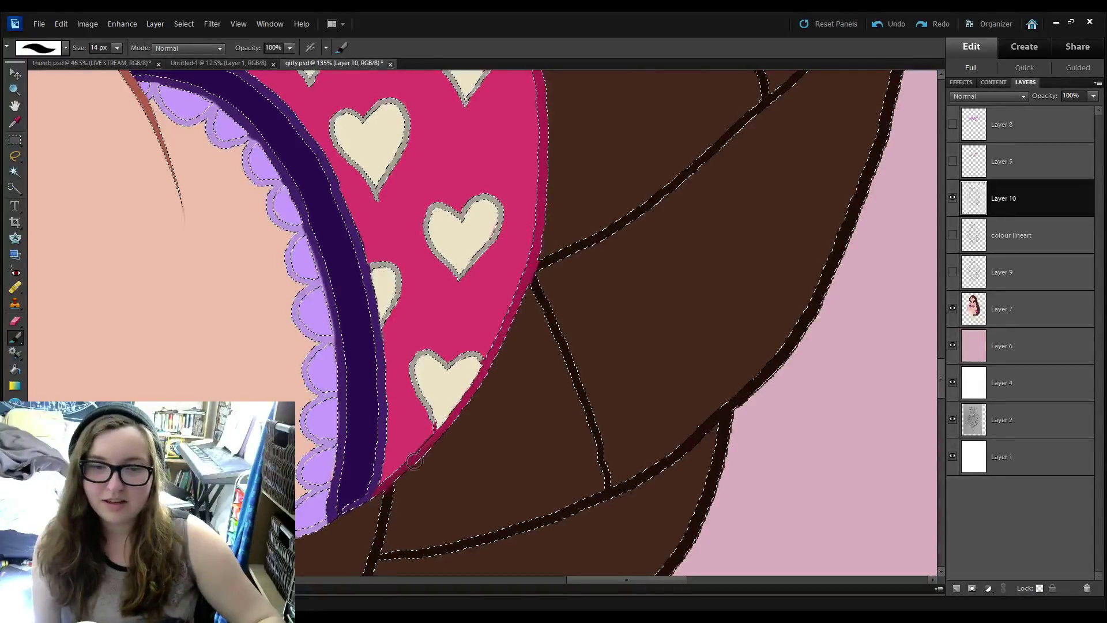
click(14, 120)
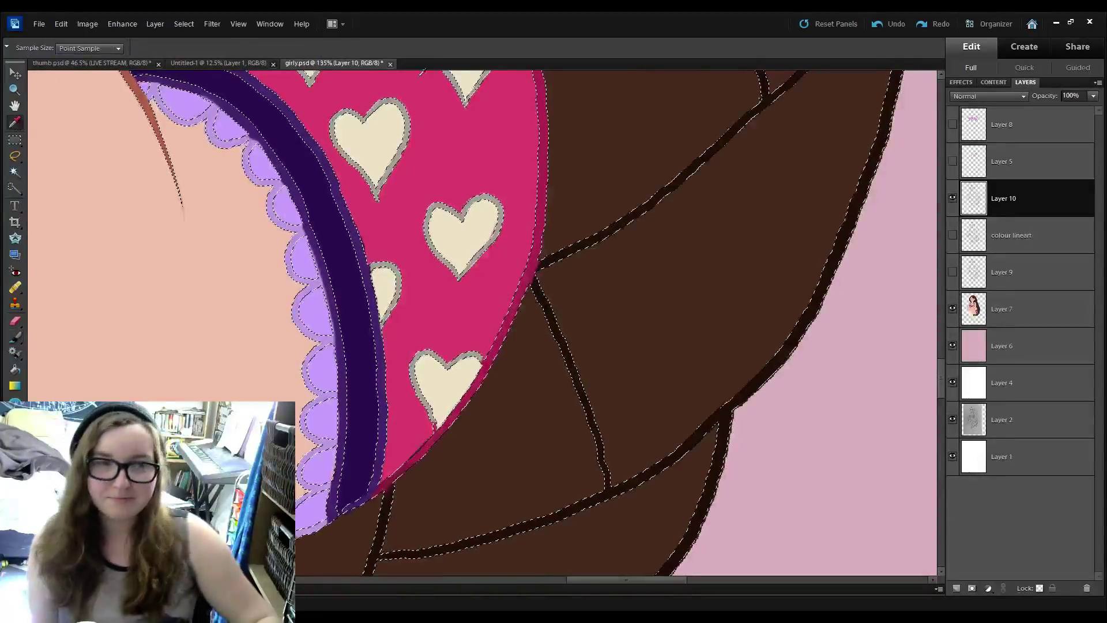
click(14, 337)
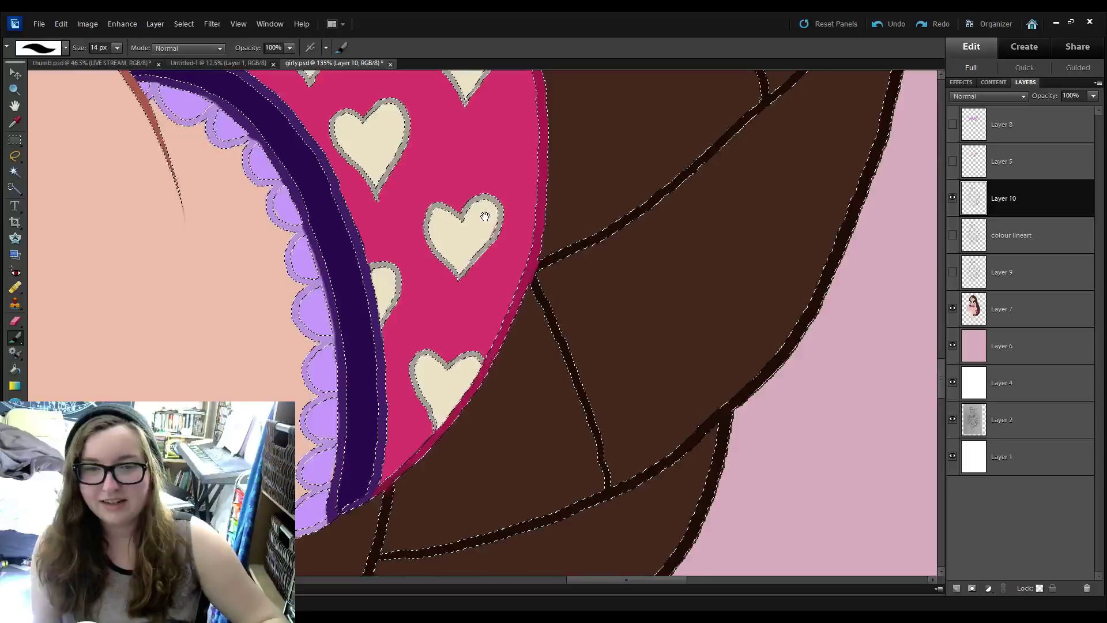
Sample the dark purple line colour and touch up the edges of the underwear's upper trim above the hearts.
scroll(480, 362, up, 6)
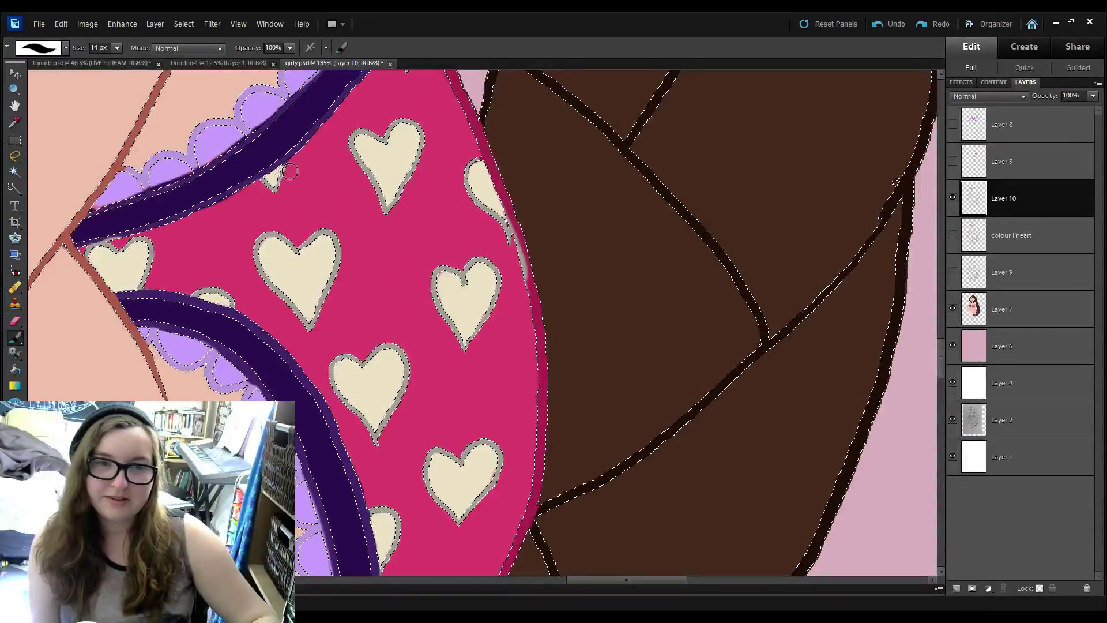
click(15, 122)
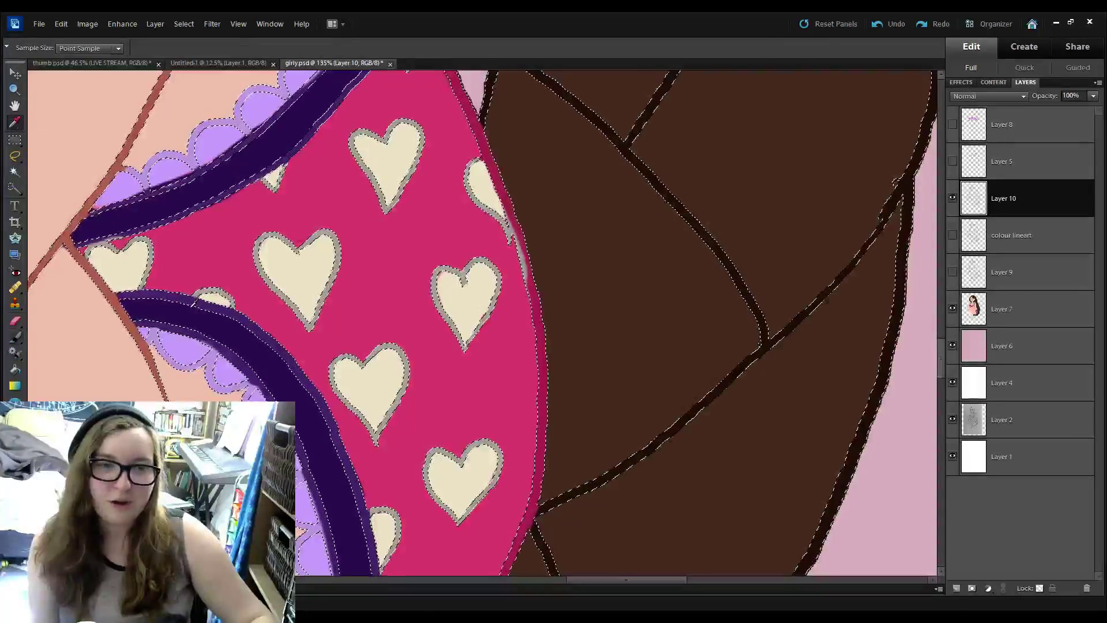
click(14, 337)
drag(296, 189, 549, 251)
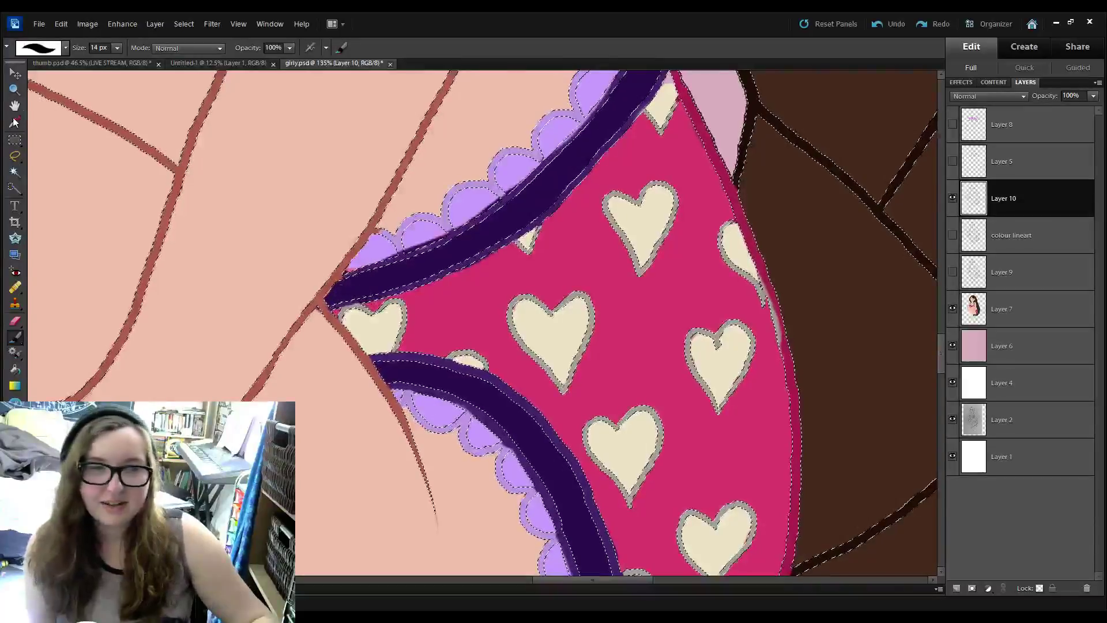
key(i)
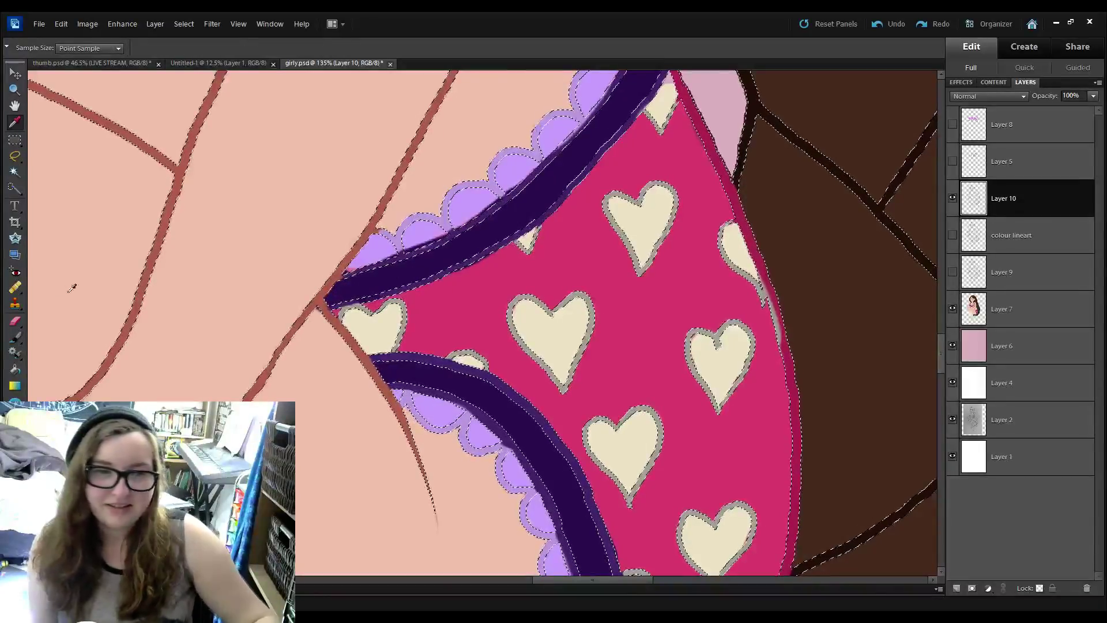
key(b)
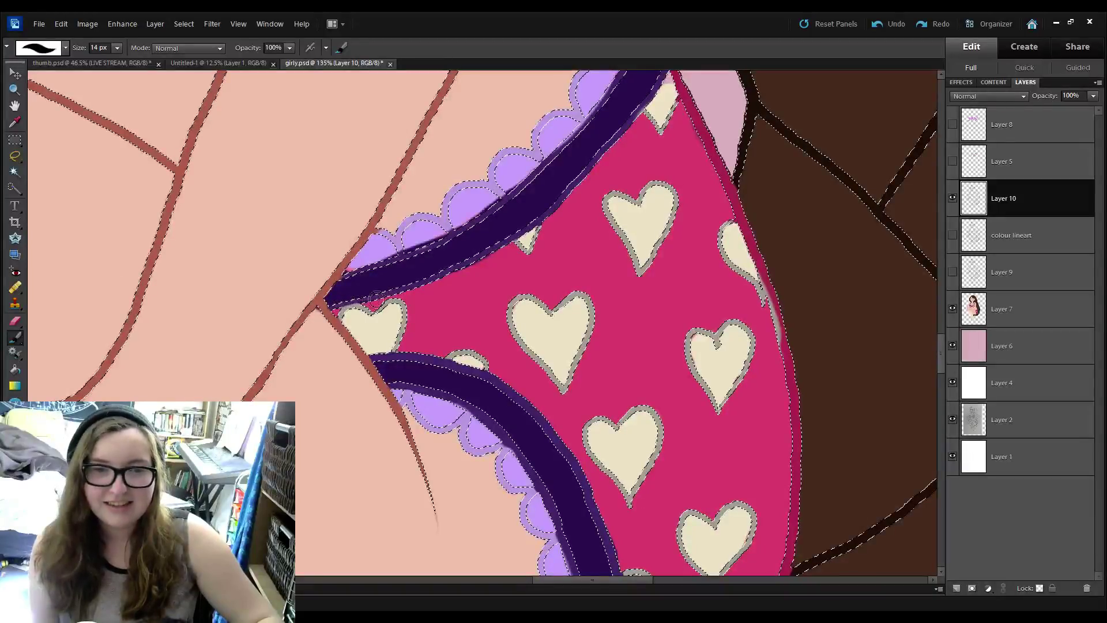
key(i)
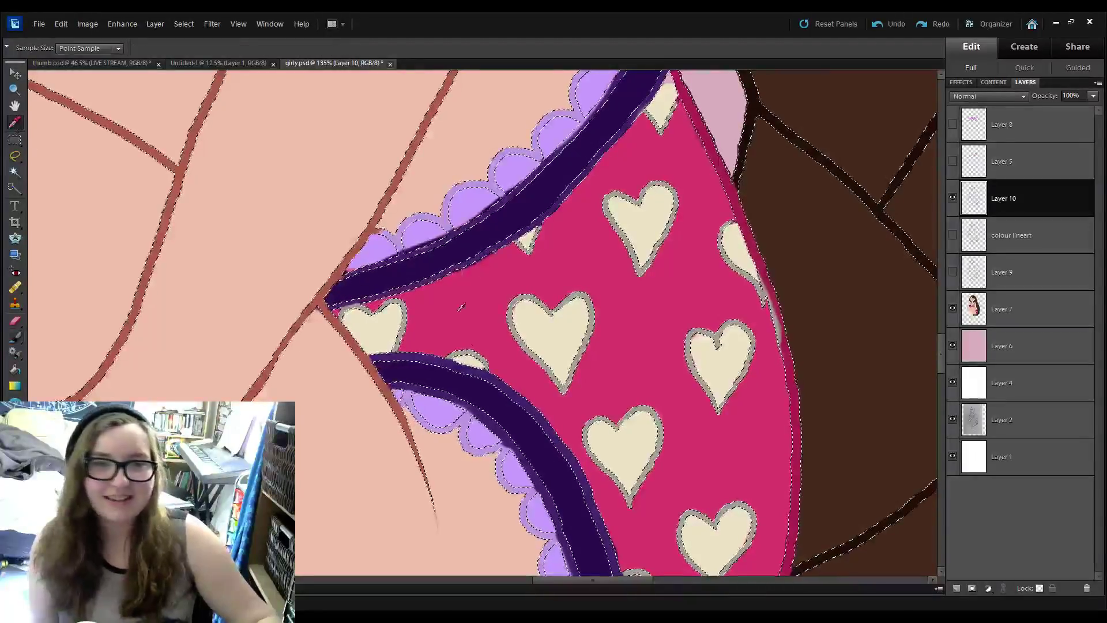
key(b)
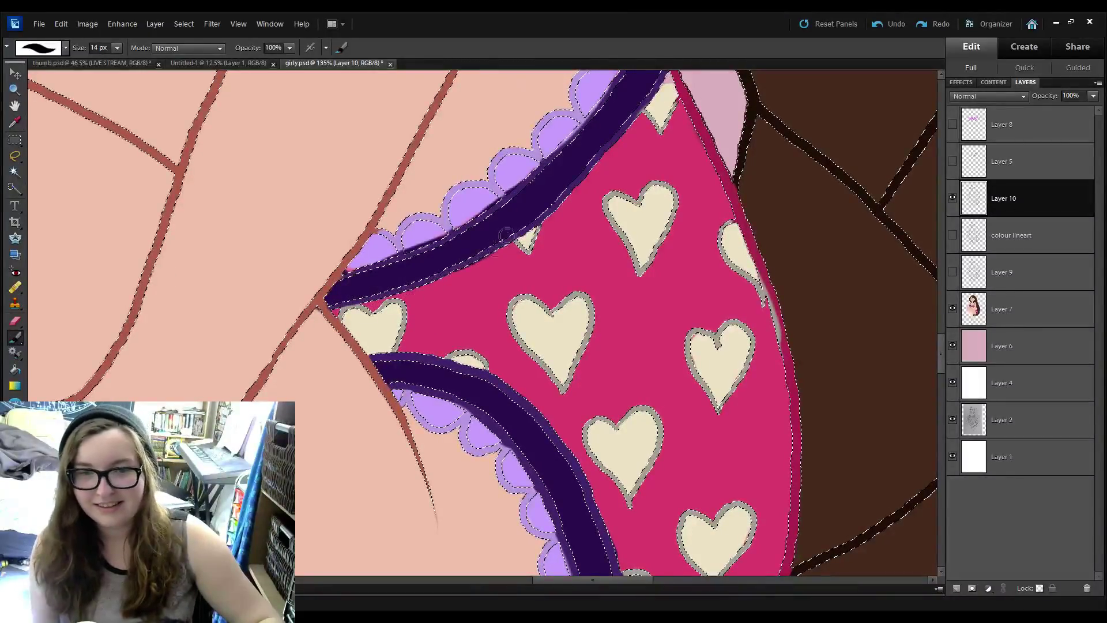
mouse_move(507, 235)
mouse_down()
mouse_move(454, 267)
mouse_move(450, 285)
mouse_up()
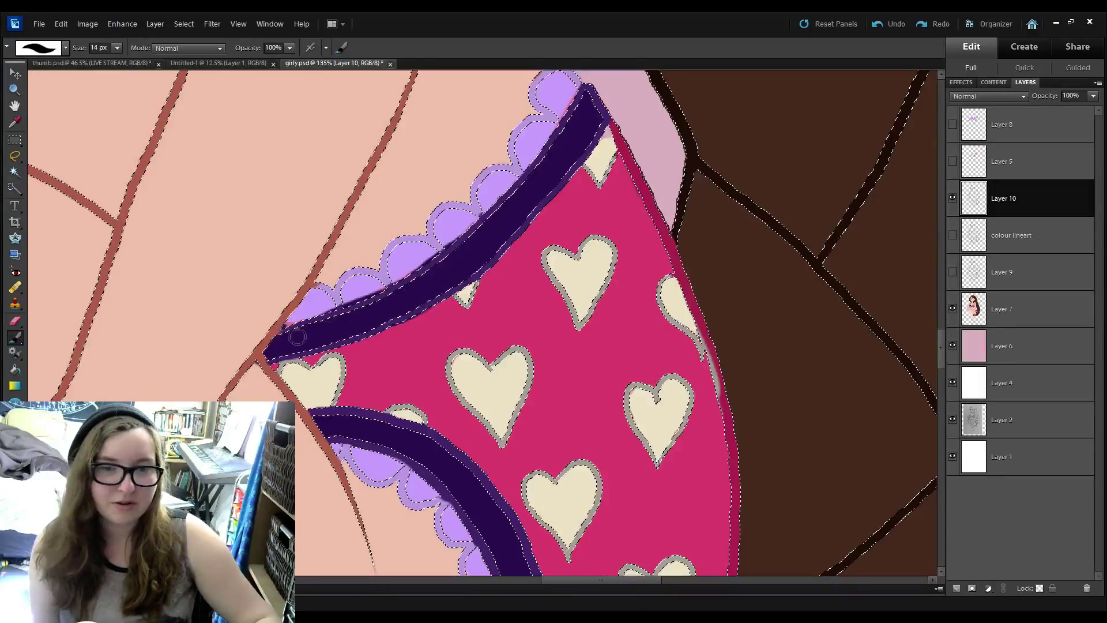
Sample the dark pink line colour and paint over the grey patch on the underwear's side edge beside the braid.
drag(614, 365, 545, 112)
drag(490, 311, 501, 171)
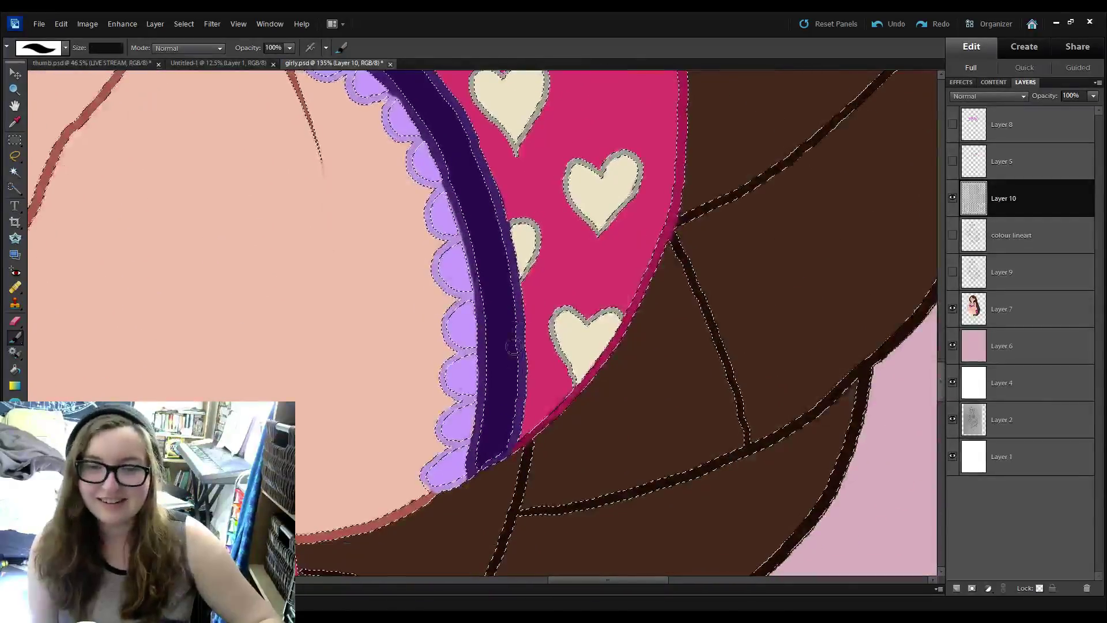
mouse_move(527, 210)
mouse_down()
mouse_move(428, 392)
mouse_move(523, 383)
mouse_up()
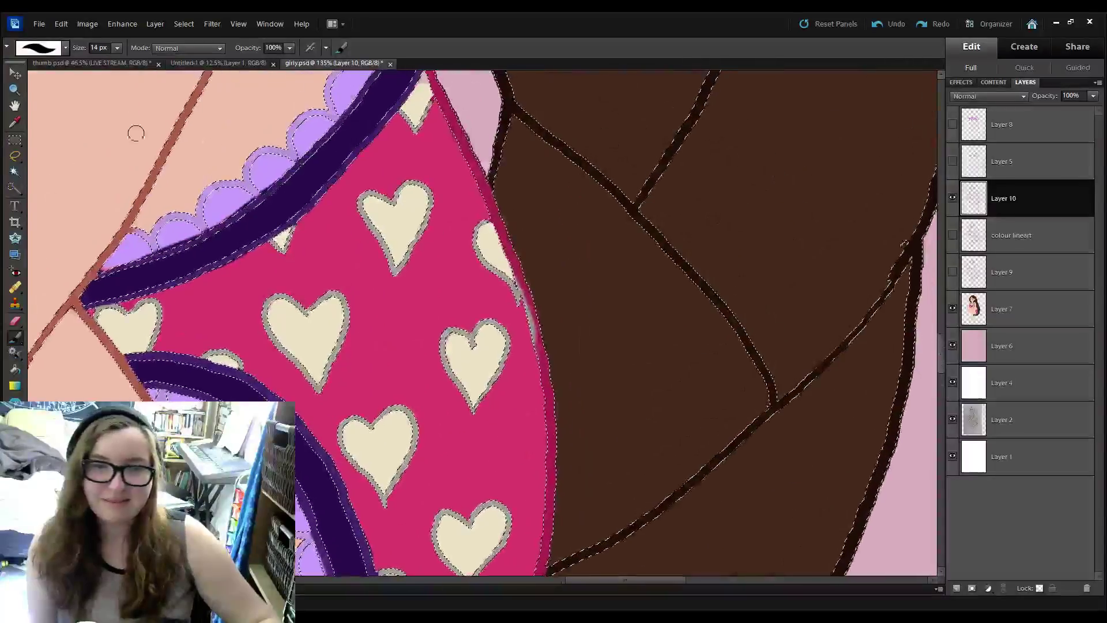
click(15, 122)
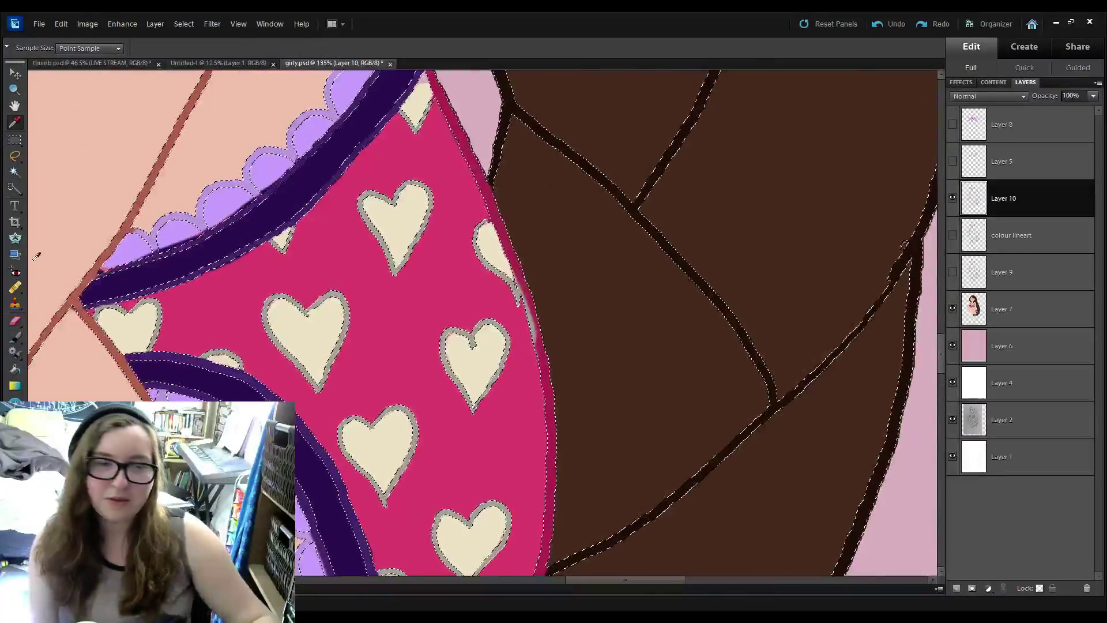
click(14, 337)
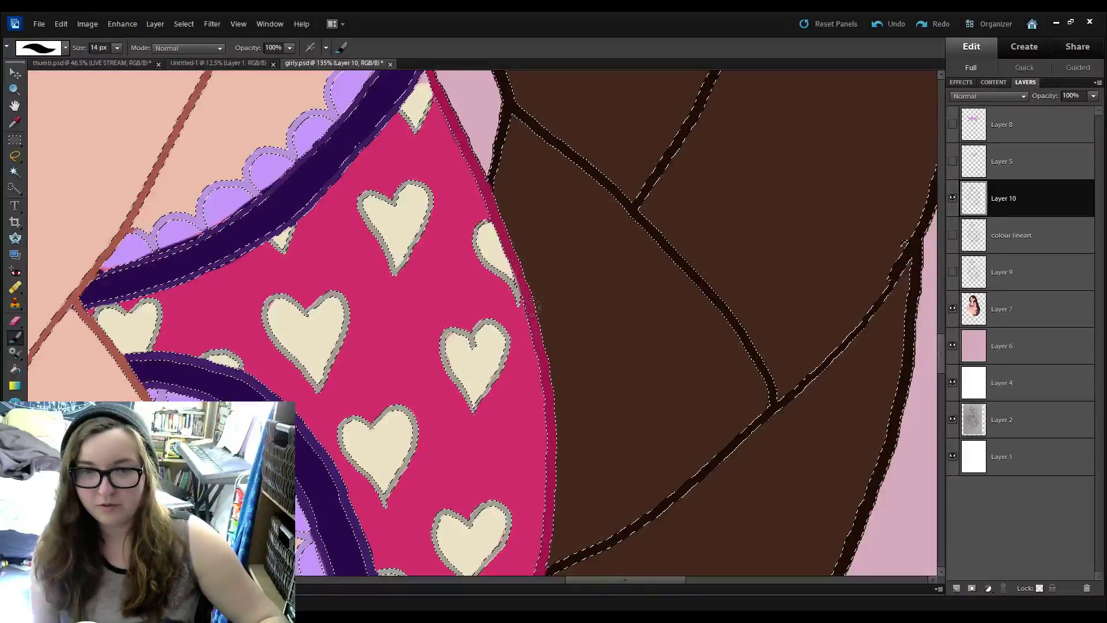
Sample the purple line colour and touch up the upper edge of the underwear's waist trim where it meets the lavender scallops.
drag(454, 121, 455, 193)
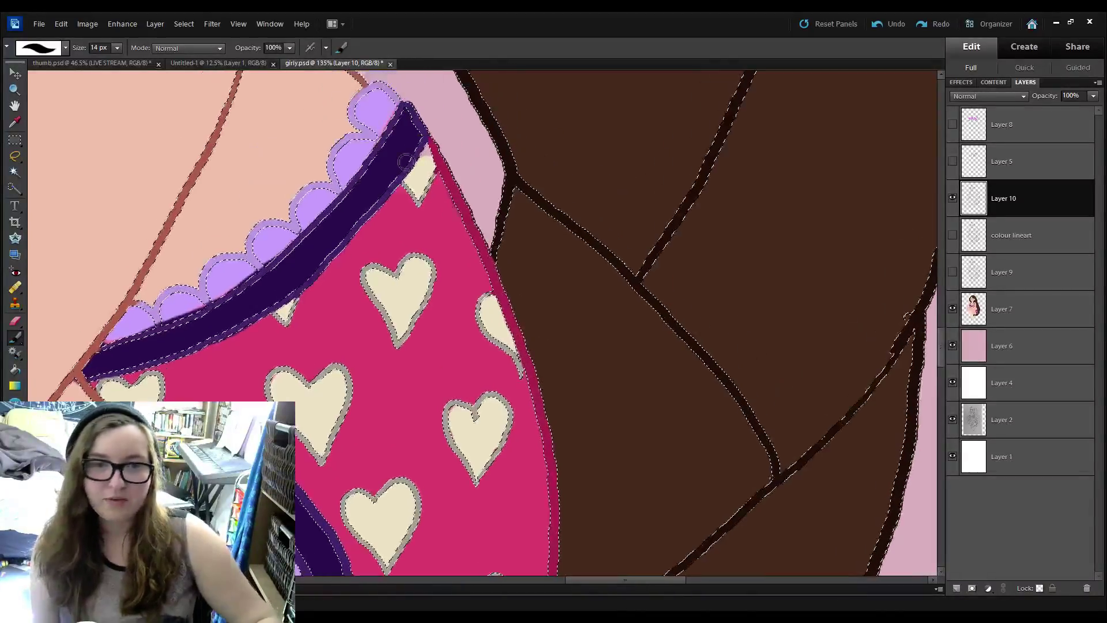
drag(260, 249, 313, 118)
scroll(312, 118, down, 1)
scroll(206, 148, up, 5)
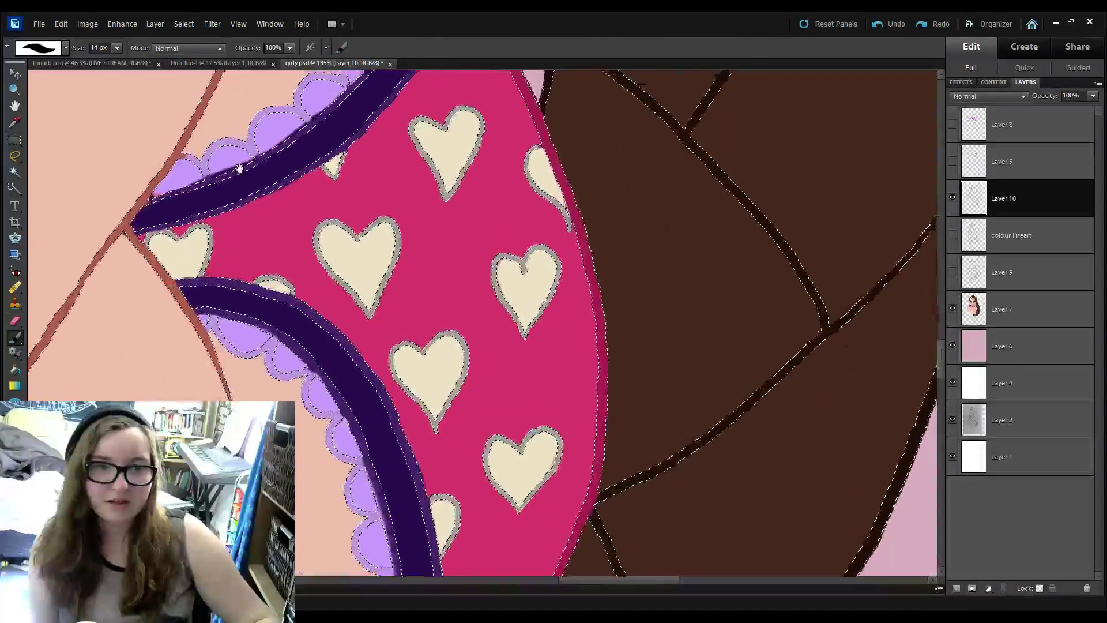
click(14, 122)
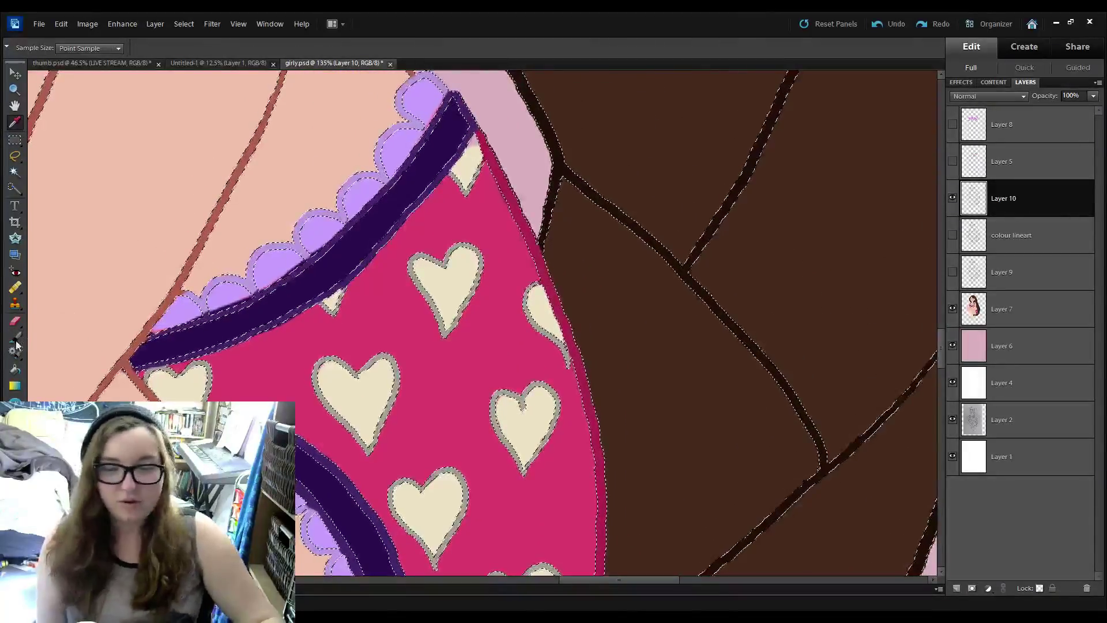
key(b)
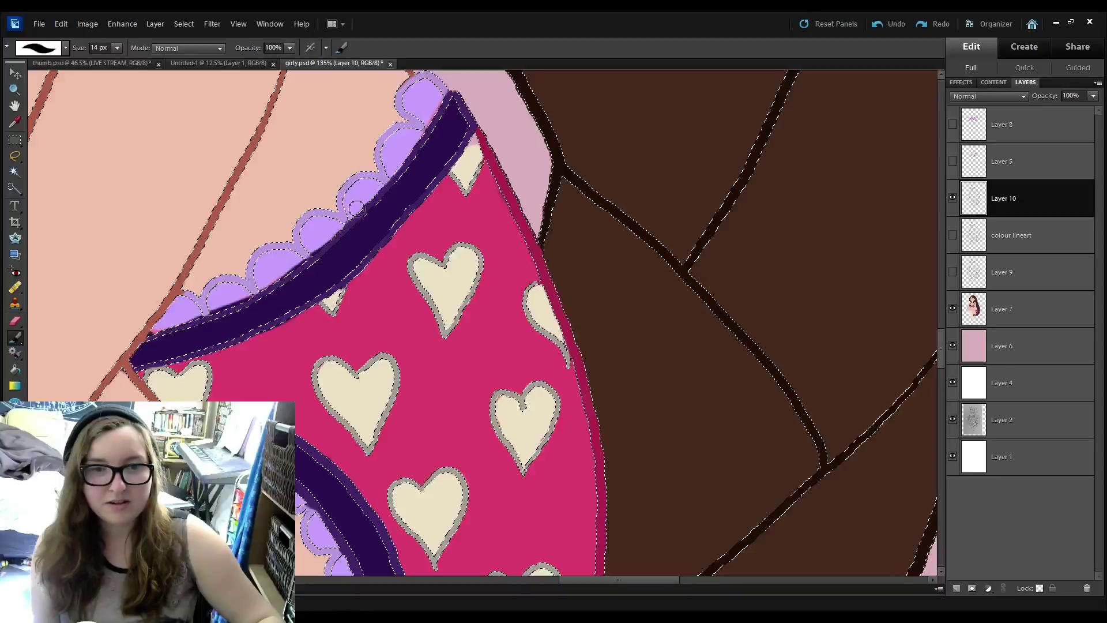
scroll(413, 135, up, 1)
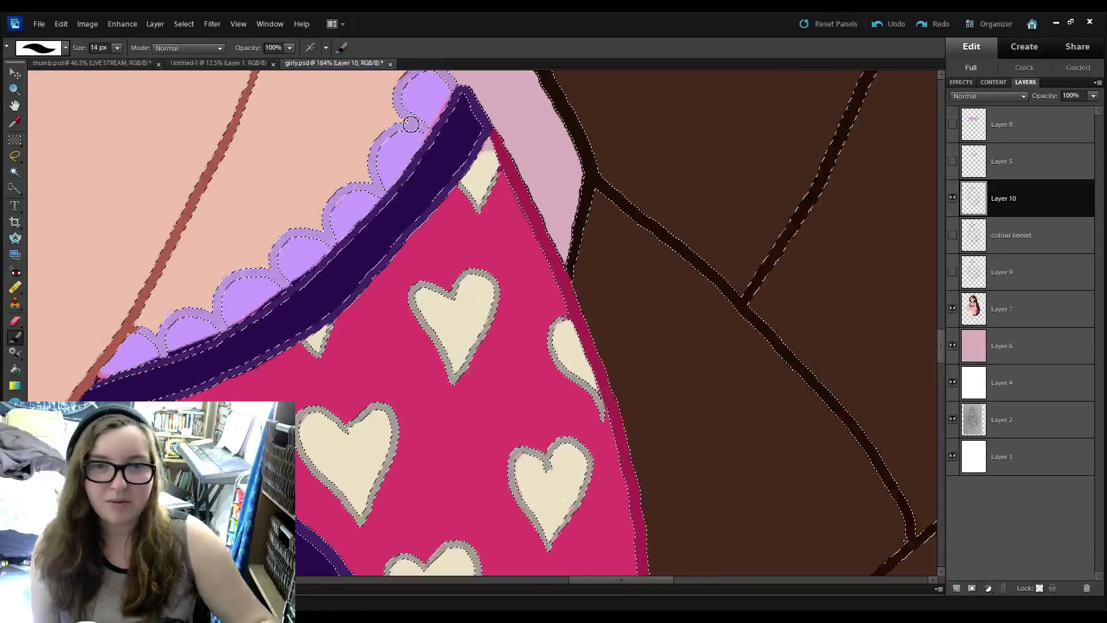
Sample the dark purple line colour and repaint the inner edge of the leg trim along its lavender scallops.
scroll(413, 135, down, 3)
scroll(334, 371, up, 3)
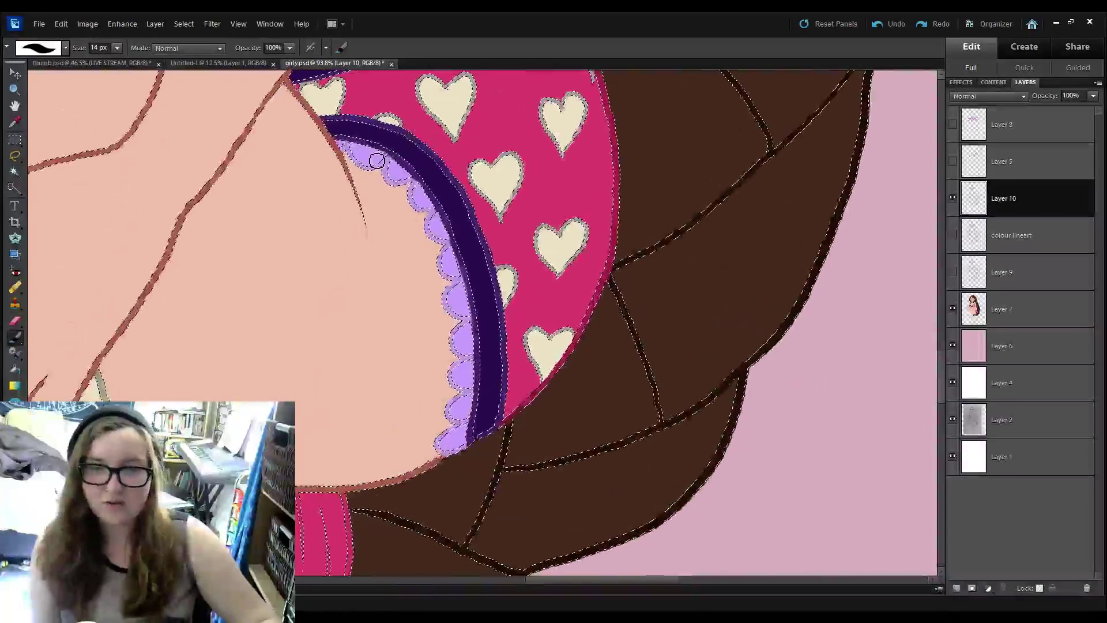
scroll(513, 253, up, 1)
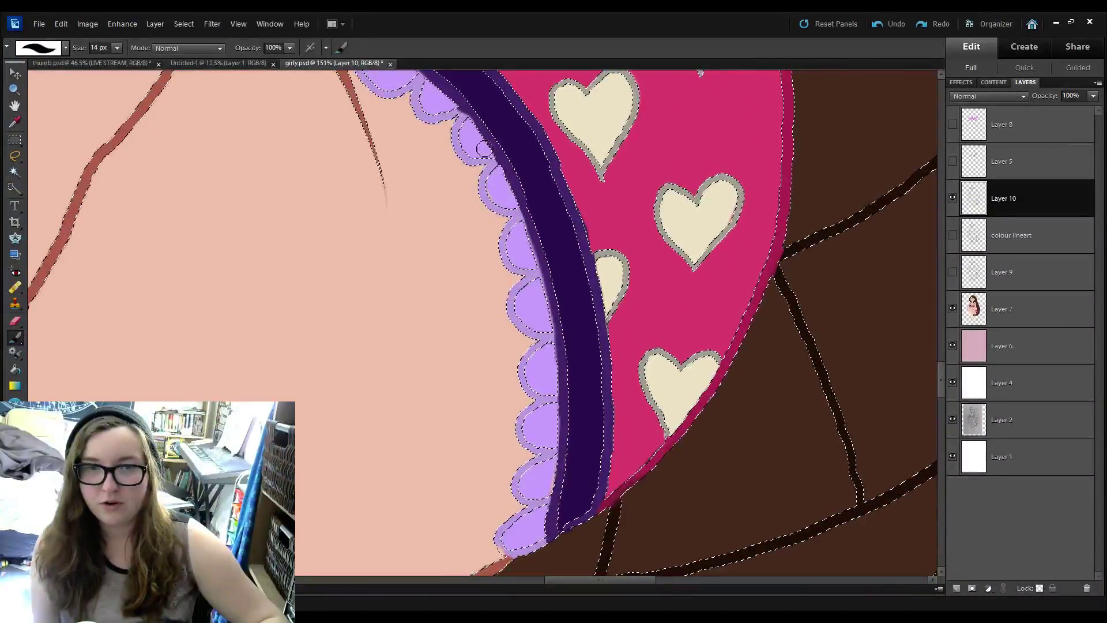
scroll(472, 134, up, 4)
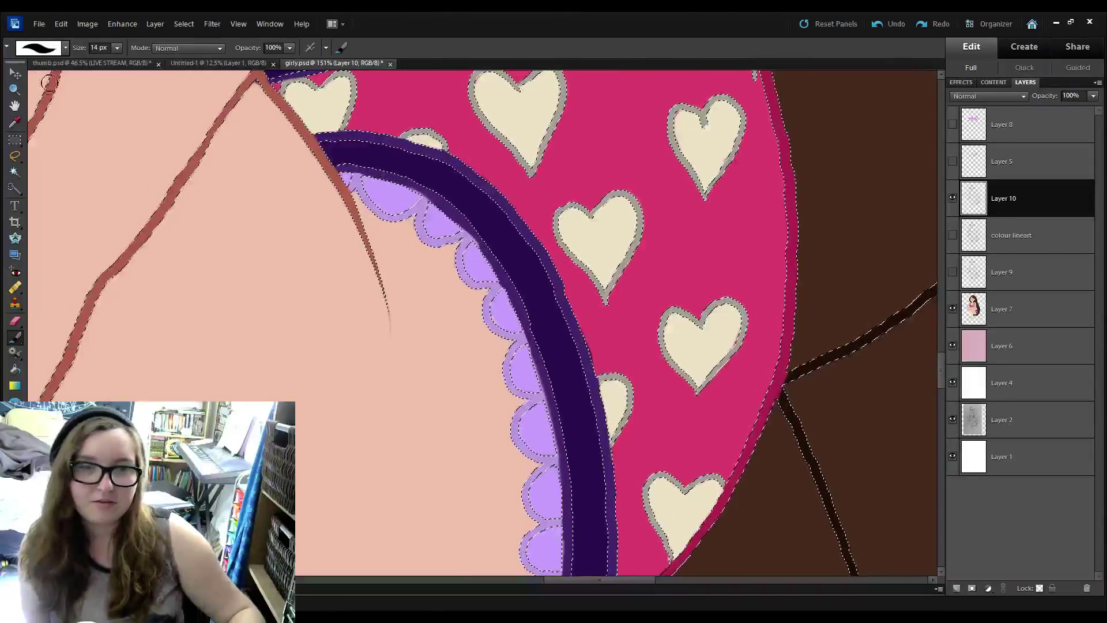
key(i)
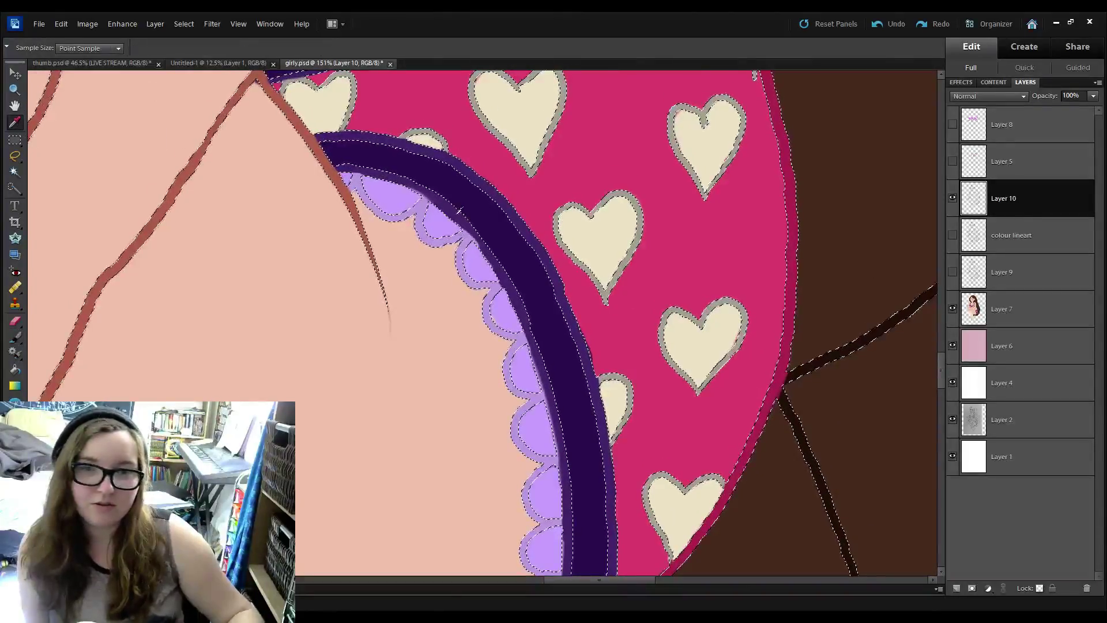
click(16, 337)
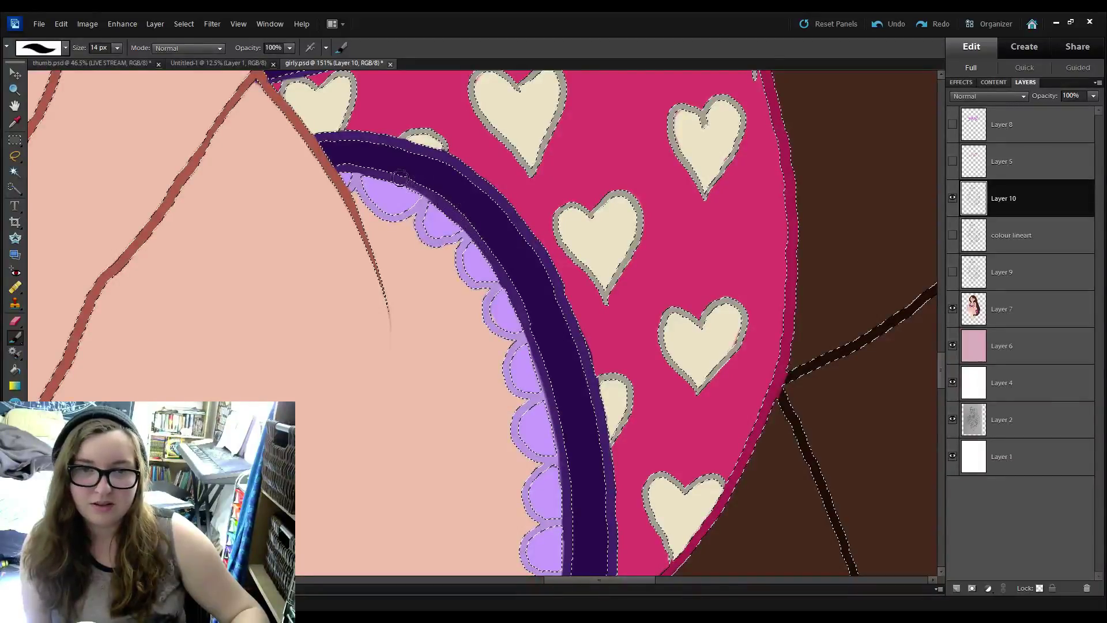
scroll(370, 161, down, 4)
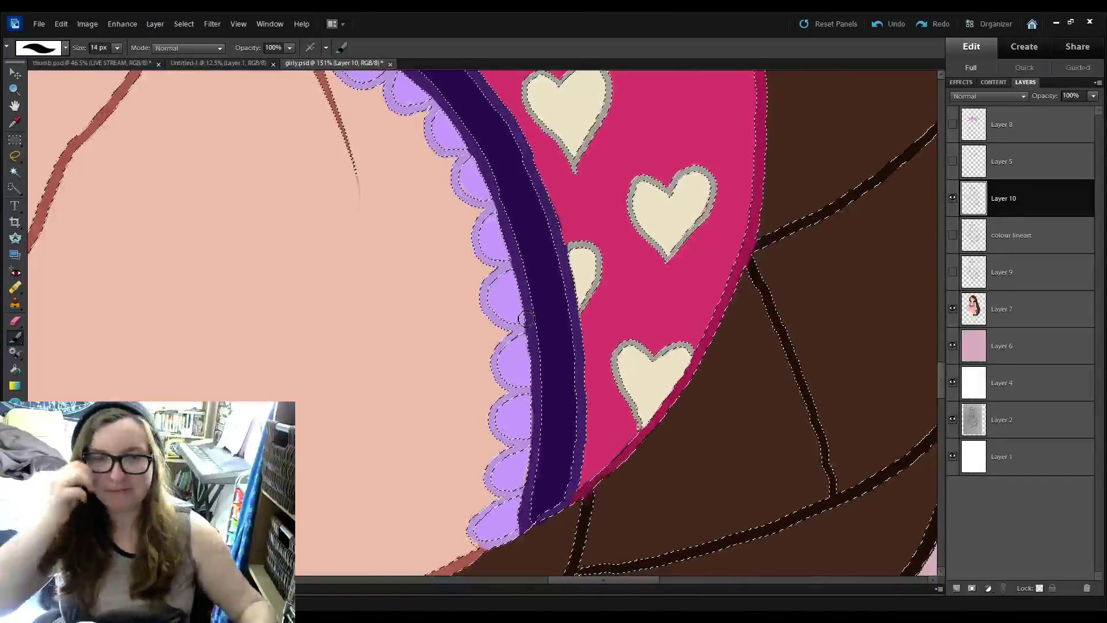
scroll(526, 319, down, 10)
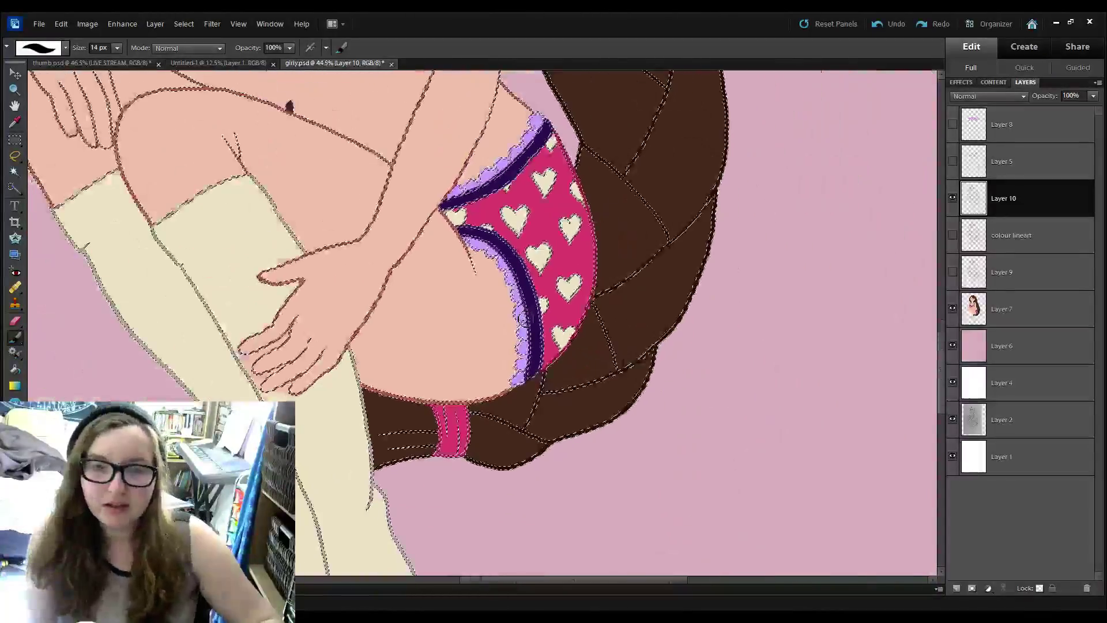
scroll(551, 294, down, 2)
Sample the trim's line colour again and clean up the waist trim's edges near the wrist.
scroll(514, 339, up, 6)
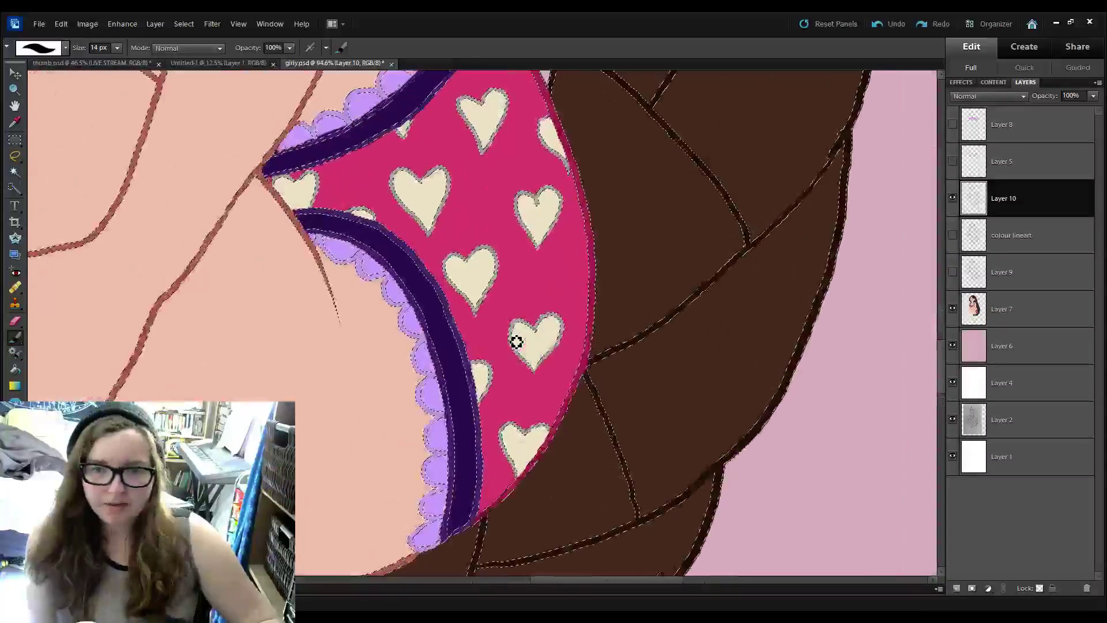
scroll(381, 159, up, 3)
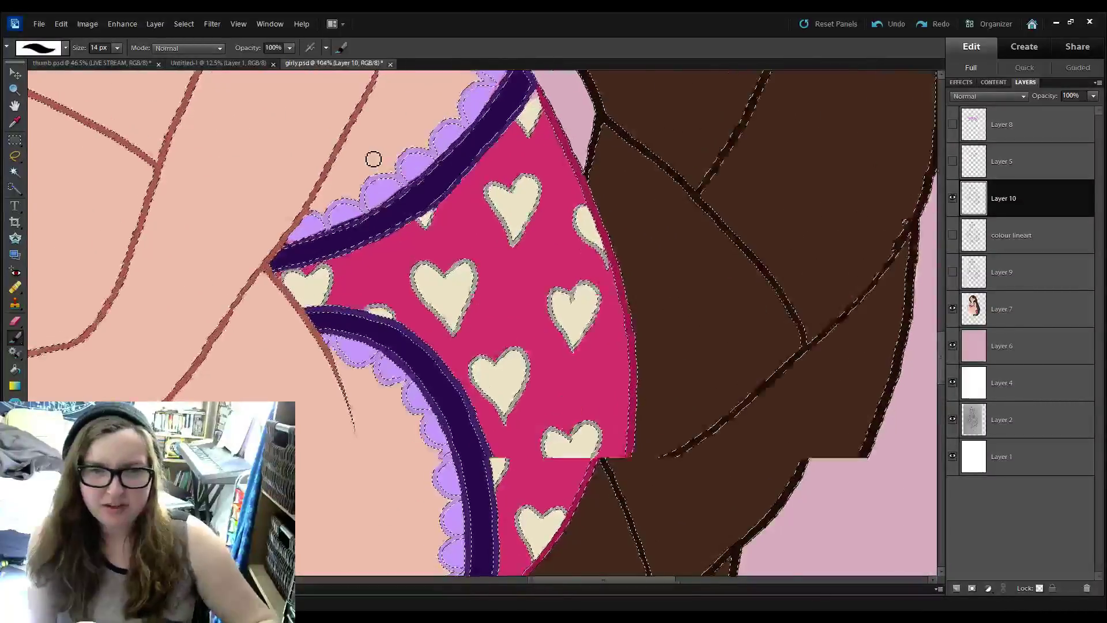
key(i)
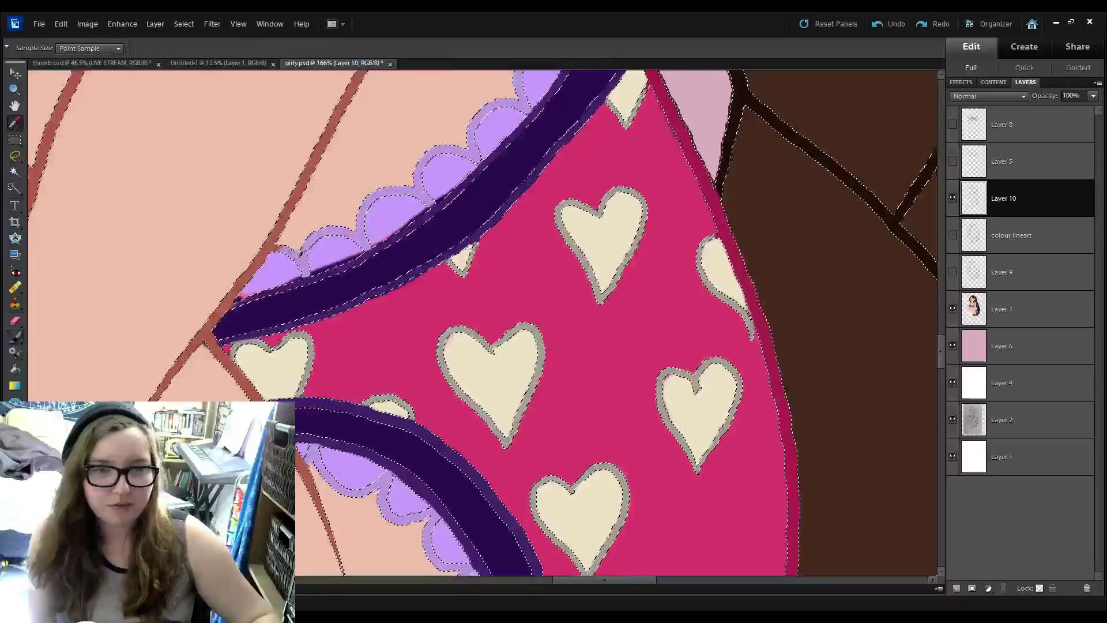
key(b)
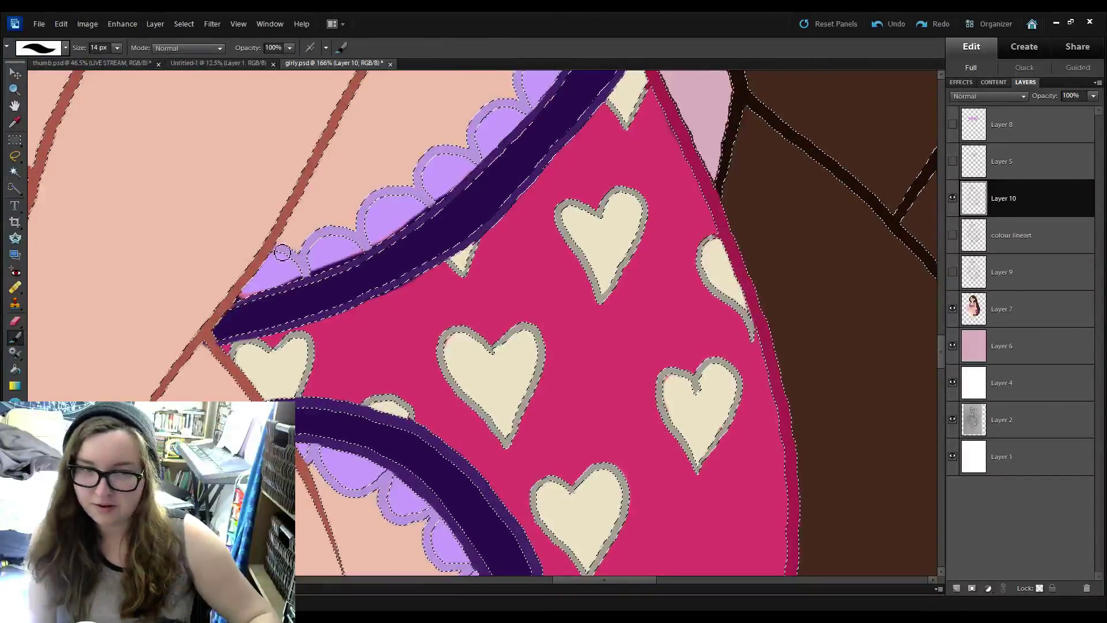
Sample the grey outline colour of the cream stocking to use on the bra's hearts.
scroll(284, 252, down, 4)
drag(399, 277, 490, 448)
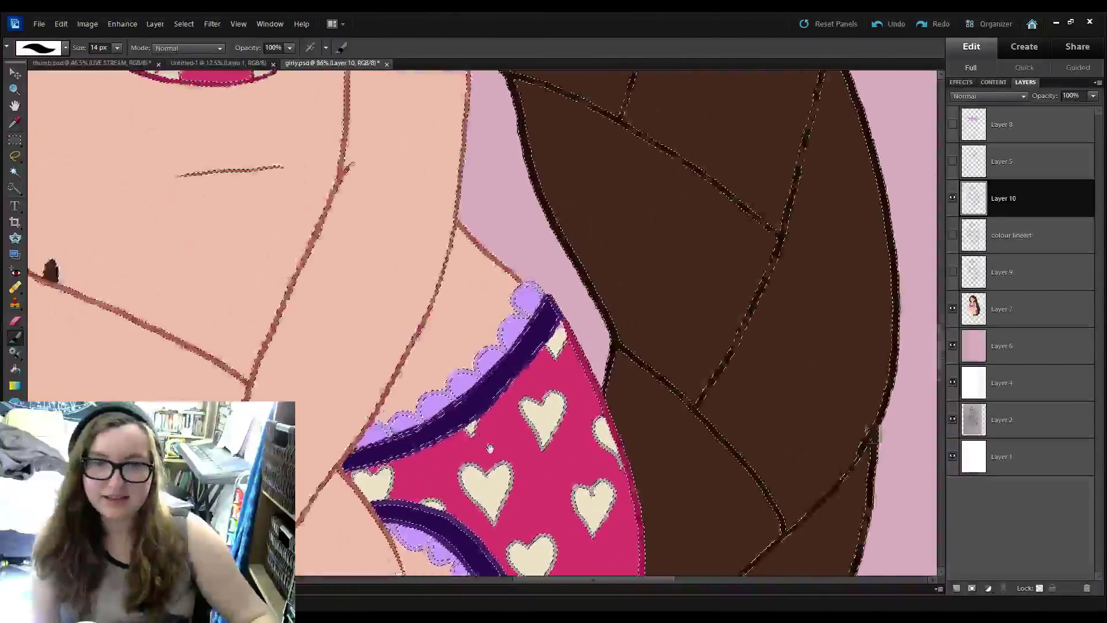
drag(403, 151, 467, 542)
drag(477, 247, 499, 148)
scroll(314, 247, up, 3)
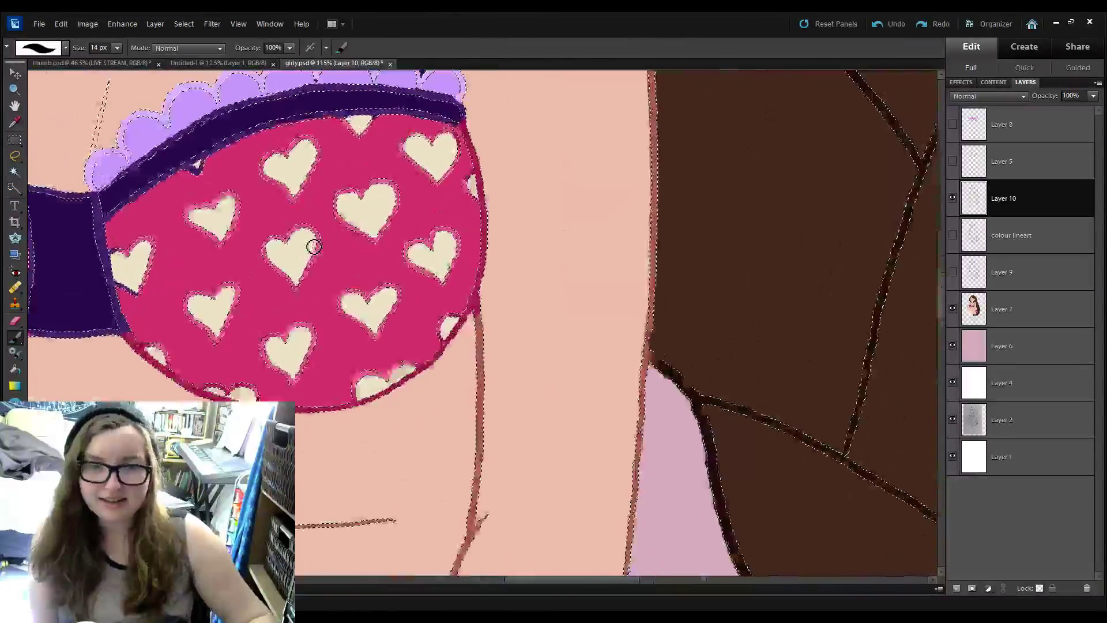
scroll(314, 247, down, 2)
mouse_move(146, 315)
mouse_down()
mouse_move(250, 272)
mouse_move(294, 272)
mouse_up()
key(i)
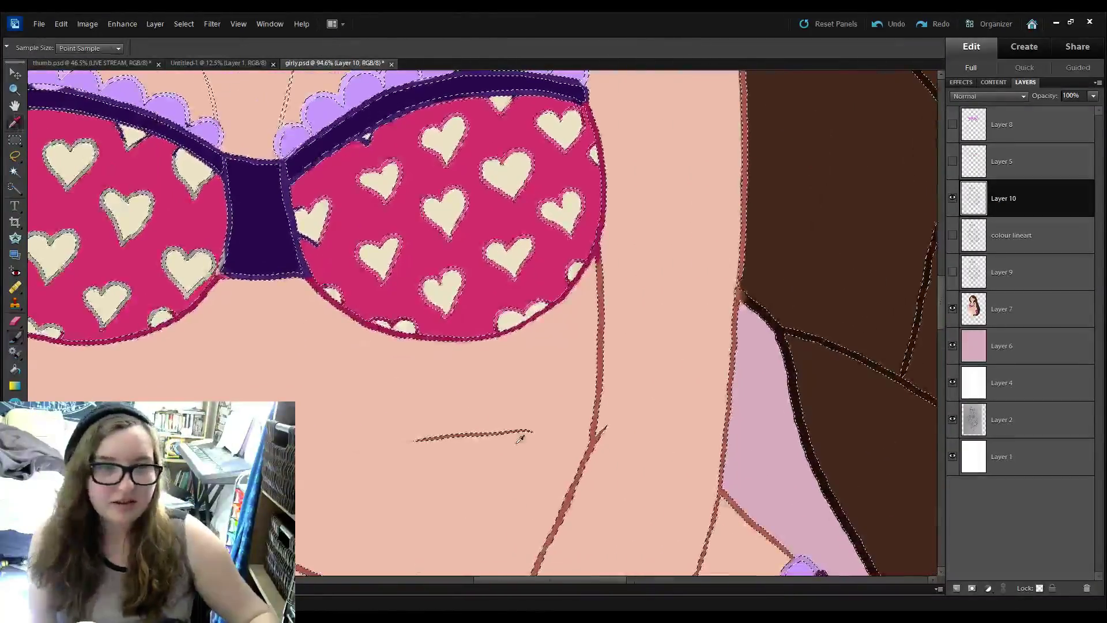
drag(520, 439, 609, 108)
drag(392, 438, 440, 216)
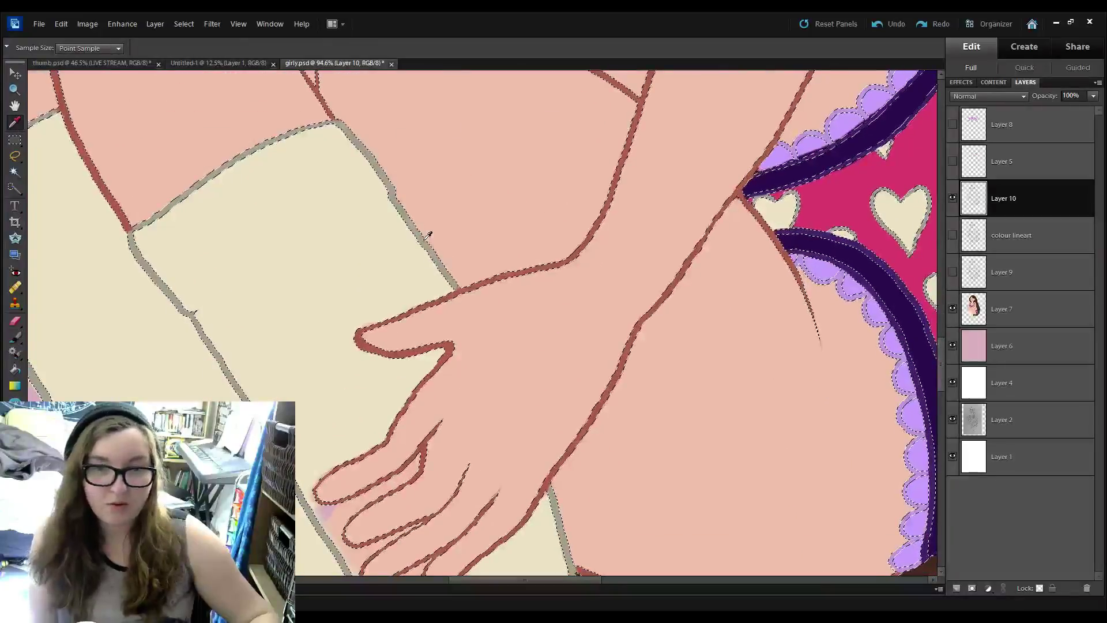
key(b)
Enlarge the brush to 73 px and repaint the outlines of the whole hearts on the bra cup near the braid in grey.
scroll(478, 443, up, 3)
drag(558, 186, 478, 443)
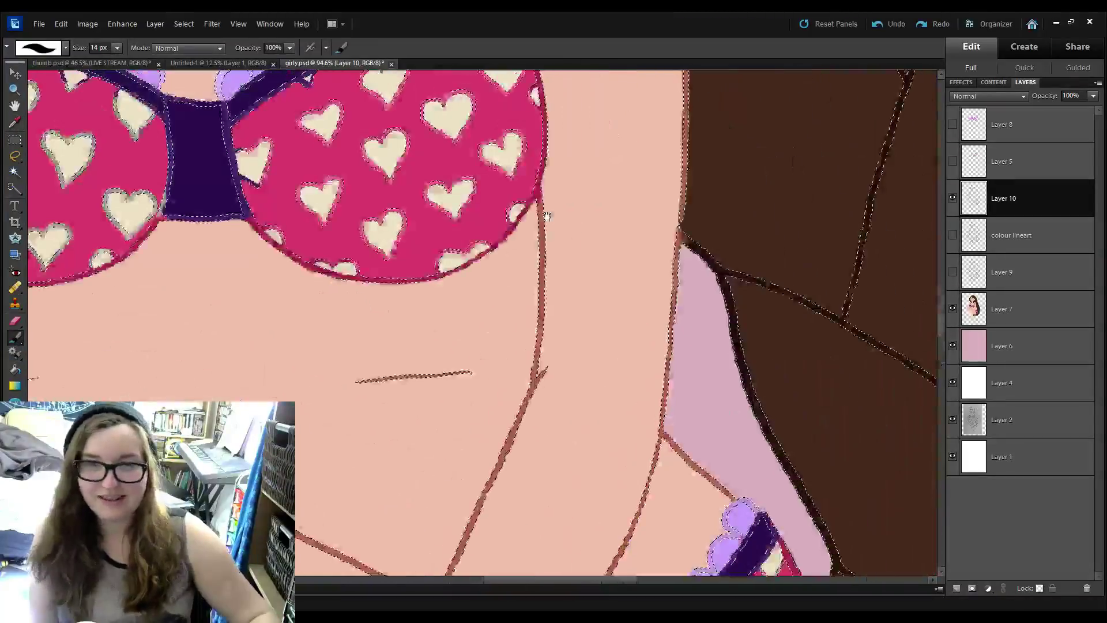
drag(548, 215, 541, 333)
double_click(99, 47)
text(25)
key(bracketright)
key(bracketright)
key(bracketright)
key(bracketright)
key(bracketright)
key(bracketright)
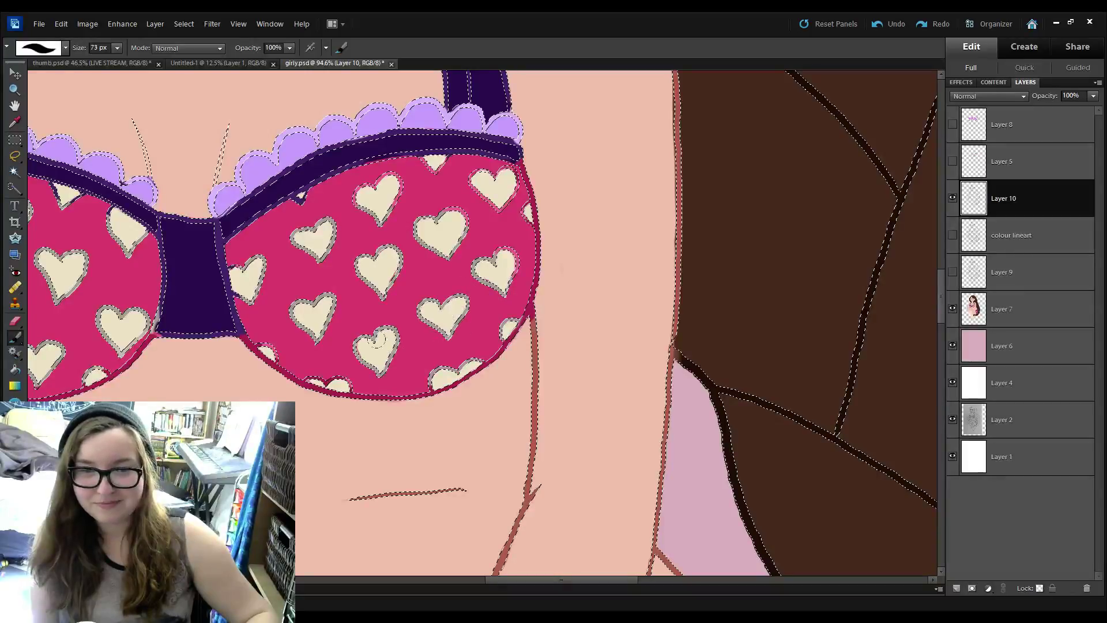
scroll(377, 340, up, 2)
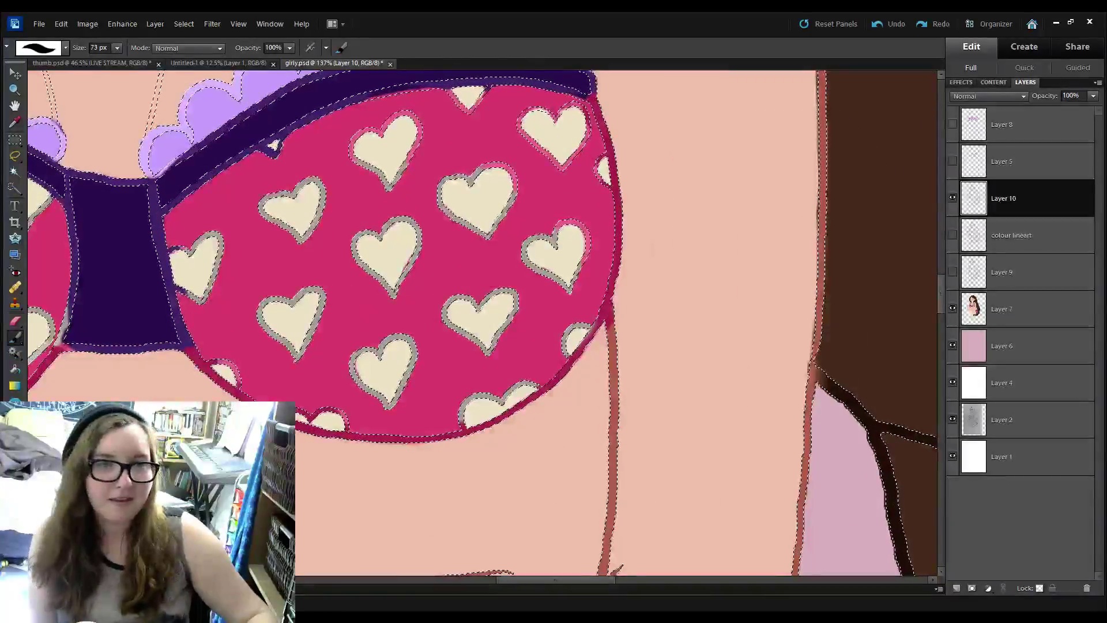
Reduce the brush to 12 px and paint grey outlines on the partial hearts along the cup's lower and outer edges.
key(bracketleft)
key(bracketleft)
key(bracketleft)
key(bracketleft)
key(bracketleft)
key(bracketleft)
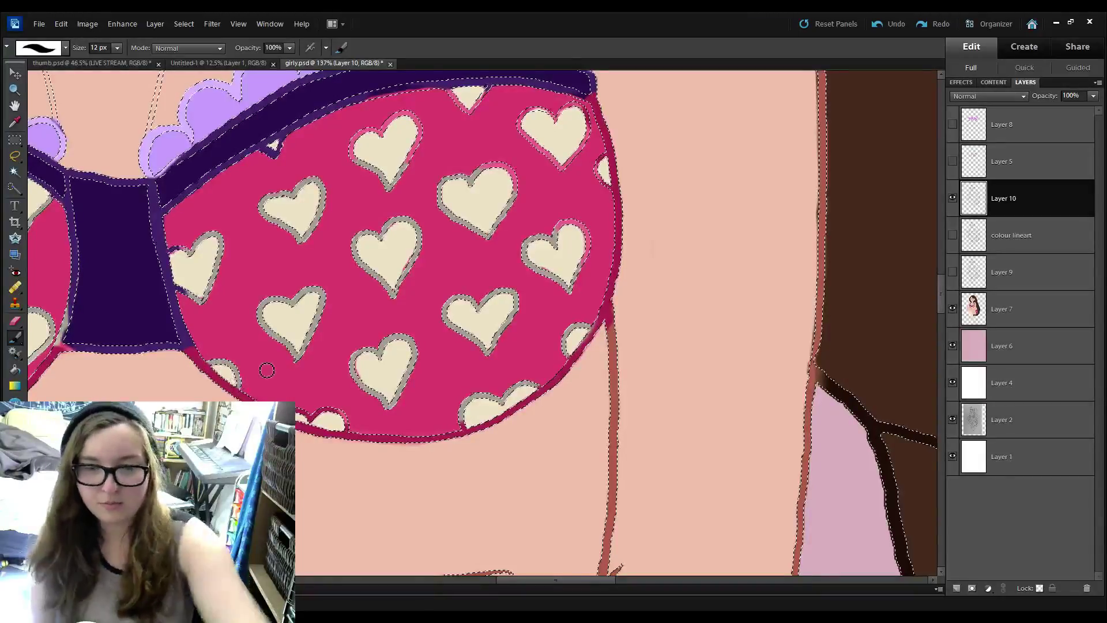
mouse_move(300, 413)
mouse_down()
mouse_move(345, 421)
mouse_move(349, 433)
mouse_up()
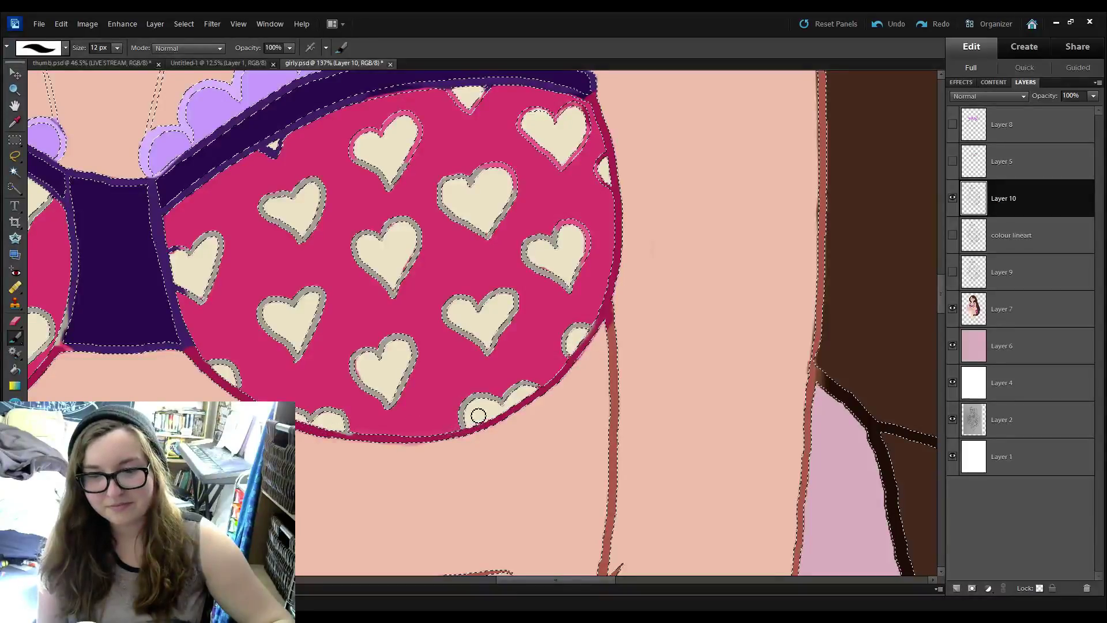
drag(607, 188, 599, 151)
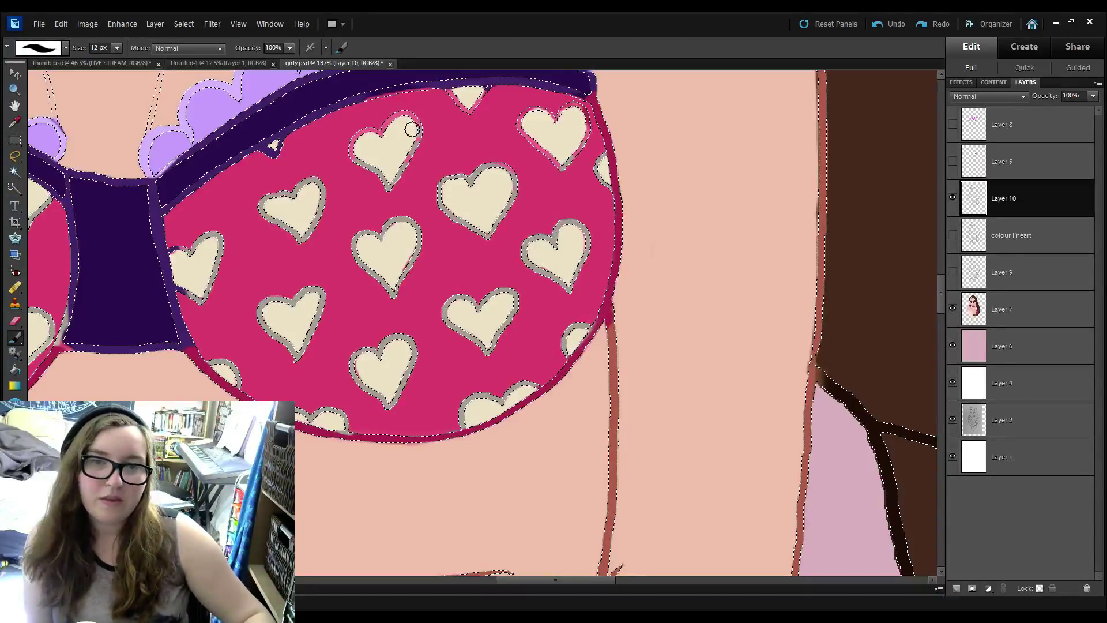
Repaint in grey the remaining heart outlines beside the bra's centre panel, under its upper trim and at the cup's upper outer corner.
scroll(277, 219, left, 3)
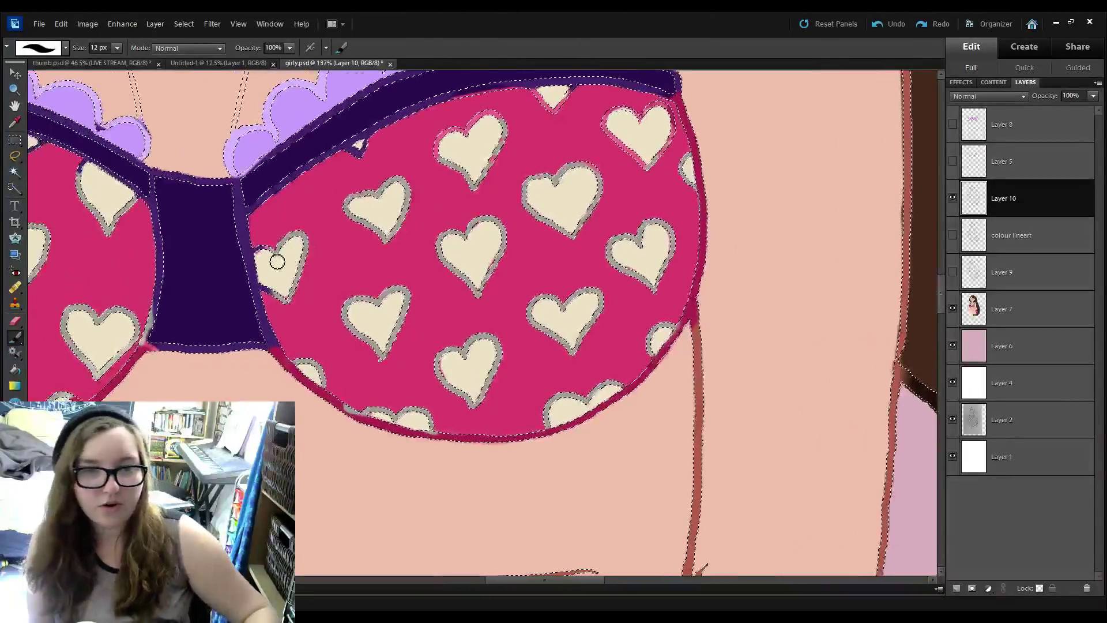
drag(271, 258, 263, 248)
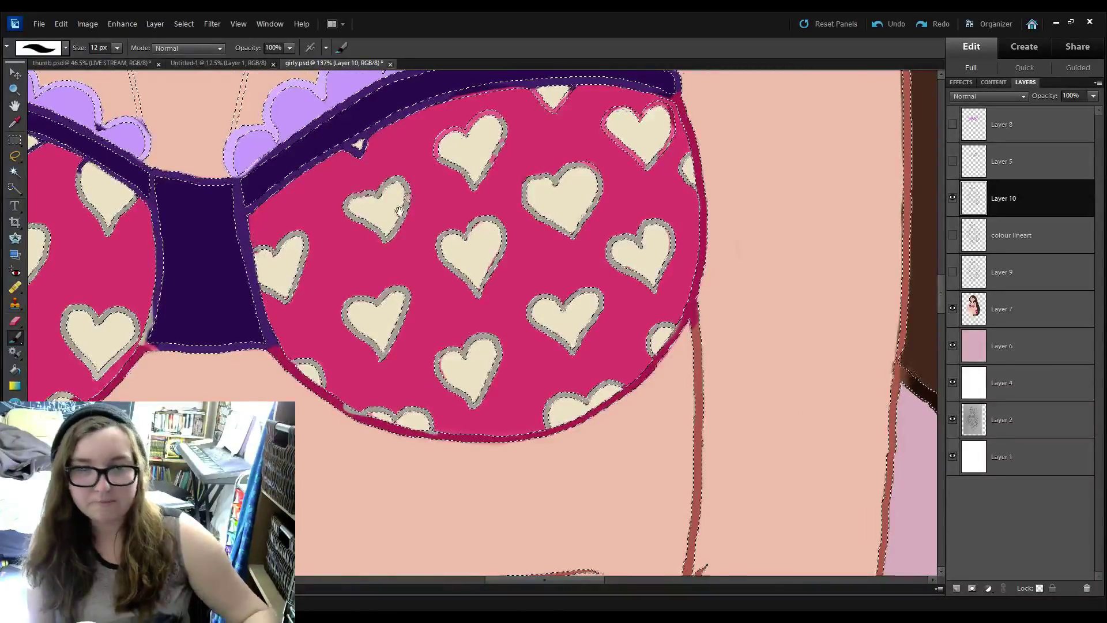
scroll(531, 312, up, 4)
scroll(531, 312, left, 3)
drag(441, 253, 452, 259)
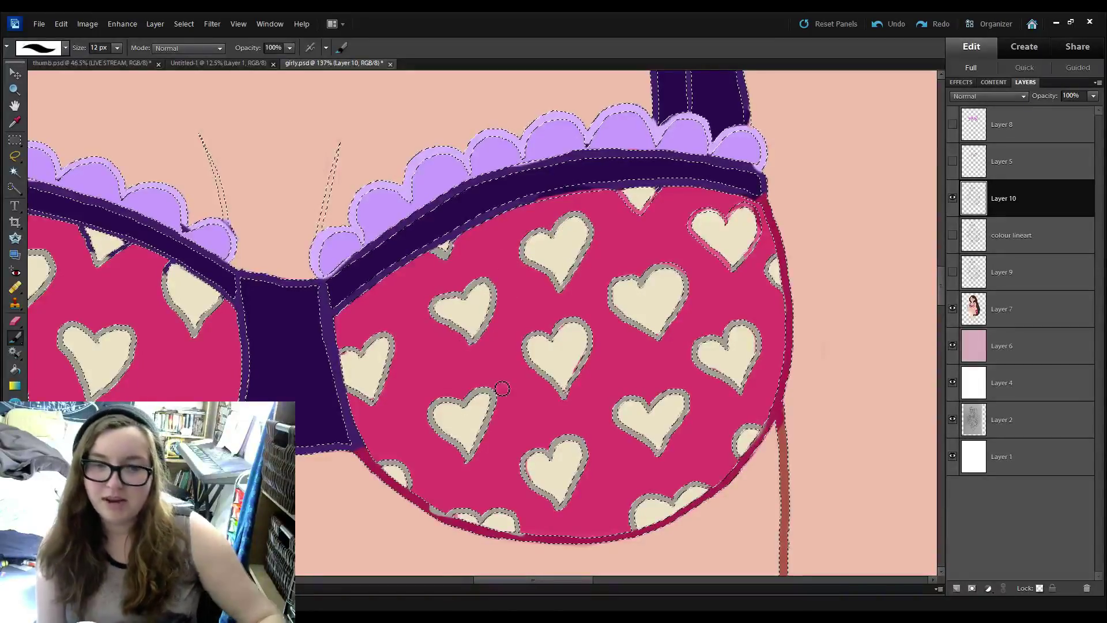
scroll(658, 348, up, 3)
scroll(594, 308, right, 1)
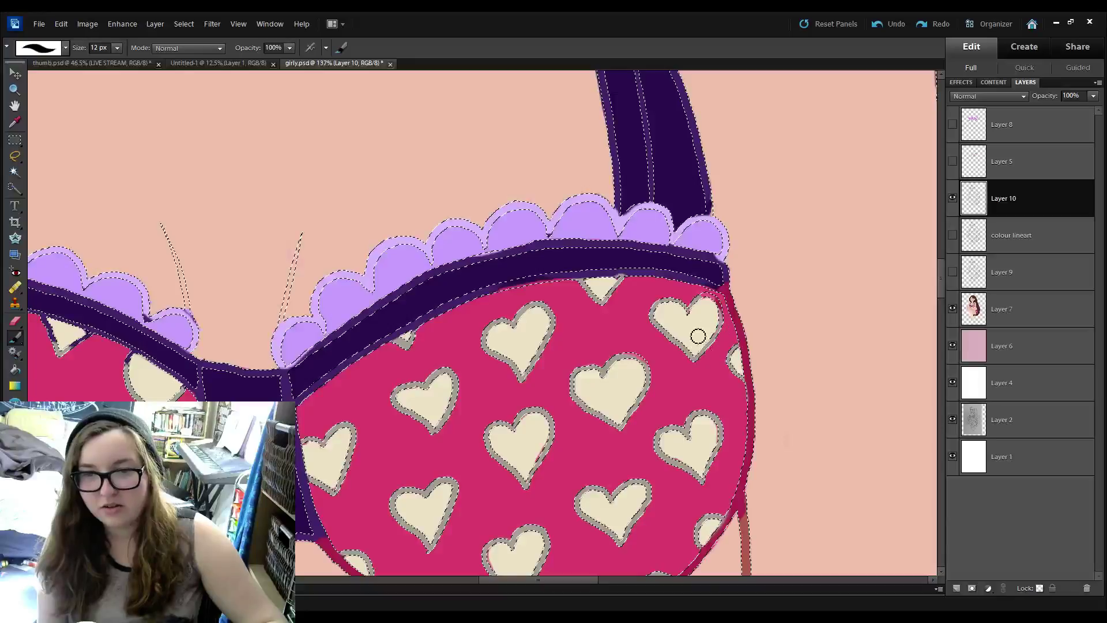
scroll(687, 346, down, 4)
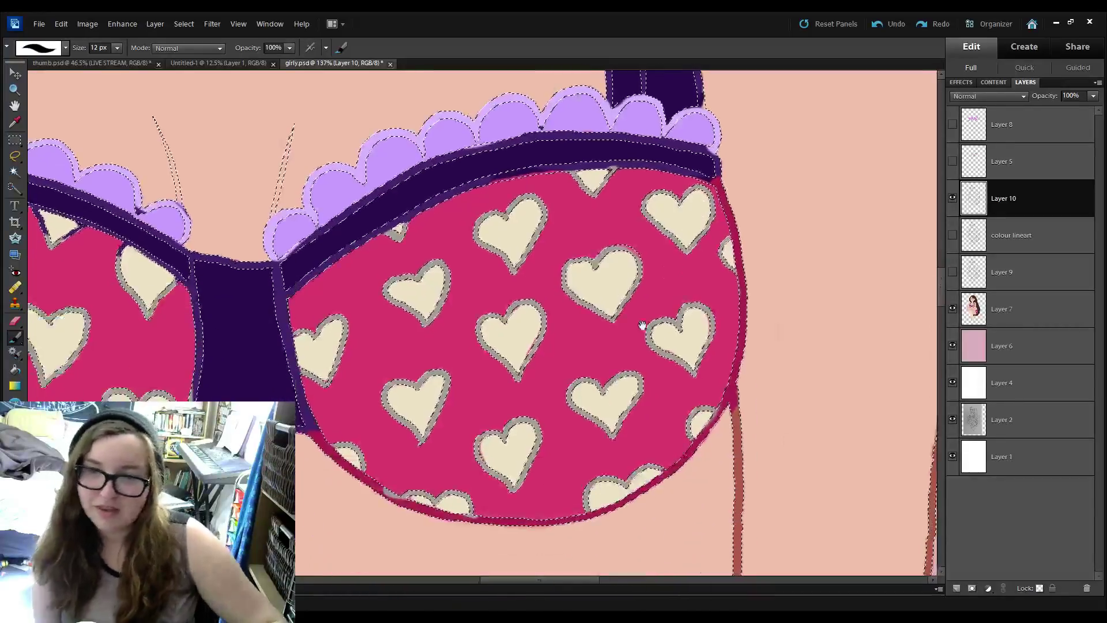
Sample the dark pink line colour and paint over the stray grey along the bra cup's lower edge.
click(15, 121)
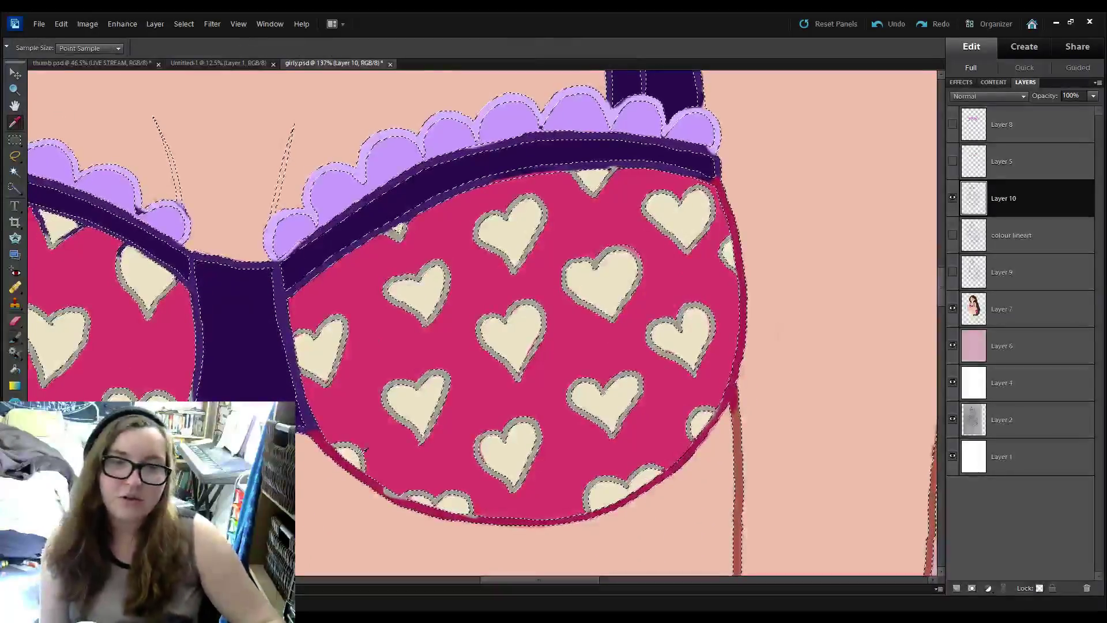
key(b)
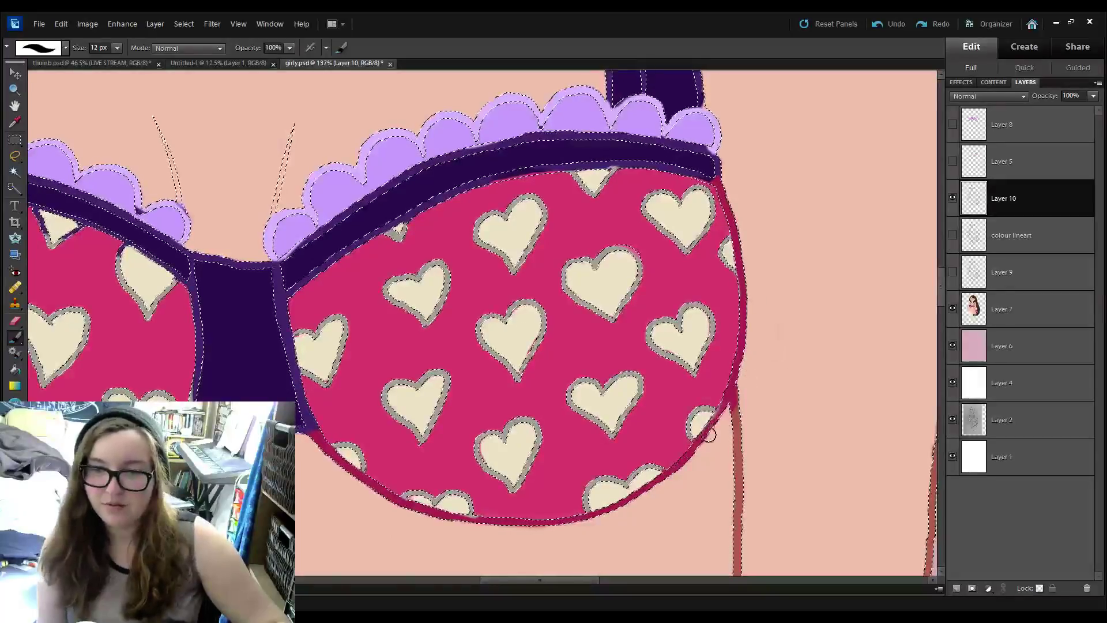
Sample the dark purple outline colour and repaint the stray grey along the bra trim's lower edge and the centre panel's side edges.
drag(462, 215, 478, 281)
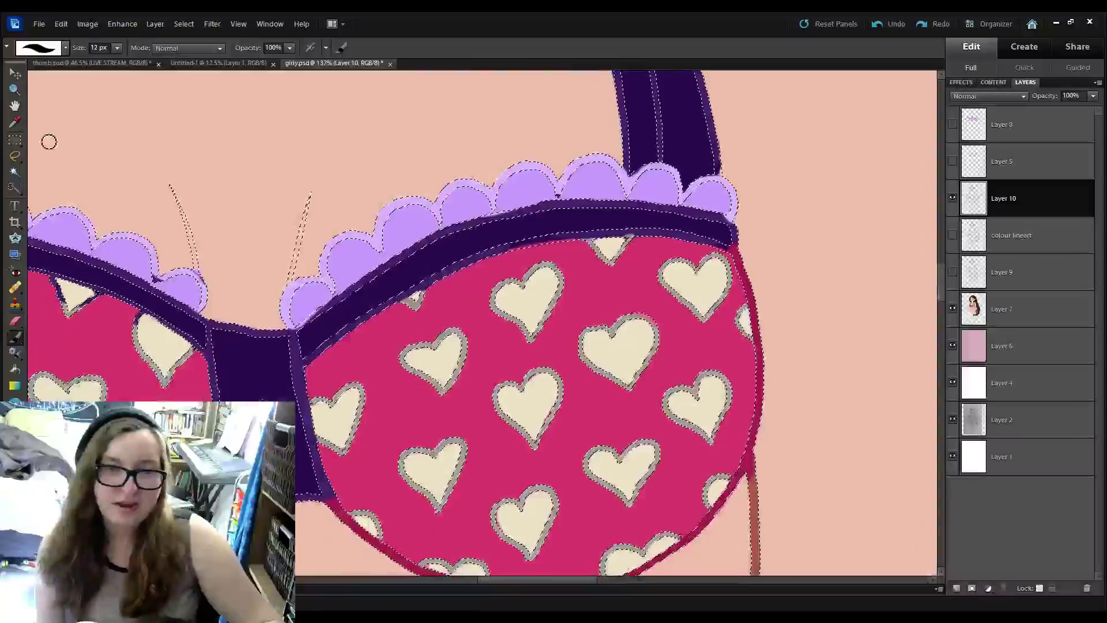
click(15, 123)
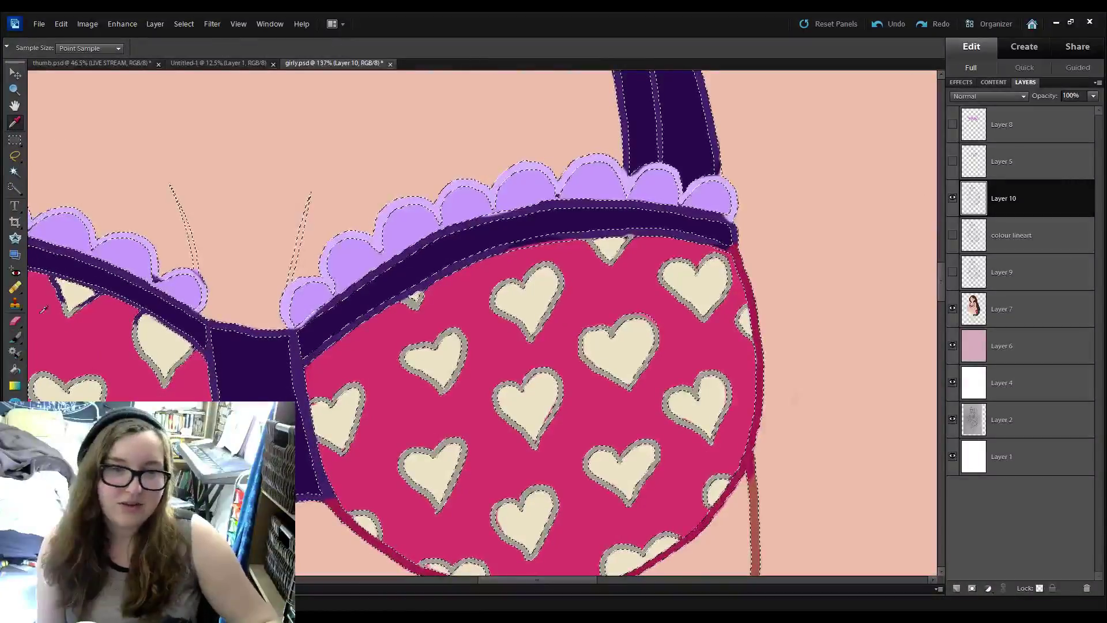
key(b)
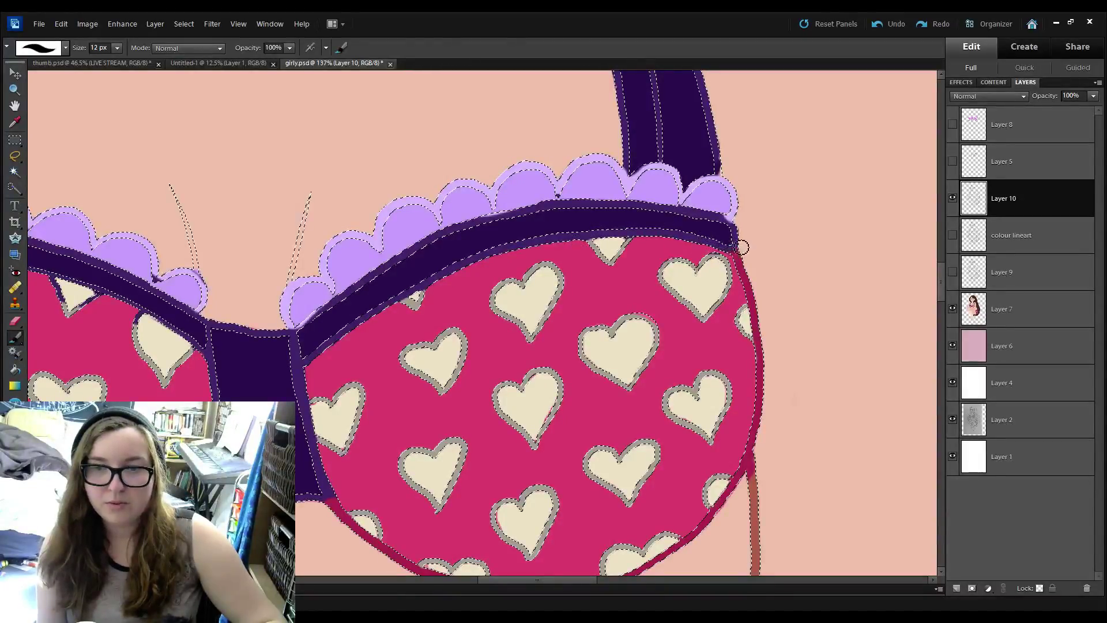
drag(544, 314, 737, 205)
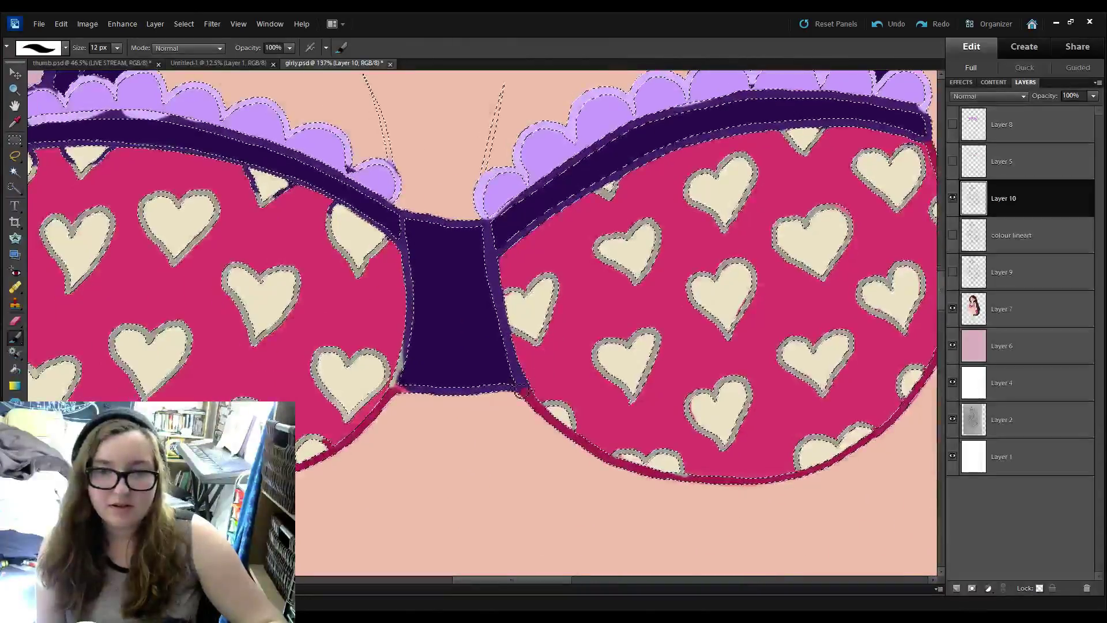
scroll(519, 397, left, 2)
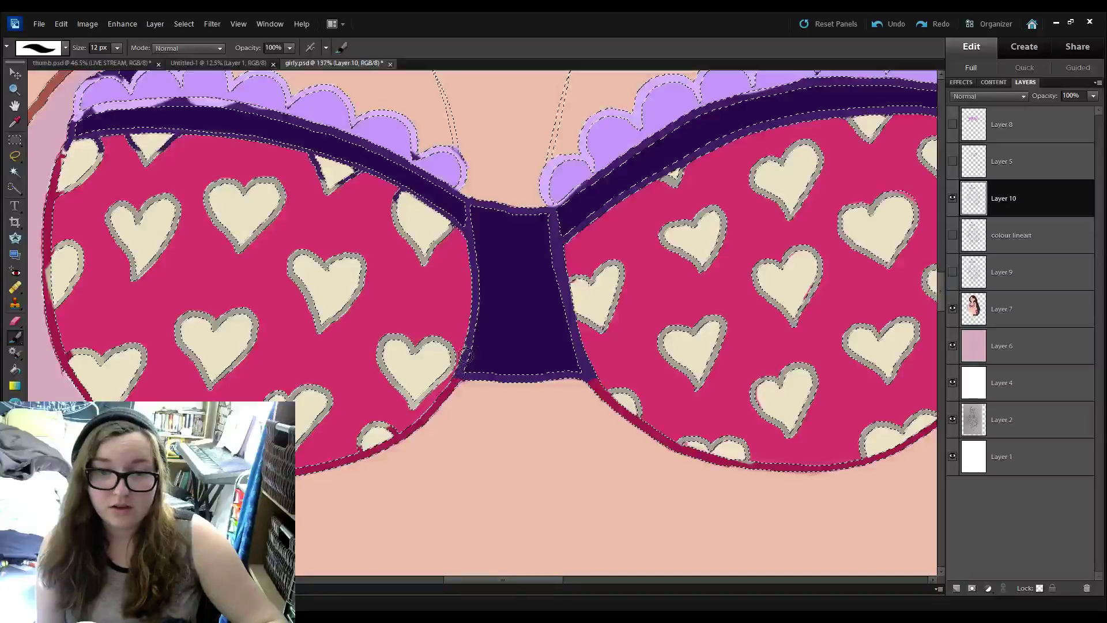
drag(466, 354, 459, 370)
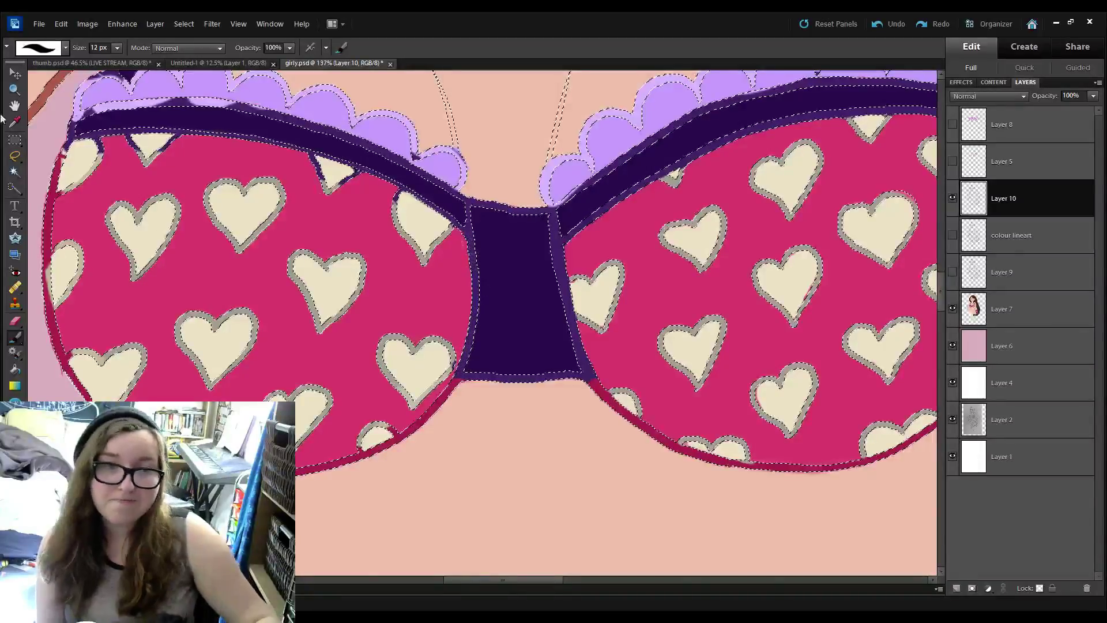
Sample the heart outline grey and repaint the partial hearts under the upper trim of the bra cup beside the pink background.
key(i)
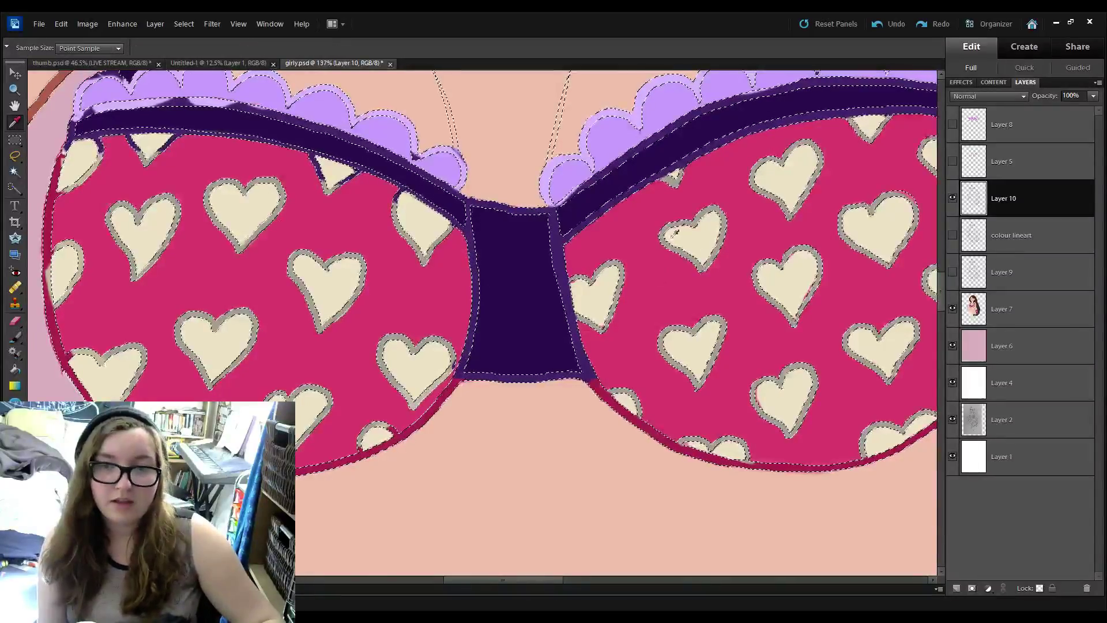
key(b)
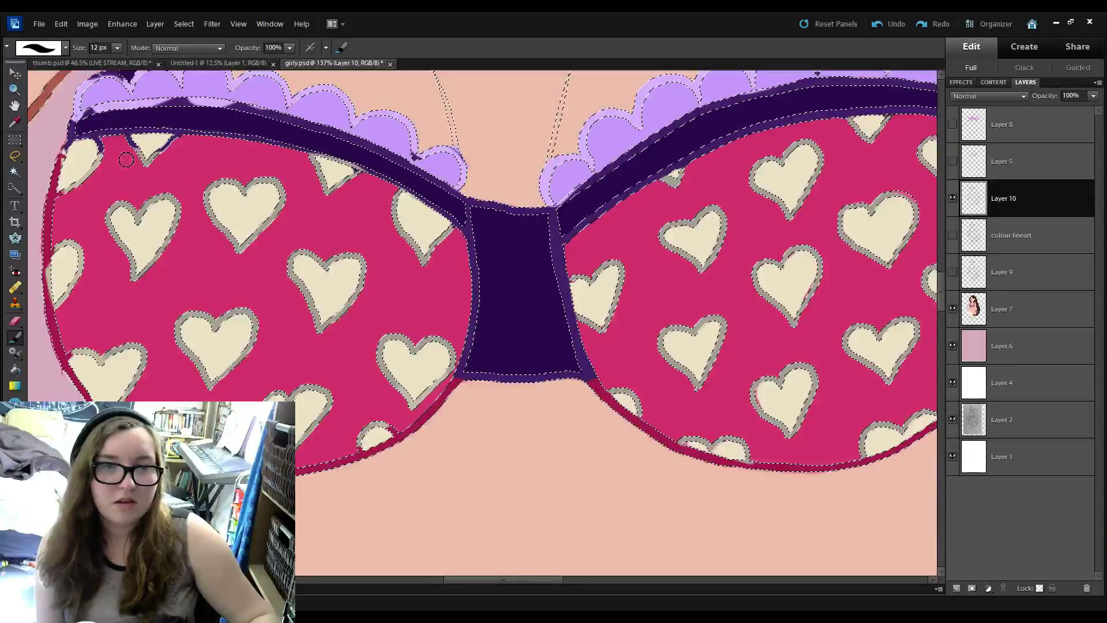
drag(144, 143, 106, 137)
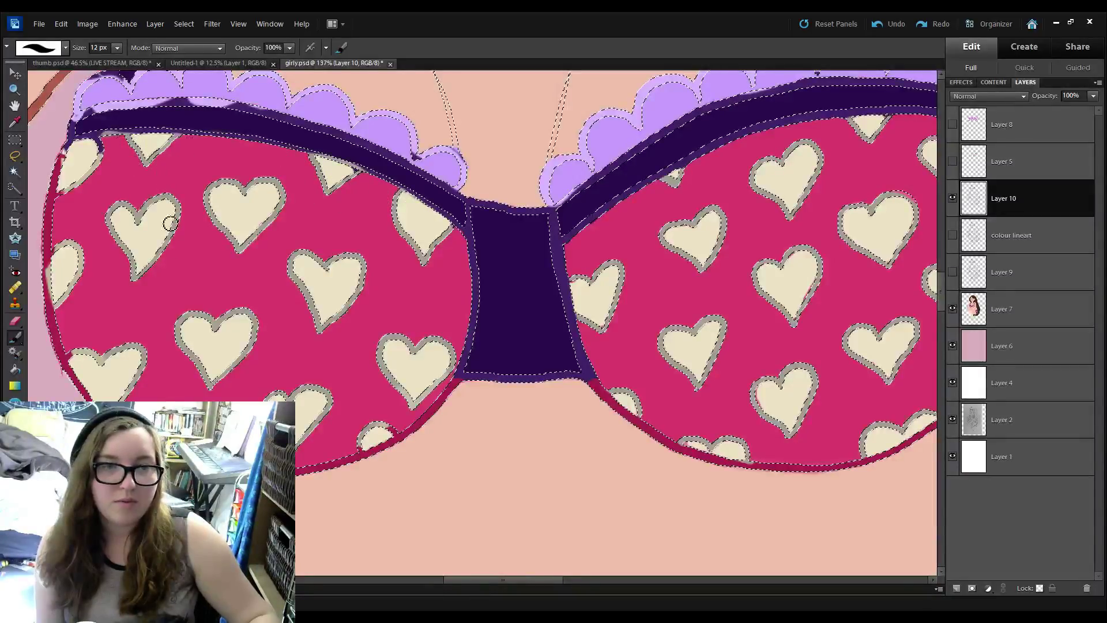
drag(242, 230, 553, 287)
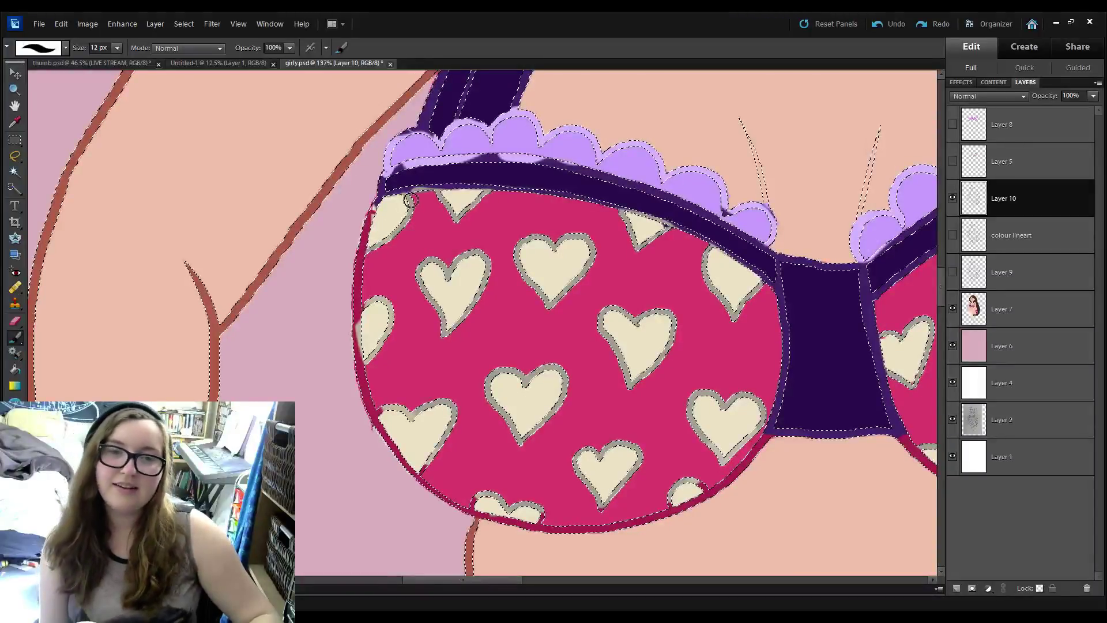
Sample the dark purple line colour and repaint the upper and lower outlines of the trim on the cup beside the pink background.
key(i)
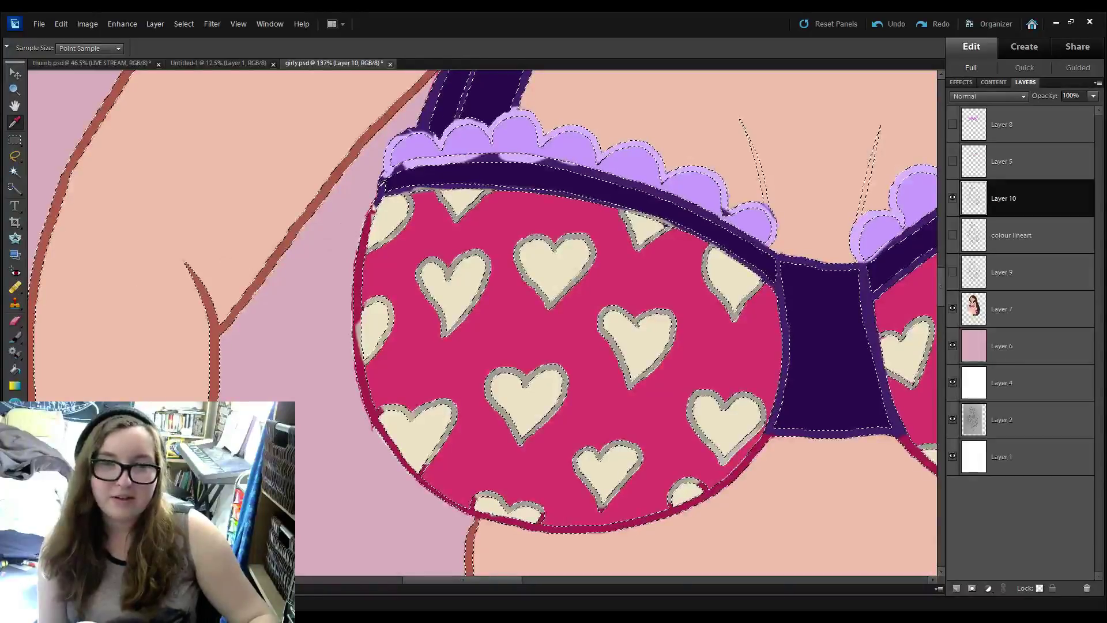
key(b)
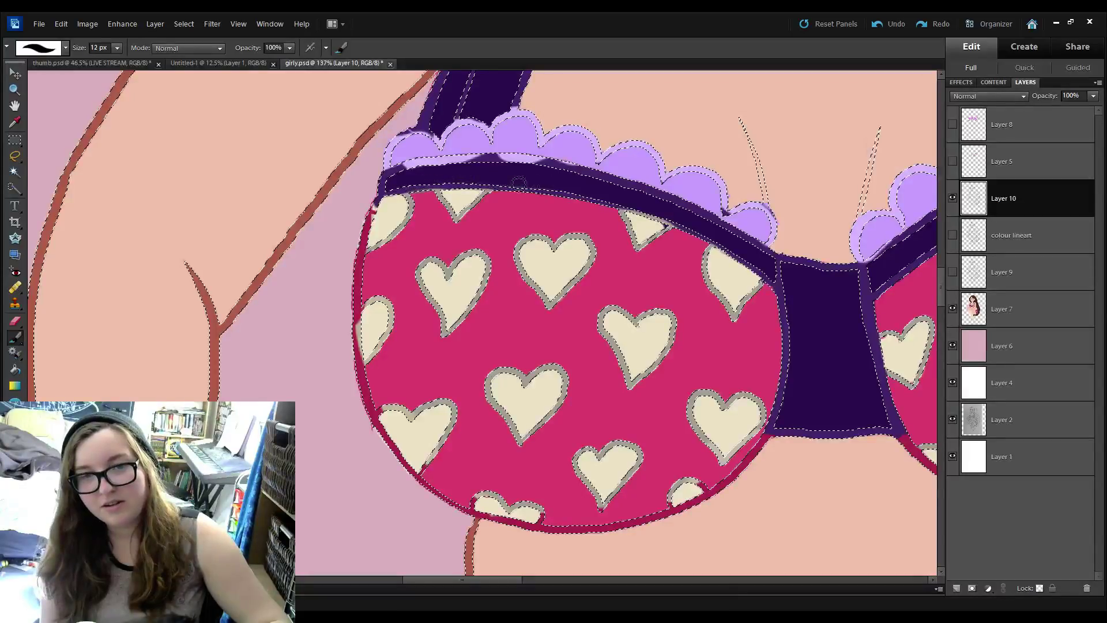
drag(583, 199, 503, 223)
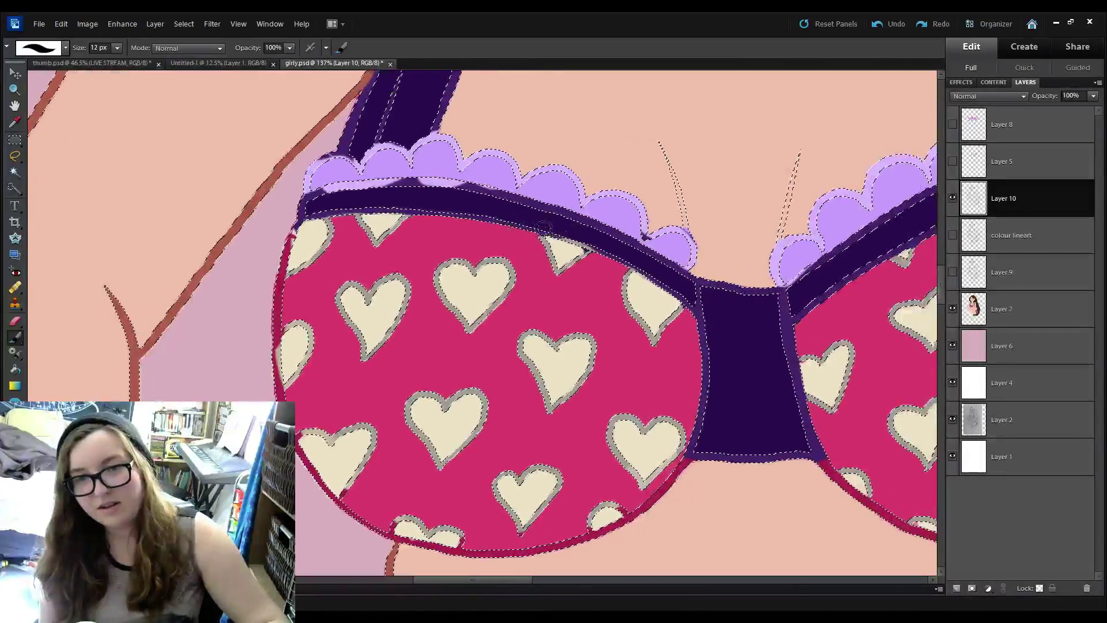
scroll(545, 228, up, 5)
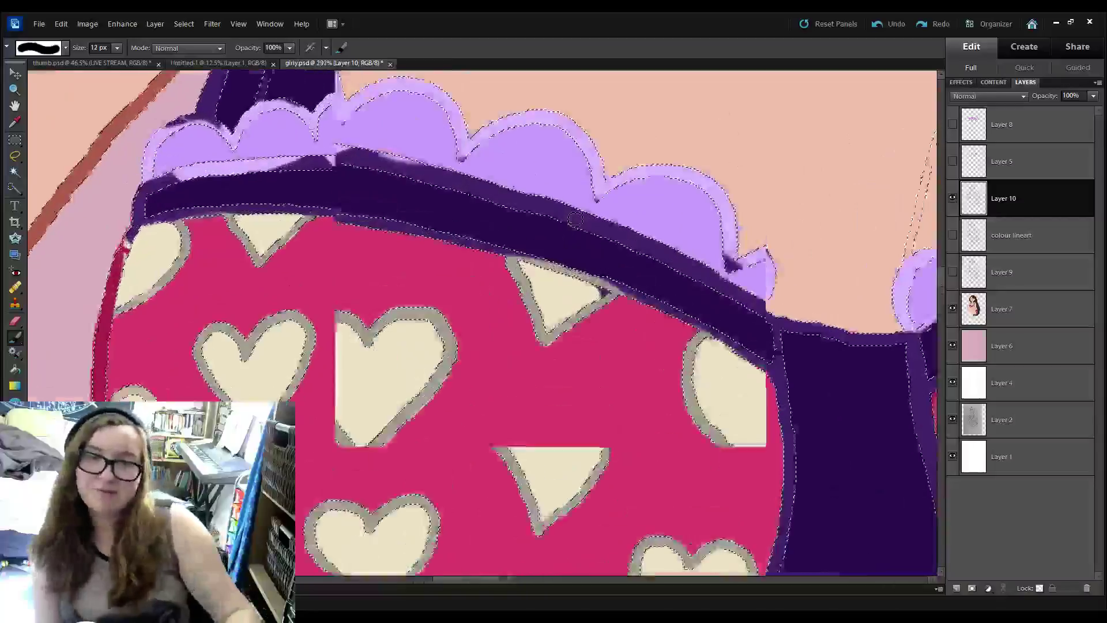
scroll(575, 220, up, 1)
drag(550, 265, 394, 210)
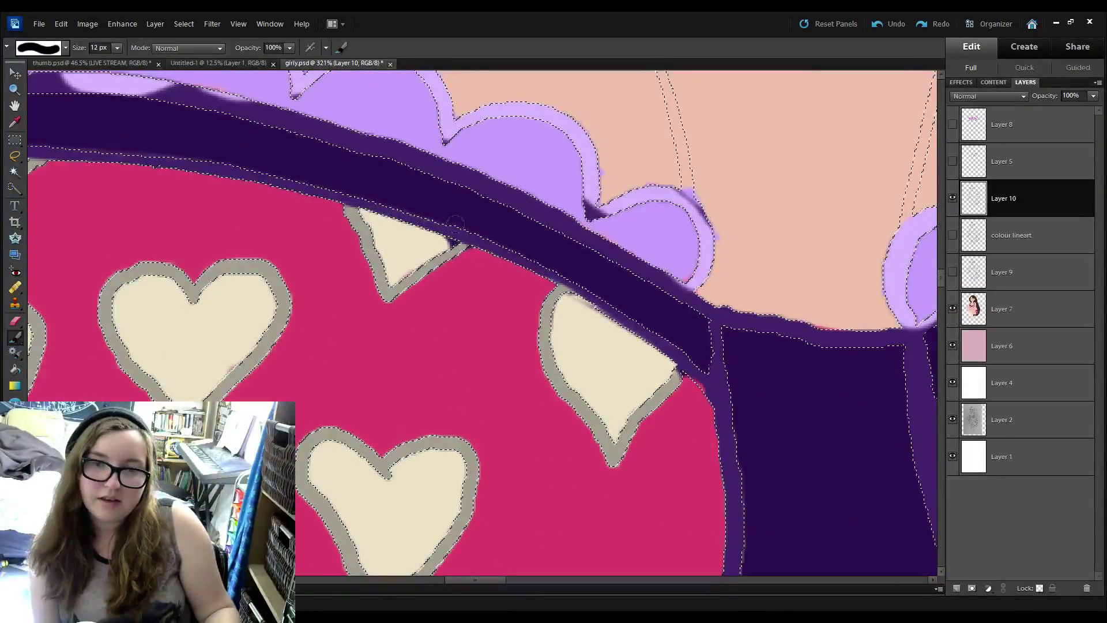
scroll(455, 223, down, 4)
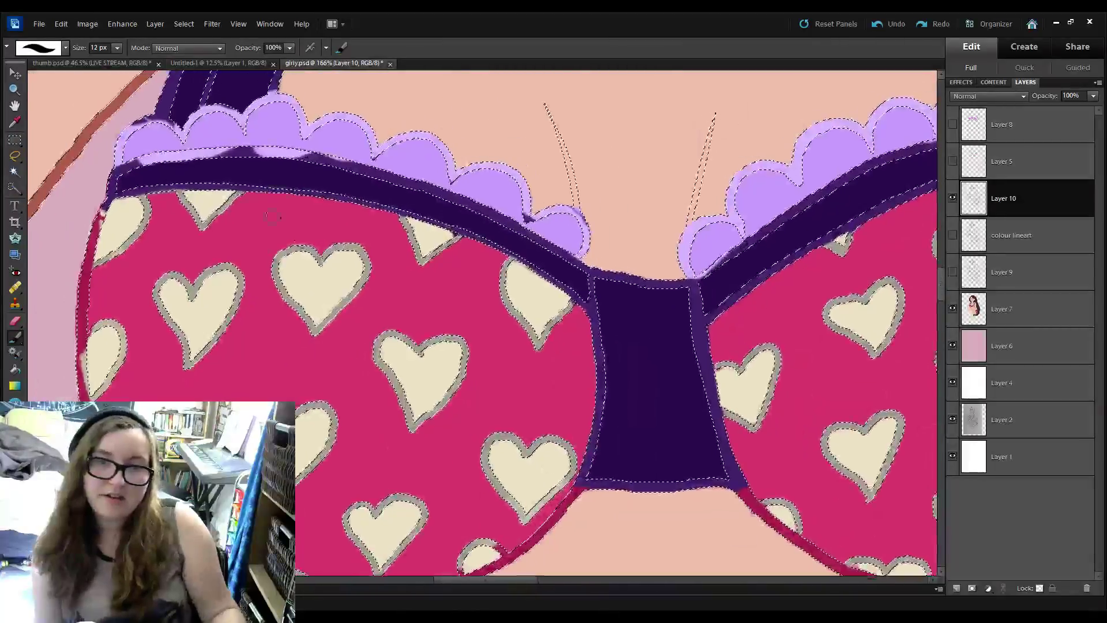
mouse_move(255, 150)
mouse_down()
mouse_move(306, 153)
mouse_move(142, 159)
mouse_up()
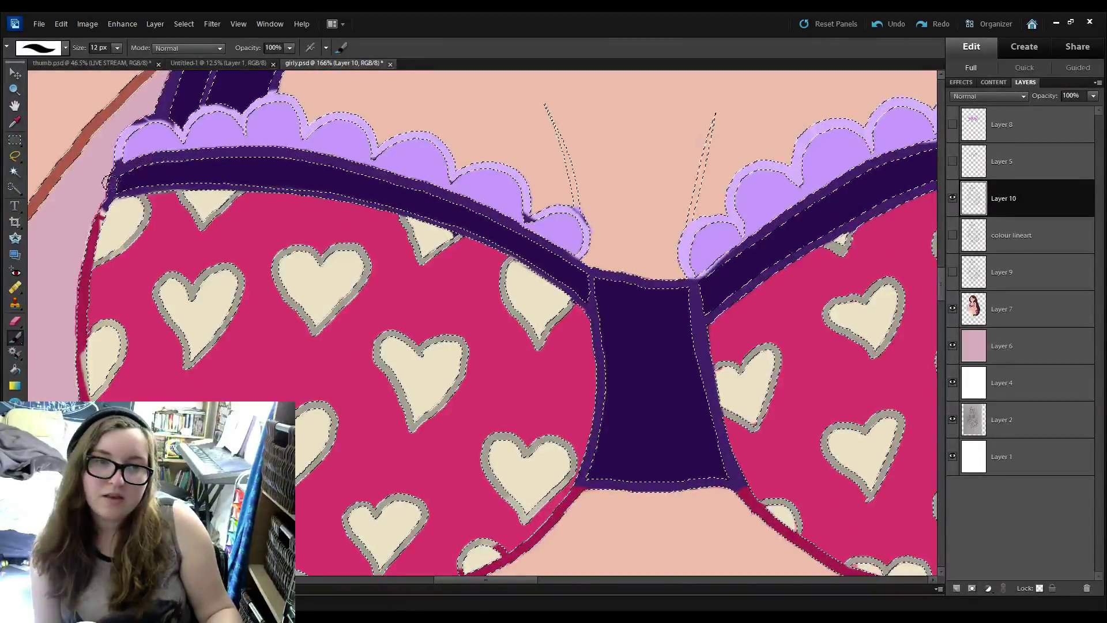
Sample the dark pink line colour and repaint the outer edge of the bra cup beside the pink background, up to the trim.
key(i)
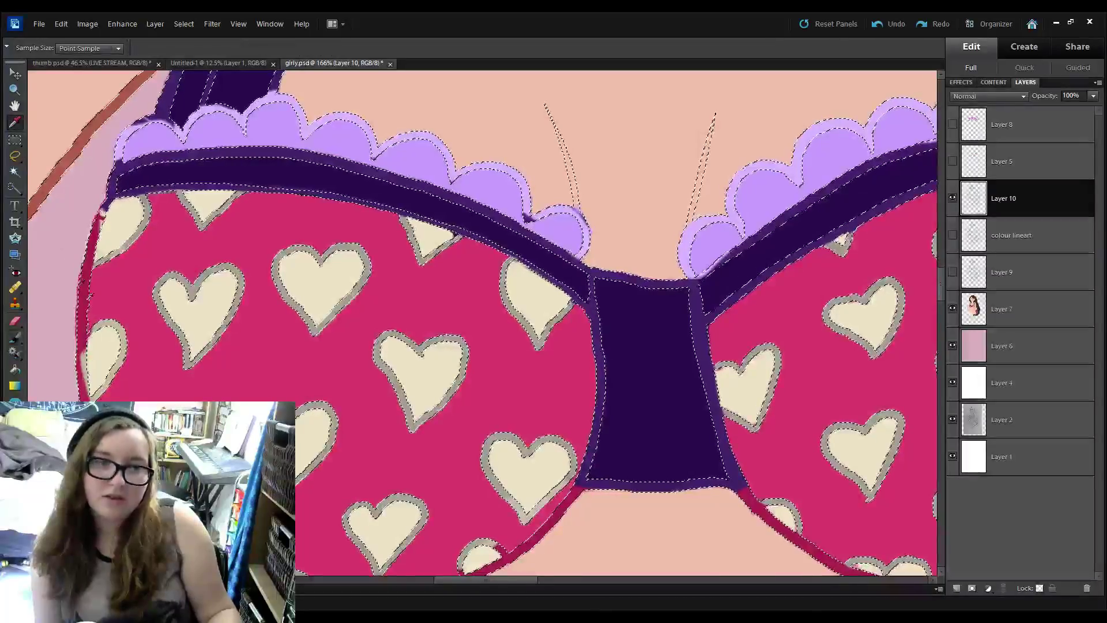
key(b)
drag(200, 320, 483, 249)
drag(358, 288, 367, 337)
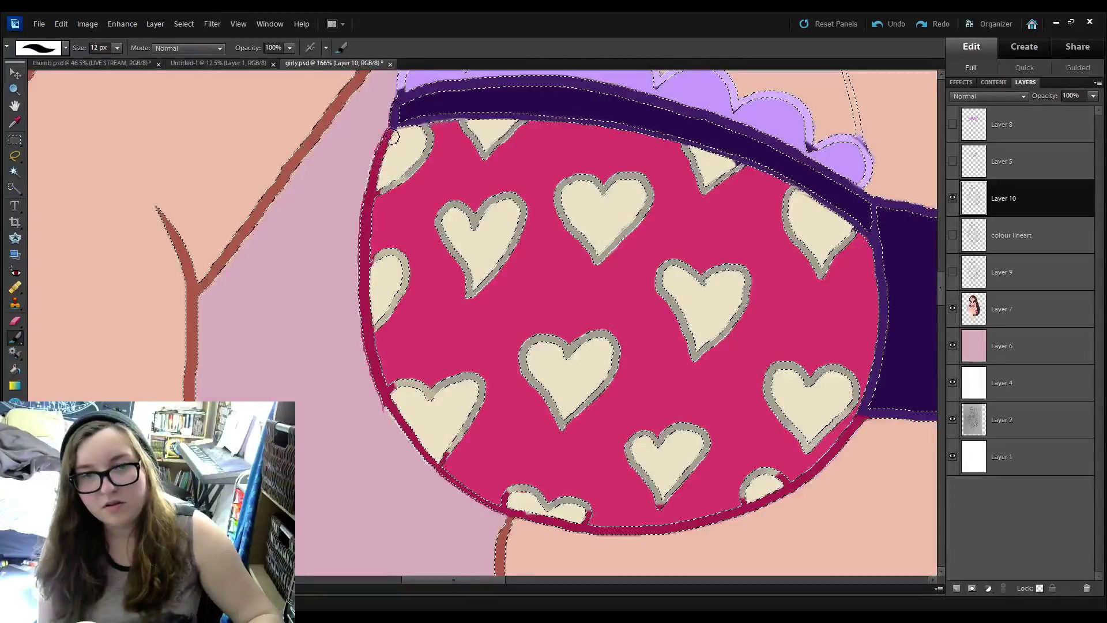
Sample the heart outline grey and repaint the ends of the partial hearts along the same cup's outer and lower edges.
key(i)
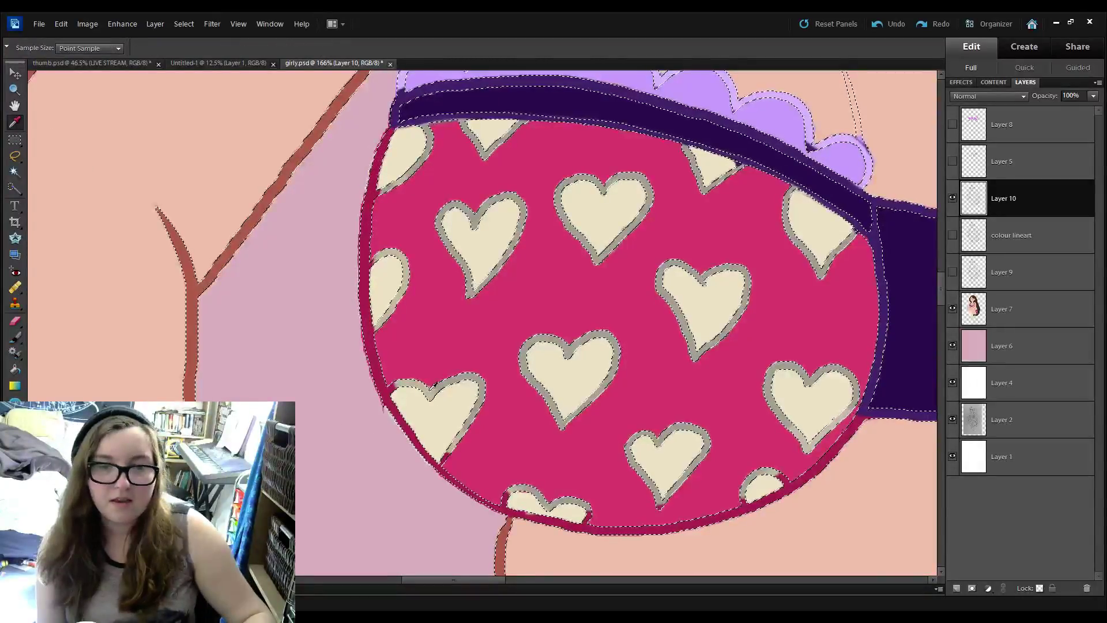
key(b)
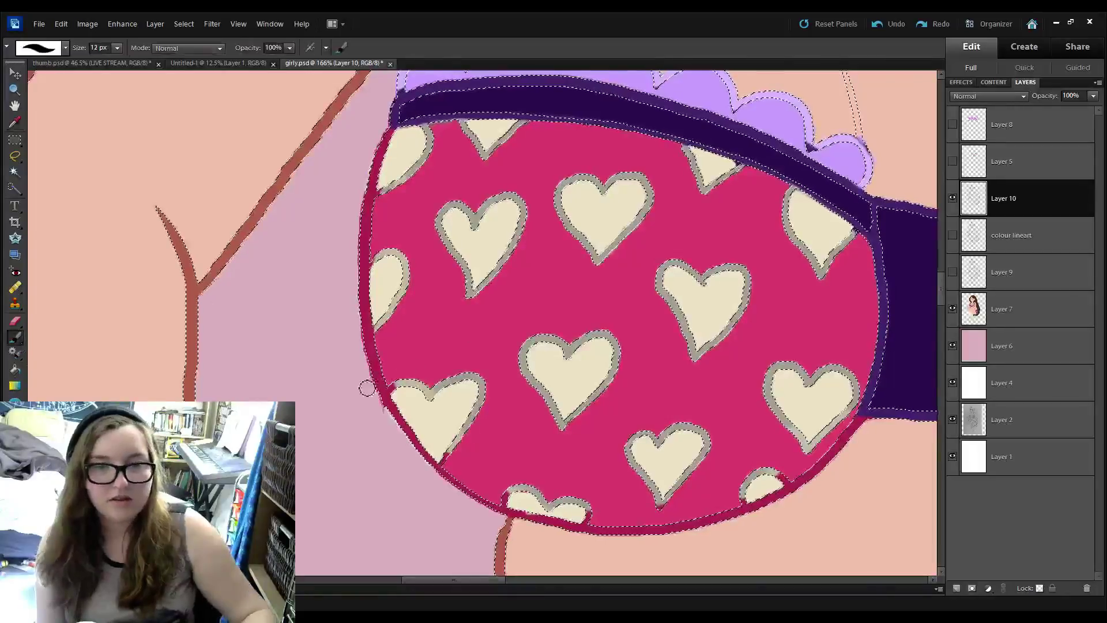
mouse_move(367, 388)
mouse_down()
mouse_move(396, 394)
mouse_move(397, 381)
mouse_move(454, 464)
mouse_move(442, 458)
mouse_move(460, 449)
mouse_move(524, 485)
mouse_move(504, 498)
mouse_move(580, 508)
mouse_up()
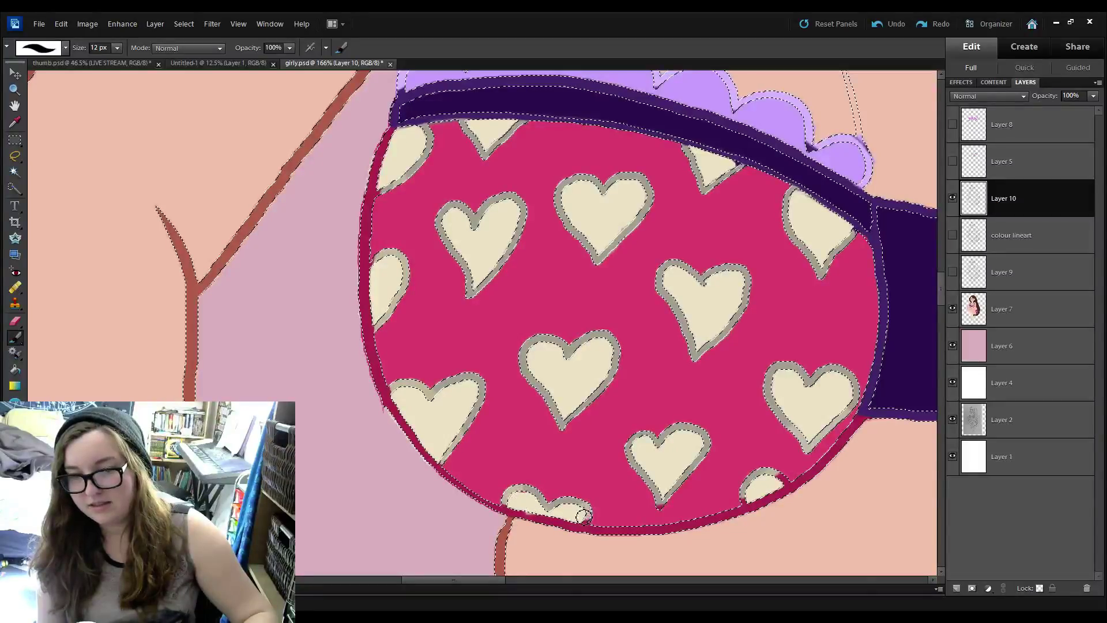
Sample grey from the cream garment's outline, set the brush to 21 px and repaint the partial heart at the cup's lower inner edge.
mouse_move(660, 443)
mouse_down()
mouse_move(649, 481)
mouse_move(708, 449)
mouse_move(240, 289)
mouse_up()
scroll(658, 436, down, 1)
key(i)
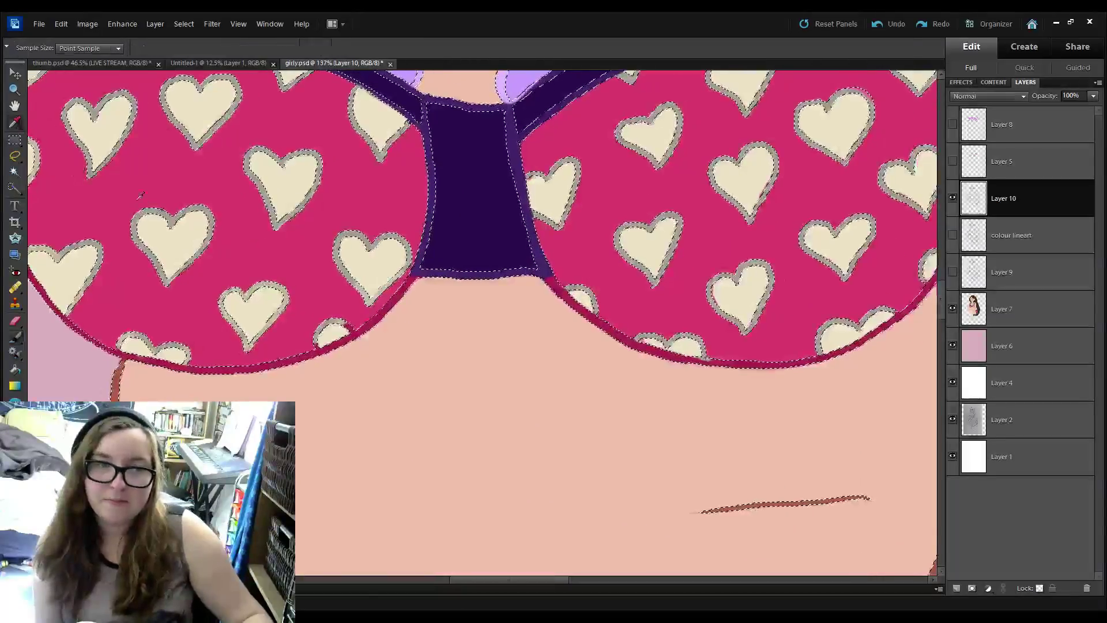
drag(428, 509, 658, 110)
drag(363, 515, 458, 216)
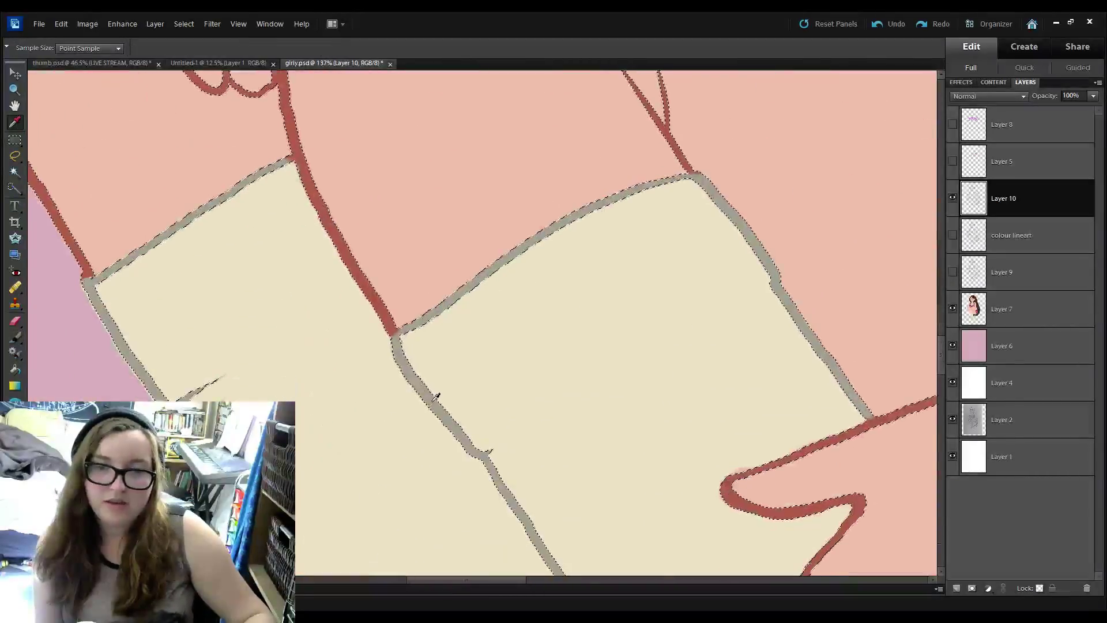
drag(274, 167, 282, 265)
scroll(282, 266, up, 10)
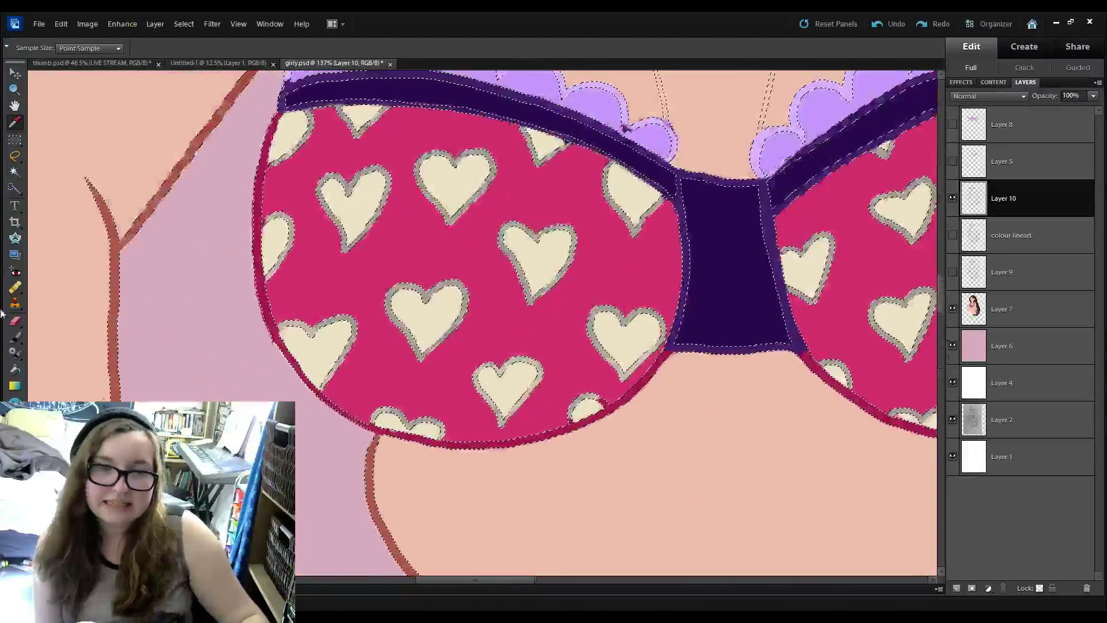
click(14, 337)
click(117, 48)
drag(105, 65, 114, 66)
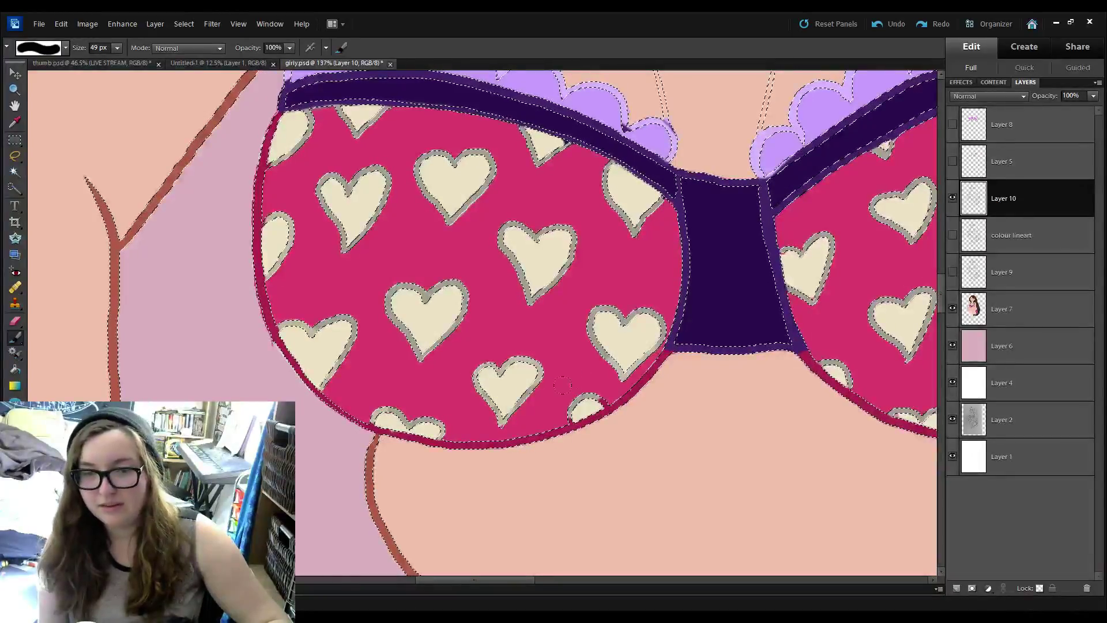
key(bracketleft)
key(bracketleft)
key(bracketleft)
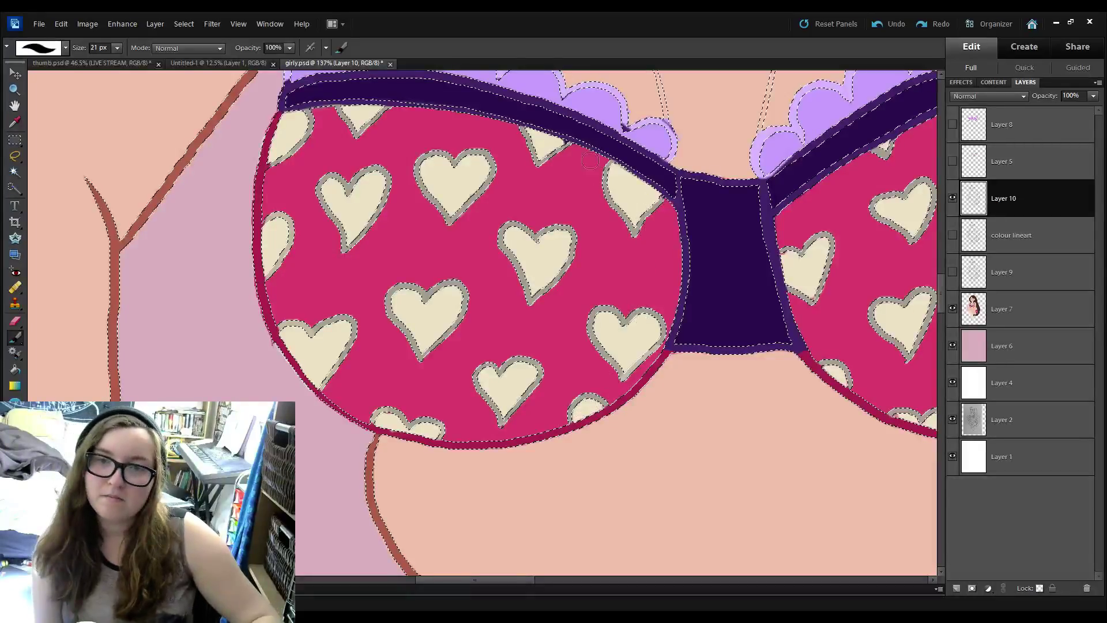
Sample the dark purple outline colour from the centre panel's edge and touch up the cup trim's lower edge above the hearts.
key(i)
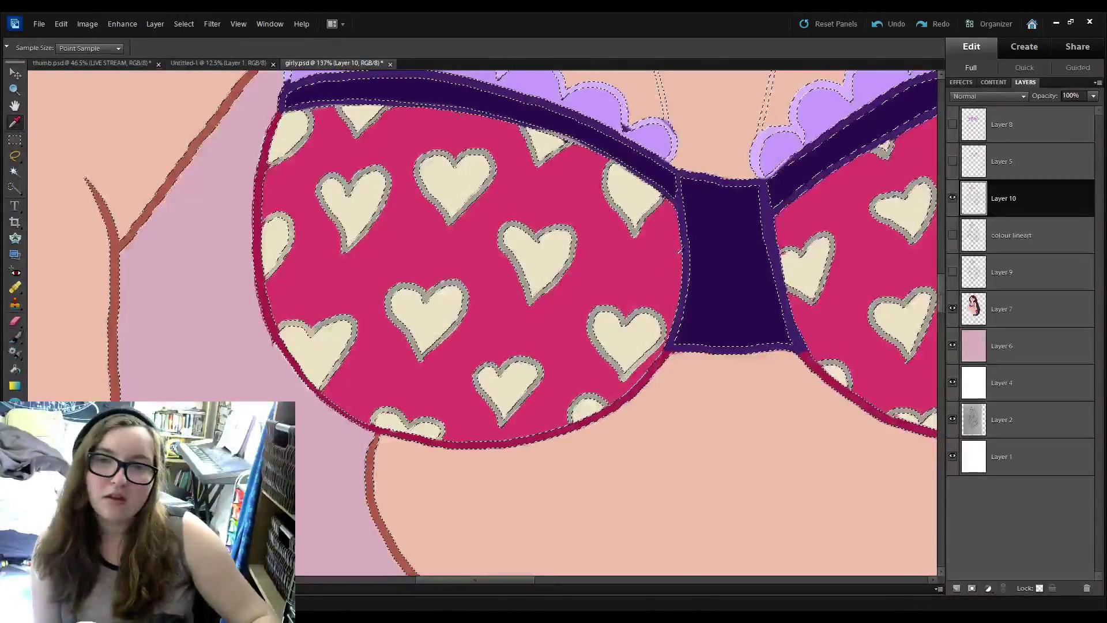
click(16, 337)
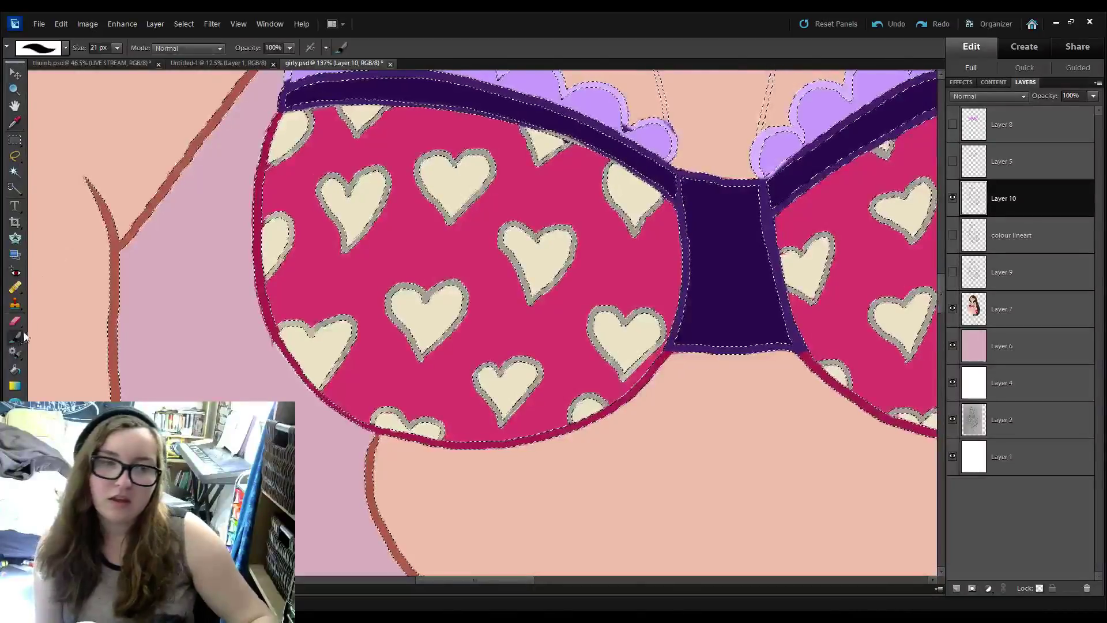
drag(590, 197, 523, 184)
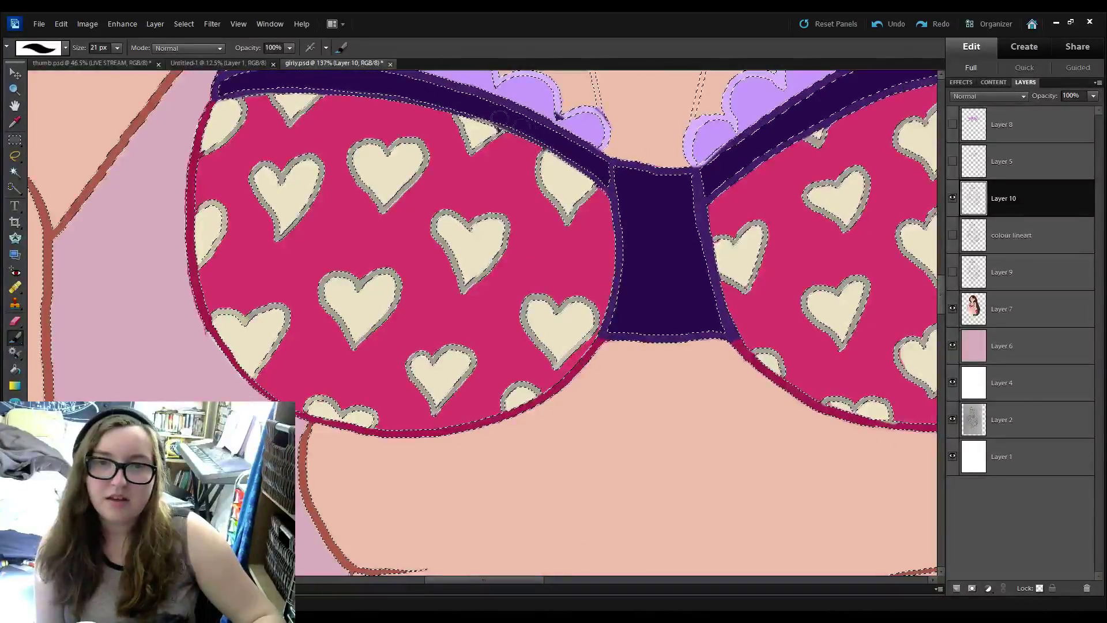
scroll(510, 117, down, 4)
drag(230, 113, 141, 304)
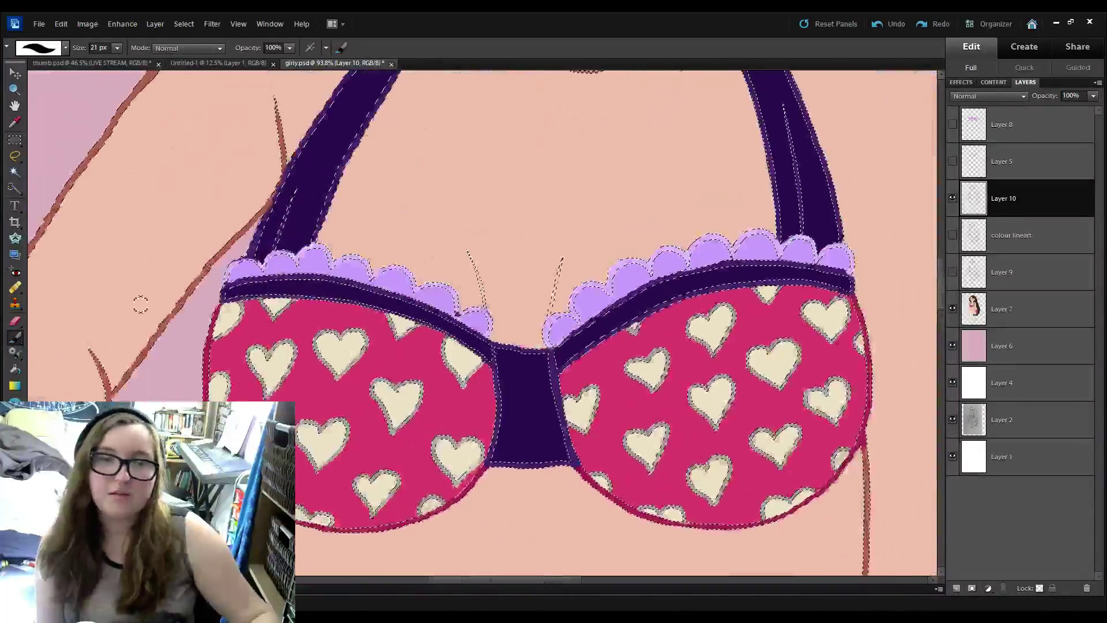
Sample the light purple scallop outline colour and paint over the stray dark purple between the scallops above the cup beside the pink background.
click(14, 121)
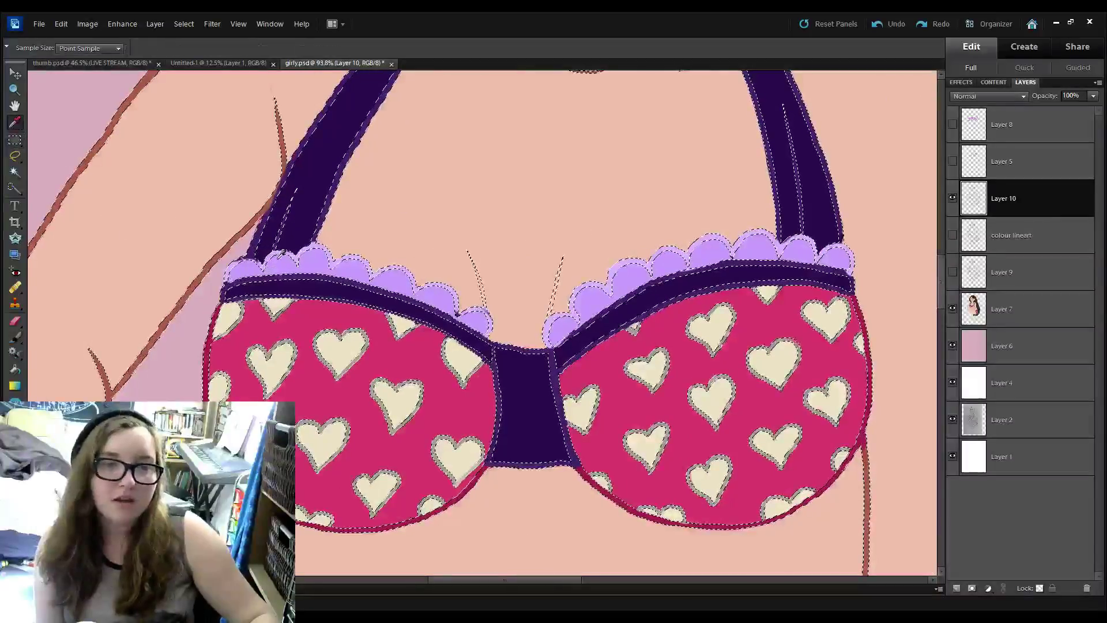
key(b)
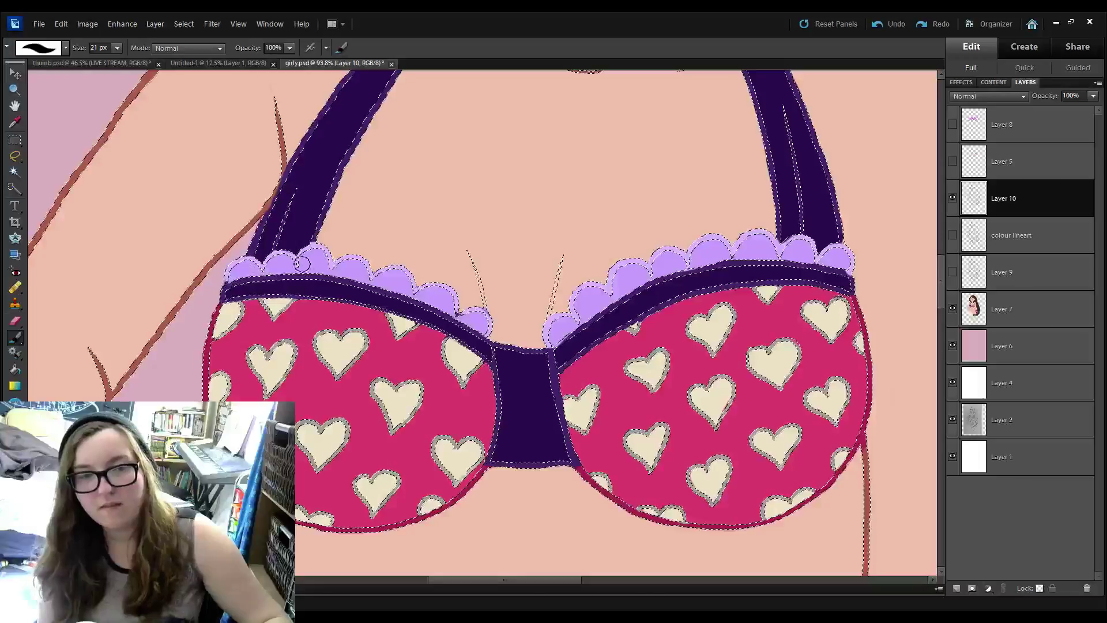
mouse_move(371, 266)
mouse_down()
mouse_move(438, 281)
mouse_move(467, 306)
mouse_up()
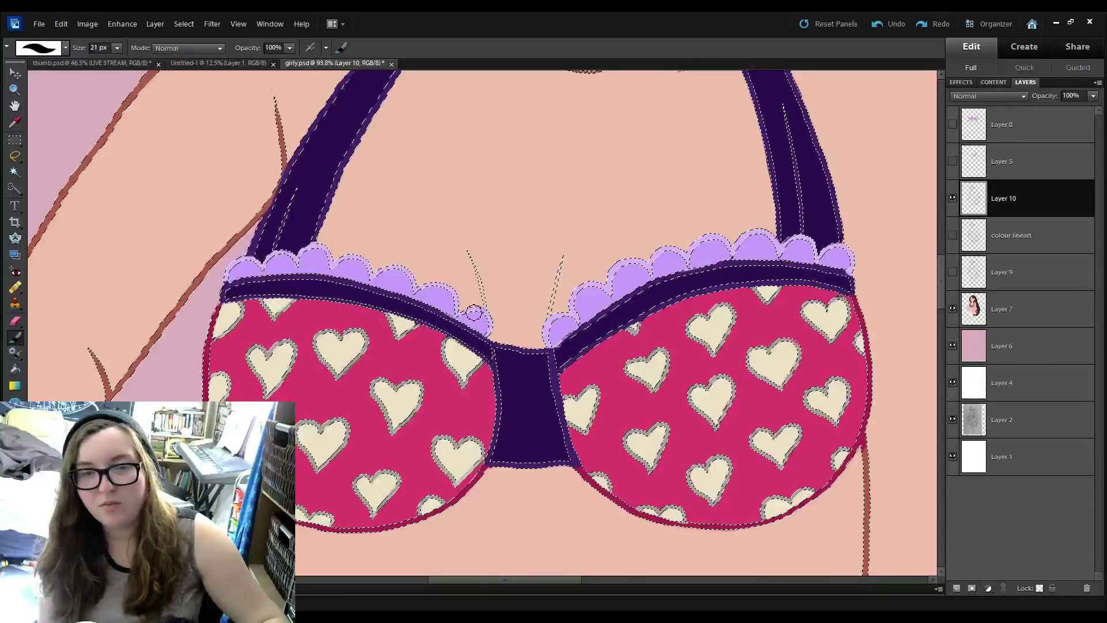
click(14, 122)
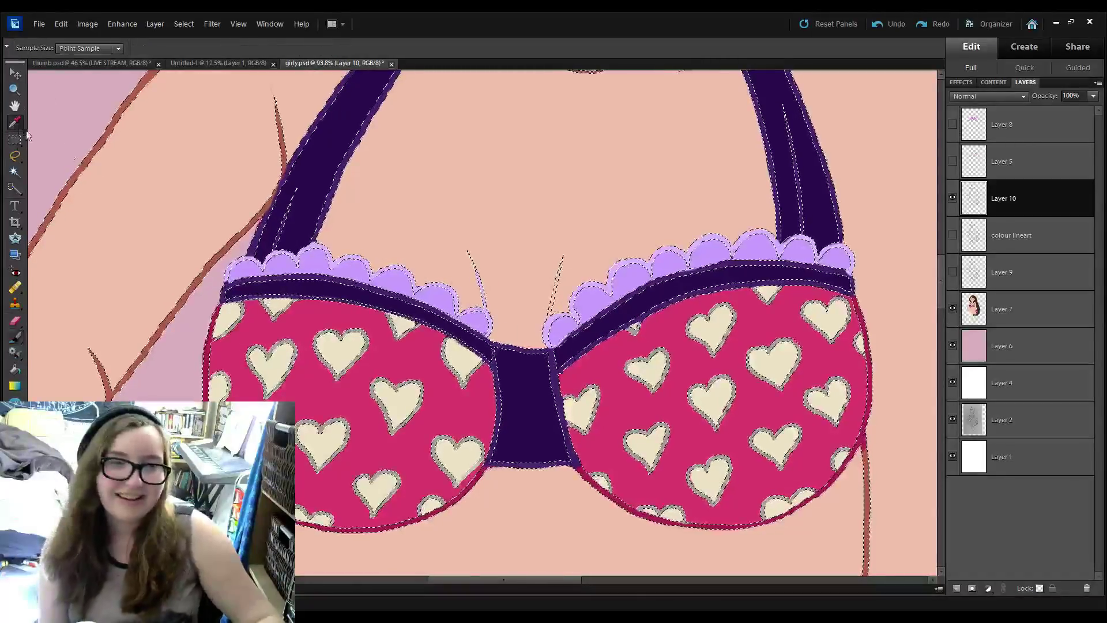
Examine the recoloured outlines from the heart-patterned top down to the briefs, hands and socks.
click(14, 336)
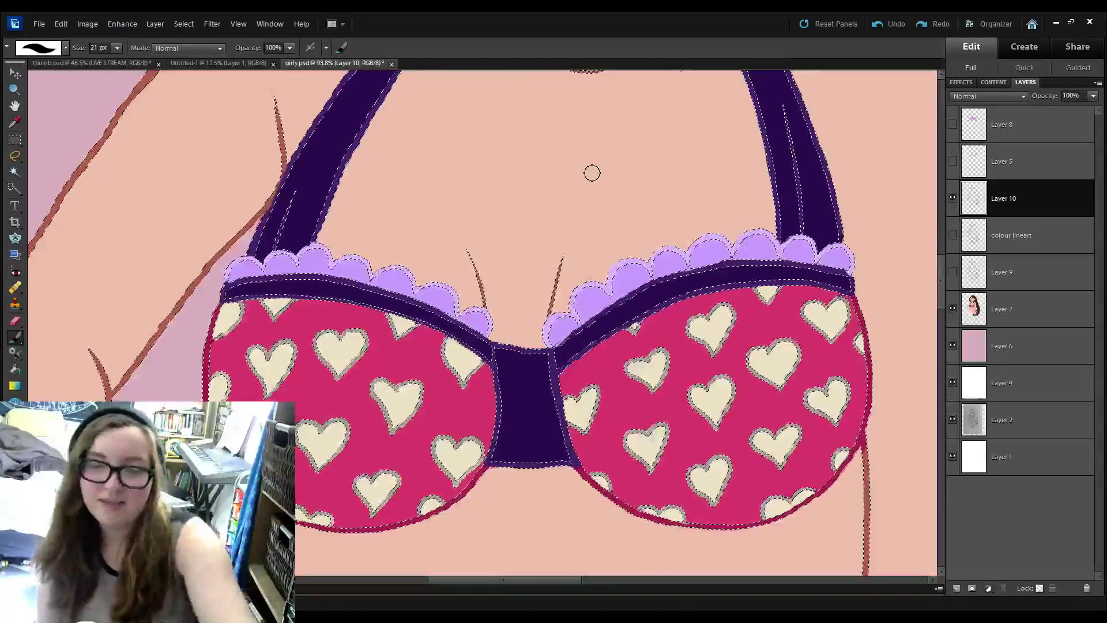
scroll(592, 174, down, 5)
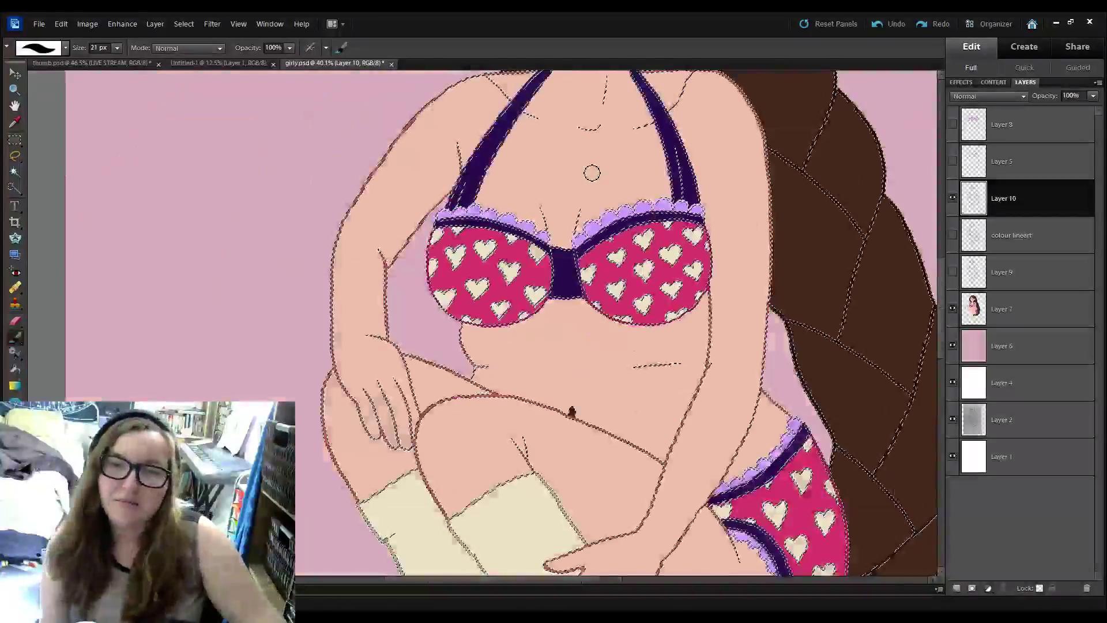
scroll(592, 173, up, 4)
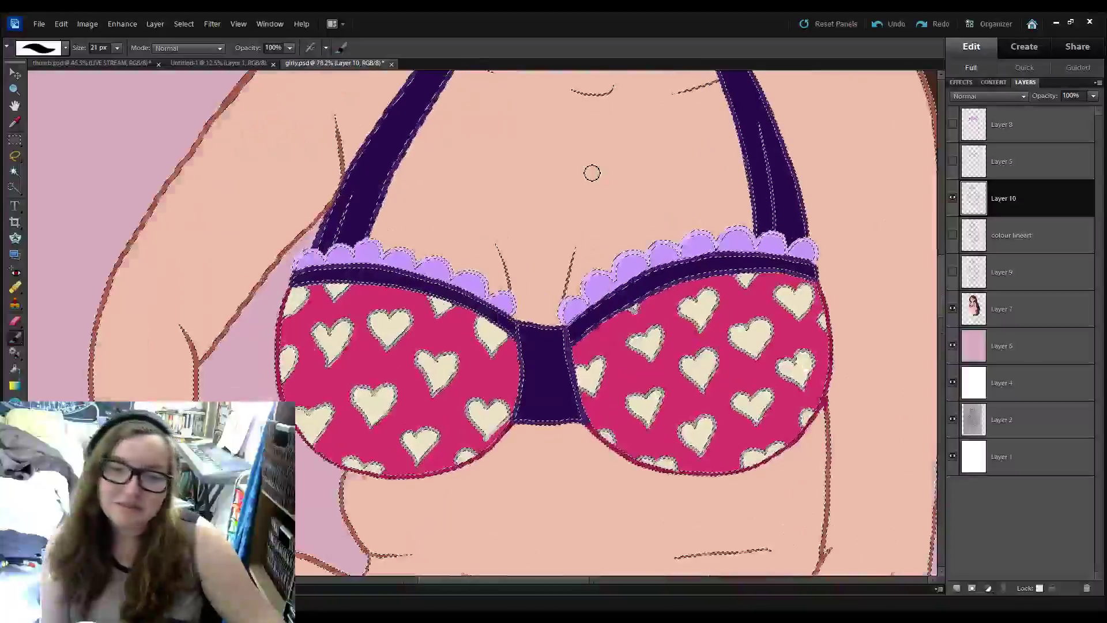
drag(593, 173, 463, 86)
drag(497, 346, 515, 73)
scroll(525, 102, down, 5)
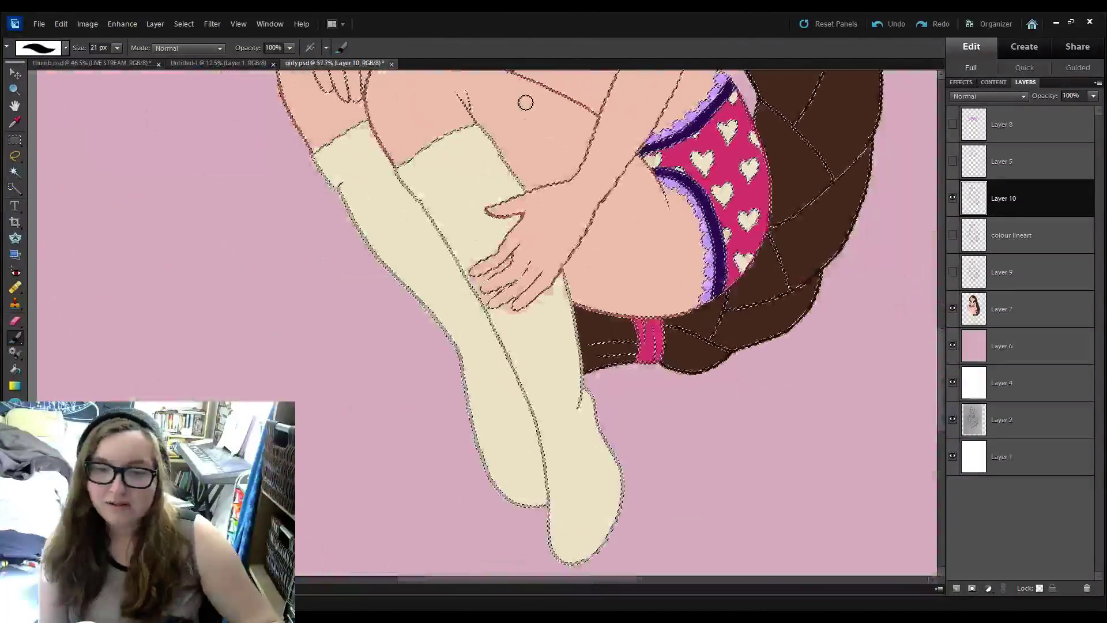
scroll(526, 102, up, 1)
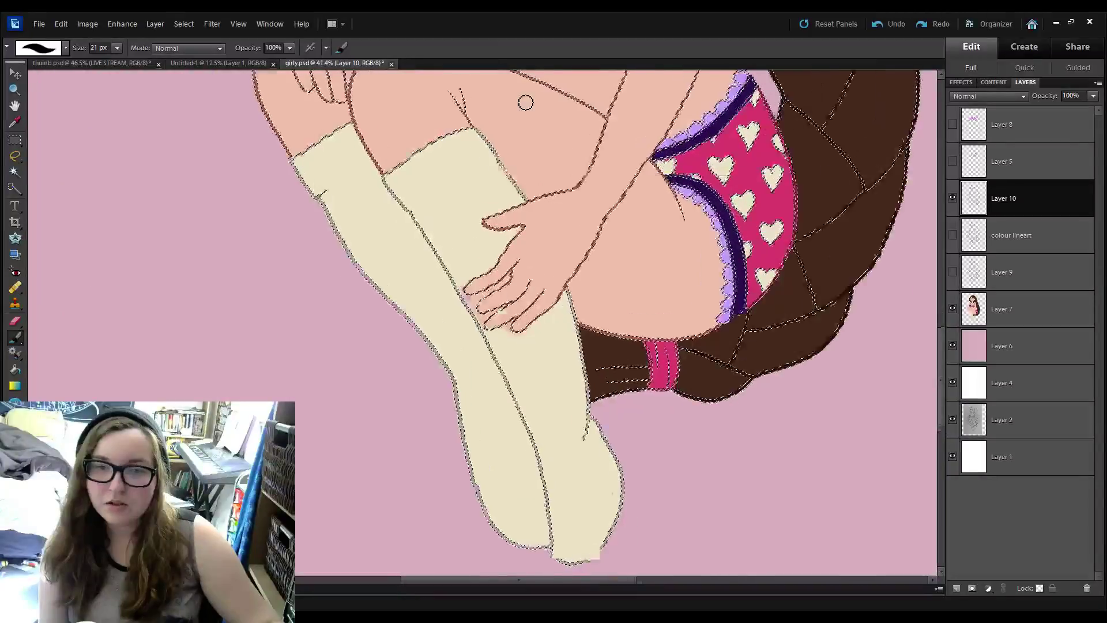
scroll(525, 102, up, 6)
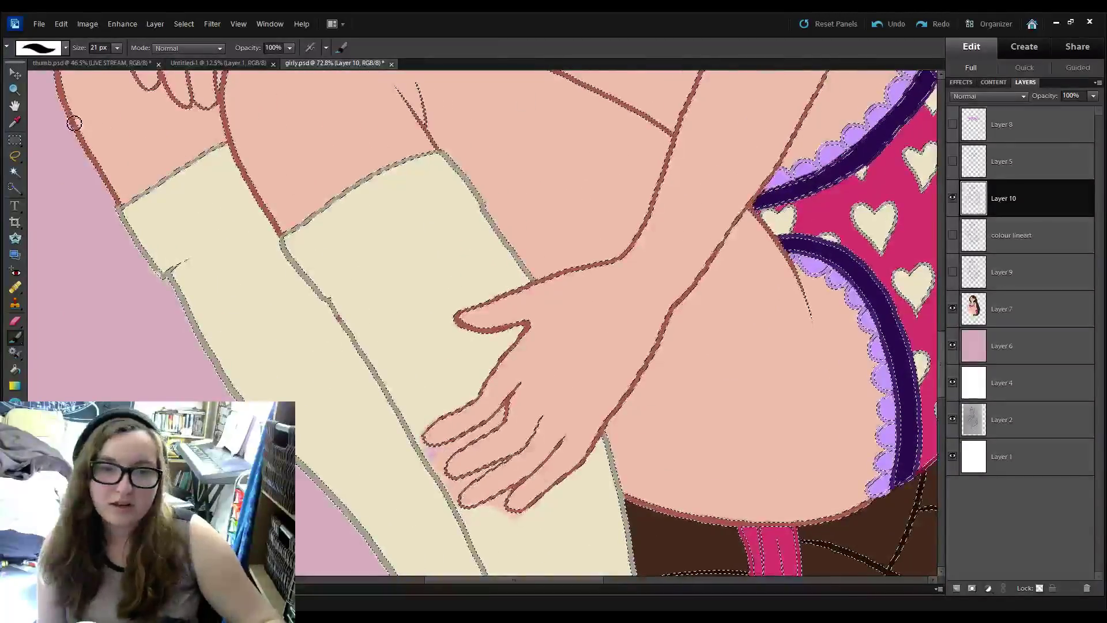
Sample the grey sock outline colour, enlarge the brush to 73 px and touch up the outlines of both socks down to the toes.
click(14, 121)
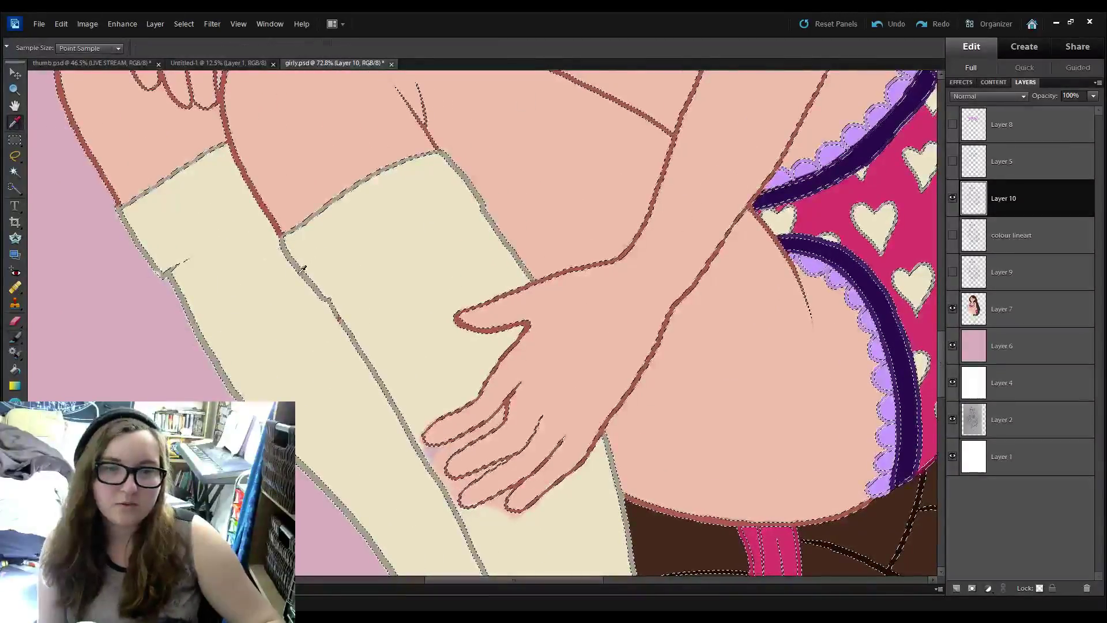
click(14, 336)
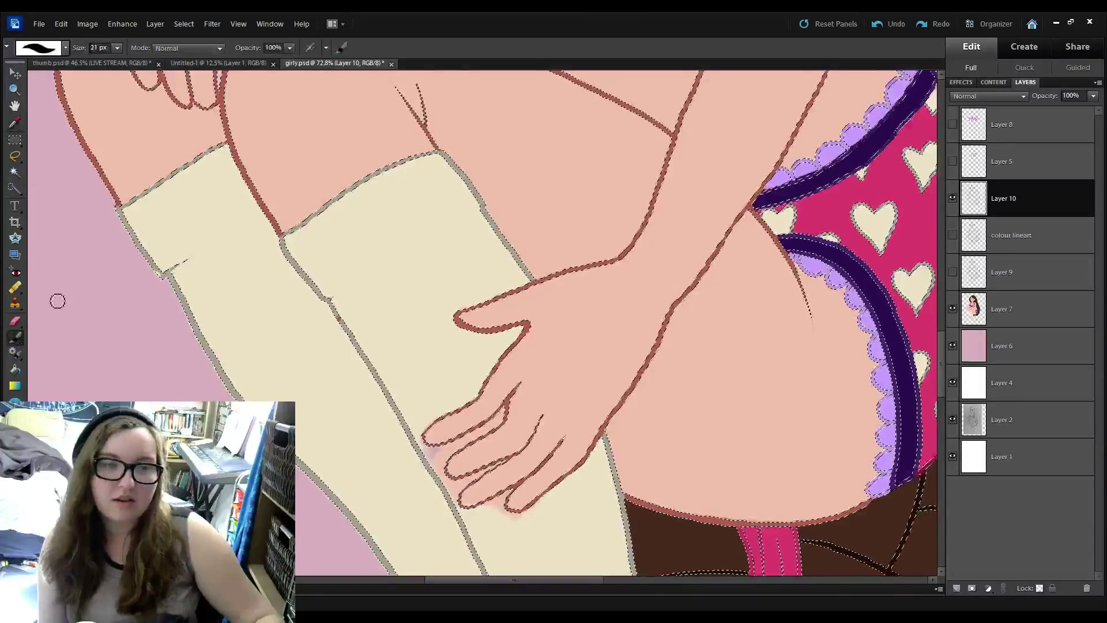
key(bracketright)
key(bracketright)
key(bracketright)
key(bracketright)
key(bracketright)
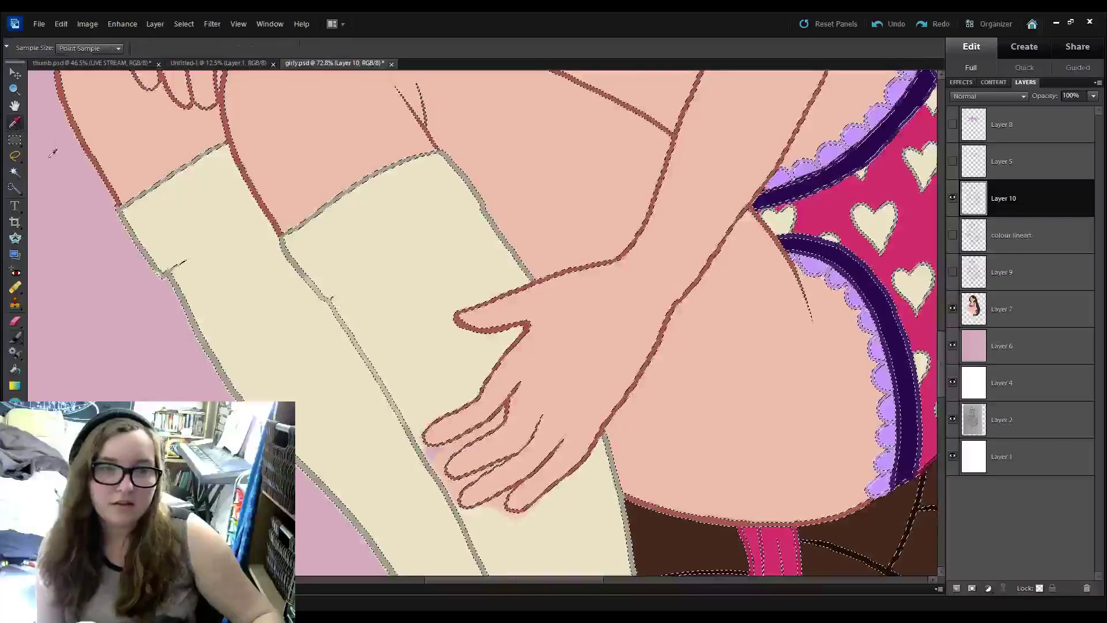
key(i)
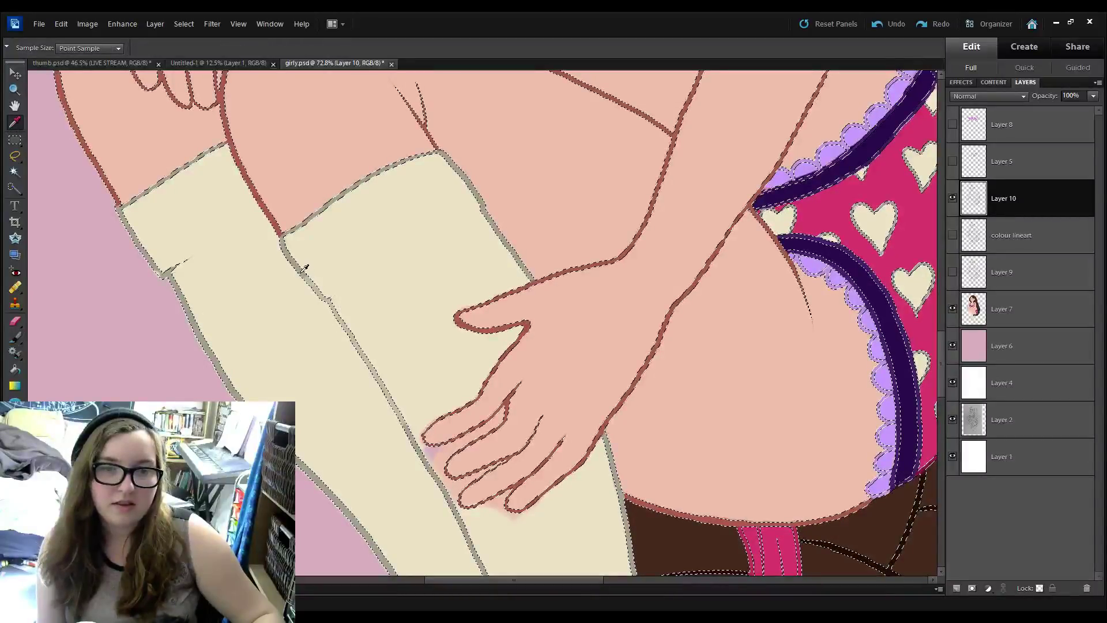
click(14, 338)
drag(387, 332, 415, 235)
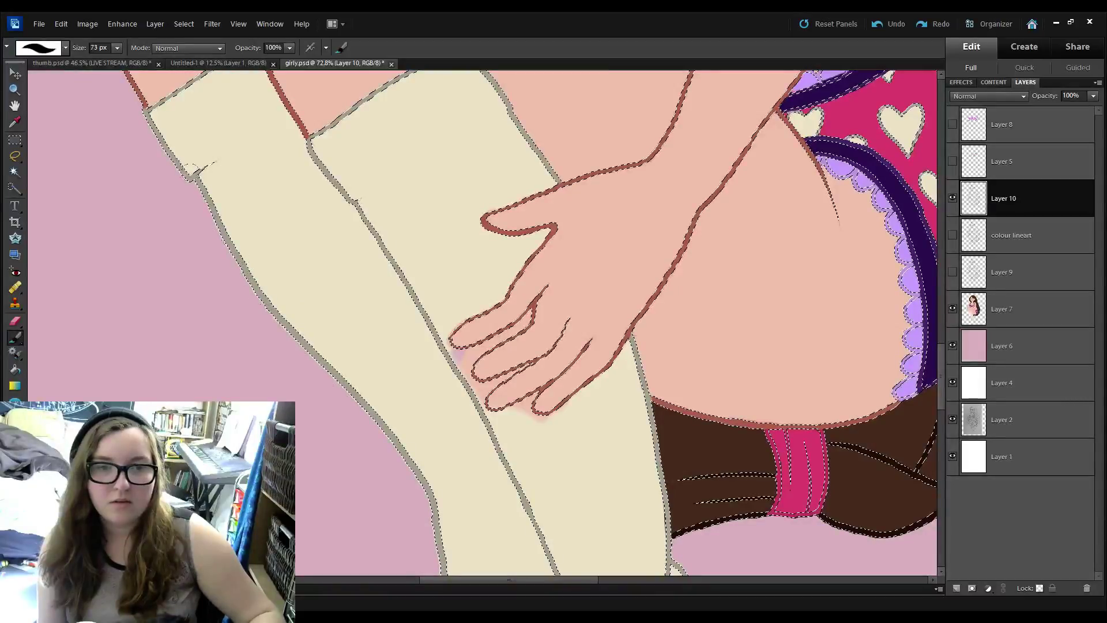
drag(371, 405, 378, 255)
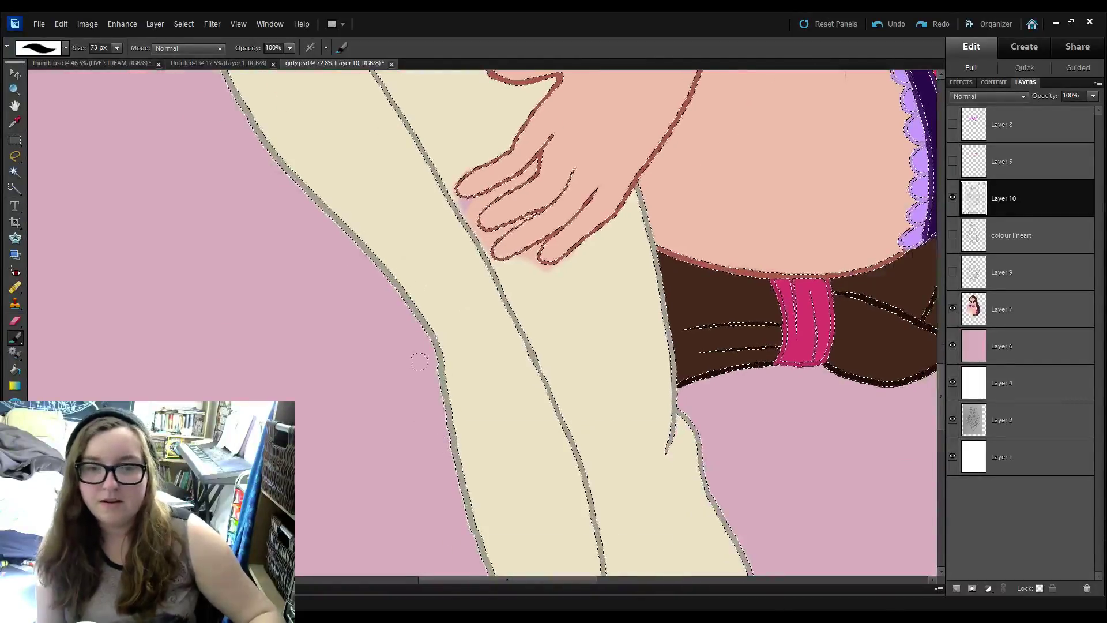
drag(463, 519, 398, 304)
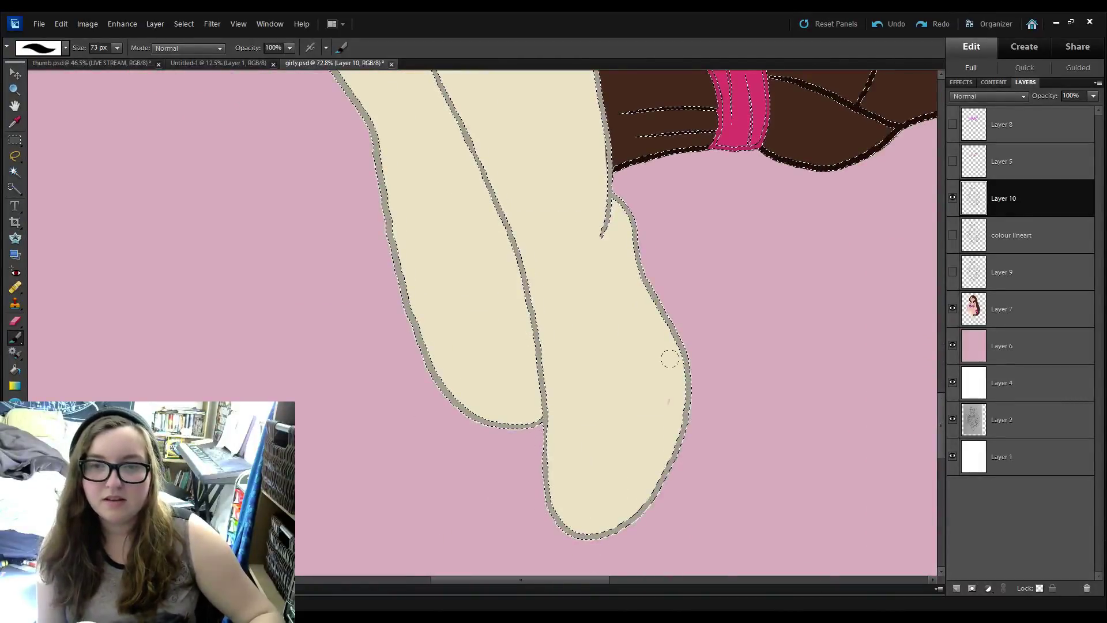
scroll(669, 359, up, 3)
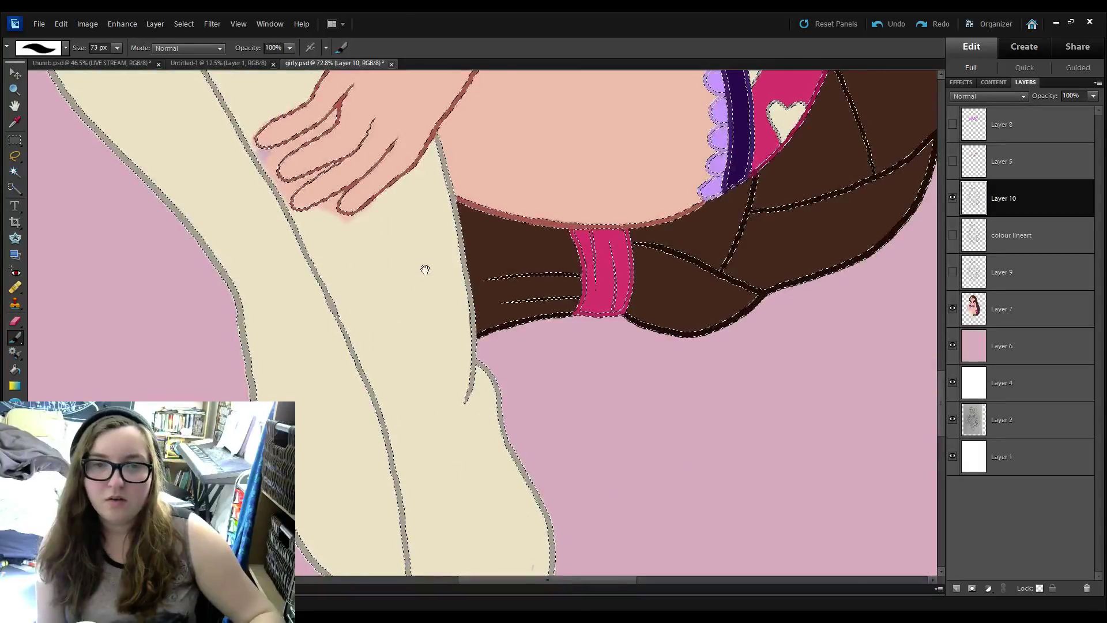
Add a new layer directly above Layer 10 for the glasses around the girl's face.
scroll(420, 267, up, 4)
click(1013, 323)
key(ctrl+0)
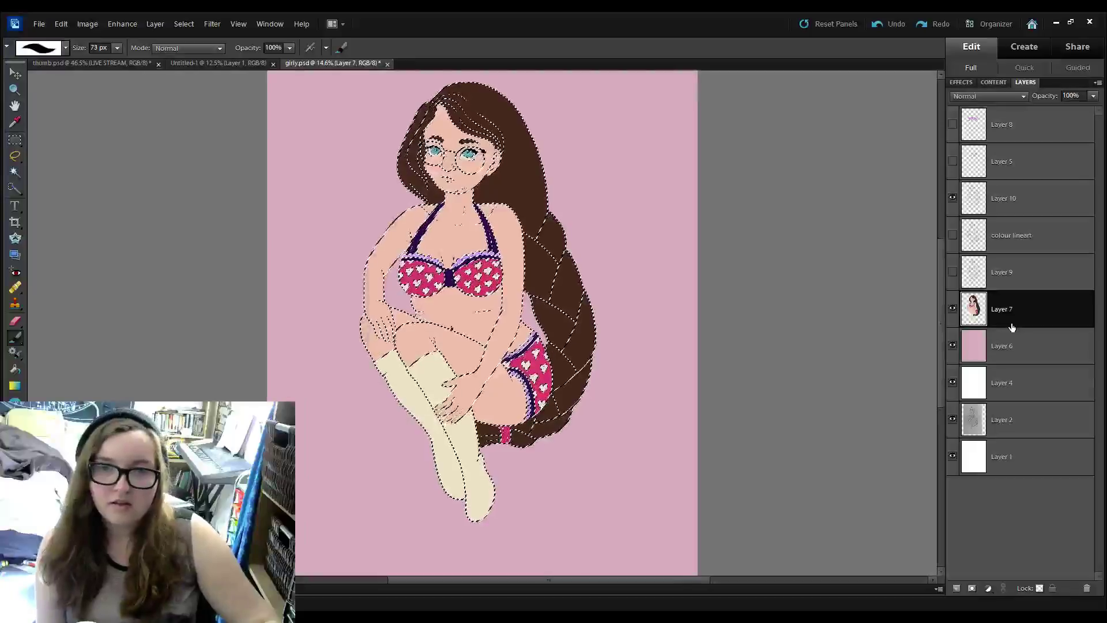
drag(500, 219, 536, 357)
scroll(535, 357, up, 6)
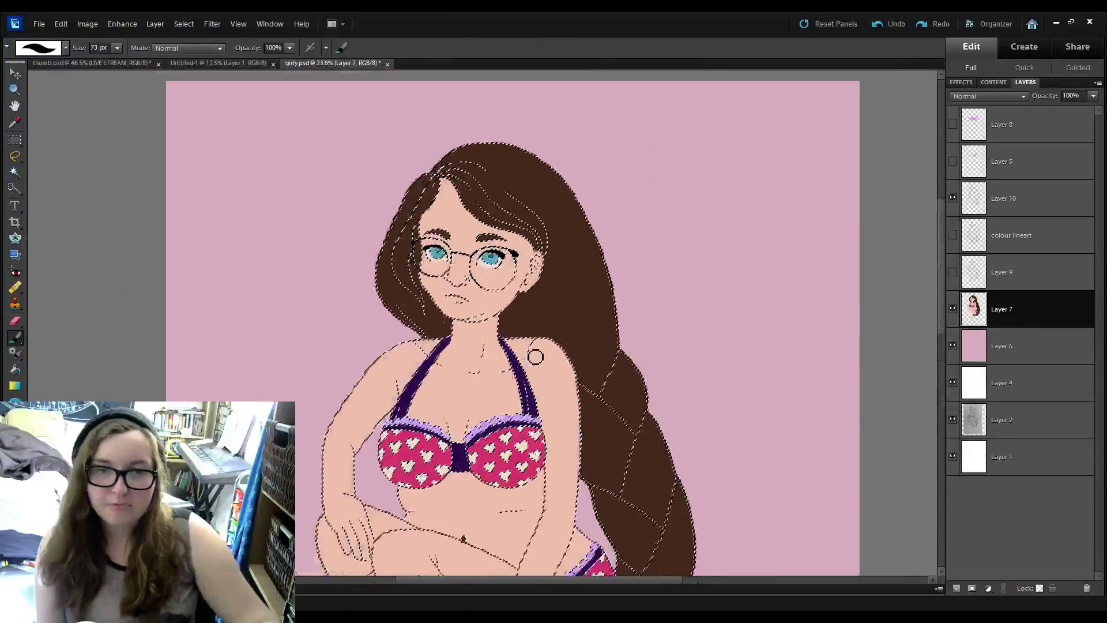
scroll(513, 60, down, 3)
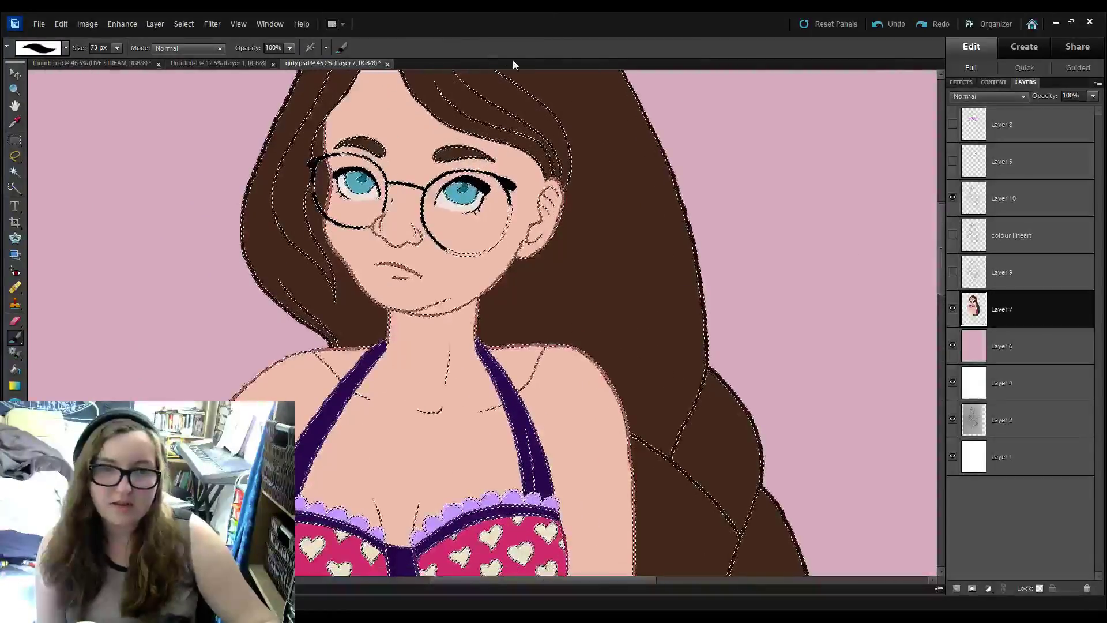
scroll(419, 230, up, 4)
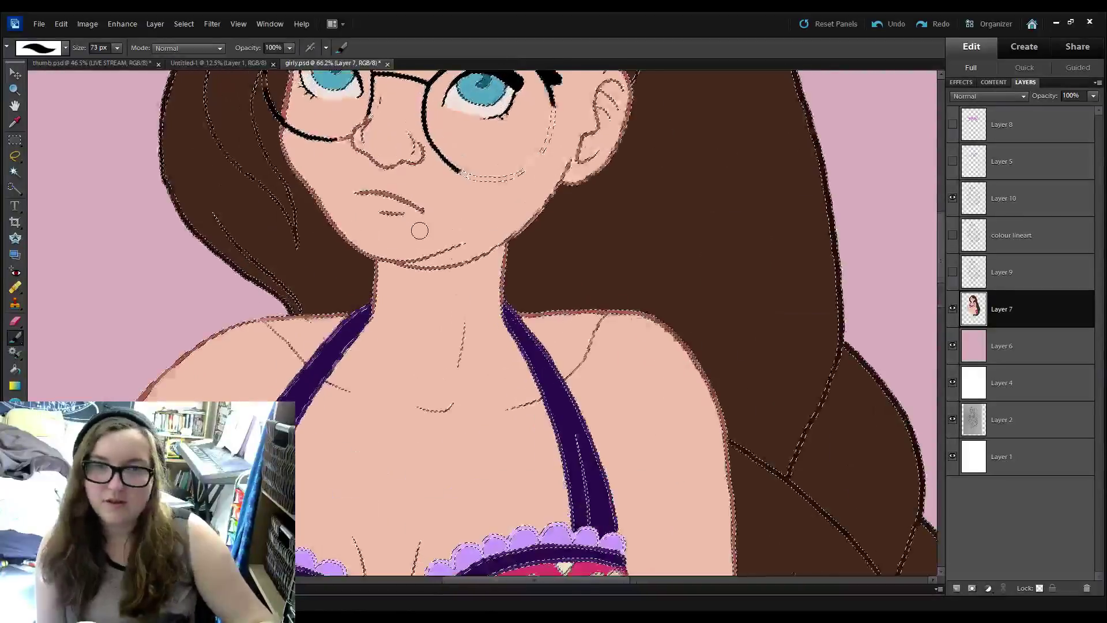
click(1036, 196)
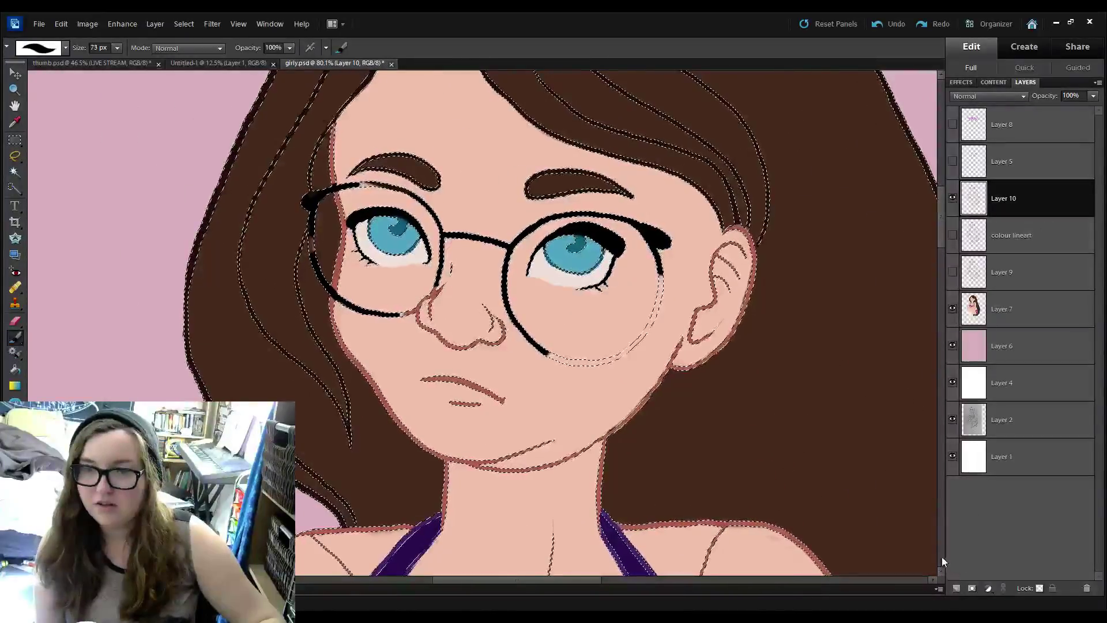
click(956, 589)
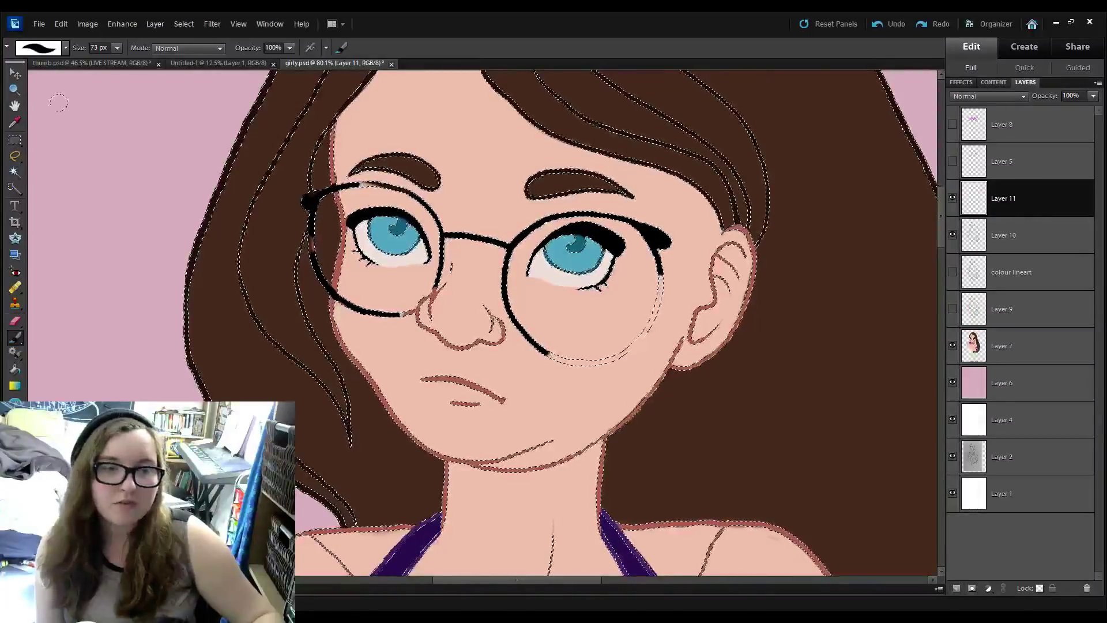
Set the brush size to 32 px and paint the glasses' hinge over the hair solid black.
click(117, 48)
drag(109, 61, 100, 61)
scroll(118, 107, up, 6)
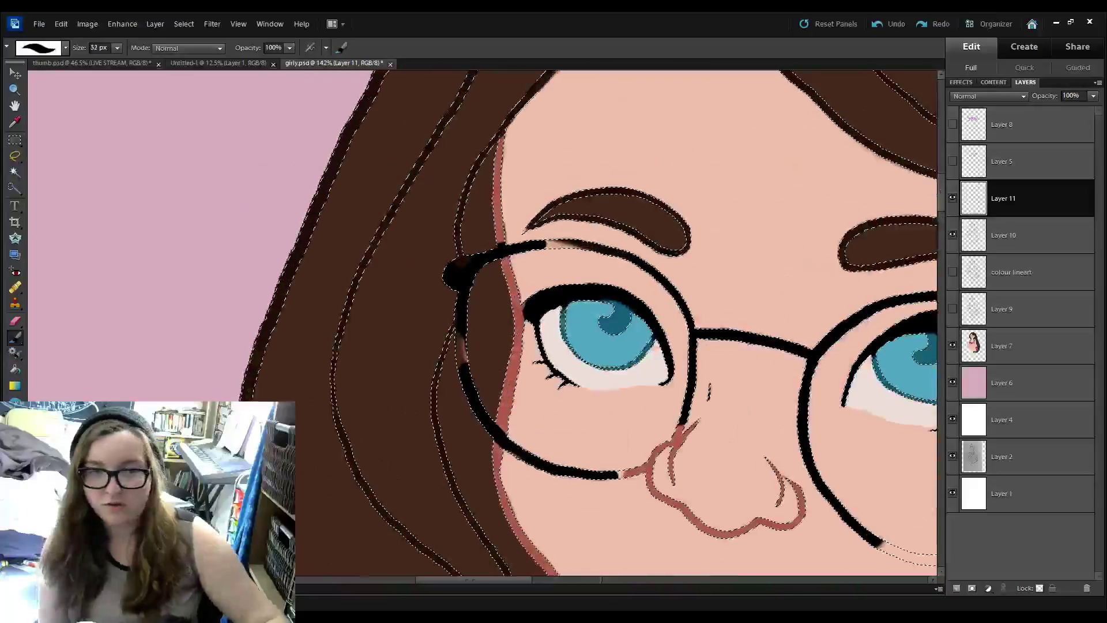
drag(447, 277, 453, 235)
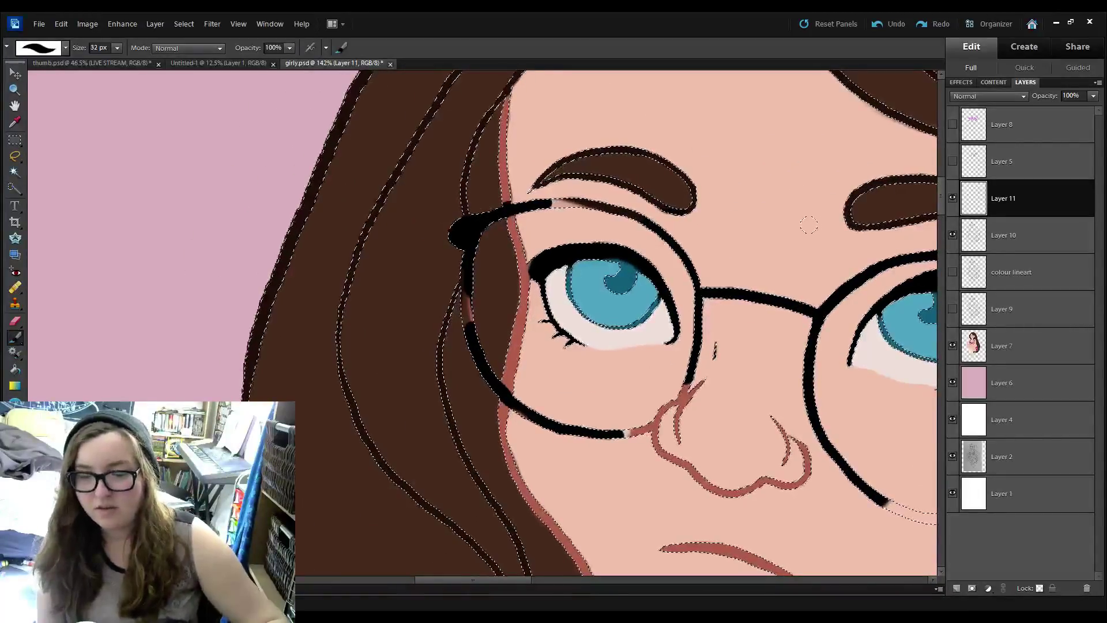
scroll(740, 265, right, 3)
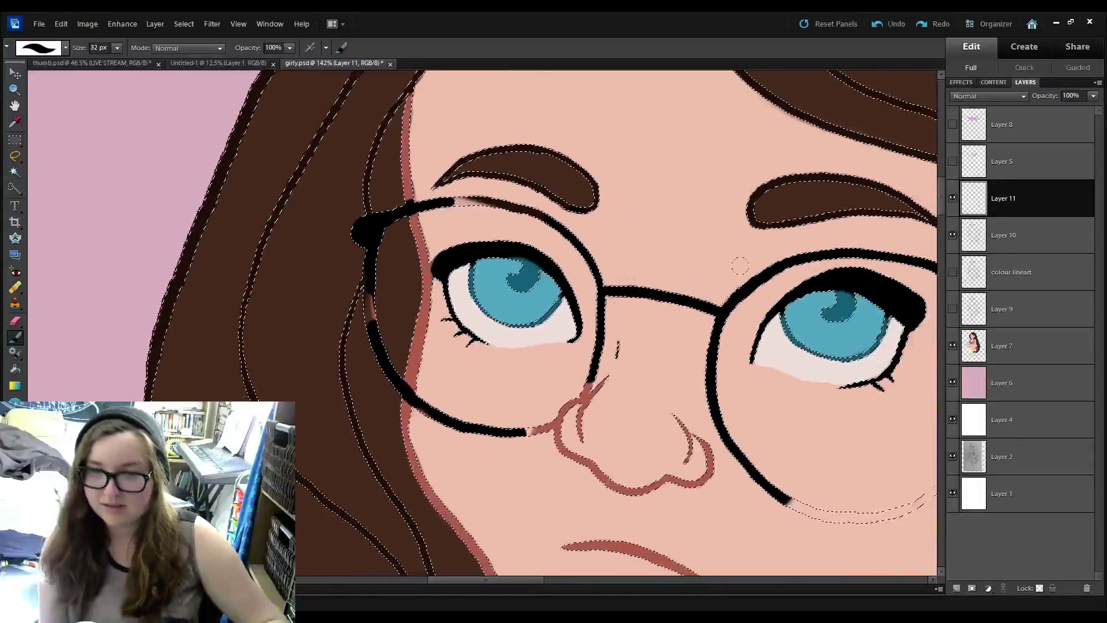
On Layer 11, paint black over the faded lower arc of the lens nearer the ear and the top rim of the other lens.
click(1031, 253)
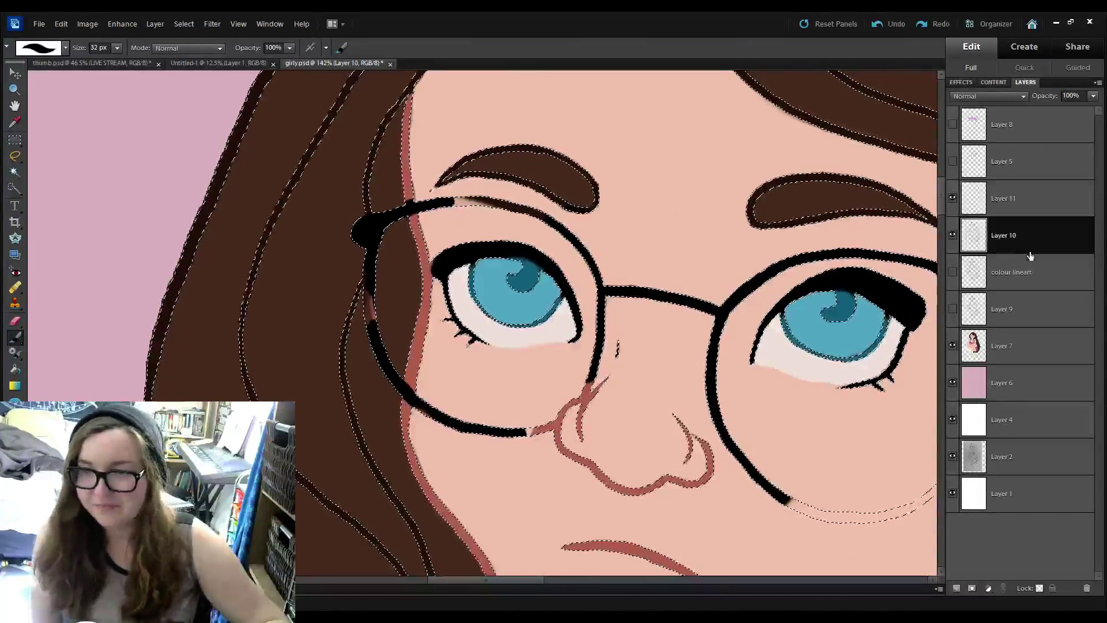
drag(837, 323, 682, 249)
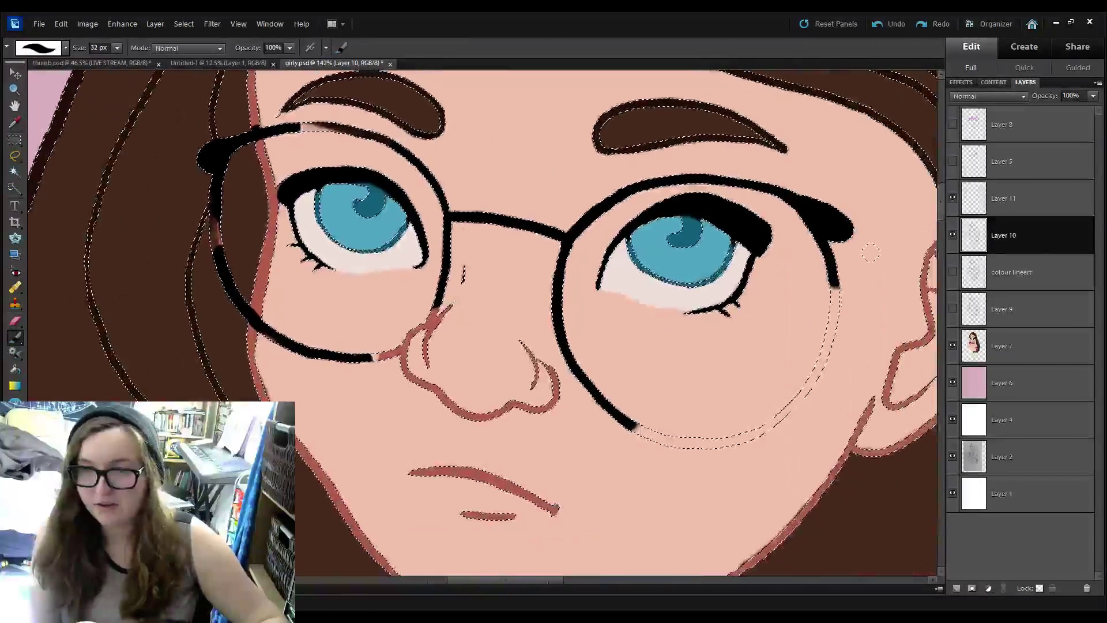
click(1001, 198)
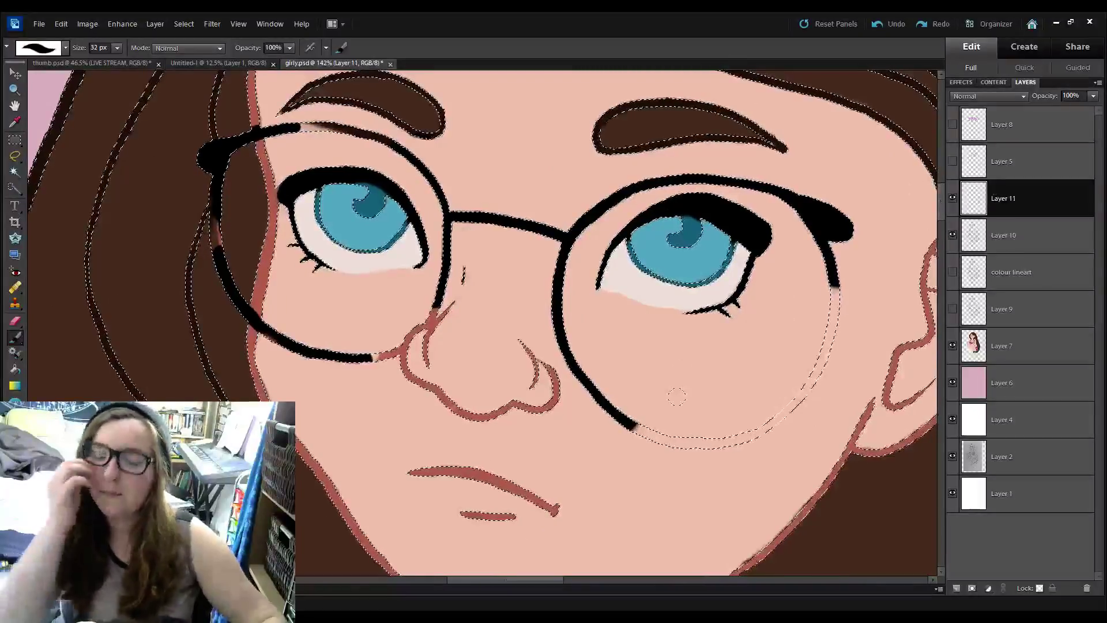
drag(624, 413, 642, 422)
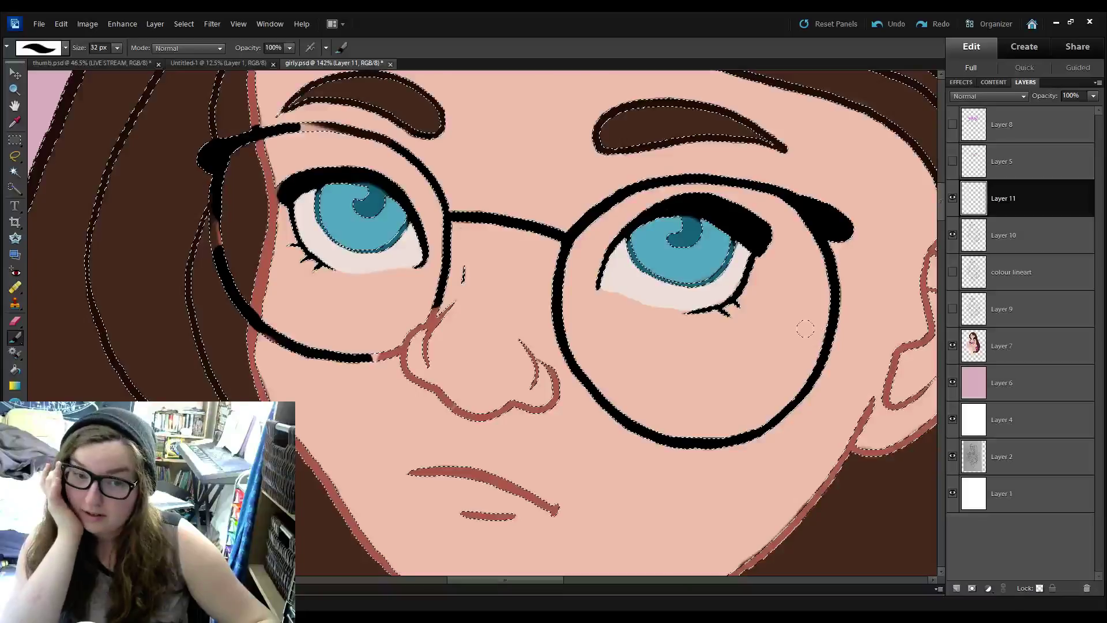
drag(397, 266, 484, 301)
drag(379, 164, 400, 165)
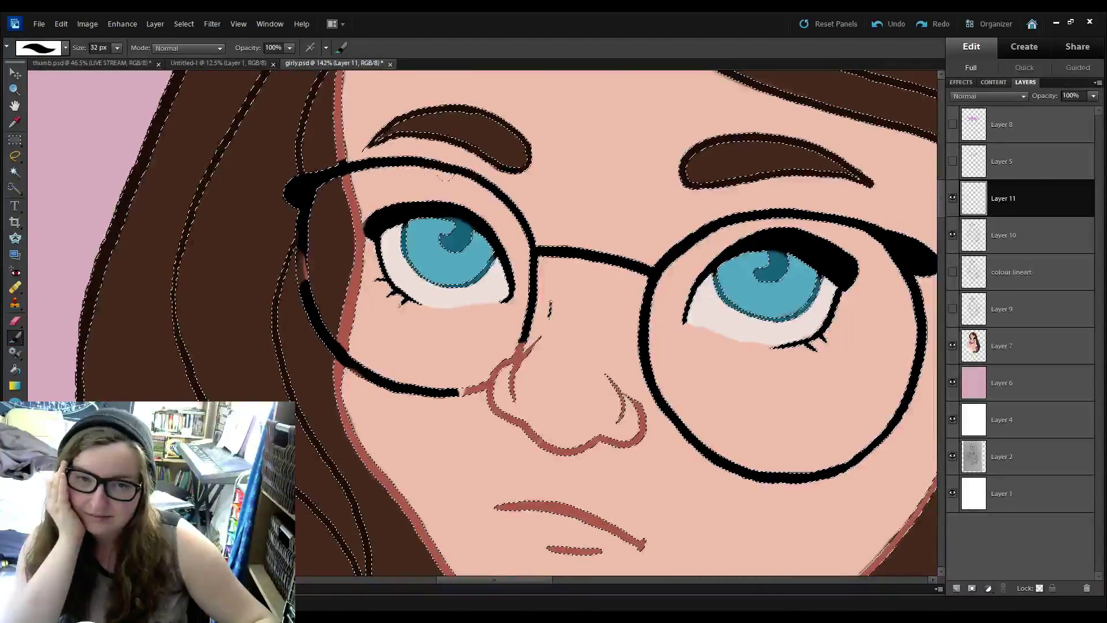
Paint the remaining gaps in the hair-side lens rim black on Layer 11, over the hair and beside the nose.
click(1027, 236)
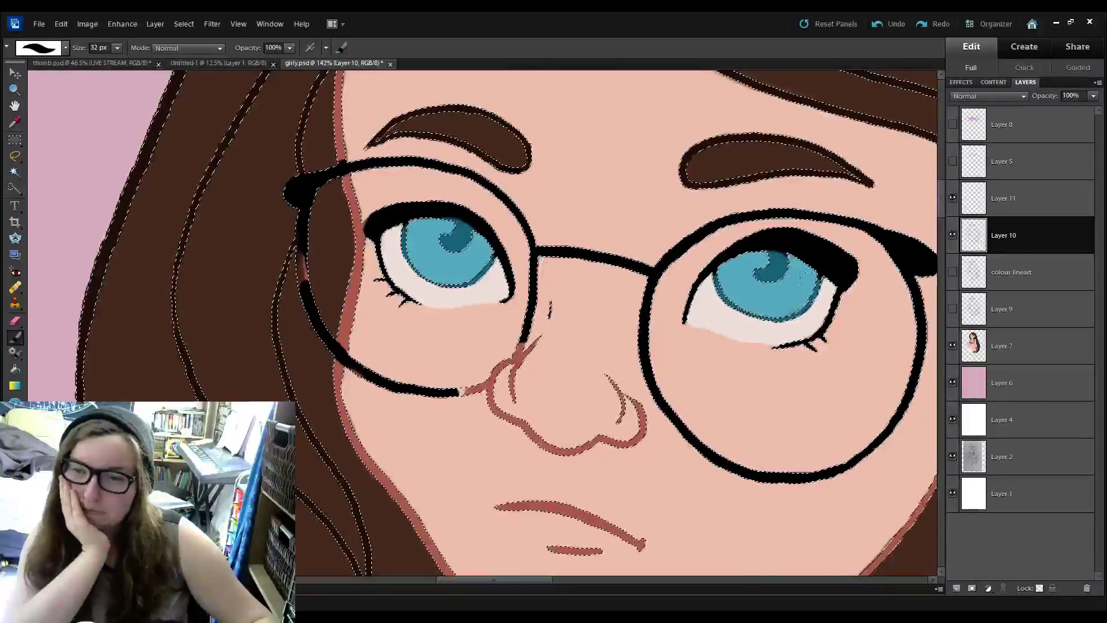
click(15, 121)
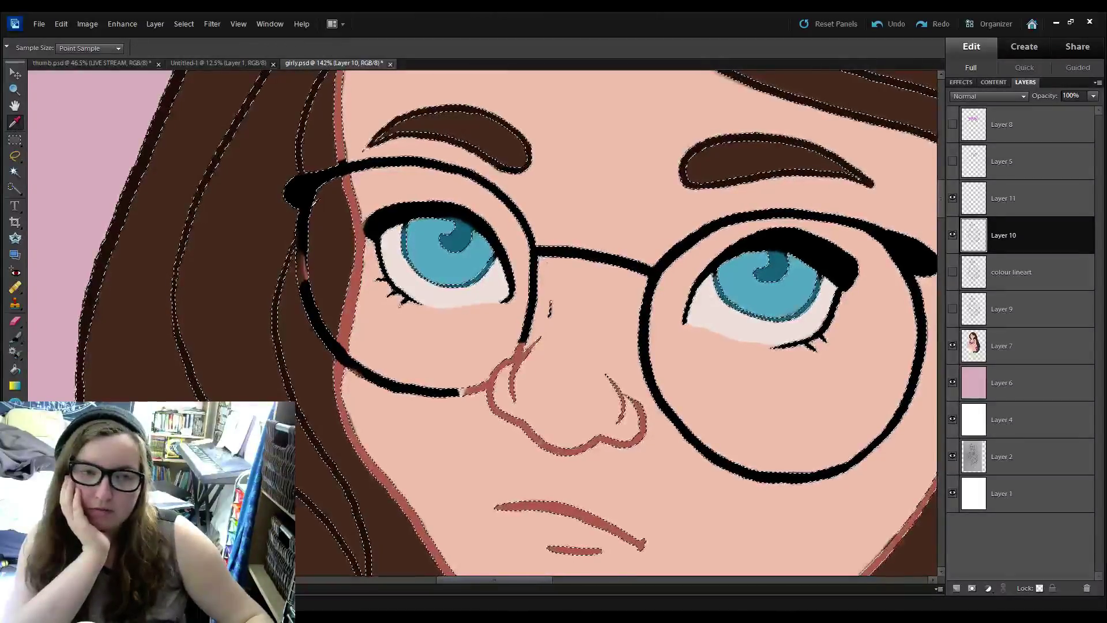
key(b)
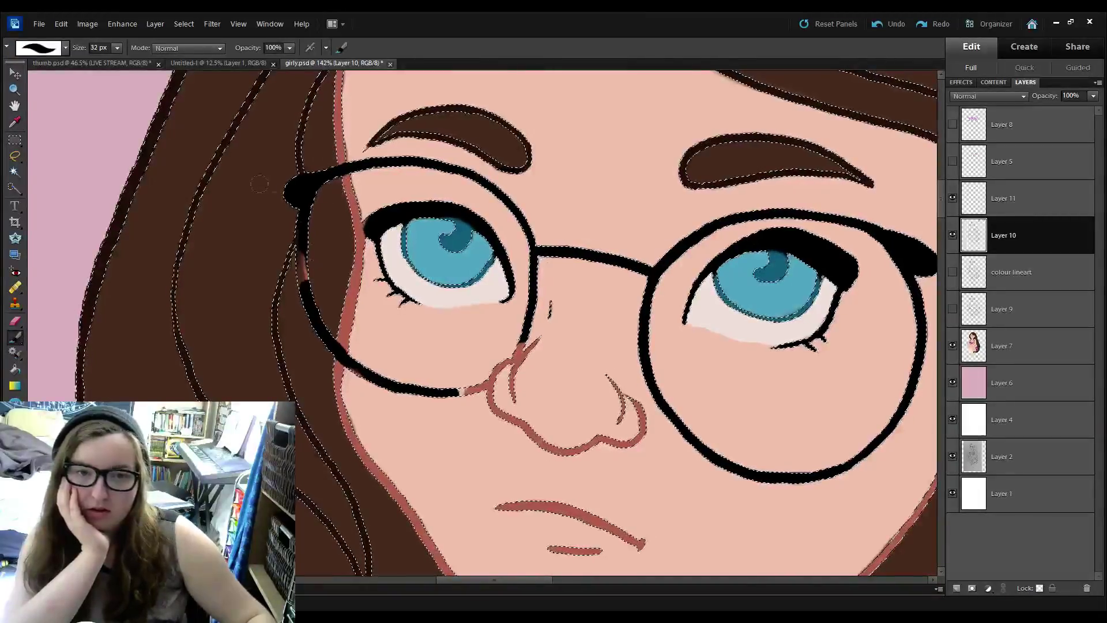
click(1022, 210)
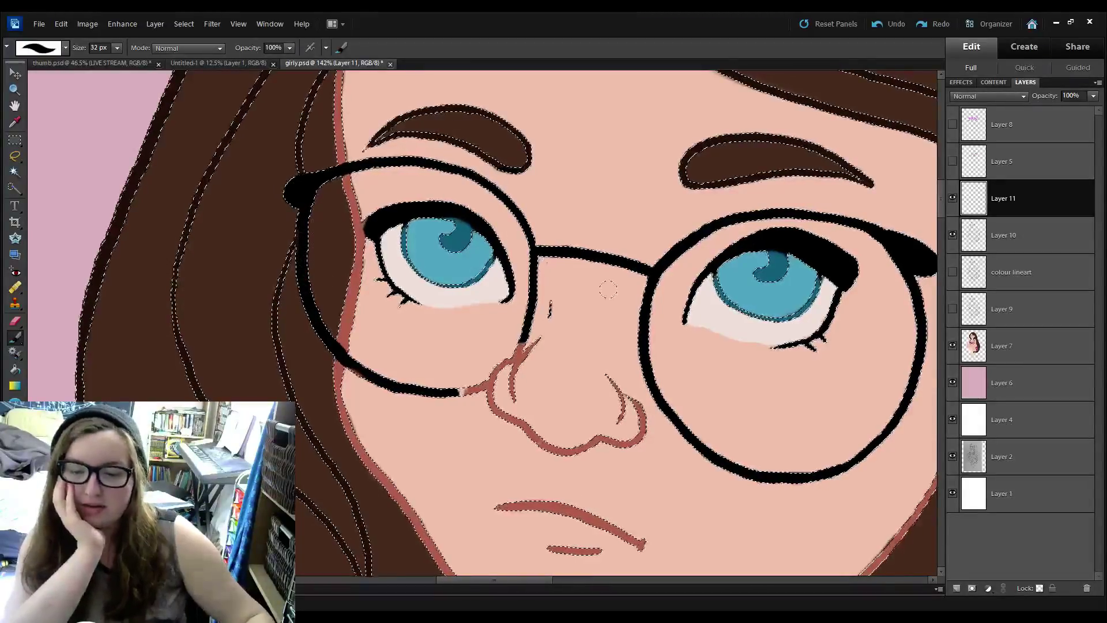
drag(488, 340, 497, 331)
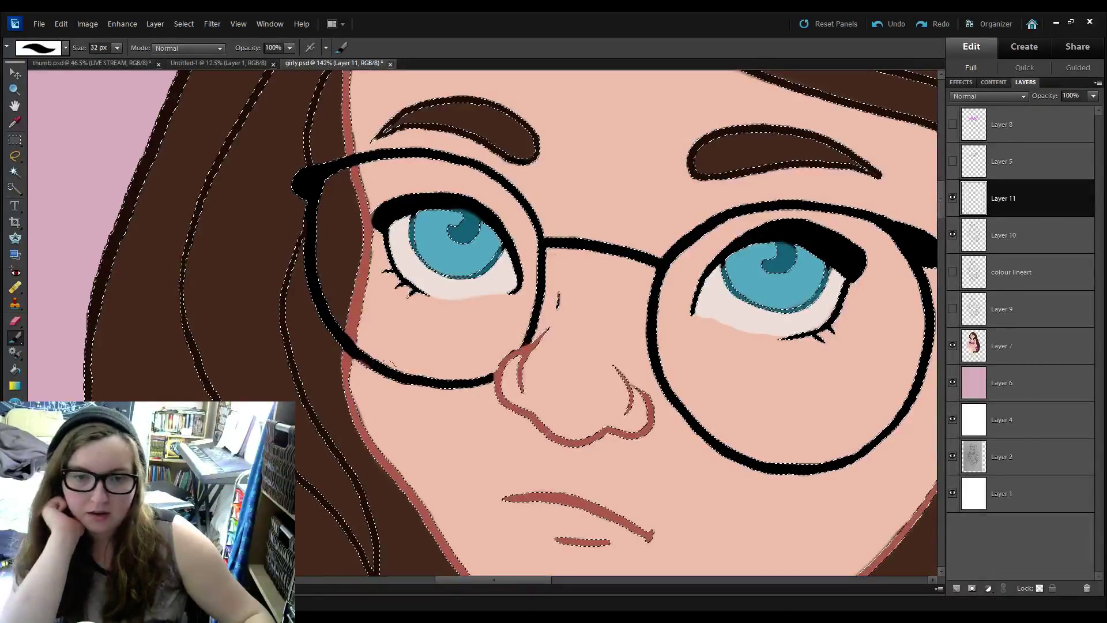
scroll(483, 323, right, 3)
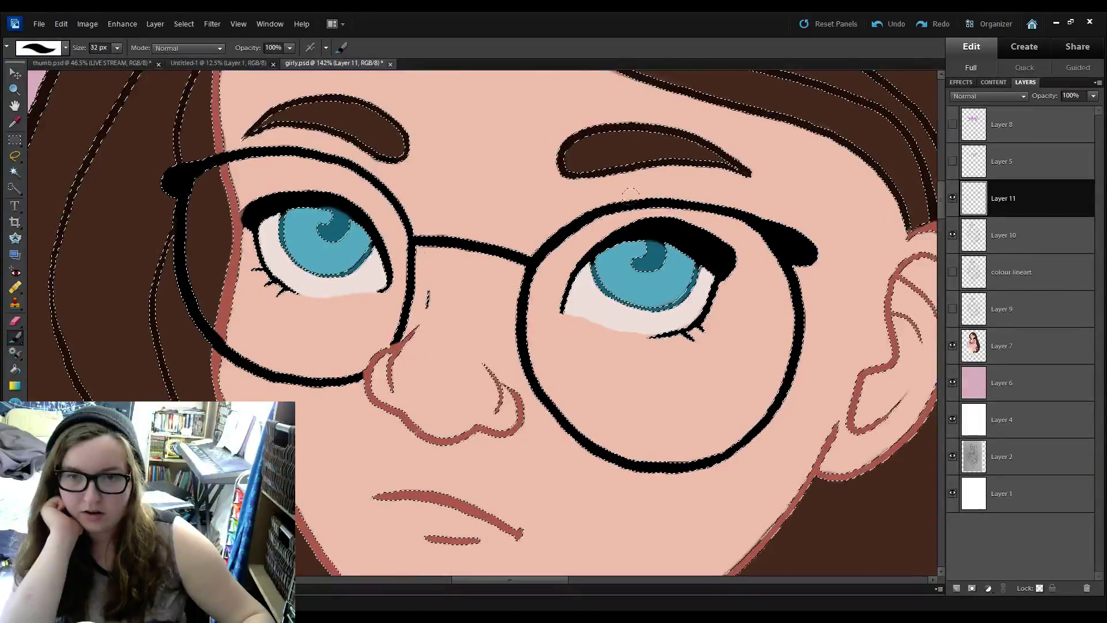
scroll(806, 268, down, 5)
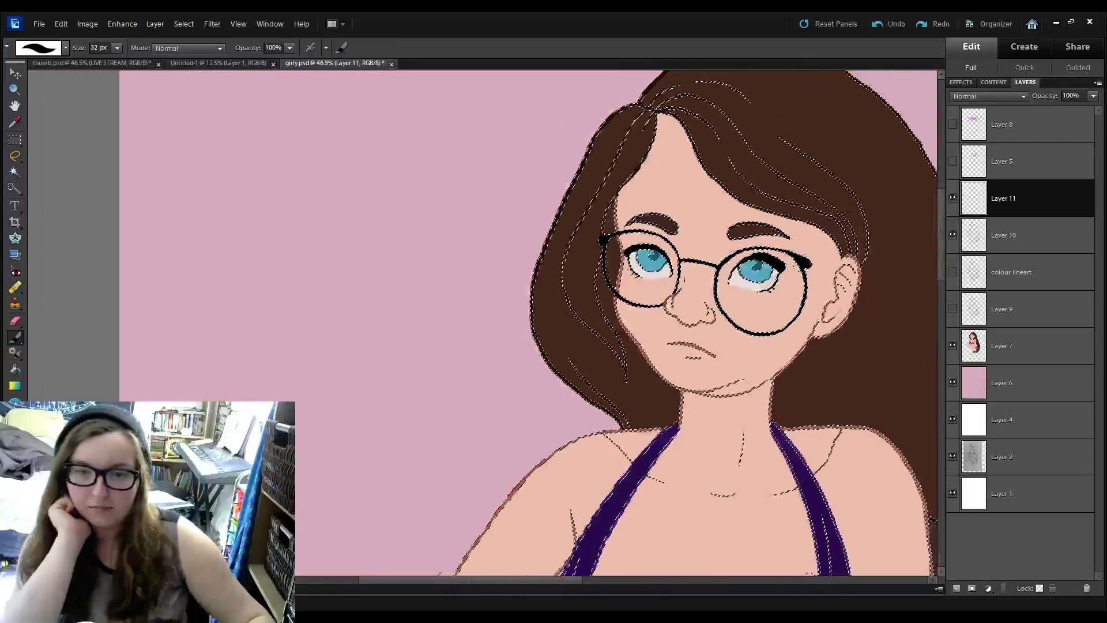
Examine the sock, foot, hand and lower braid outlines up close for leftover colouring flaws.
scroll(806, 268, down, 10)
scroll(806, 268, right, 3)
scroll(613, 240, down, 5)
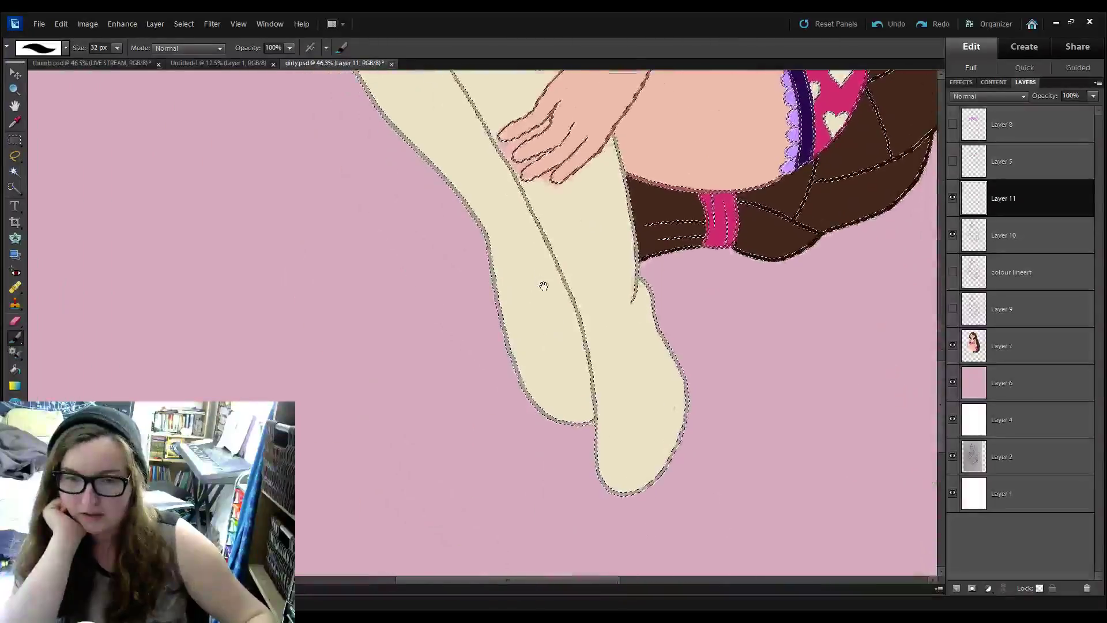
scroll(548, 289, up, 5)
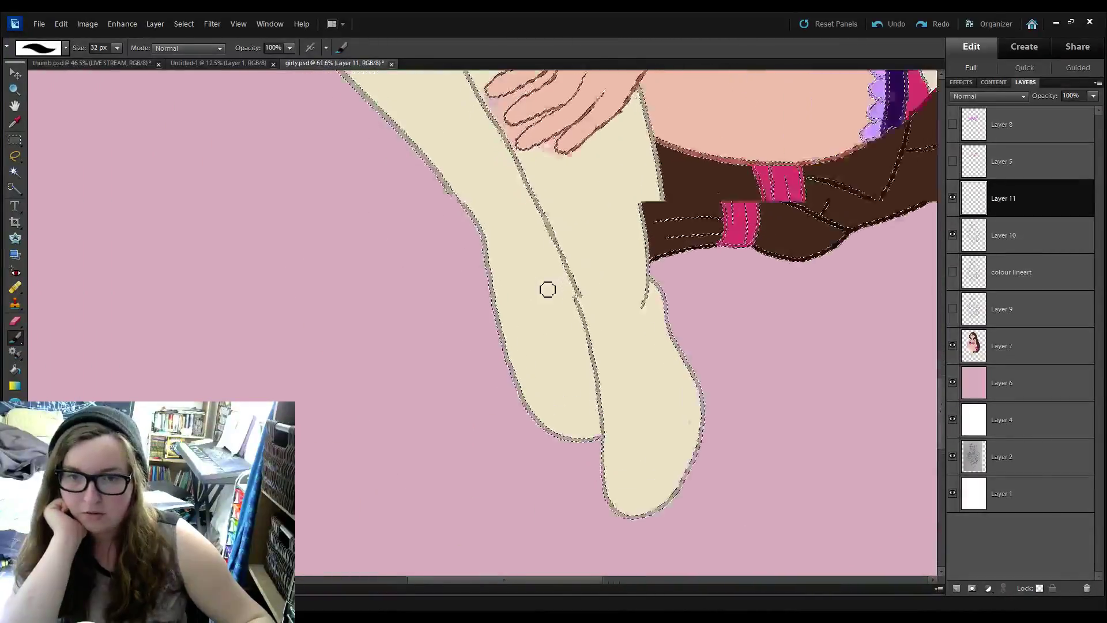
drag(527, 281, 464, 225)
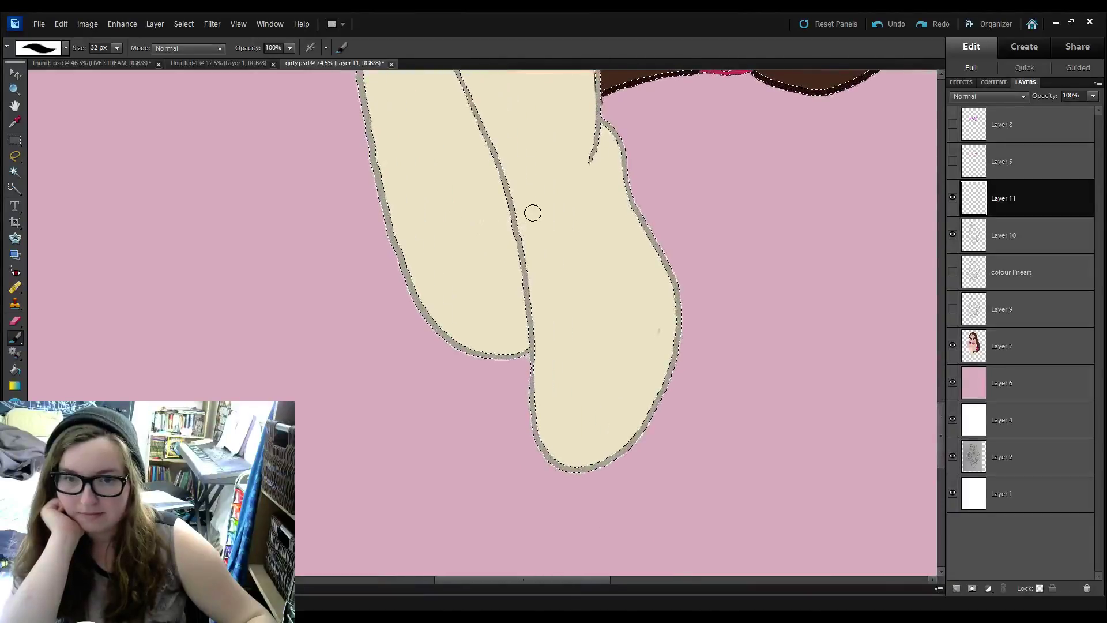
drag(534, 224, 564, 338)
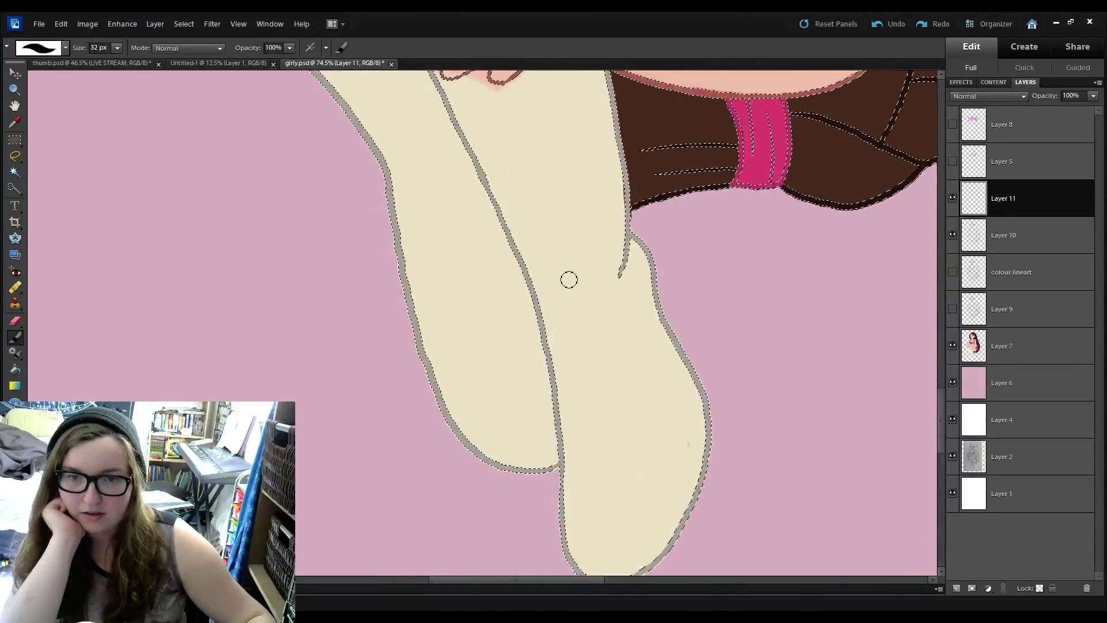
scroll(569, 280, up, 1)
scroll(568, 280, down, 4)
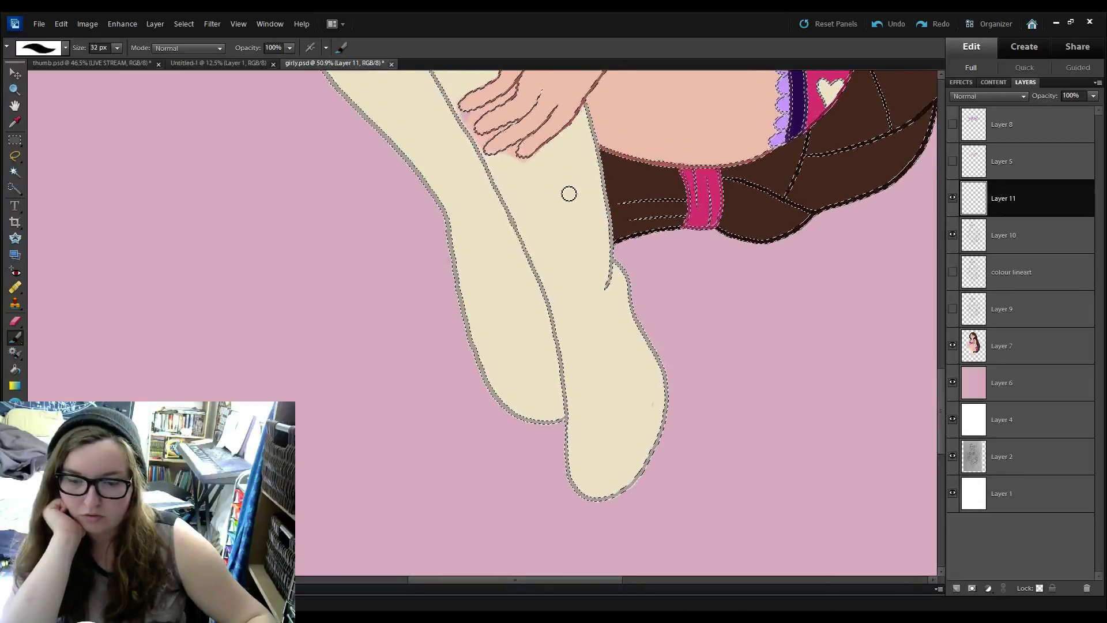
scroll(456, 300, up, 5)
mouse_move(443, 350)
mouse_down()
mouse_move(421, 424)
mouse_move(444, 356)
mouse_up()
scroll(474, 345, down, 5)
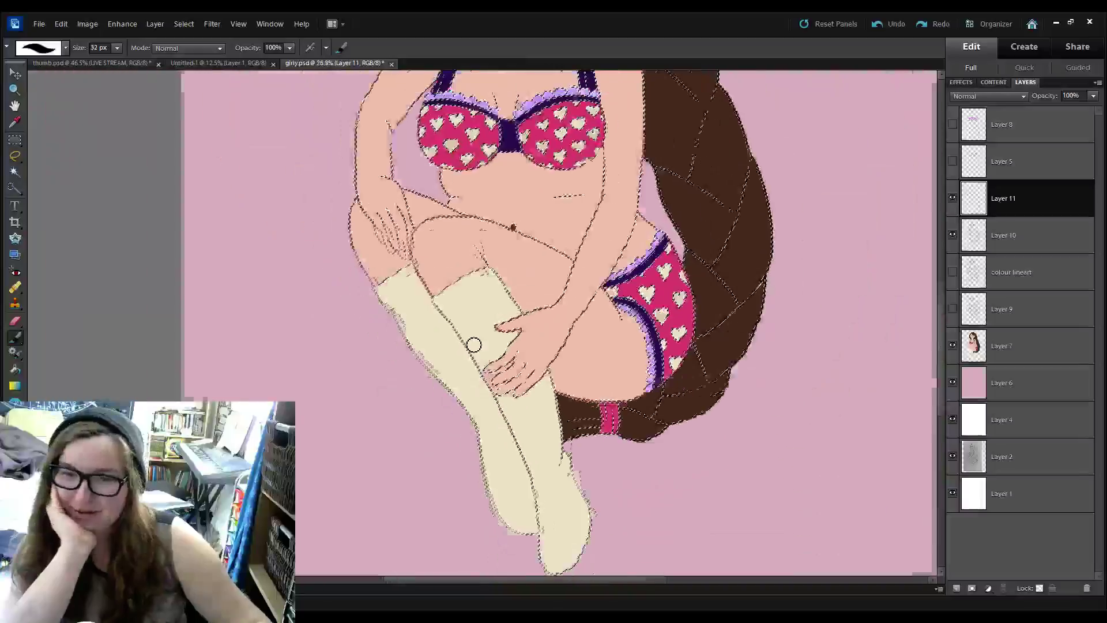
scroll(527, 412, up, 1)
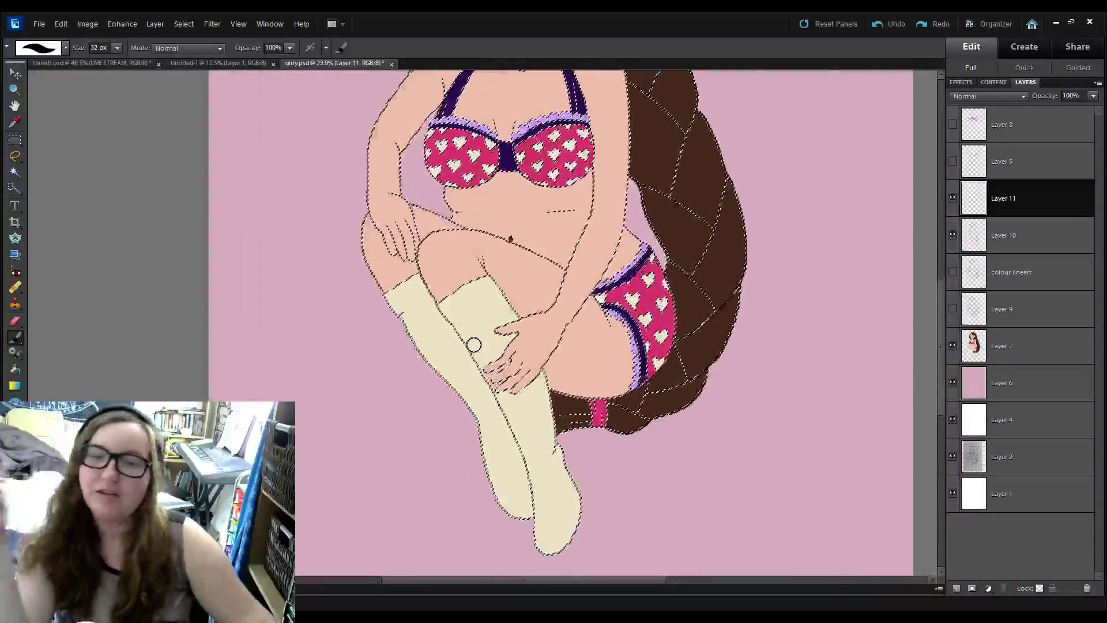
scroll(650, 565, up, 1)
drag(650, 565, 705, 376)
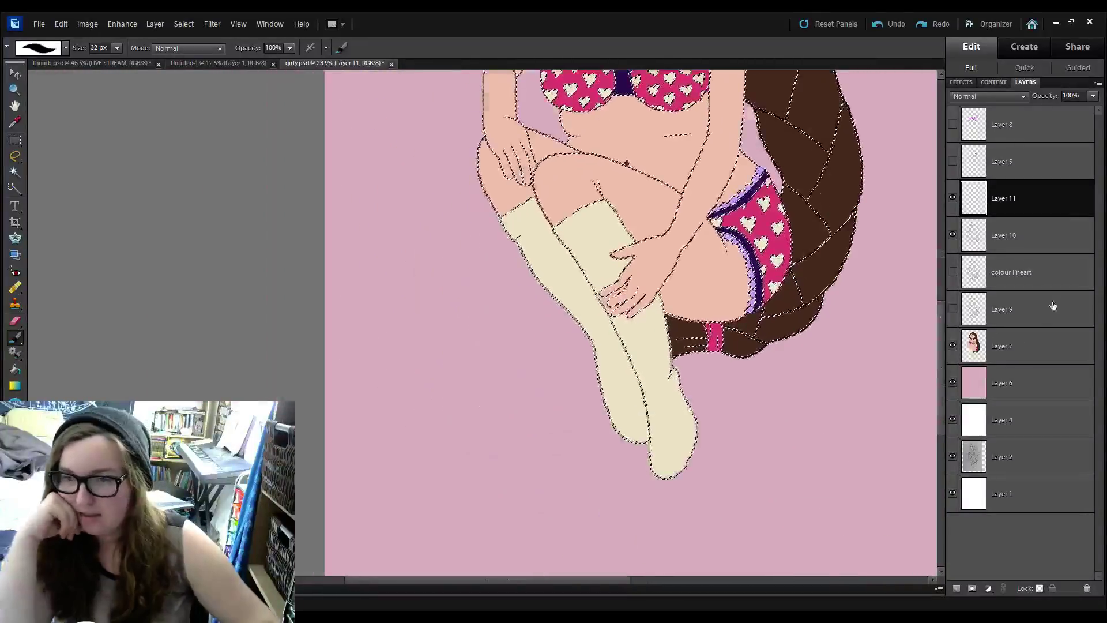
drag(788, 223, 790, 414)
Deselect the line art selection across the whole figure.
scroll(790, 415, down, 4)
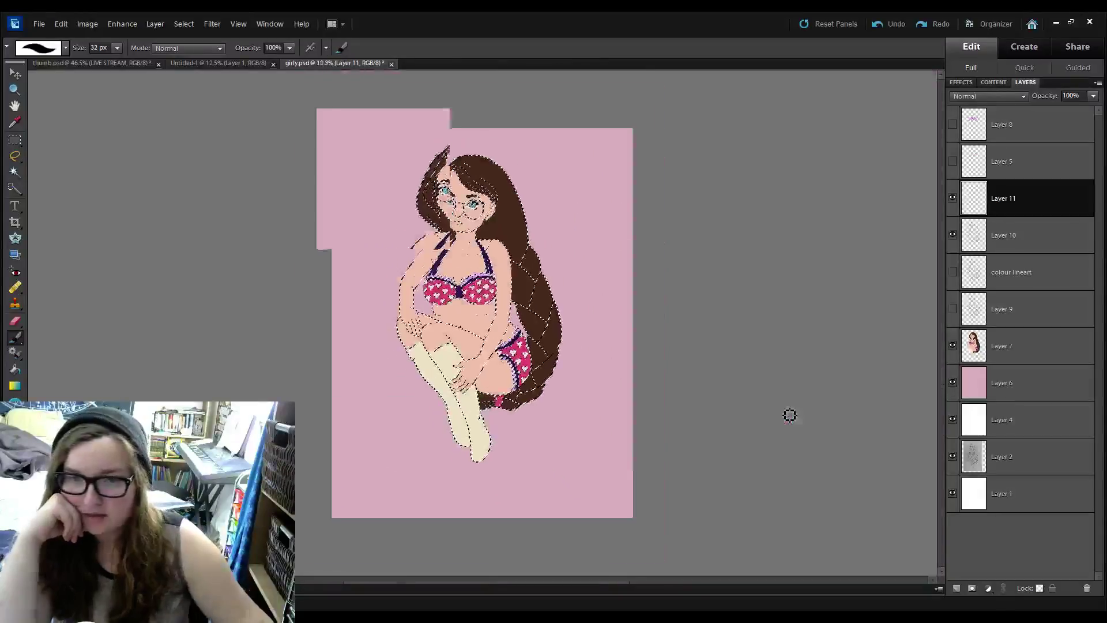
scroll(790, 415, up, 2)
key(ctrl+d)
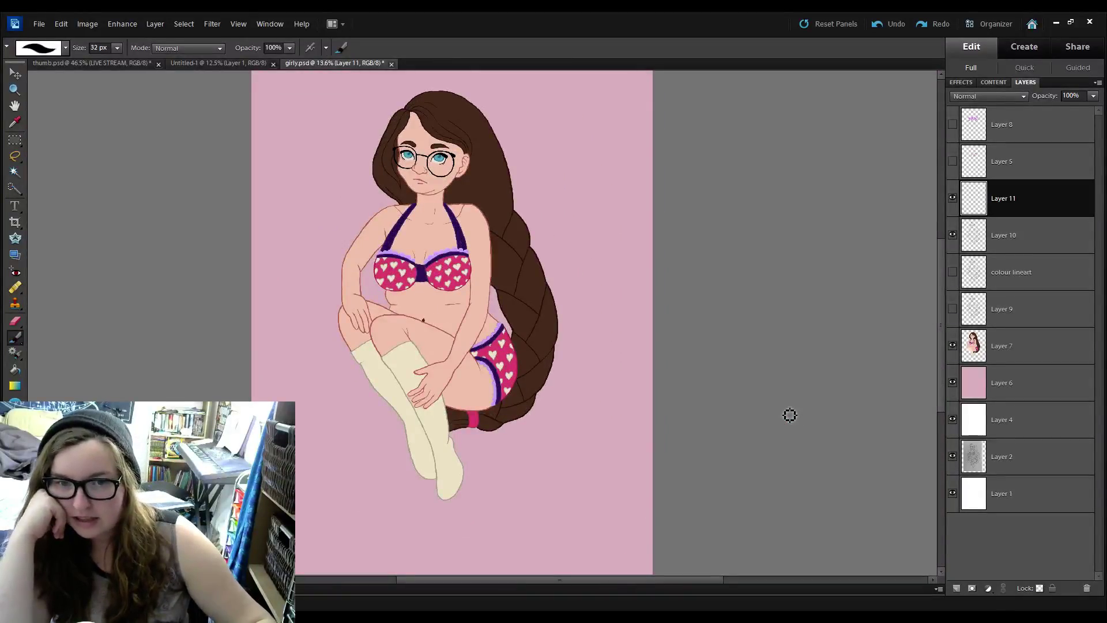
On Layer 7, paint sampled sock cream over the lilac and skin-coloured smudges around the fingertips resting on the sock.
drag(471, 403, 515, 300)
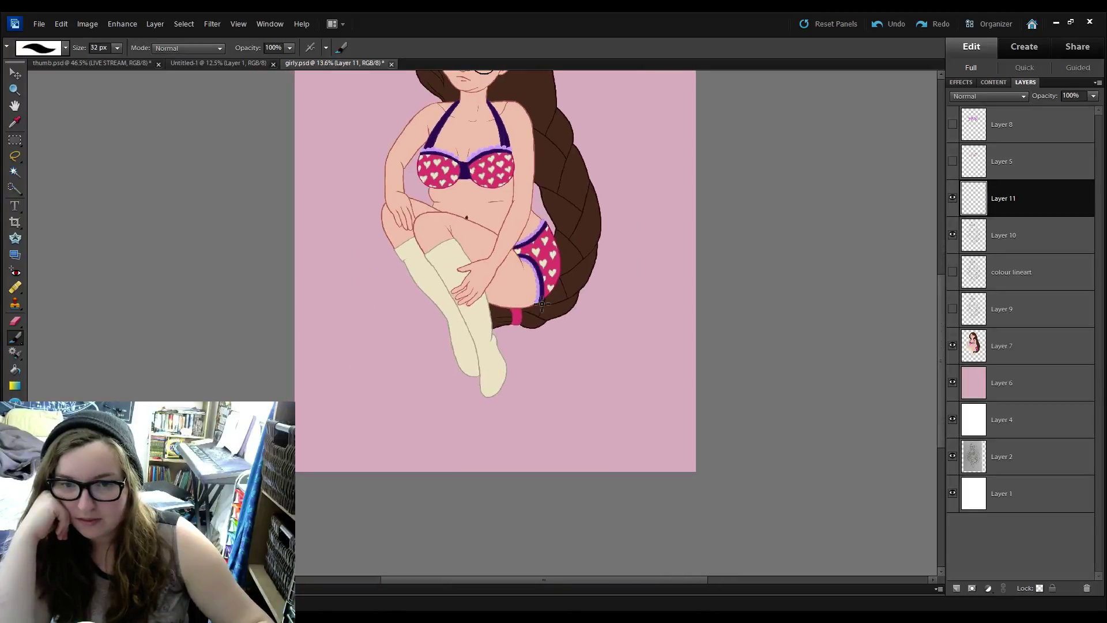
scroll(542, 304, up, 1)
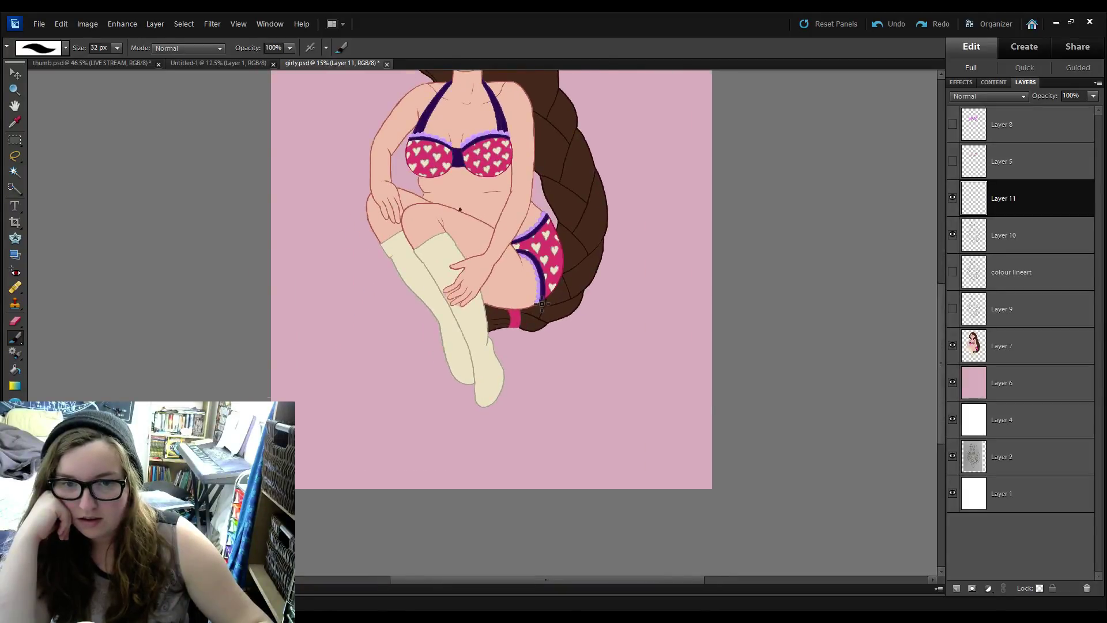
scroll(542, 303, up, 5)
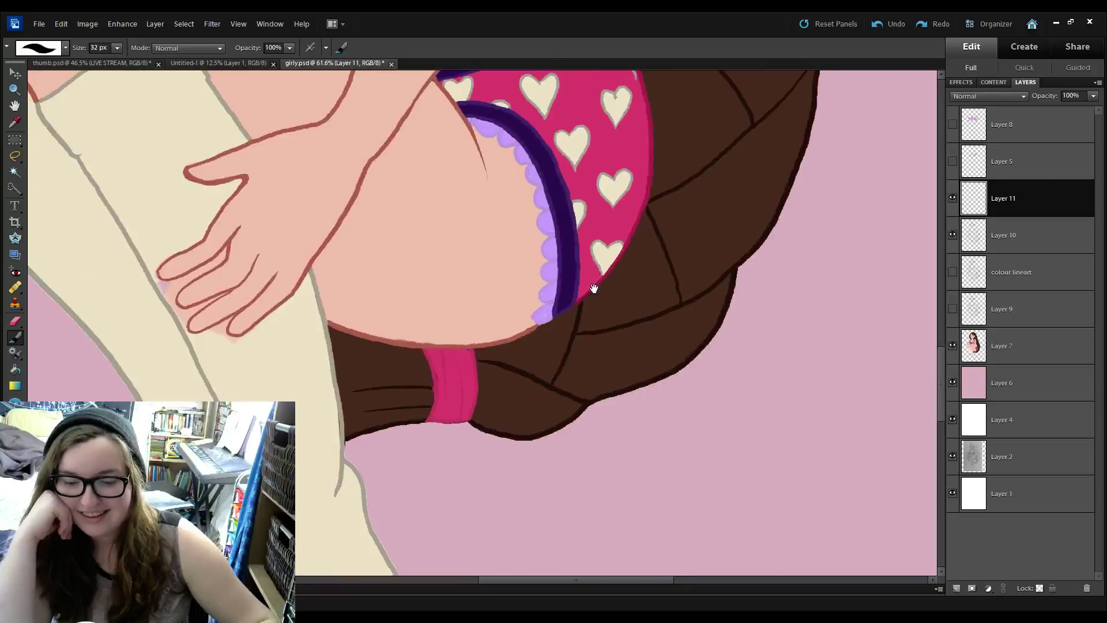
drag(594, 289, 831, 300)
click(974, 346)
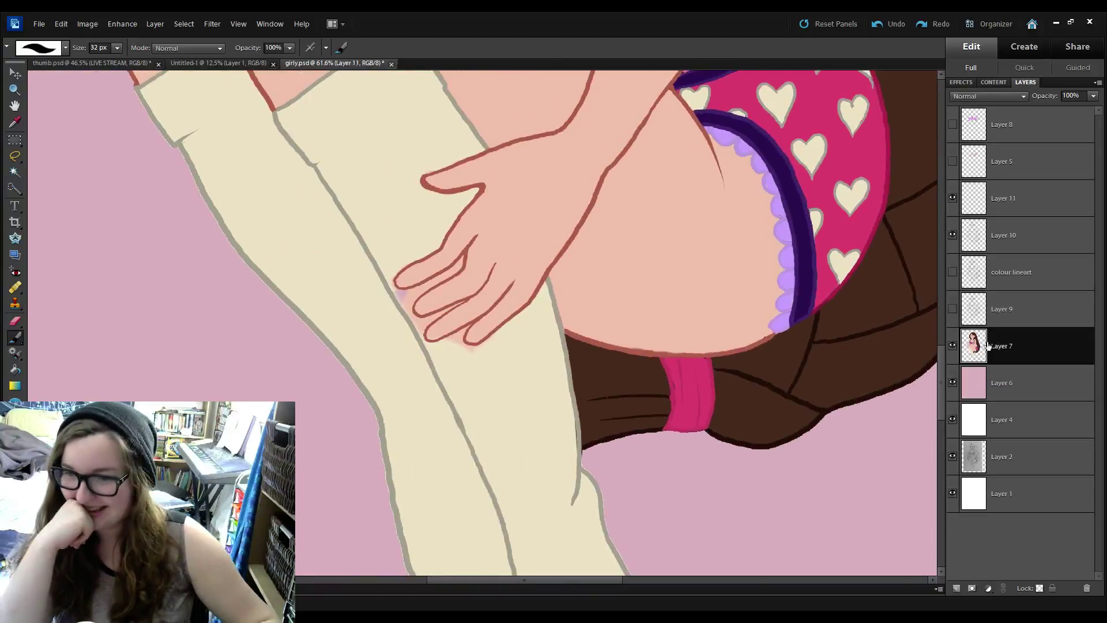
click(15, 123)
scroll(369, 231, up, 2)
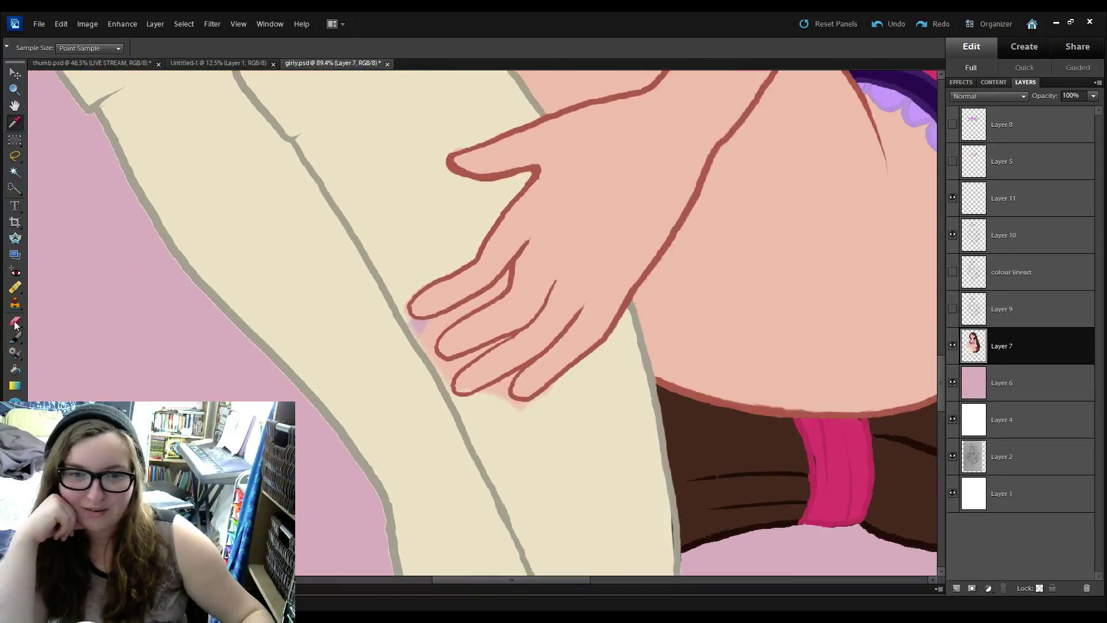
click(14, 339)
drag(425, 325, 412, 318)
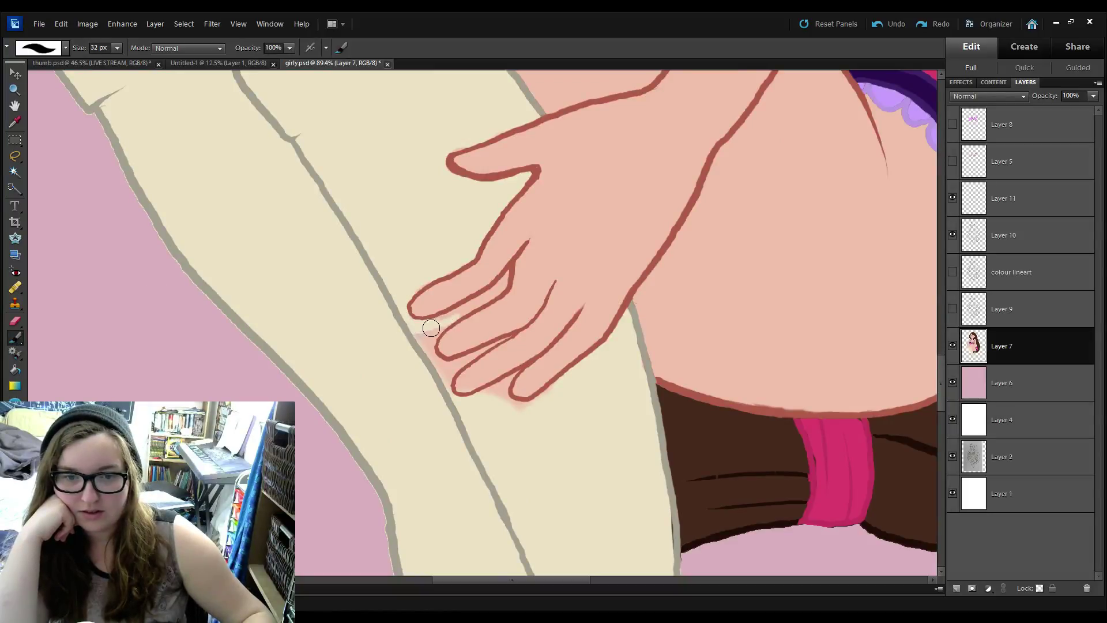
mouse_move(460, 311)
mouse_down()
mouse_move(509, 274)
mouse_move(411, 345)
mouse_move(424, 376)
mouse_move(427, 343)
mouse_move(445, 365)
mouse_move(502, 340)
mouse_move(446, 378)
mouse_up()
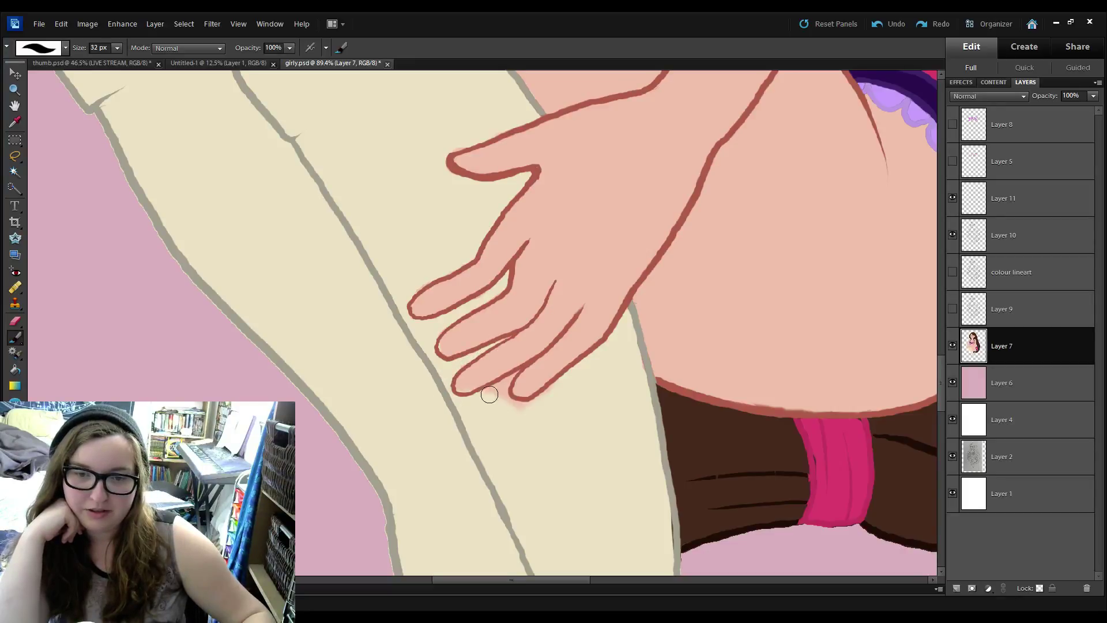
mouse_move(494, 391)
mouse_down()
mouse_move(517, 374)
mouse_move(504, 392)
mouse_move(532, 411)
mouse_move(337, 274)
mouse_up()
Sample the hair tie's pink and paint over the dark gap along its edge on Layer 7.
scroll(544, 430, down, 2)
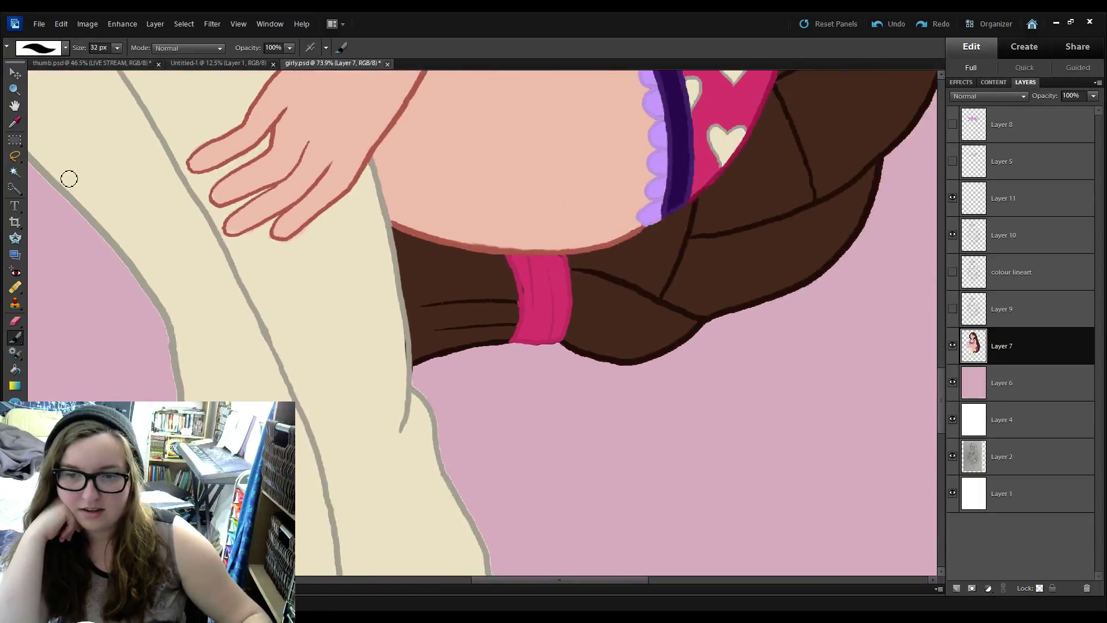
click(15, 122)
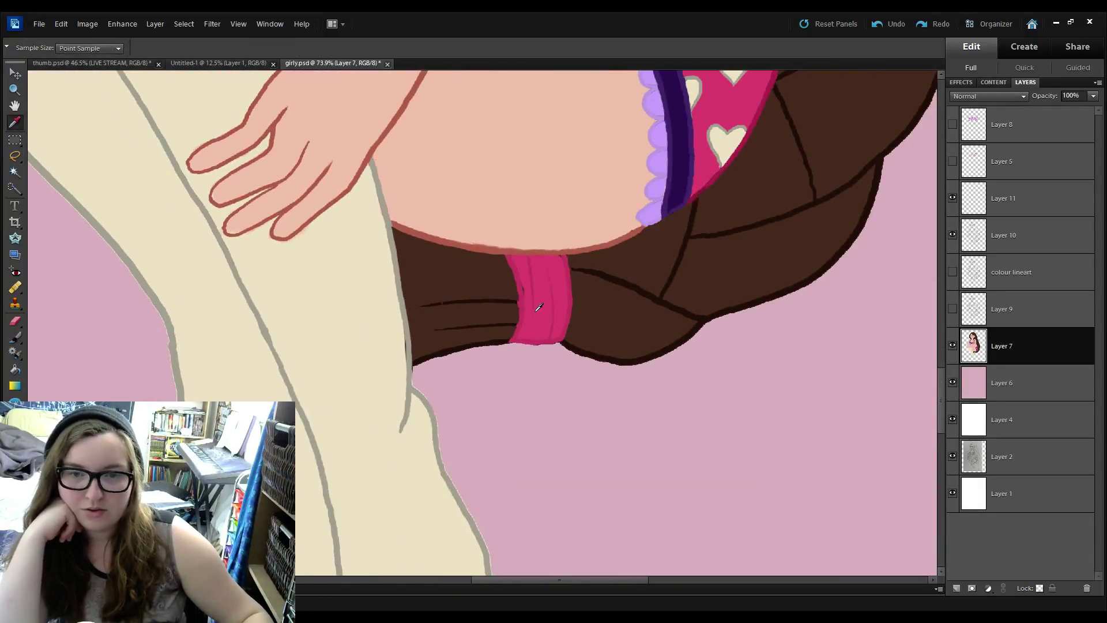
click(16, 339)
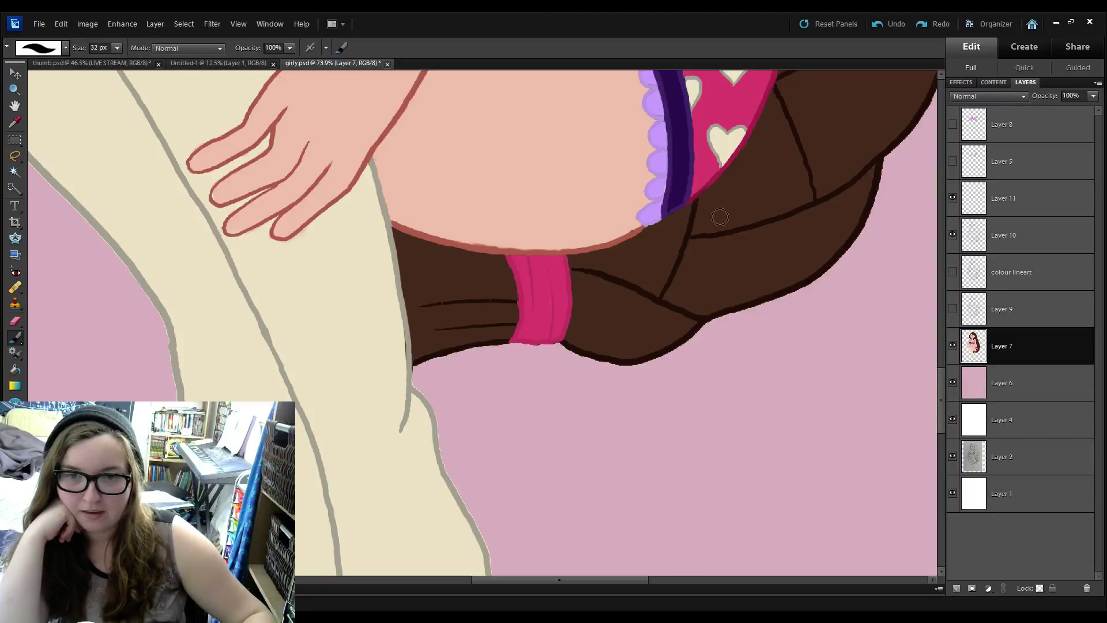
Sample the skin colour and touch up the thigh's lower edge beside the end of the lace trim.
drag(668, 266, 532, 340)
key(i)
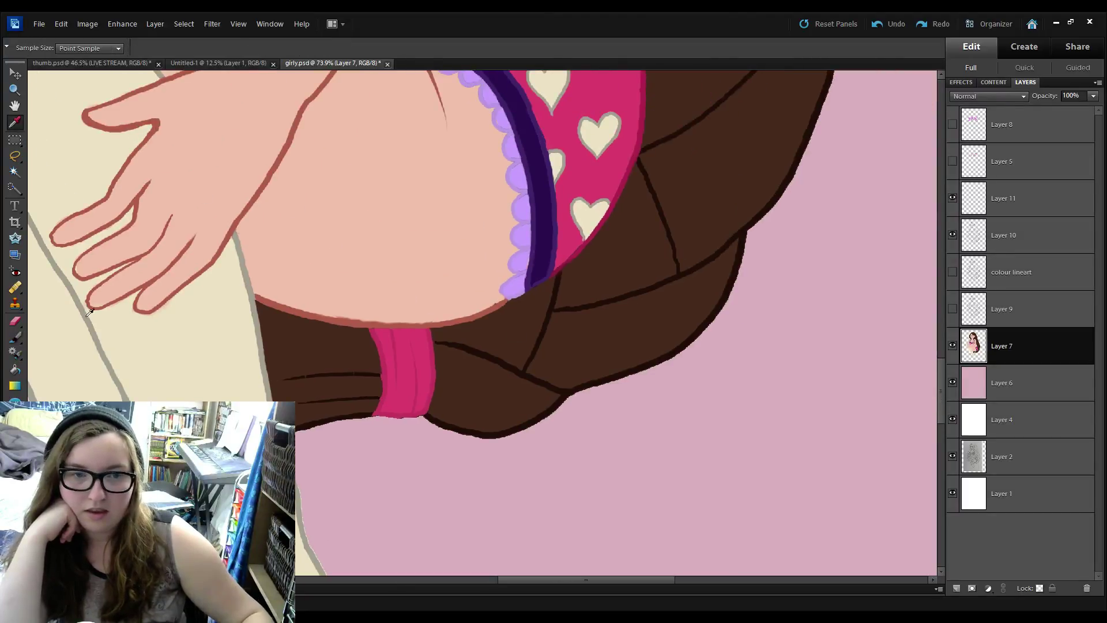
click(18, 340)
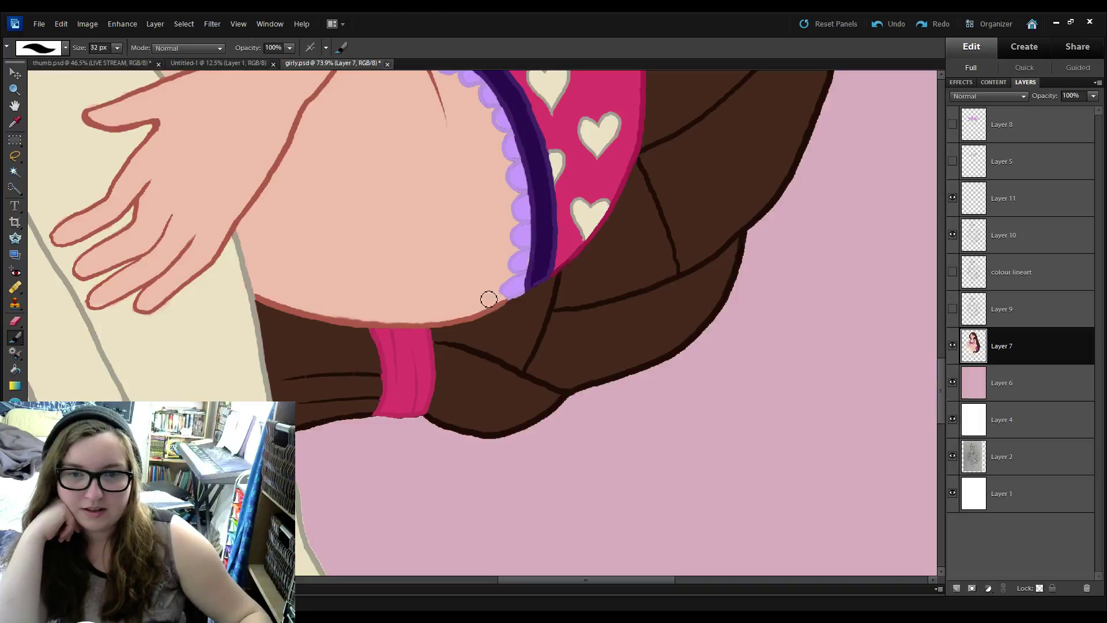
scroll(511, 294, down, 5)
scroll(512, 294, up, 5)
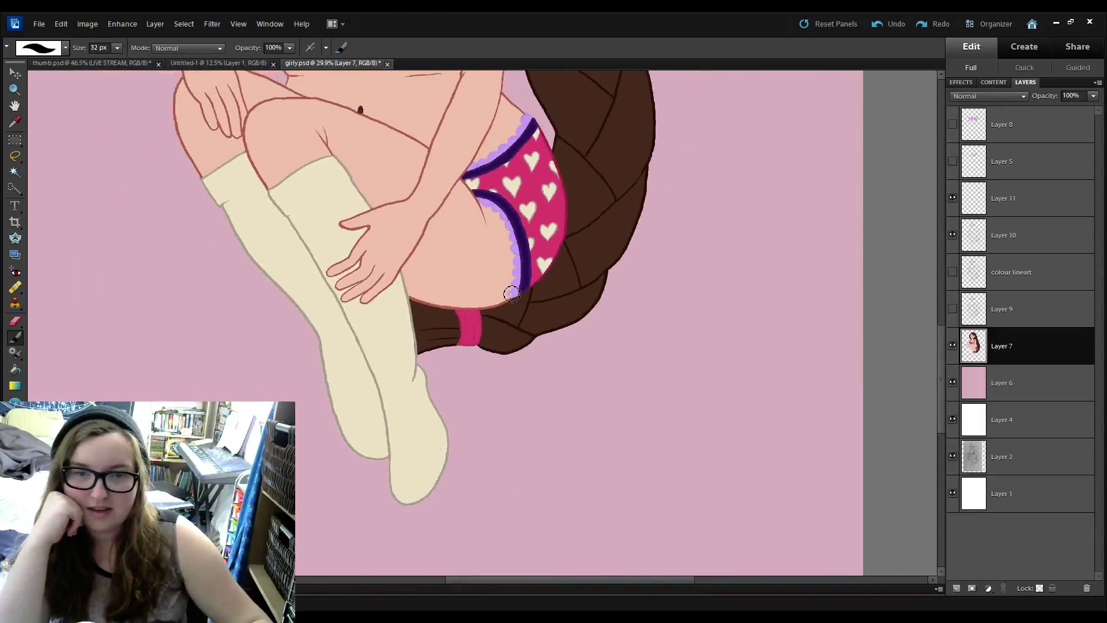
Sample the lace trim's lilac and paint over the skin-coloured spot at its lower end.
click(14, 121)
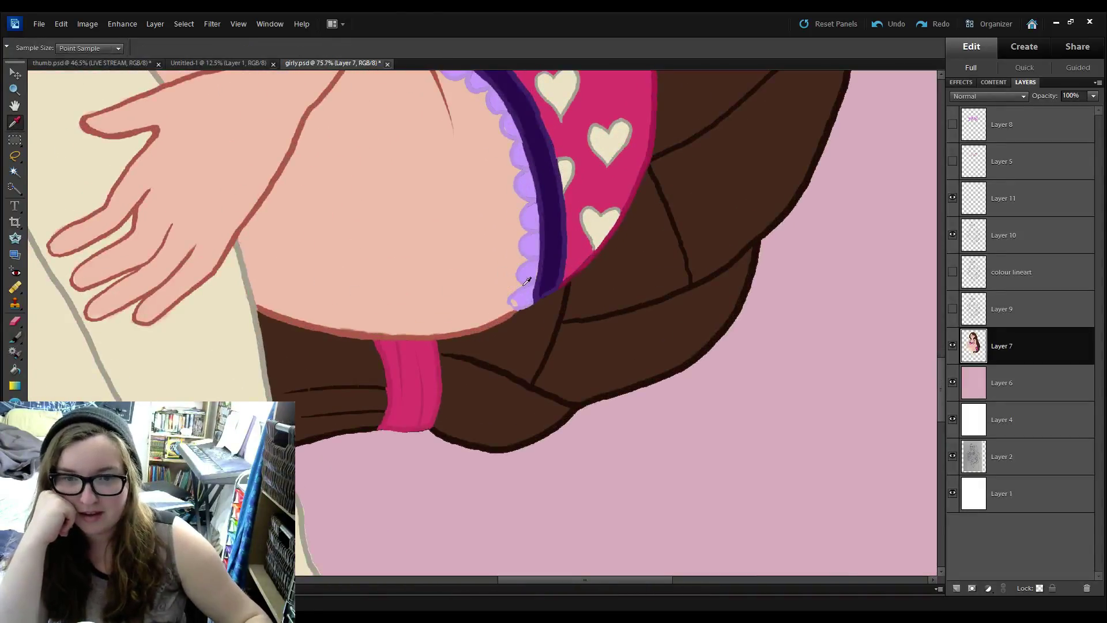
click(20, 340)
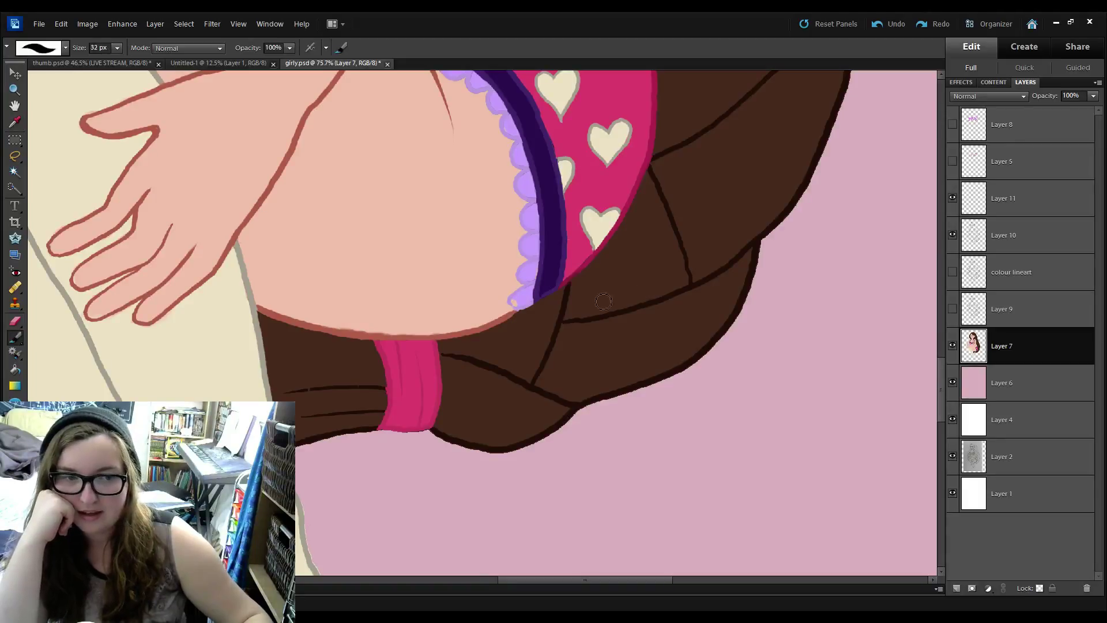
drag(515, 301, 526, 304)
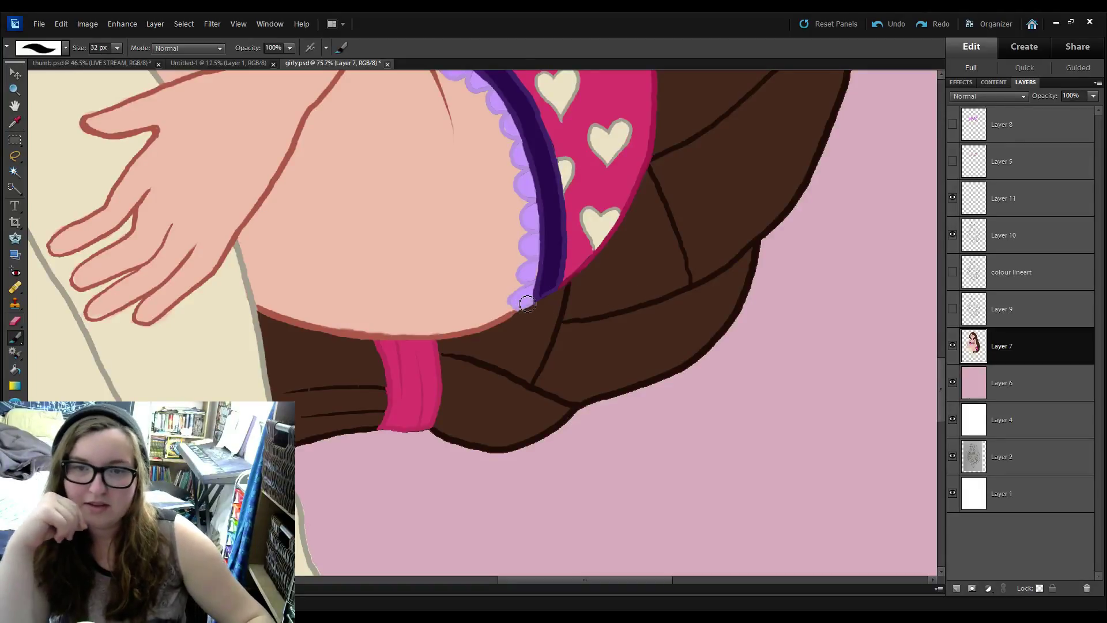
scroll(528, 304, down, 8)
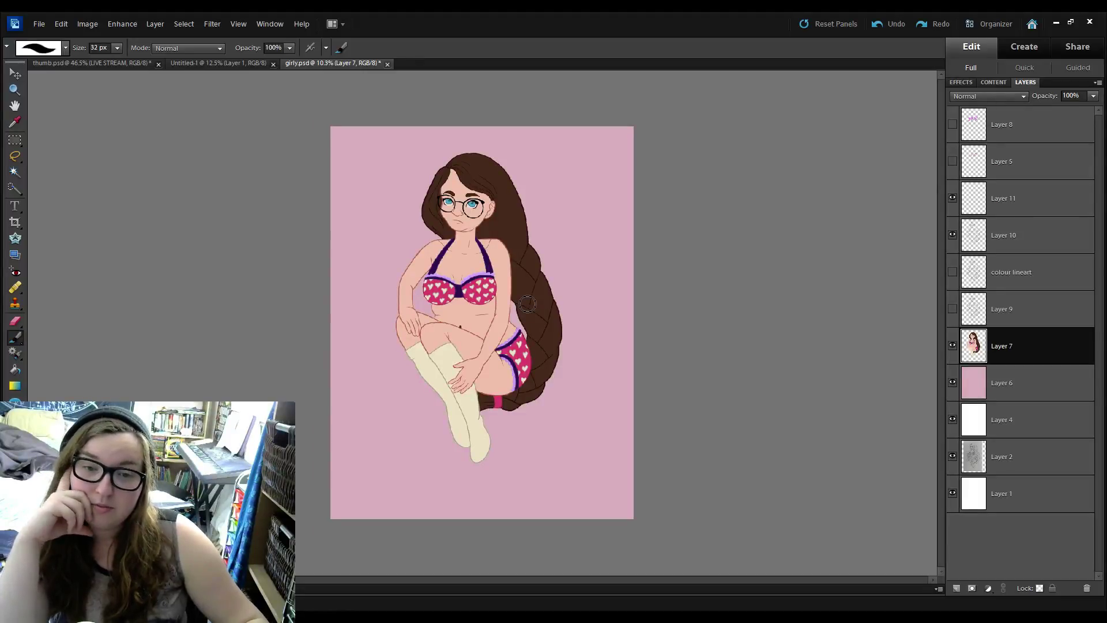
Move the pencil sketch on Layer 2 to the top of the layer stack and hide it.
scroll(527, 304, up, 2)
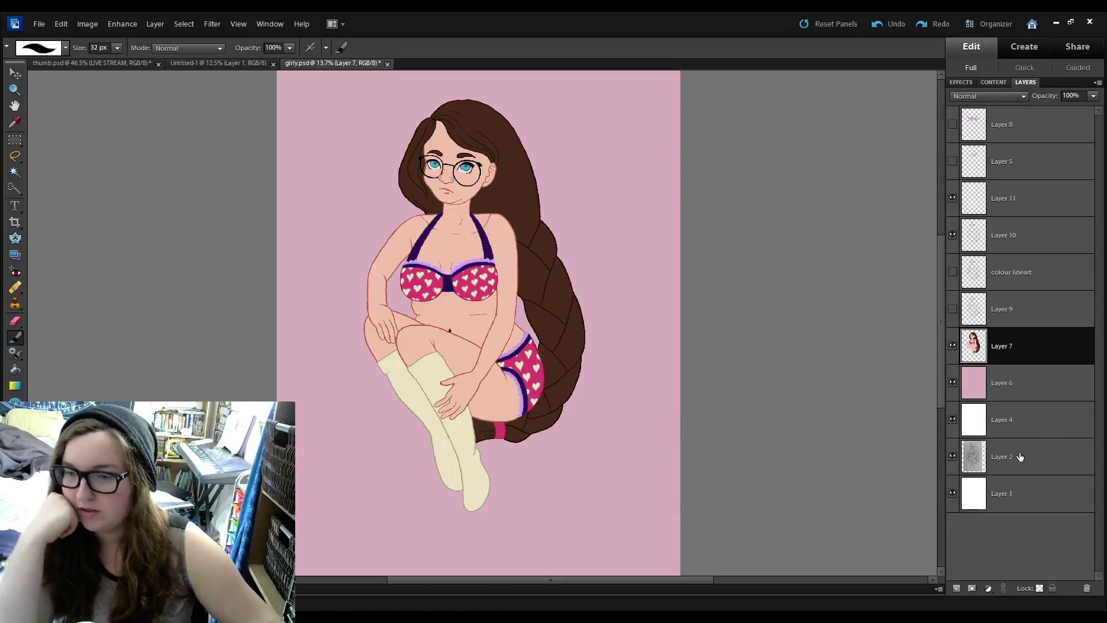
mouse_move(1016, 455)
mouse_down()
mouse_move(1041, 124)
mouse_move(1010, 100)
mouse_up()
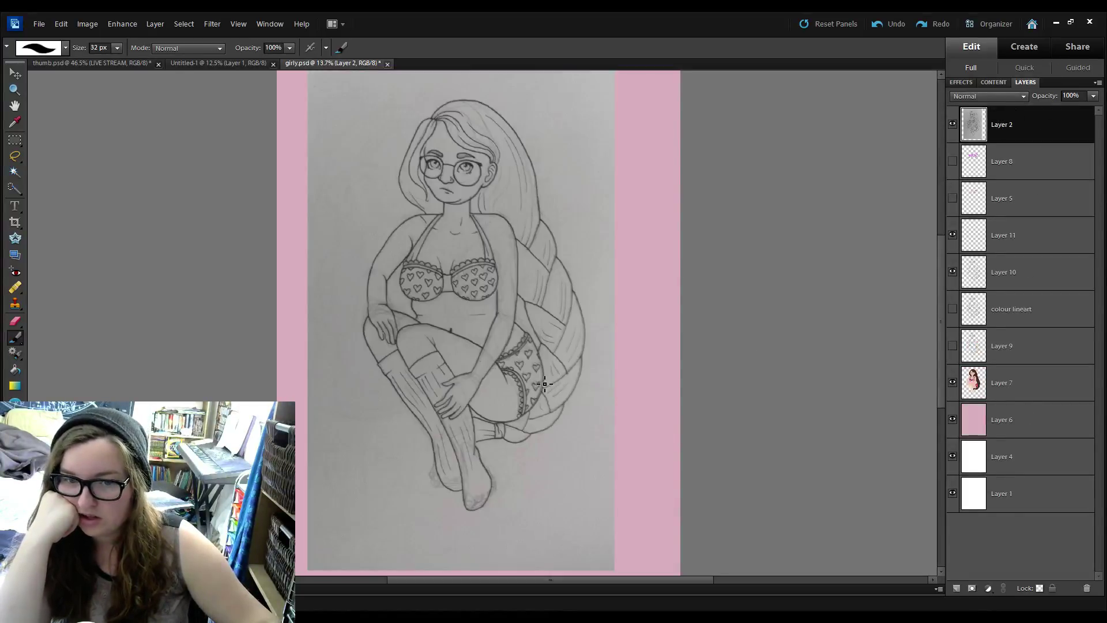
click(953, 125)
drag(702, 375, 745, 389)
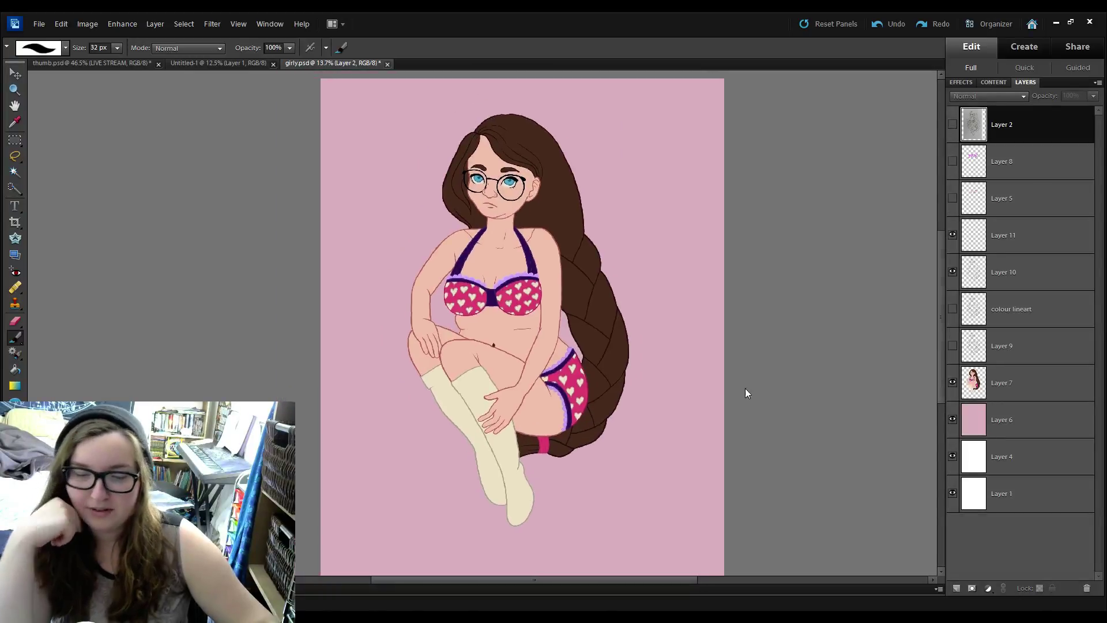
scroll(743, 370, up, 1)
scroll(743, 370, down, 3)
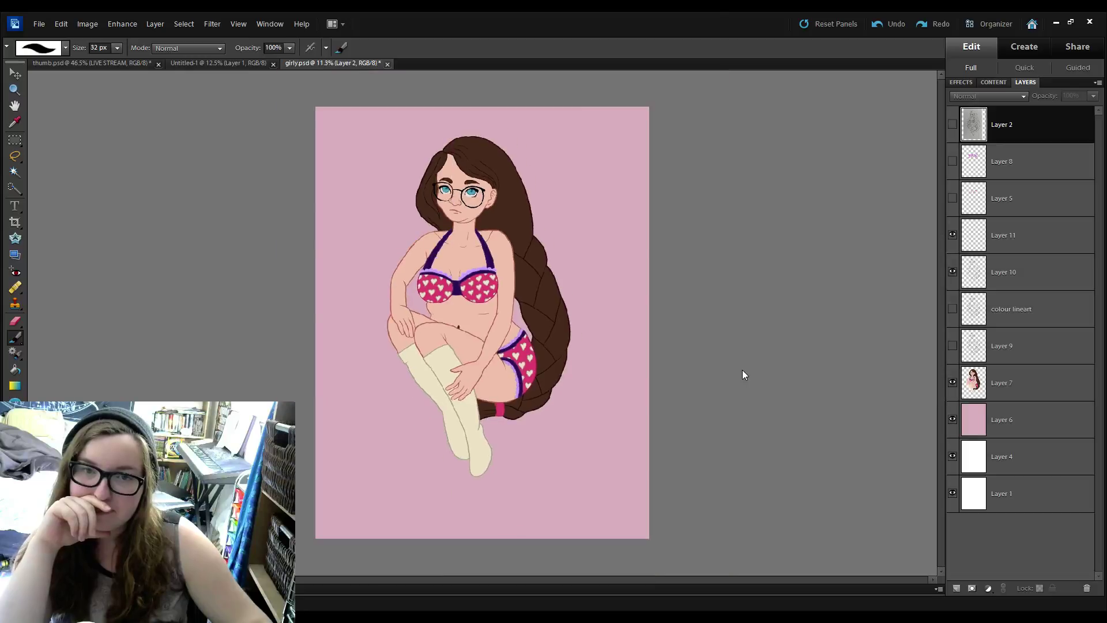
scroll(743, 371, up, 3)
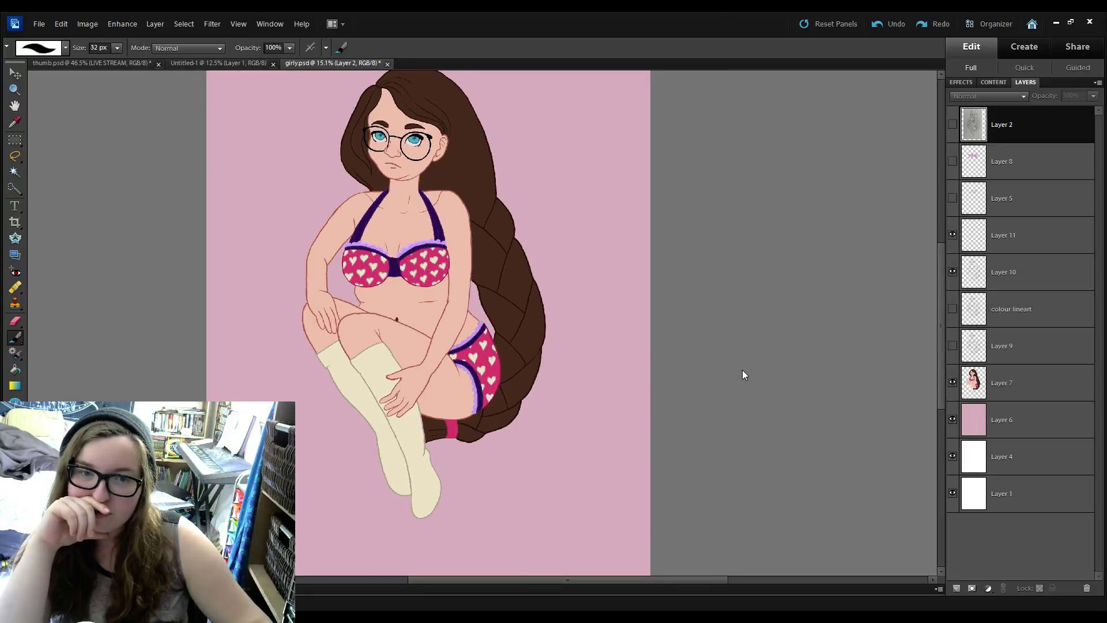
scroll(743, 375, down, 3)
scroll(742, 375, up, 1)
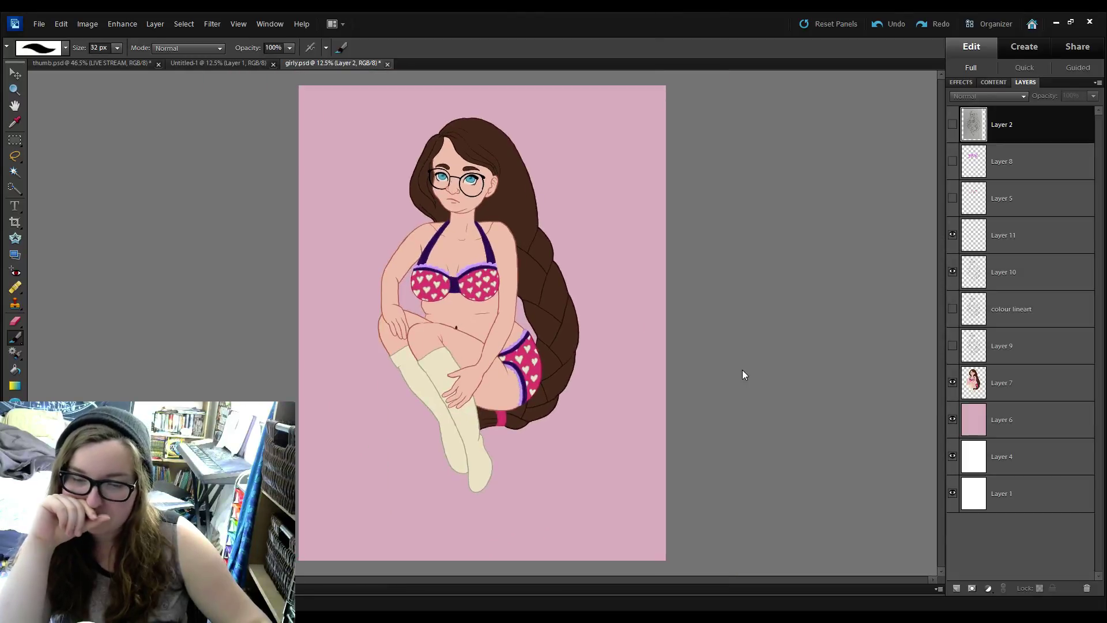